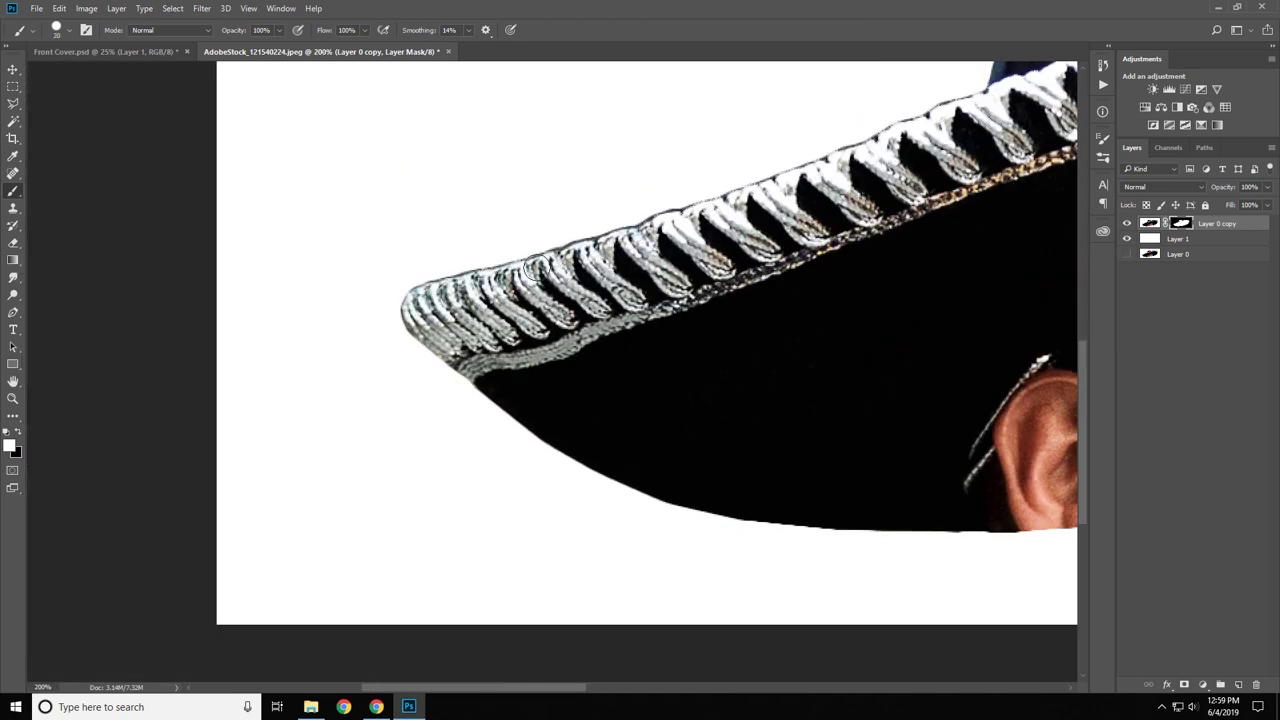
Step: Pan across the sombrero to check both brim edges, then prepare to clone out the face
drag(689, 223, 471, 360)
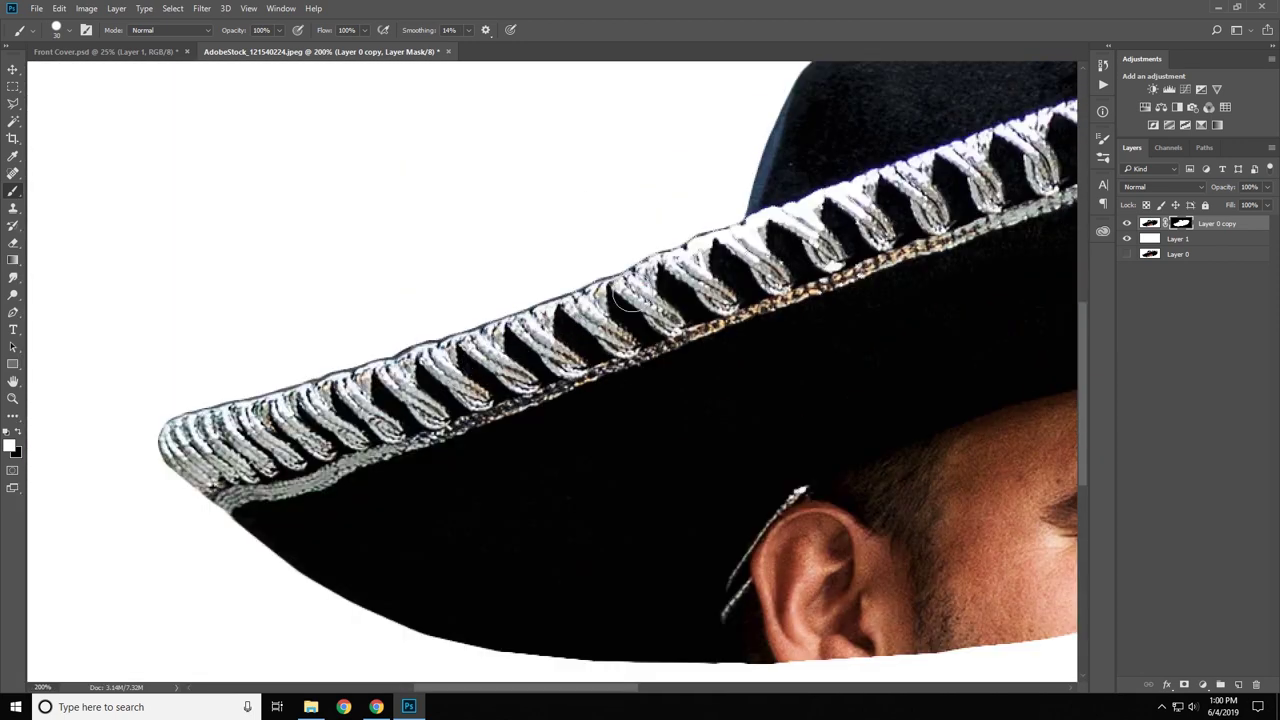
drag(770, 245, 376, 412)
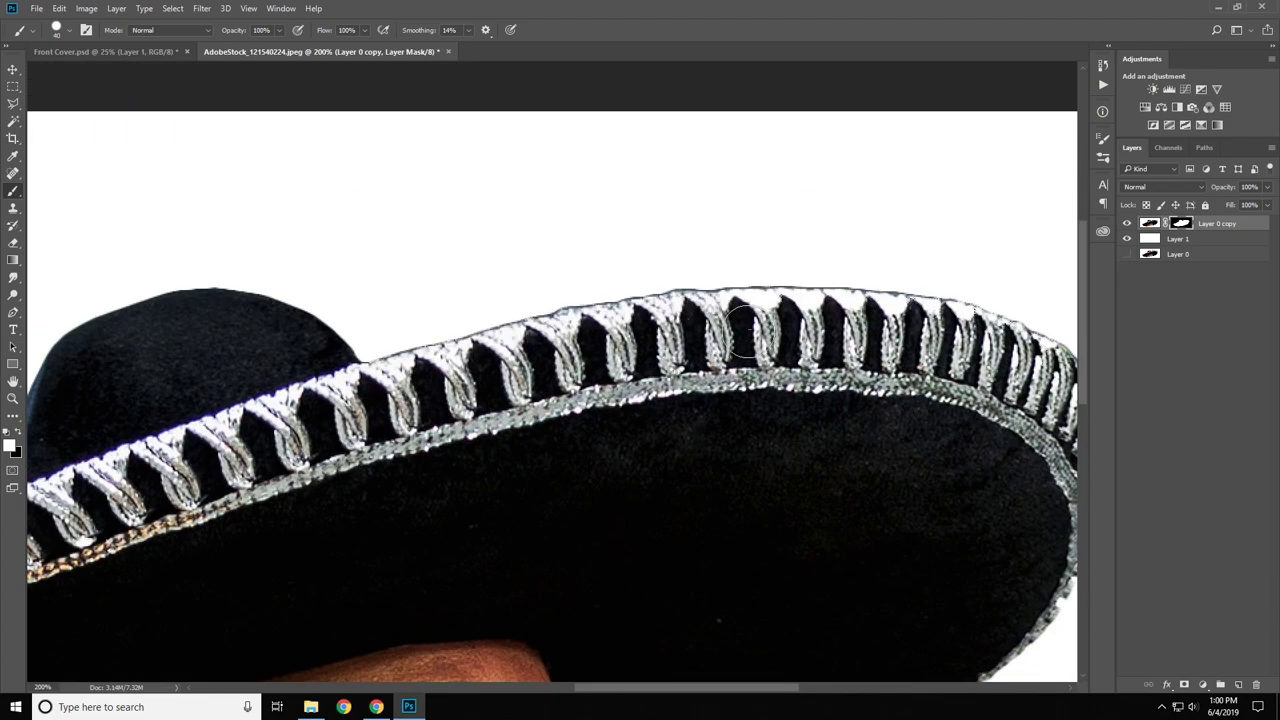
scroll(725, 475, right, 5)
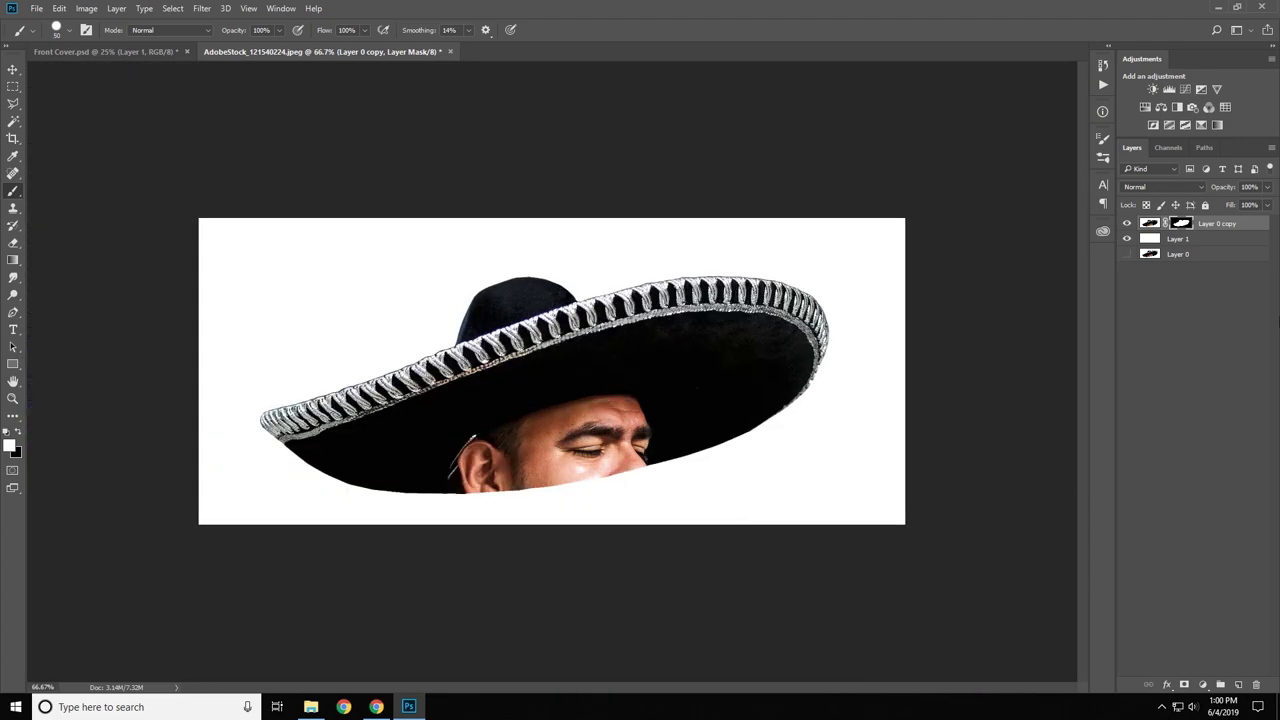
drag(661, 298, 316, 294)
drag(203, 370, 425, 300)
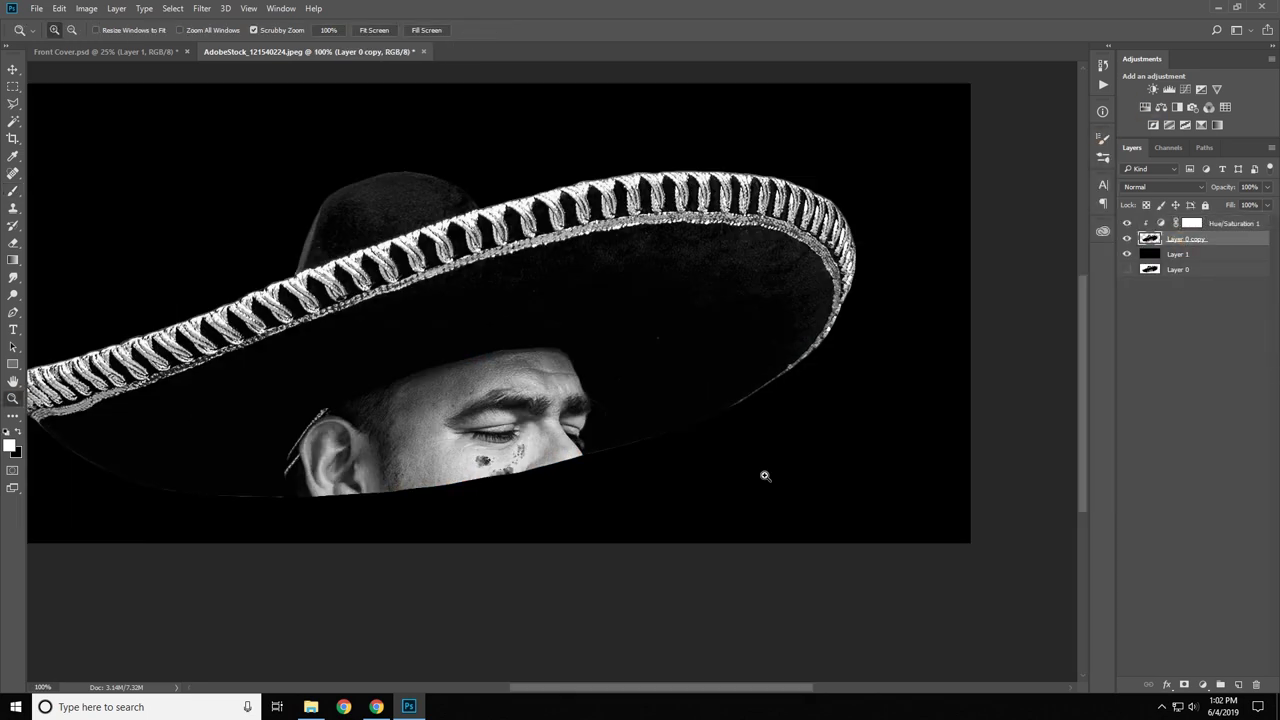
key(s)
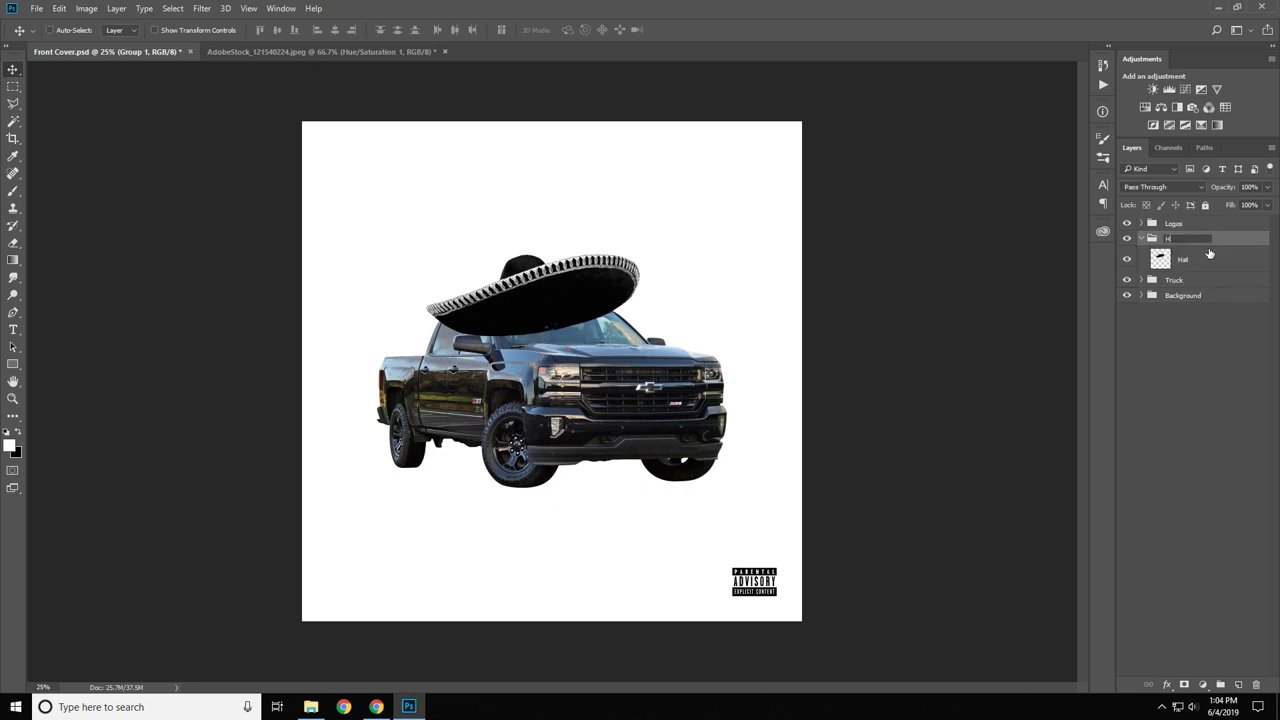
Step: Rotate the Hat group slightly and nudge it into place on the truck roof
key(ctrl+t)
drag(771, 320, 663, 257)
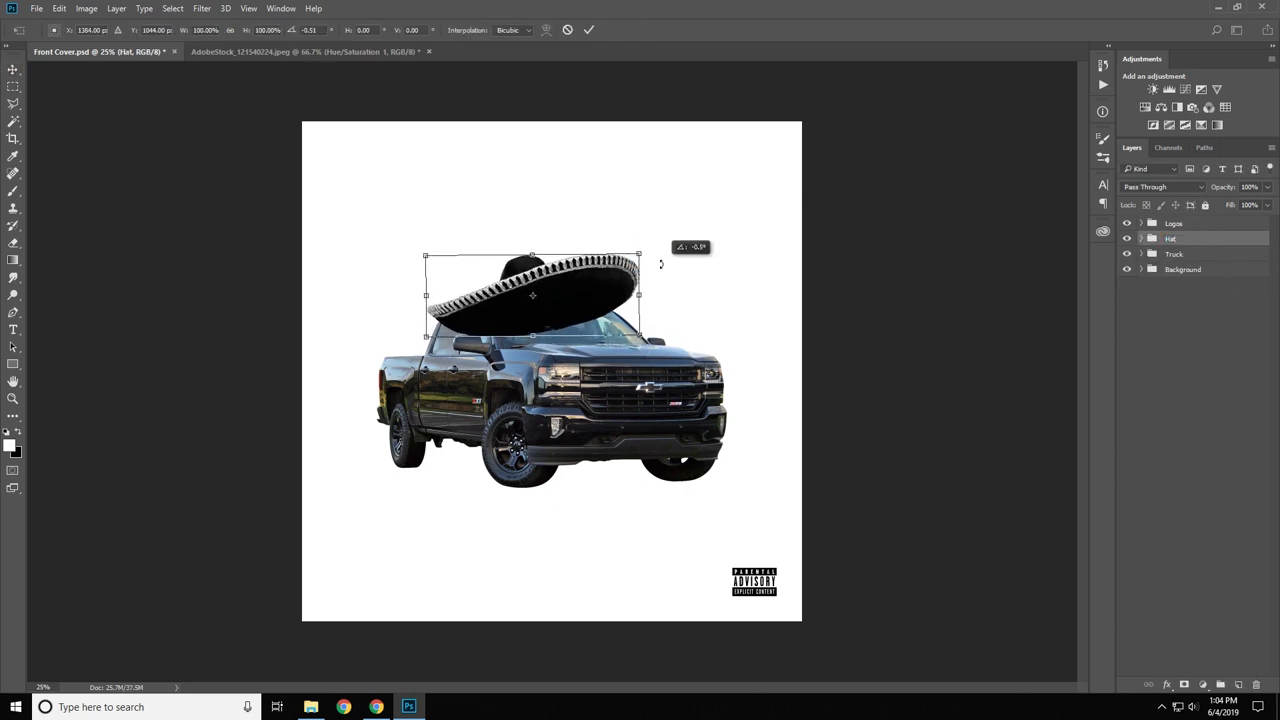
drag(600, 285, 767, 318)
key(Return)
Step: Brush the Hat layer mask so the sombrero's lower edge fits the cab
key(b)
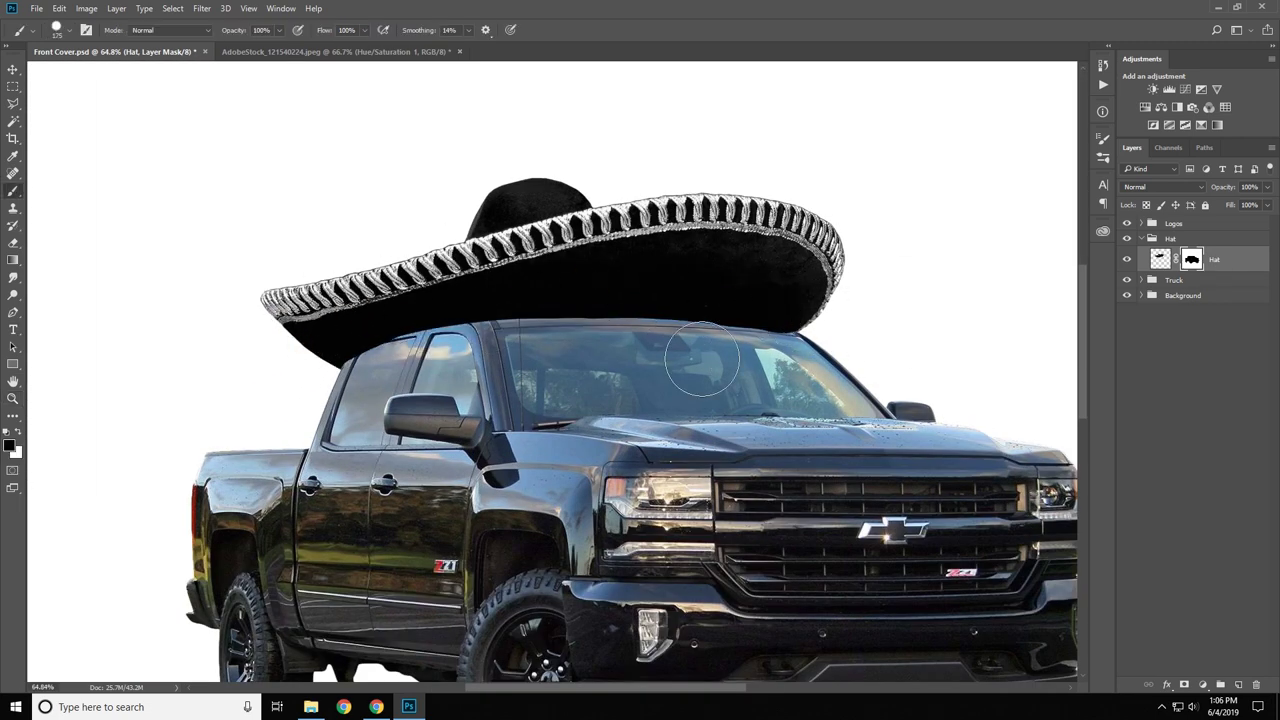
key(ctrl+0)
key(ctrl+plus)
key(ctrl+plus)
key(x)
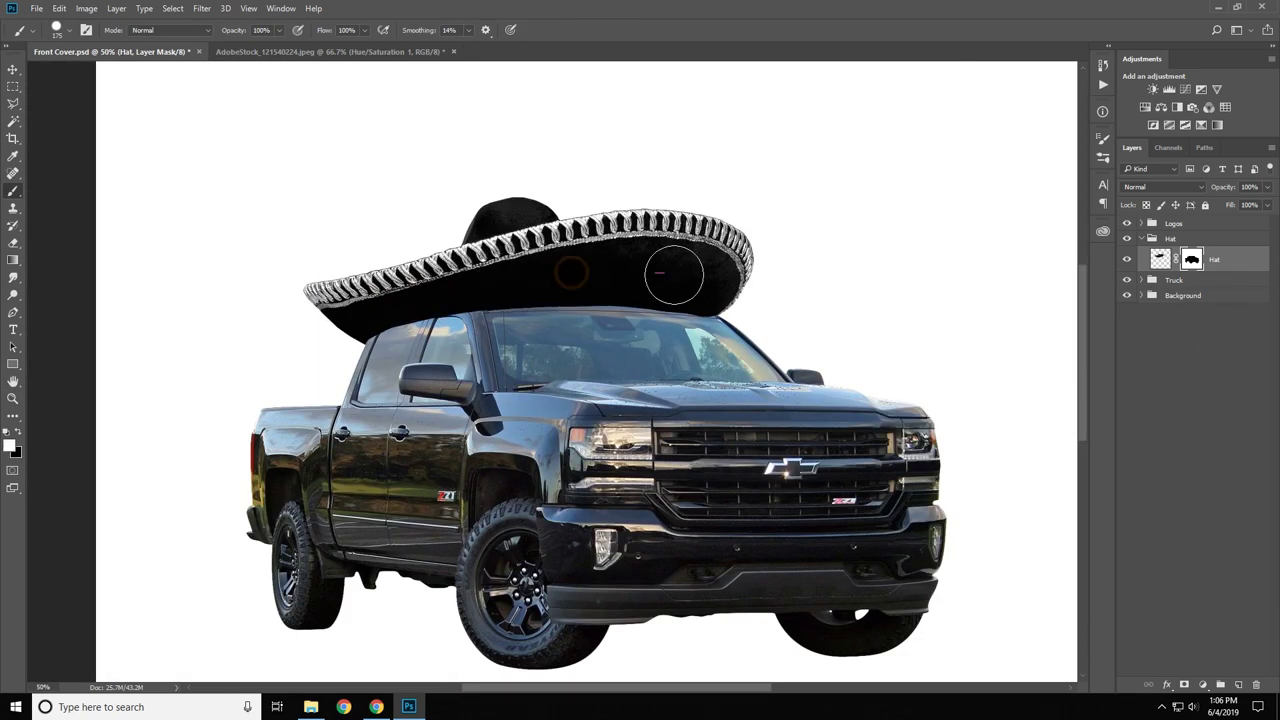
key(z)
key(ctrl+0)
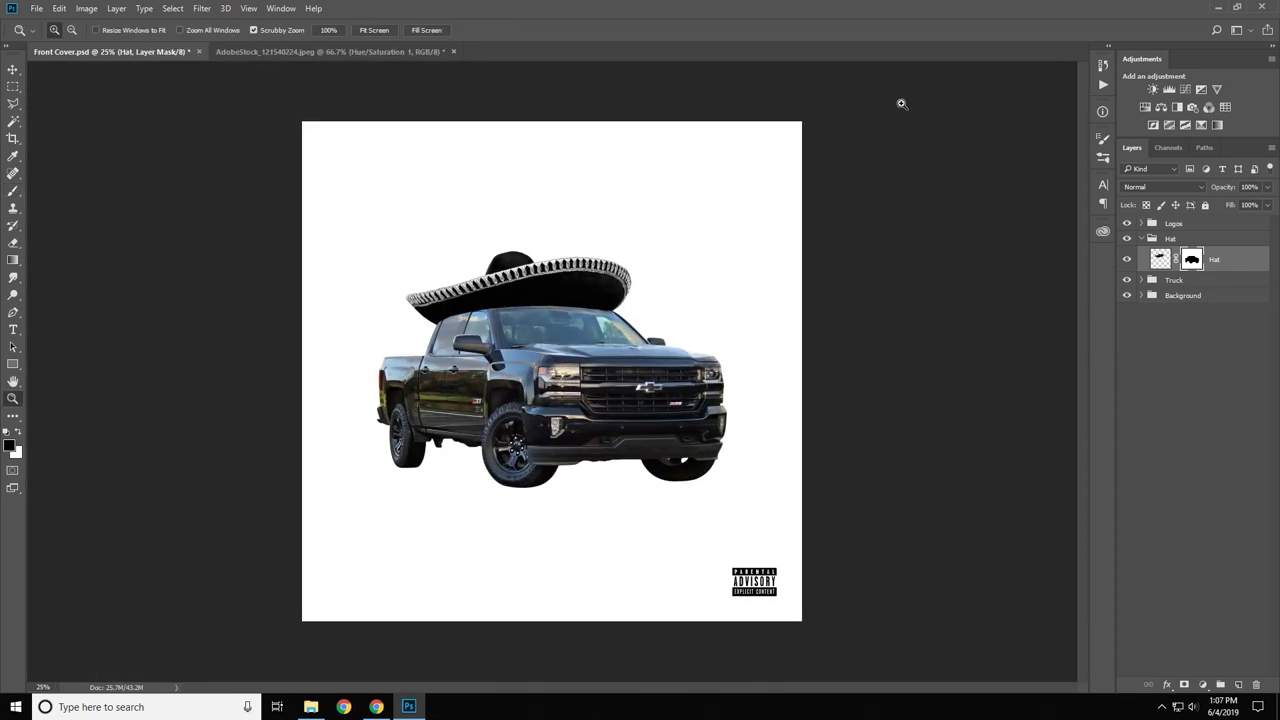
Step: Clip a Hue/Saturation layer to the truck, tweaking greens, yellows and reds, then place the city skyline photo
click(1145, 107)
mouse_move(1012, 258)
mouse_down()
mouse_move(993, 264)
mouse_move(1091, 261)
mouse_move(1018, 261)
mouse_move(1062, 261)
mouse_up()
key(alt+4)
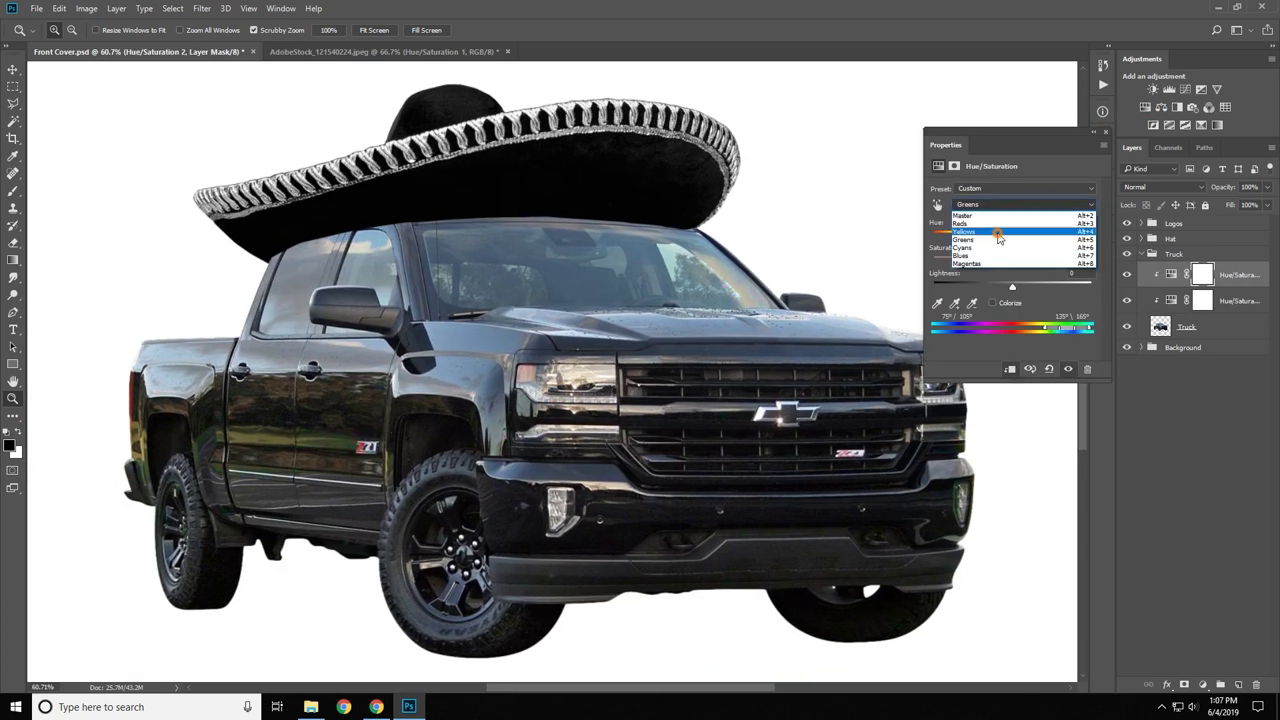
click(998, 232)
click(960, 223)
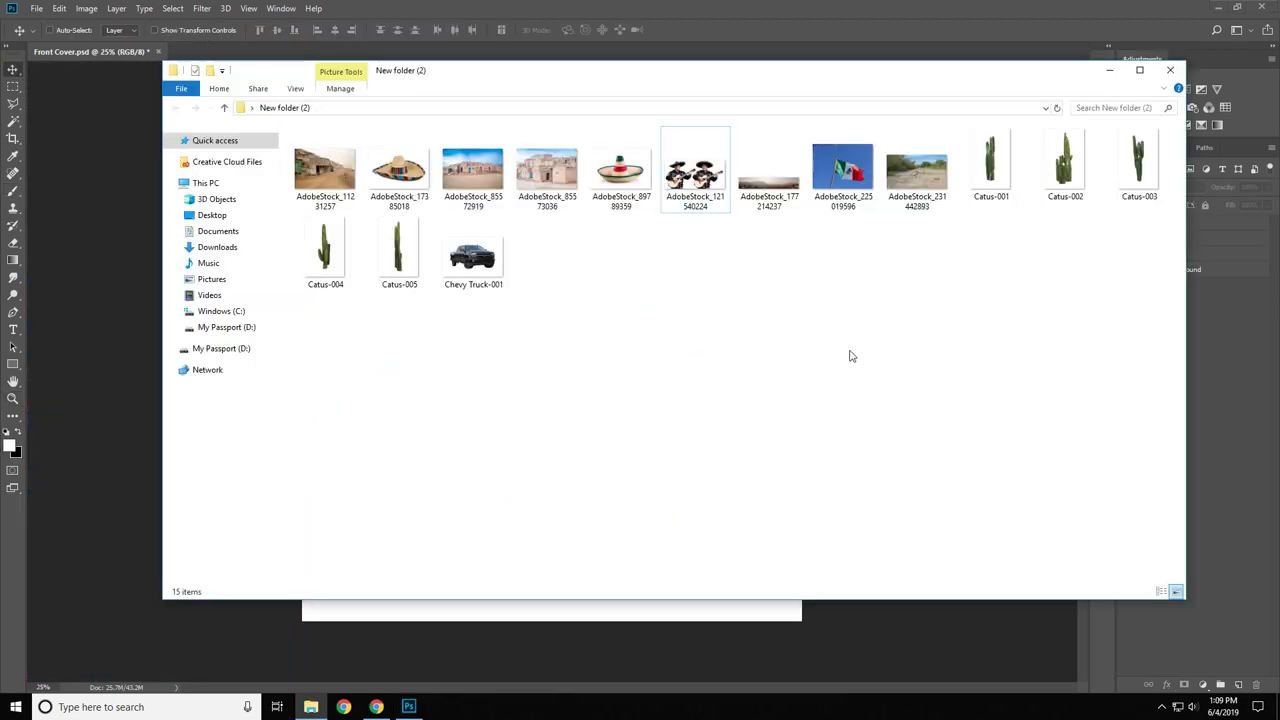
mouse_move(769, 170)
mouse_down()
mouse_move(695, 568)
mouse_move(700, 610)
mouse_up()
key(Return)
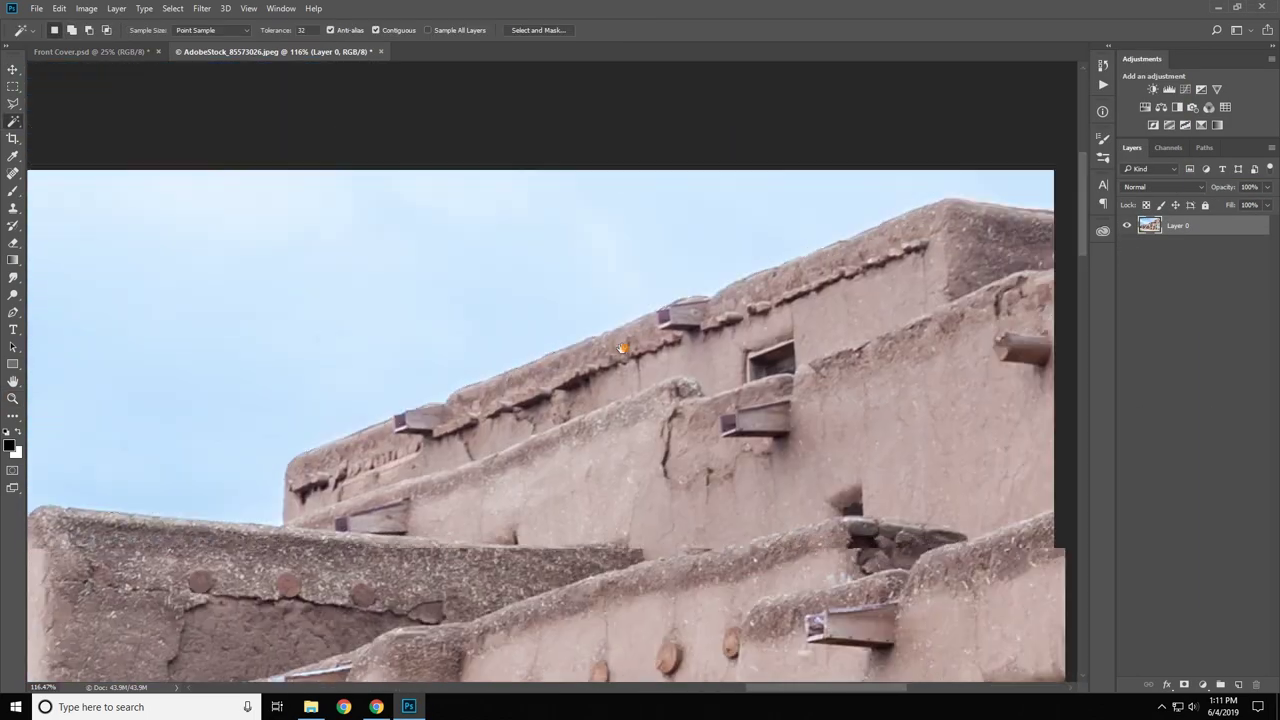
Step: Magic Wand the pueblo's sky away and shift the buildings to the cover's left side
key(w)
click(222, 133)
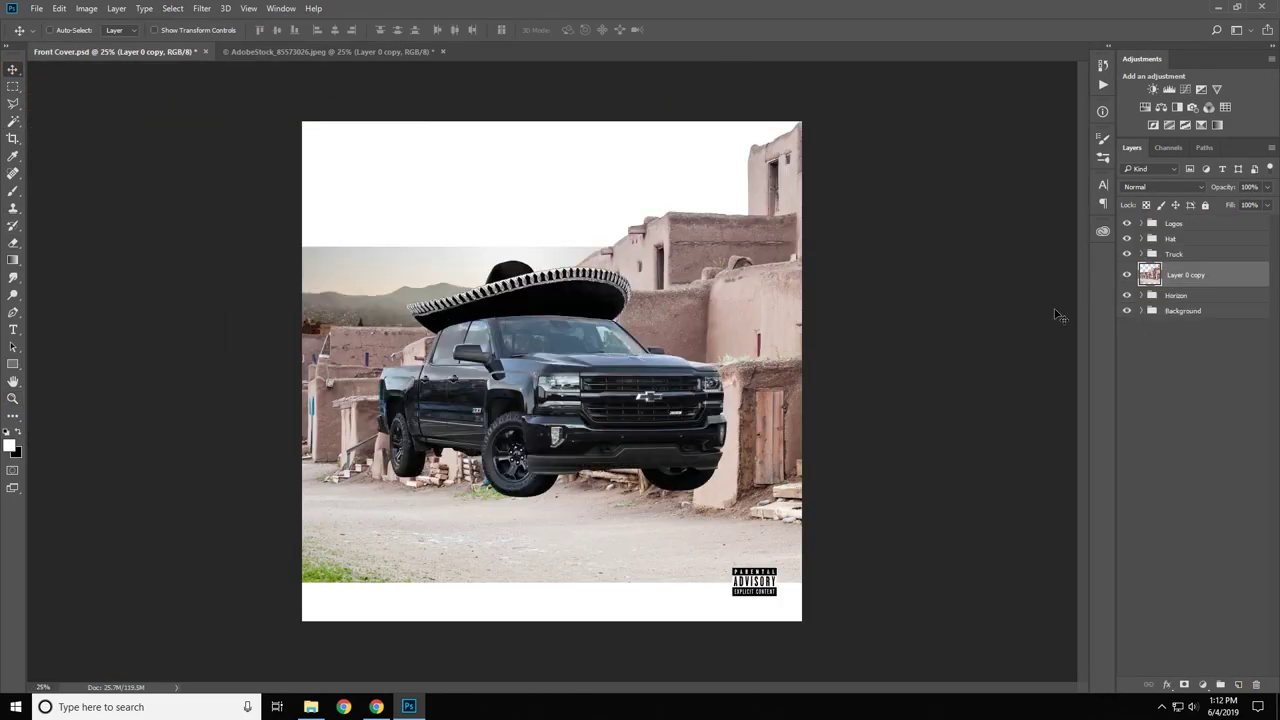
key(ctrl+t)
drag(1029, 391, 476, 369)
key(Return)
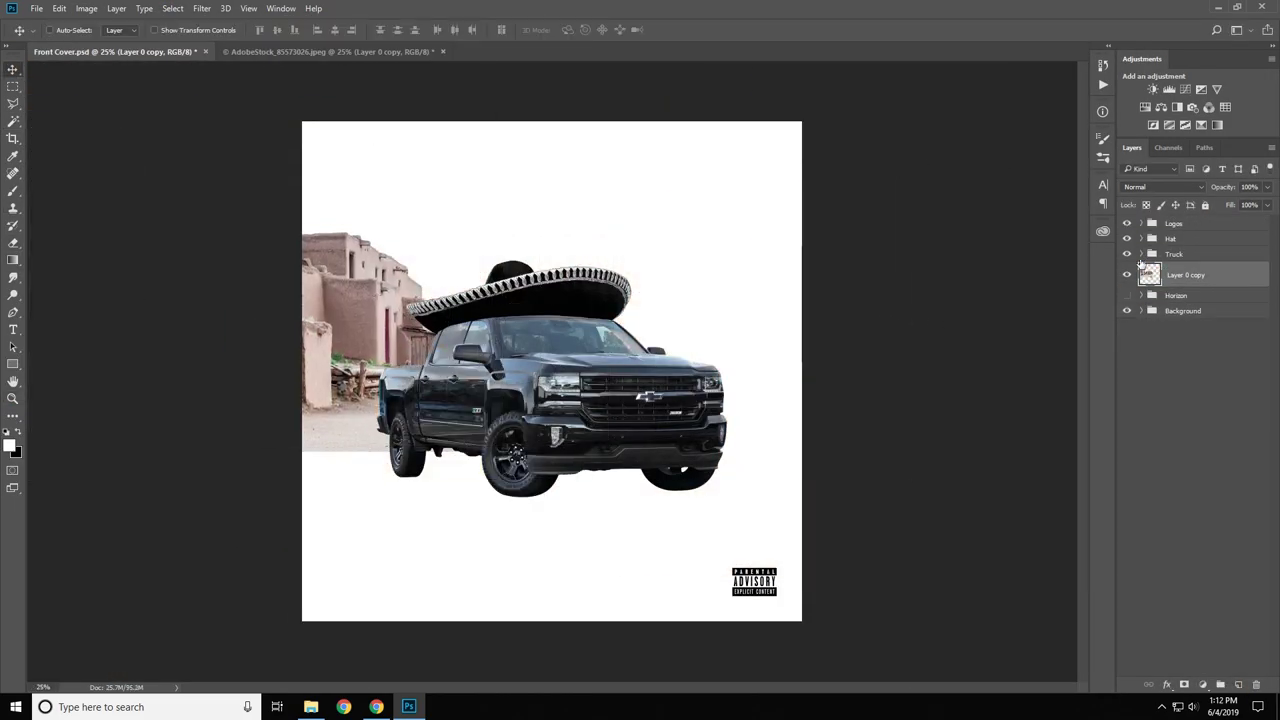
Step: Hide the Horizon group and open the Ground stock image folder
click(1127, 295)
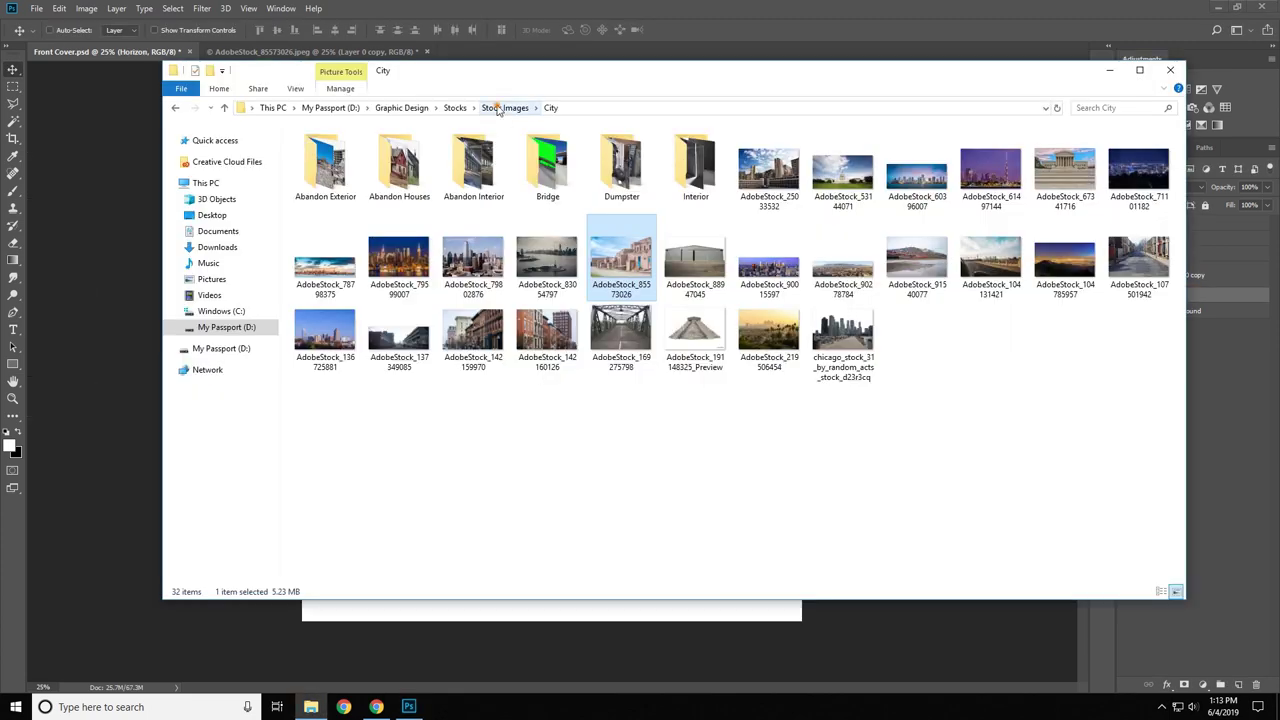
click(498, 110)
double_click(563, 304)
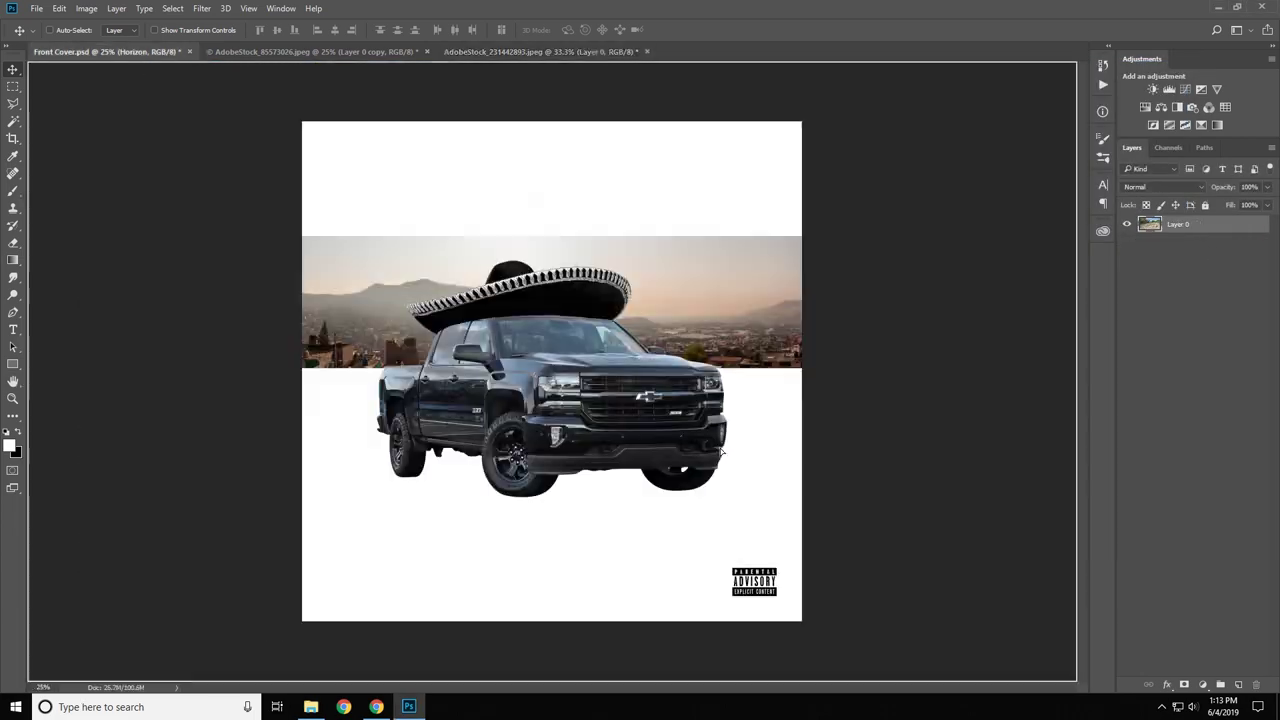
Step: Scale the ground texture and skew it into a perspective trapezoid
drag(832, 622, 949, 620)
key(Return)
key(z)
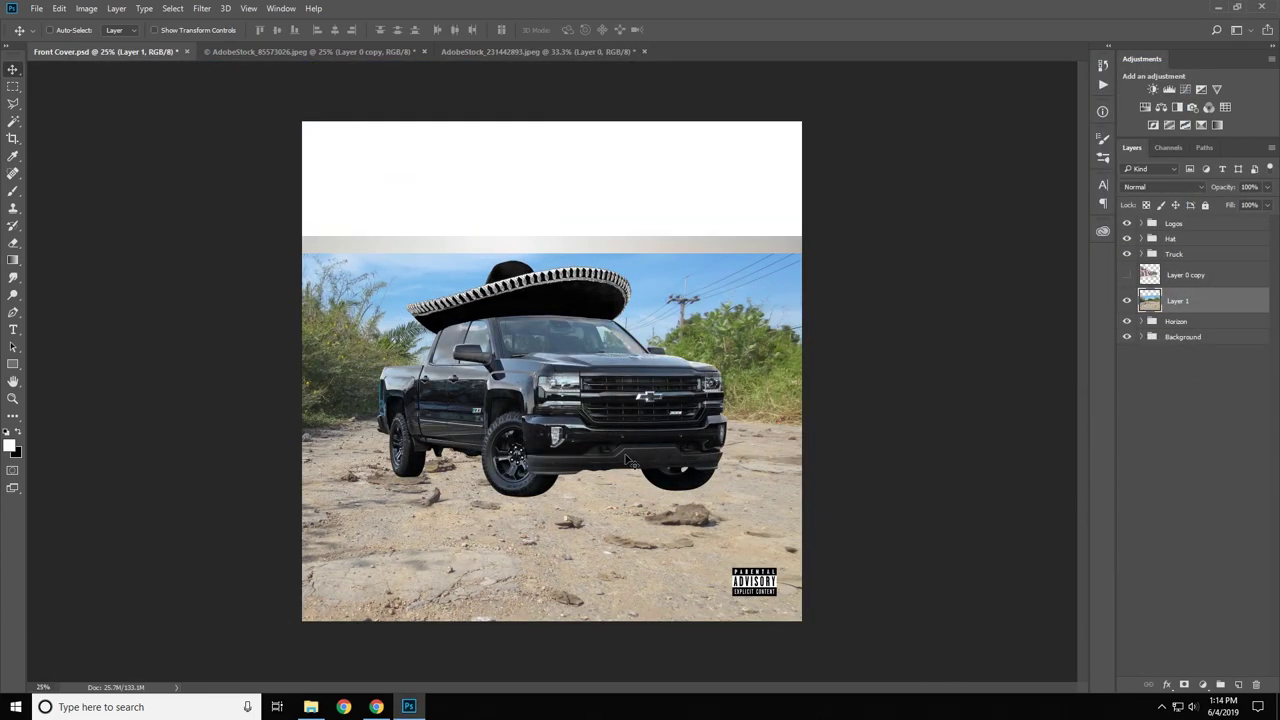
click(632, 462)
key(ctrl+0)
key(ctrl+t)
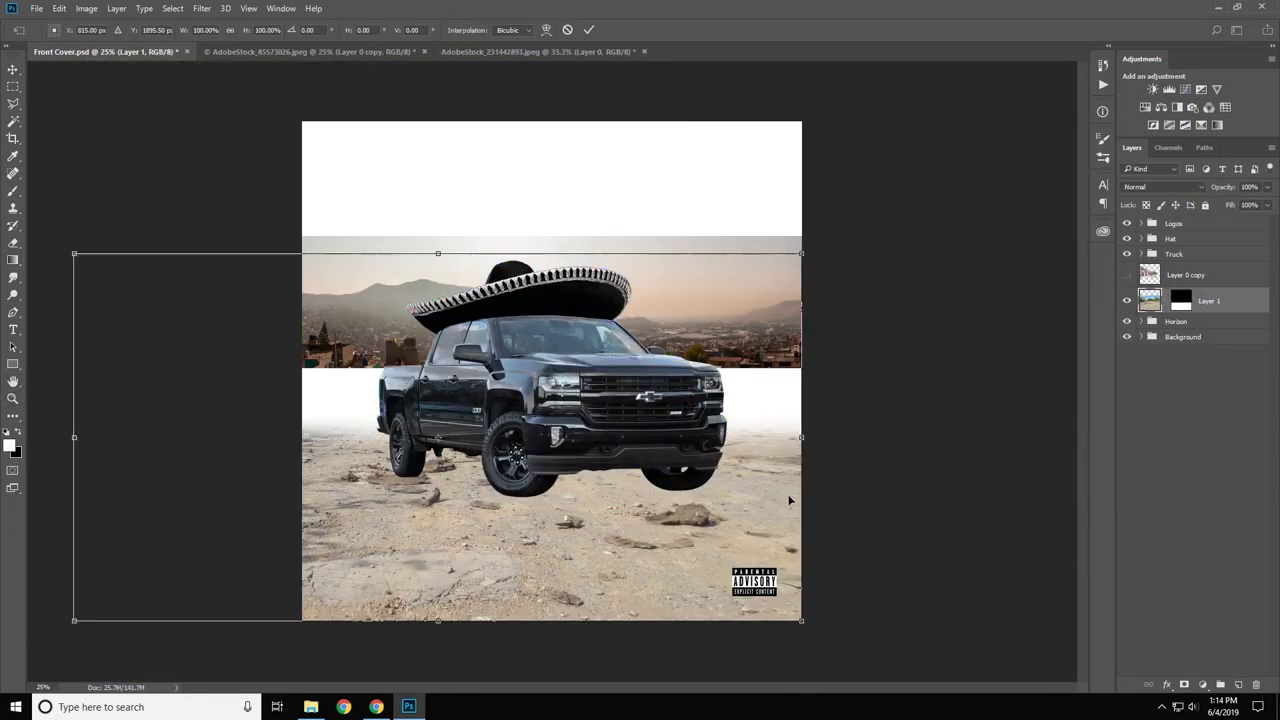
drag(857, 437, 816, 437)
key(Return)
Step: Duplicate the ground layer, squashing it vertically and flipping it horizontally
key(ctrl+j)
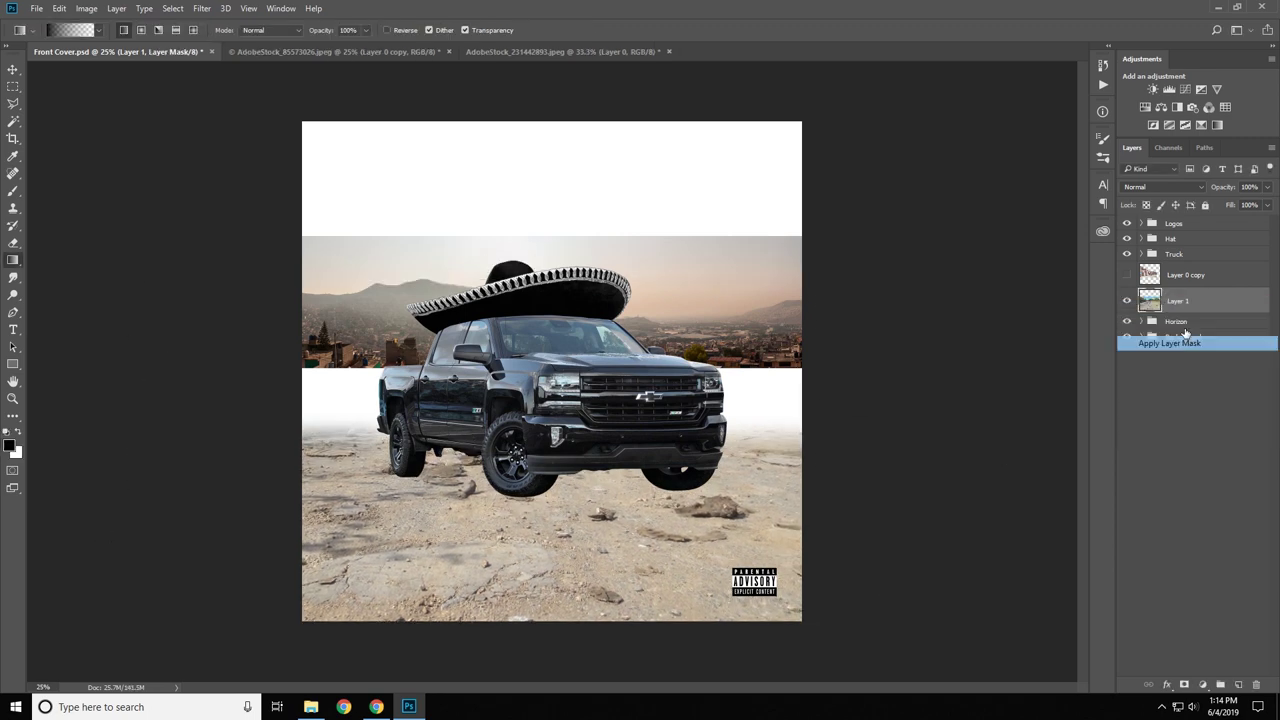
key(ctrl+t)
drag(480, 249, 473, 344)
right_click(592, 300)
click(670, 621)
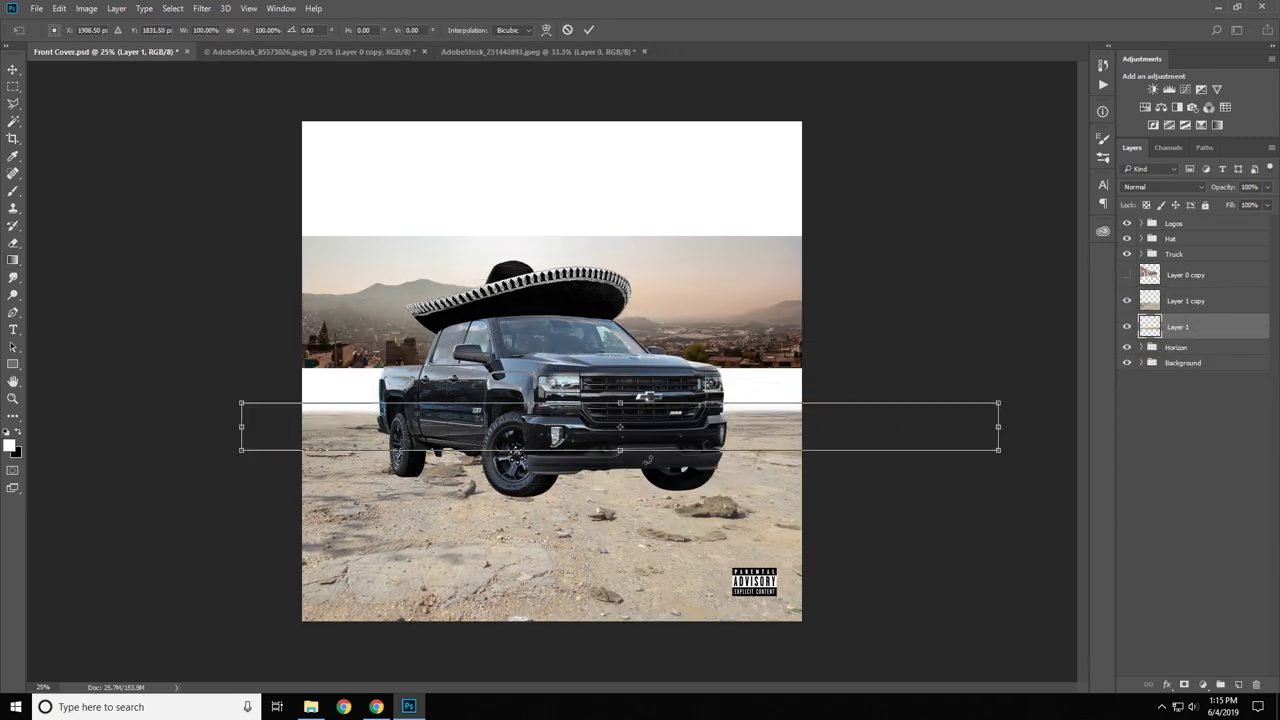
key(Return)
Step: Widen the Horizon group and stretch it upward to fill the sky
click(1176, 347)
click(1126, 348)
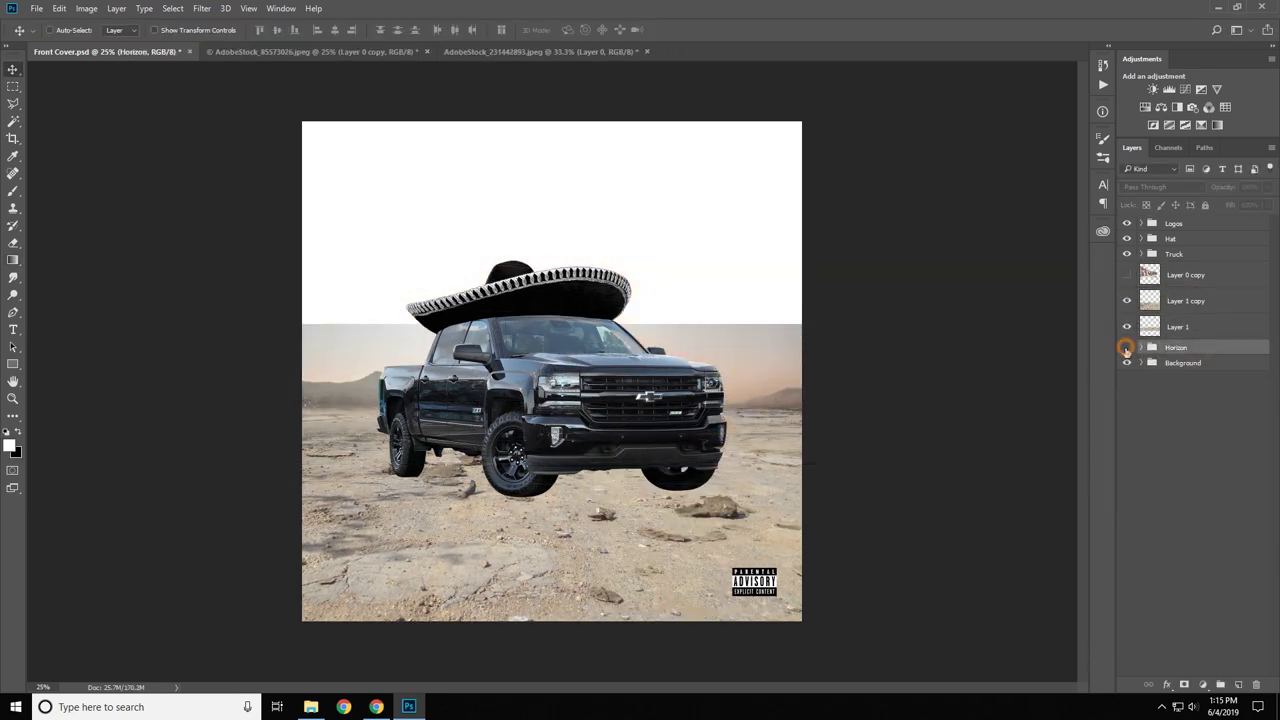
key(m)
drag(280, 155, 945, 381)
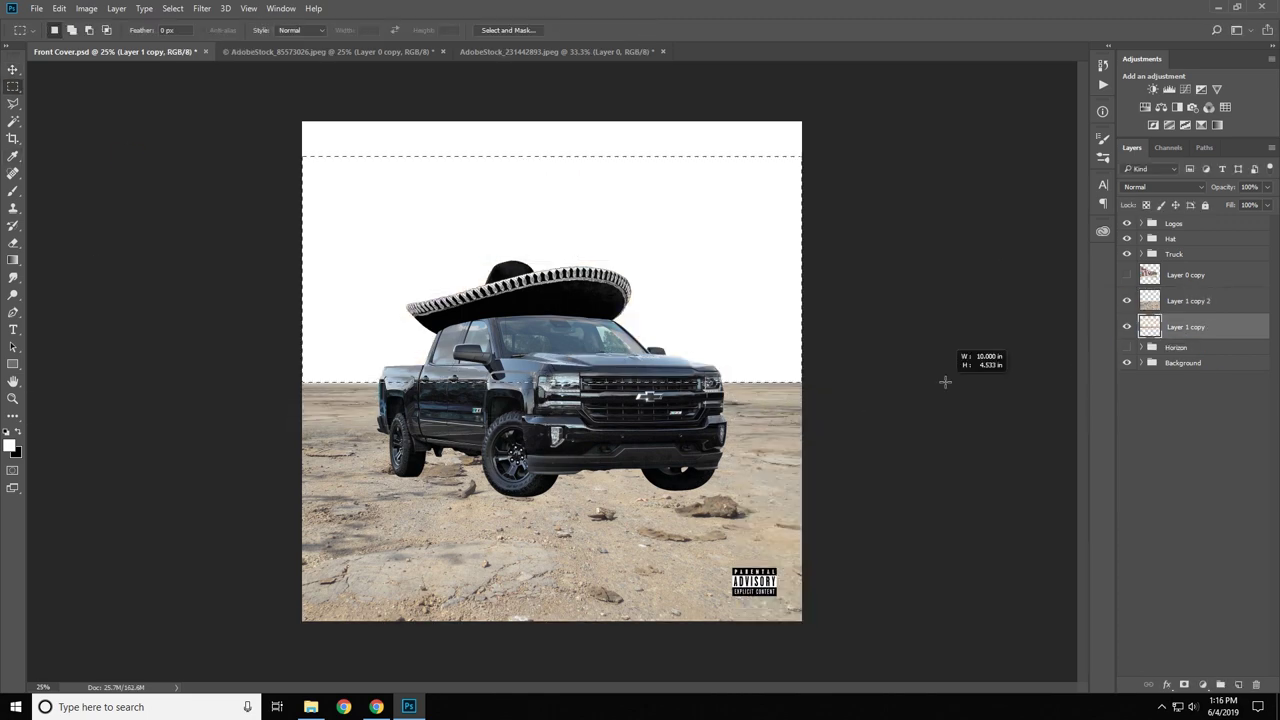
click(1126, 347)
click(1176, 347)
key(ctrl+t)
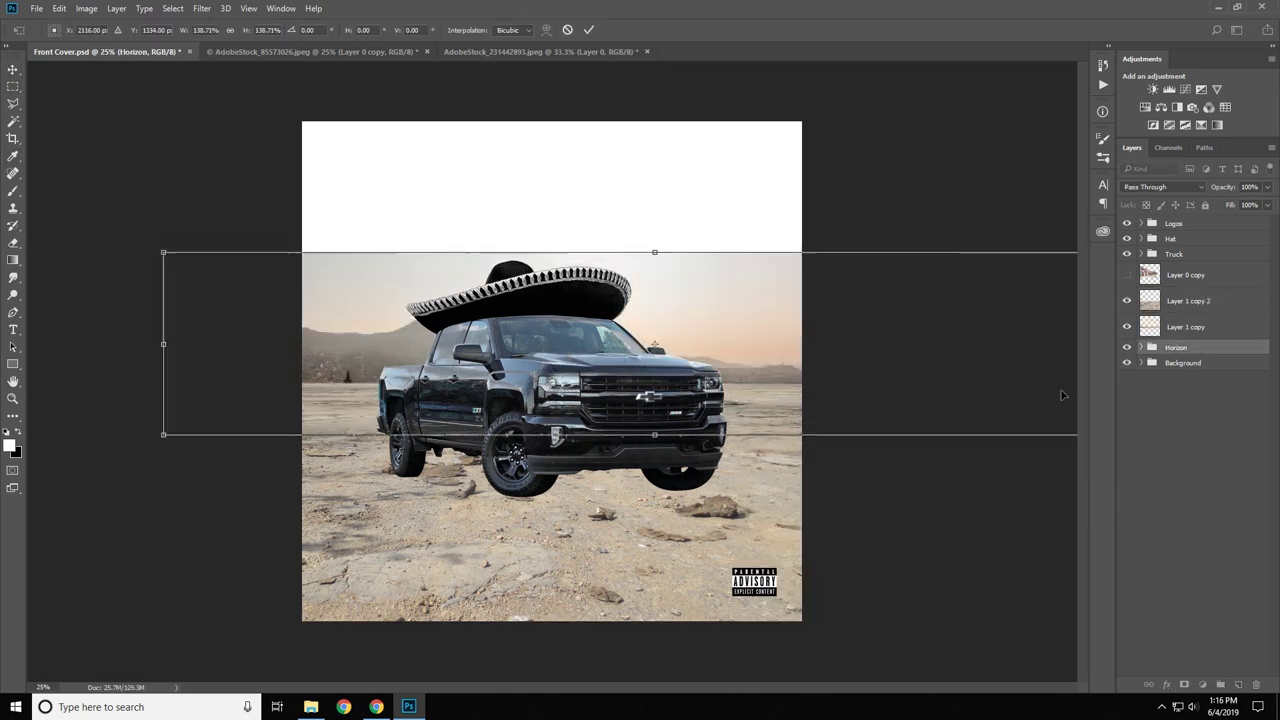
drag(899, 426, 866, 436)
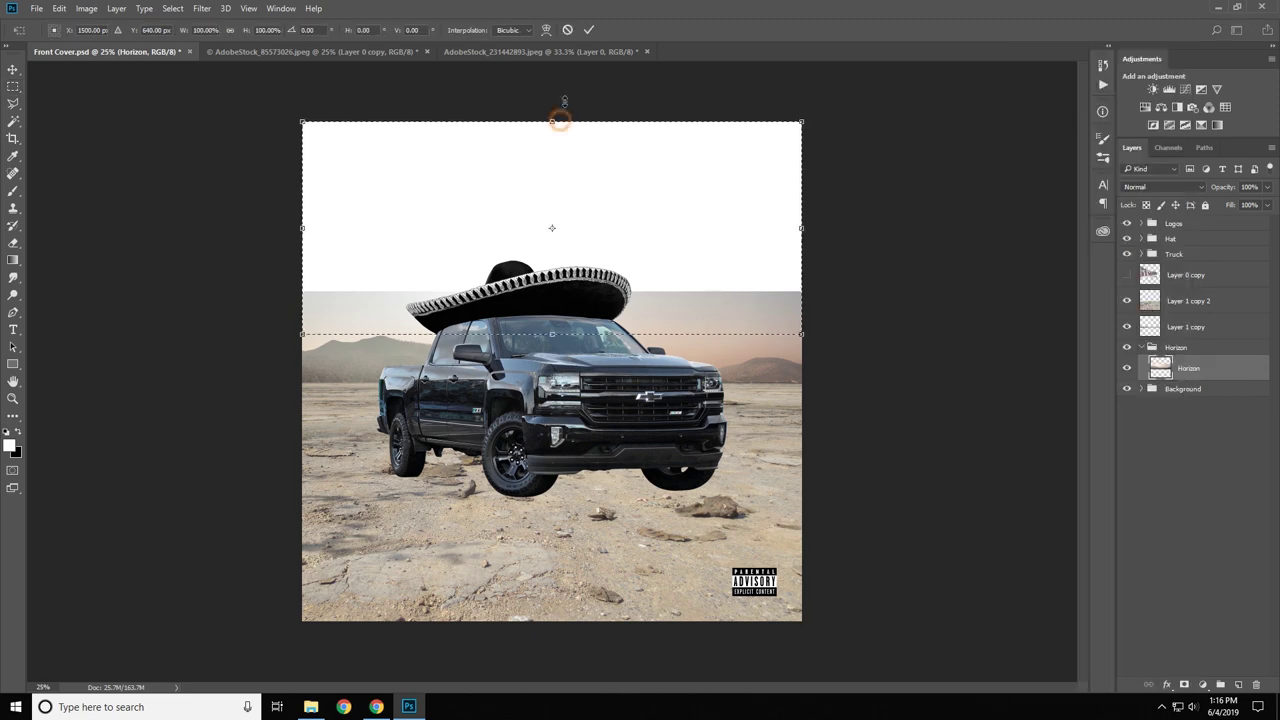
drag(559, 121, 564, 40)
key(Return)
Step: Nudge the truck and hat upward and shrink the village layer
click(1170, 238)
shift+click(1173, 254)
drag(636, 432, 636, 425)
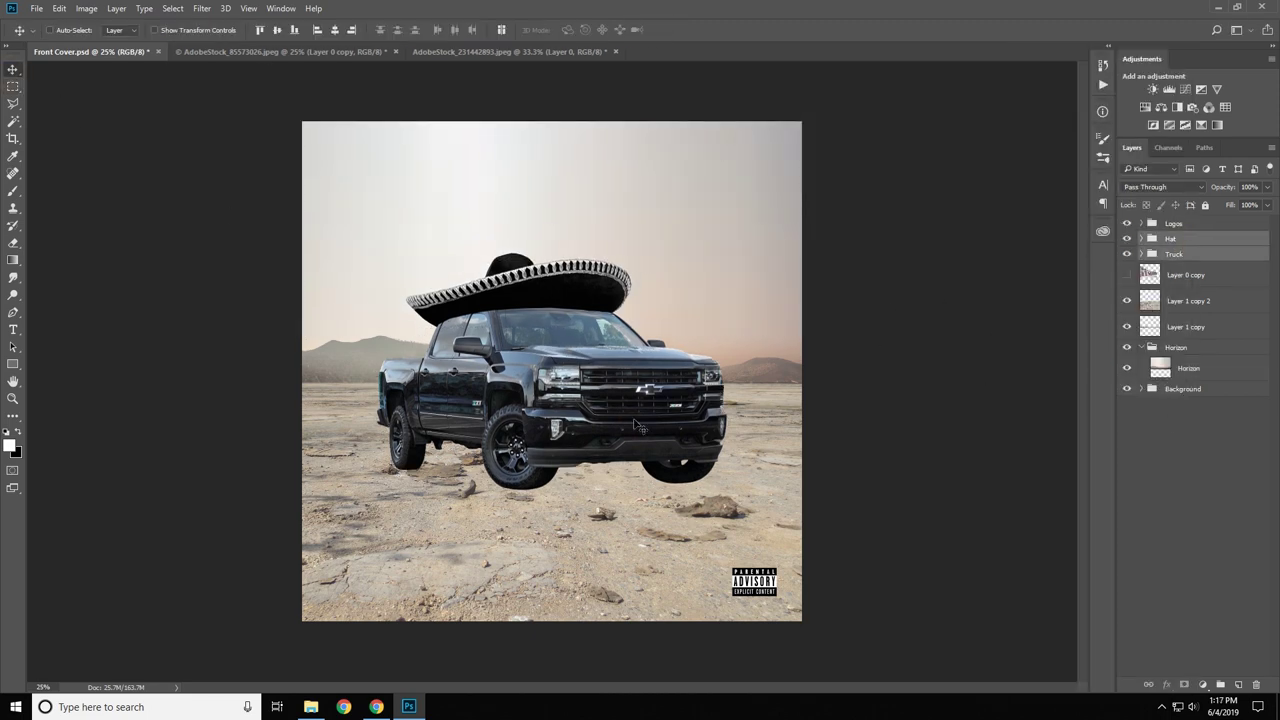
click(1127, 274)
click(1185, 274)
key(ctrl+t)
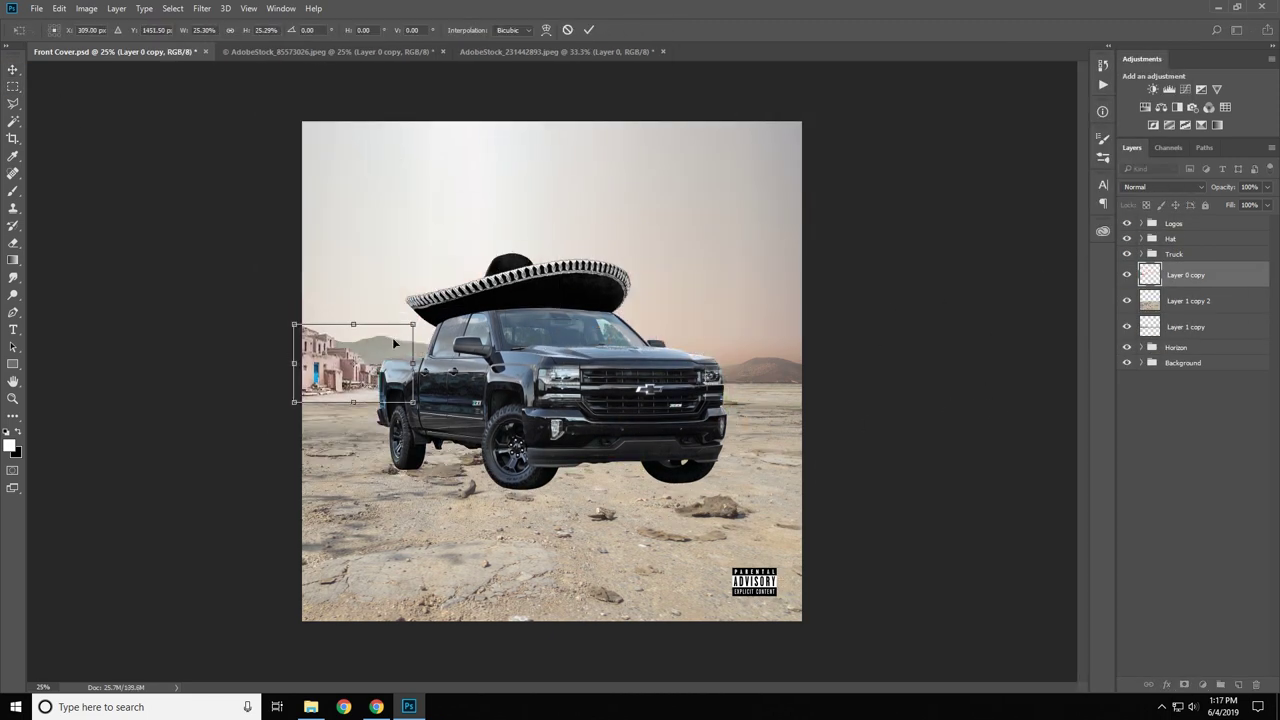
key(ctrl+t)
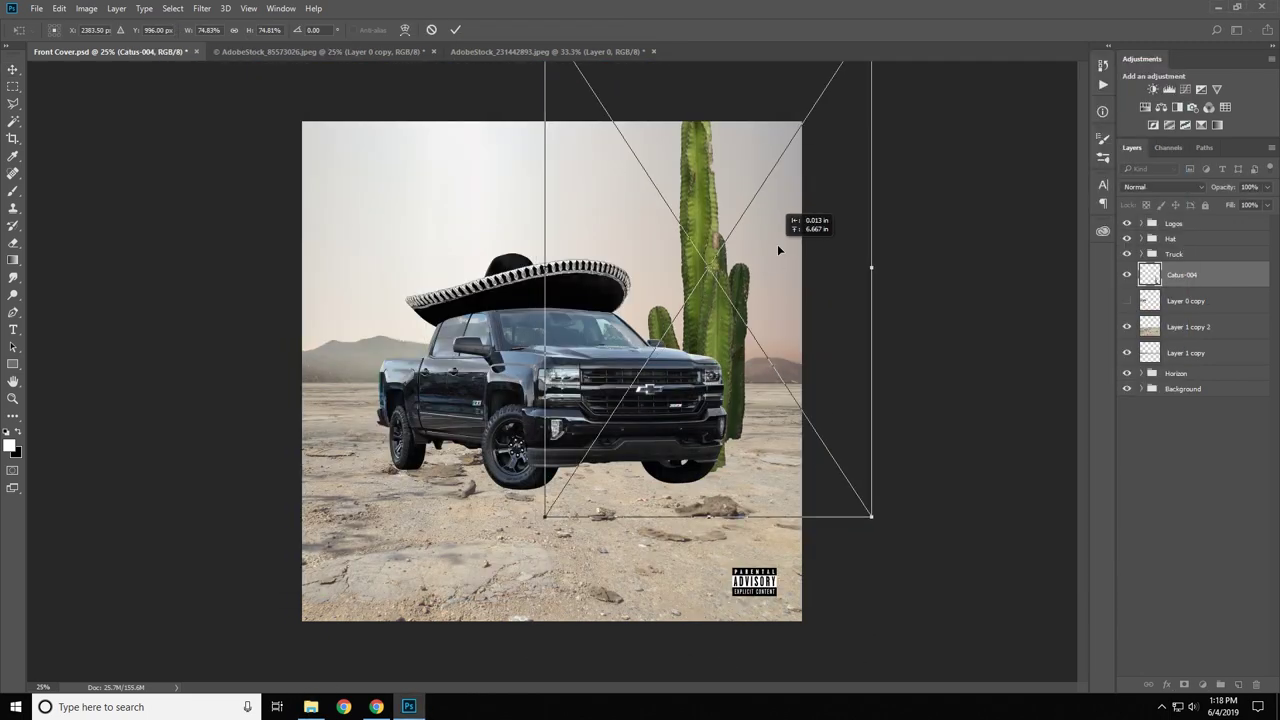
Step: Place a cactus, resize it and position it behind the truck
mouse_move(806, 223)
mouse_down()
mouse_move(791, 363)
mouse_move(414, 340)
mouse_move(723, 414)
mouse_up()
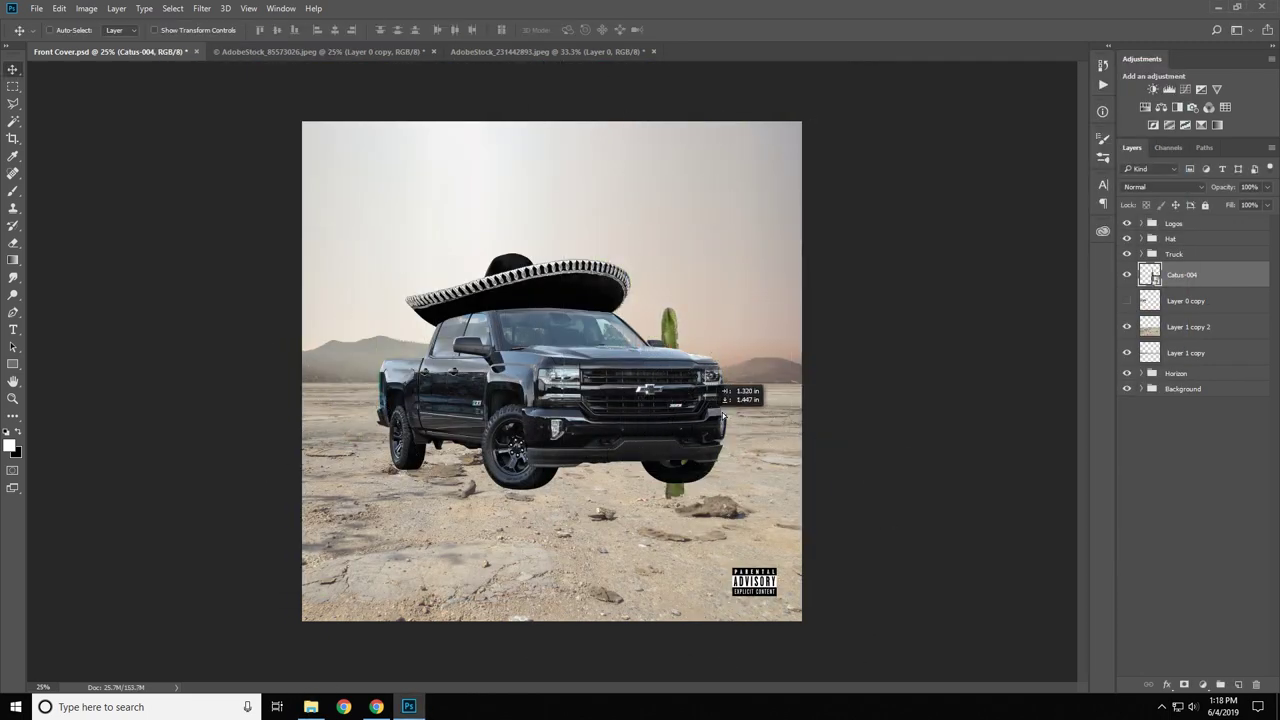
key(ctrl+z)
key(ctrl+t)
mouse_move(513, 536)
mouse_down()
mouse_move(853, 470)
mouse_move(317, 507)
mouse_up()
key(Return)
key(ctrl+t)
drag(330, 350, 375, 410)
key(Return)
mouse_move(1185, 244)
mouse_down()
mouse_move(1203, 254)
mouse_move(1185, 272)
mouse_up()
key(ctrl+z)
drag(851, 543, 800, 403)
key(Return)
Step: Bring in the second cactus, then enlarge and lower it left of the truck
click(311, 707)
drag(391, 251, 430, 330)
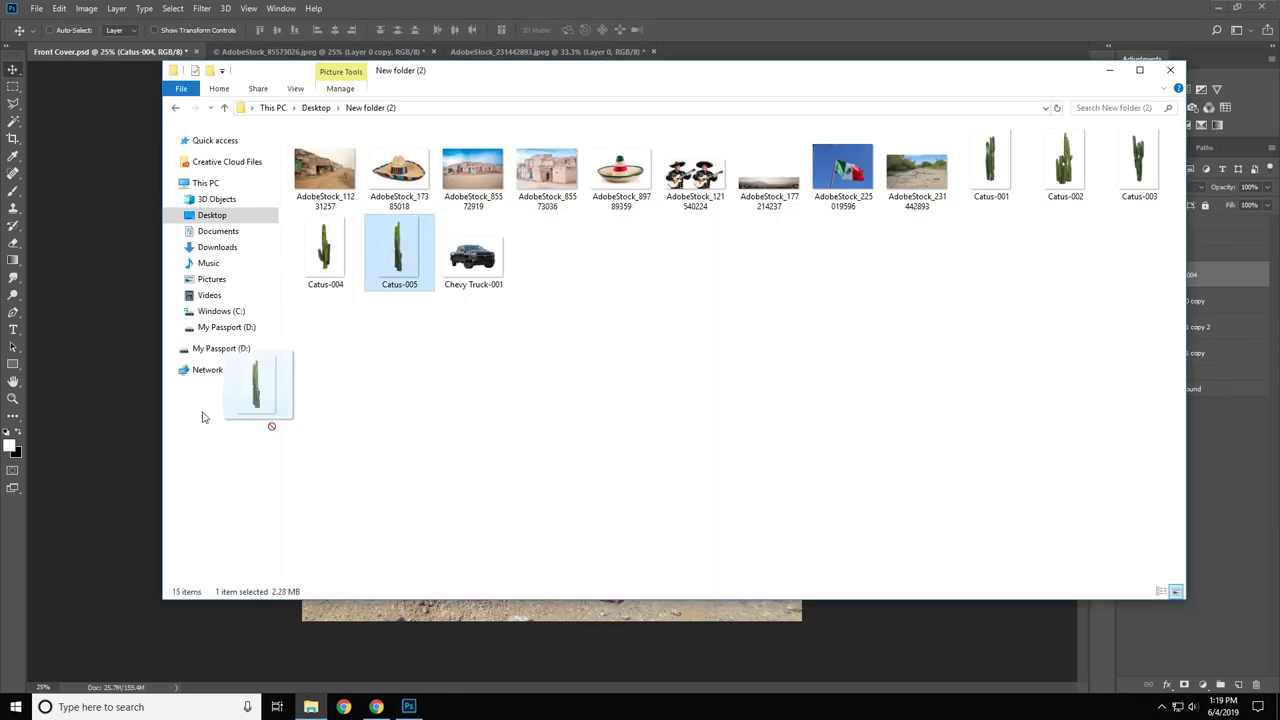
right_click(735, 365)
mouse_move(735, 365)
mouse_down()
mouse_move(514, 471)
mouse_move(415, 375)
mouse_up()
key(Return)
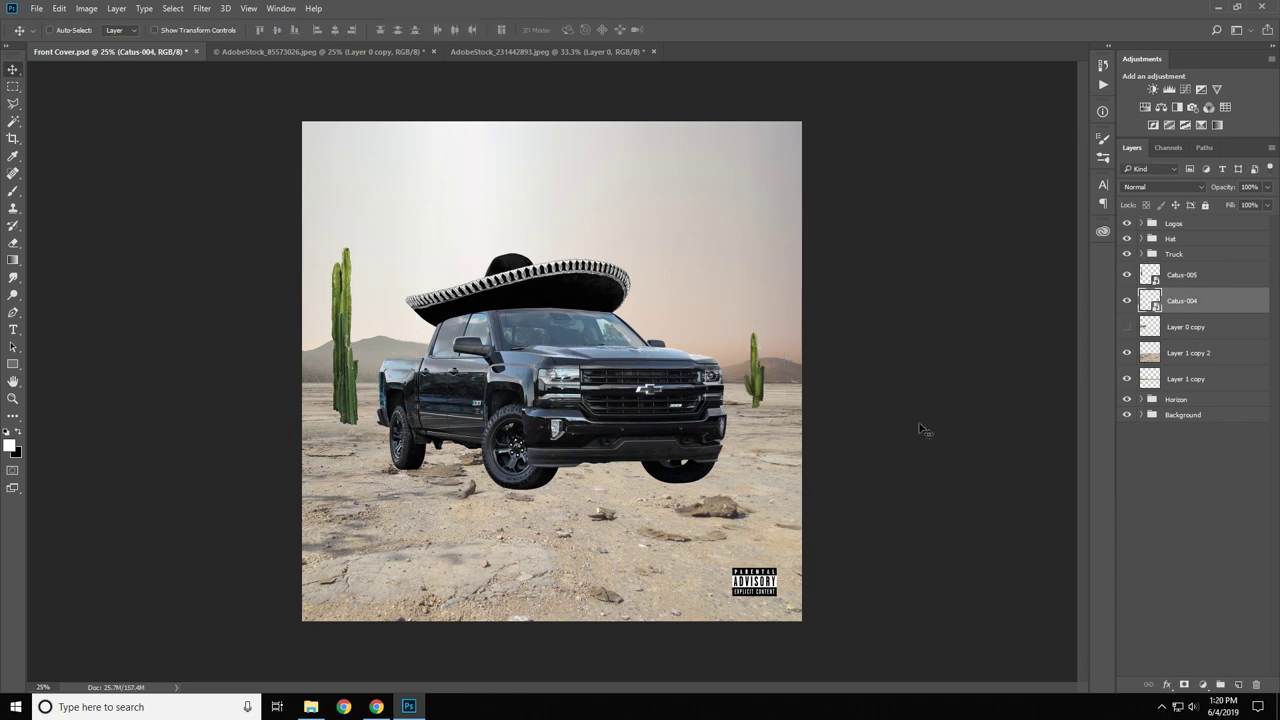
drag(343, 310, 343, 450)
key(ctrl+t)
drag(400, 486, 430, 560)
key(Return)
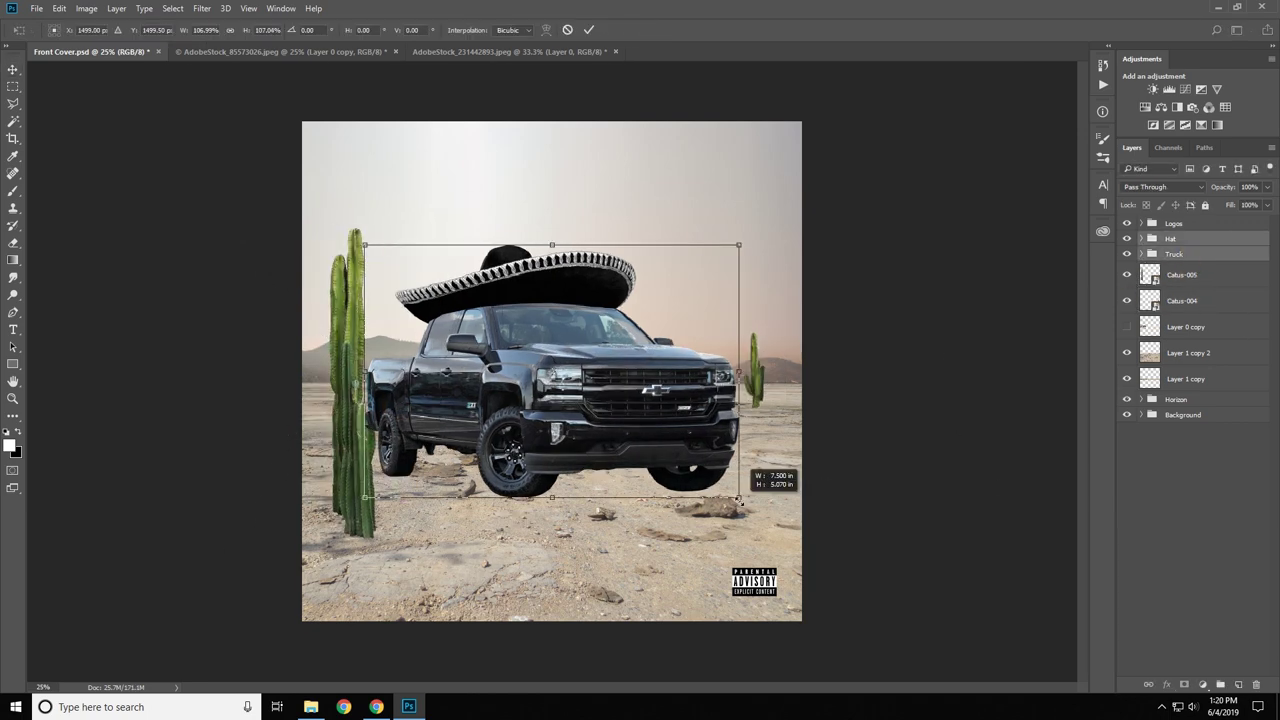
Step: Try a flipped village copy, delete it, and hide the layers from Logos to Layer 0 copy
click(1185, 326)
click(1127, 326)
click(1127, 274)
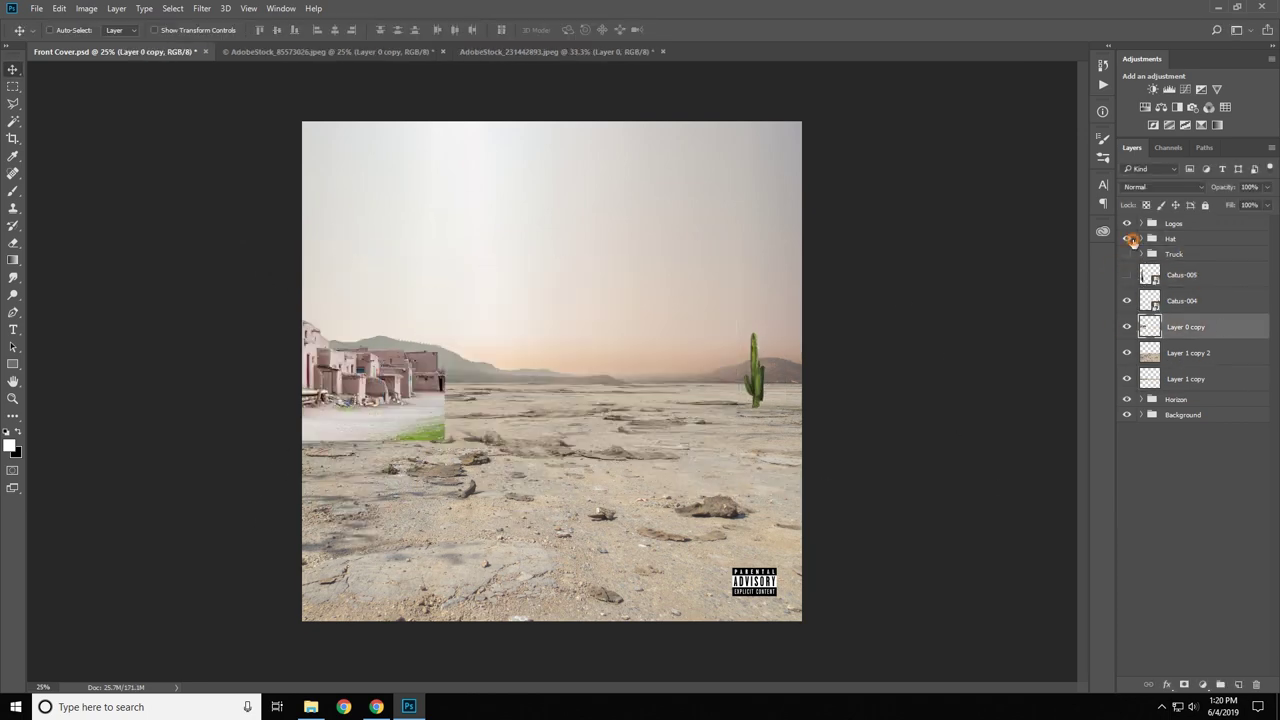
click(1127, 274)
key(ctrl+j)
key(ctrl+t)
drag(909, 389, 632, 388)
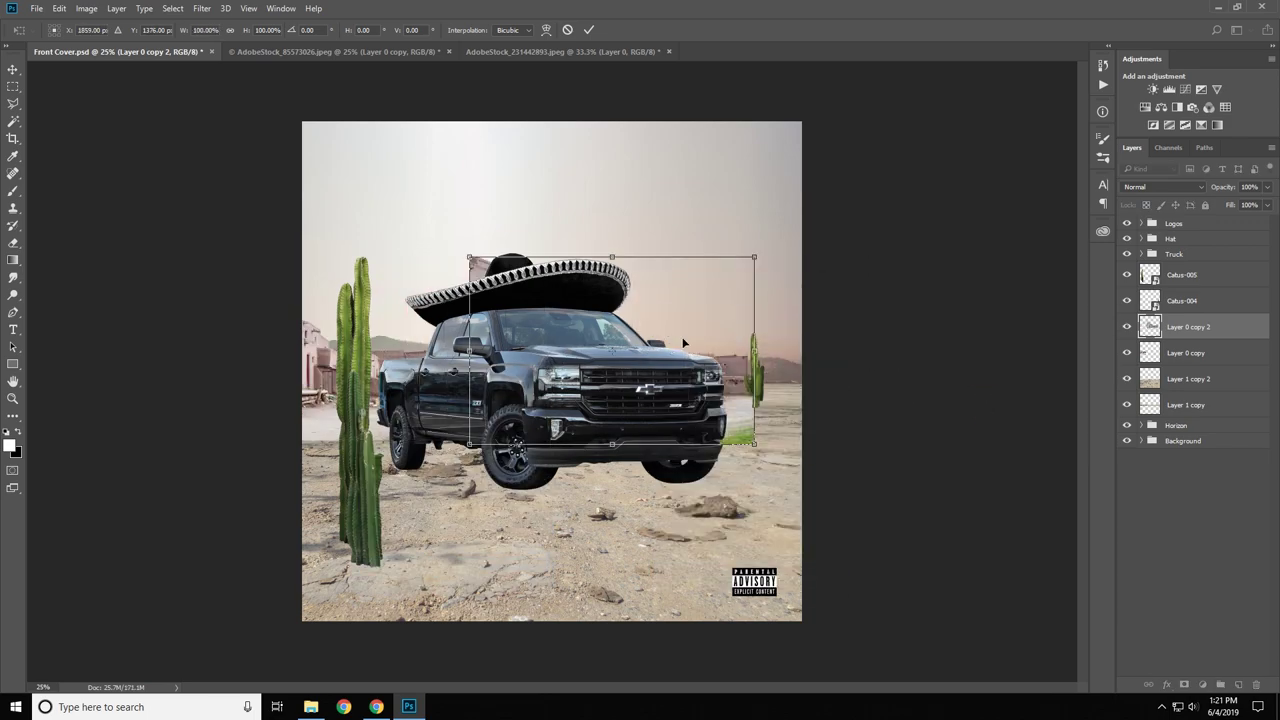
key(Escape)
drag(1185, 326, 1256, 685)
drag(1127, 223, 1127, 355)
Step: Move the Background group into the Horizon group
key(z)
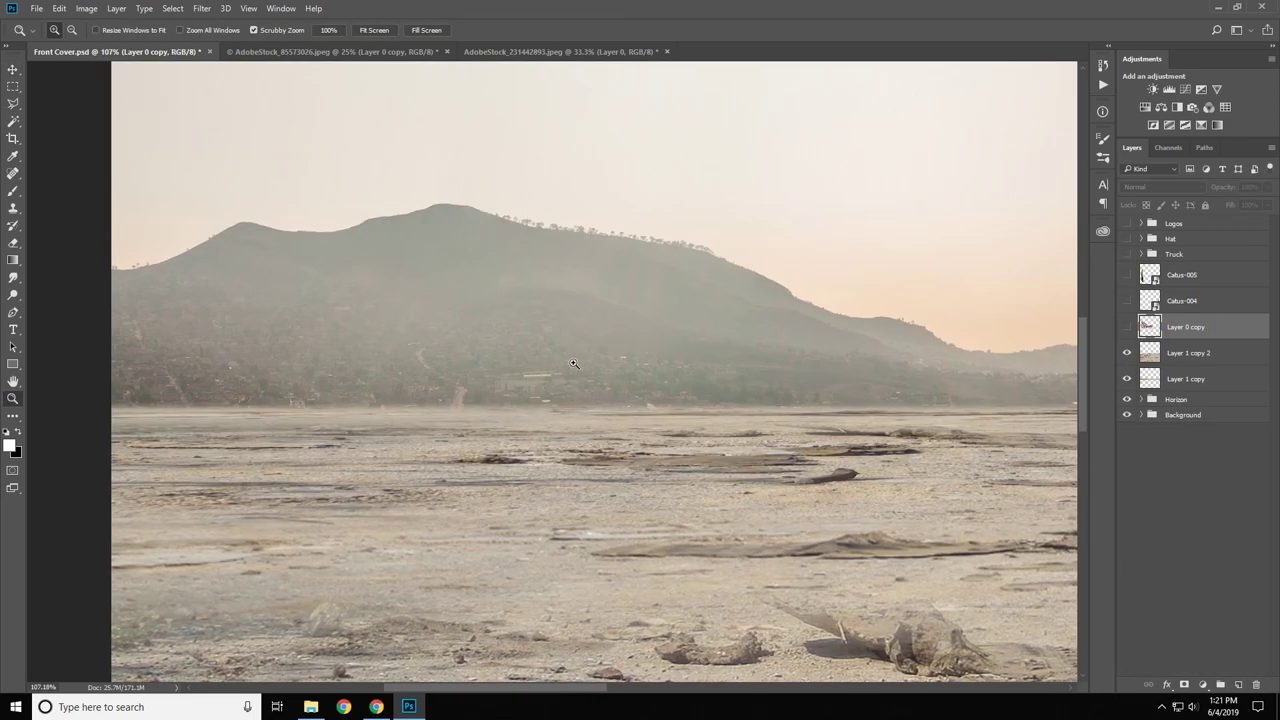
drag(1165, 416, 1165, 400)
click(1165, 372)
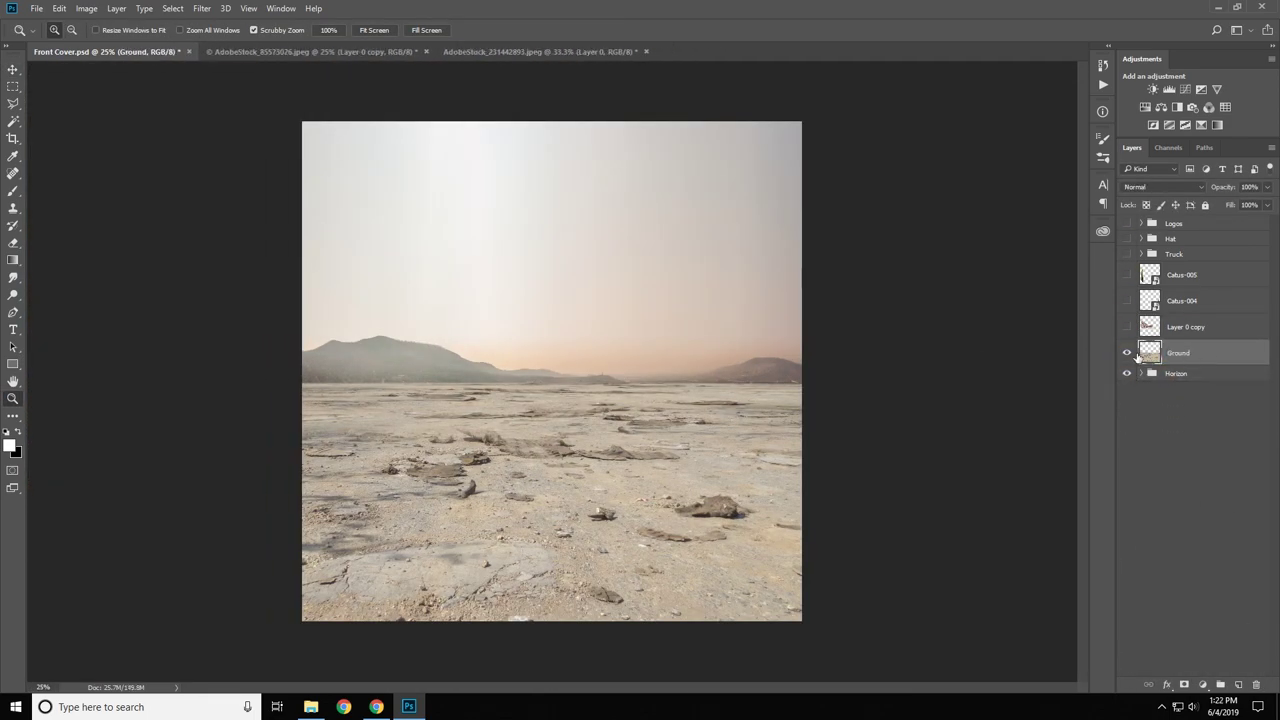
Step: Camera Raw the Ground: lower tone-curve lights and darks, Aquas saturation -10, Oranges luminance -65
click(201, 8)
click(240, 74)
click(859, 160)
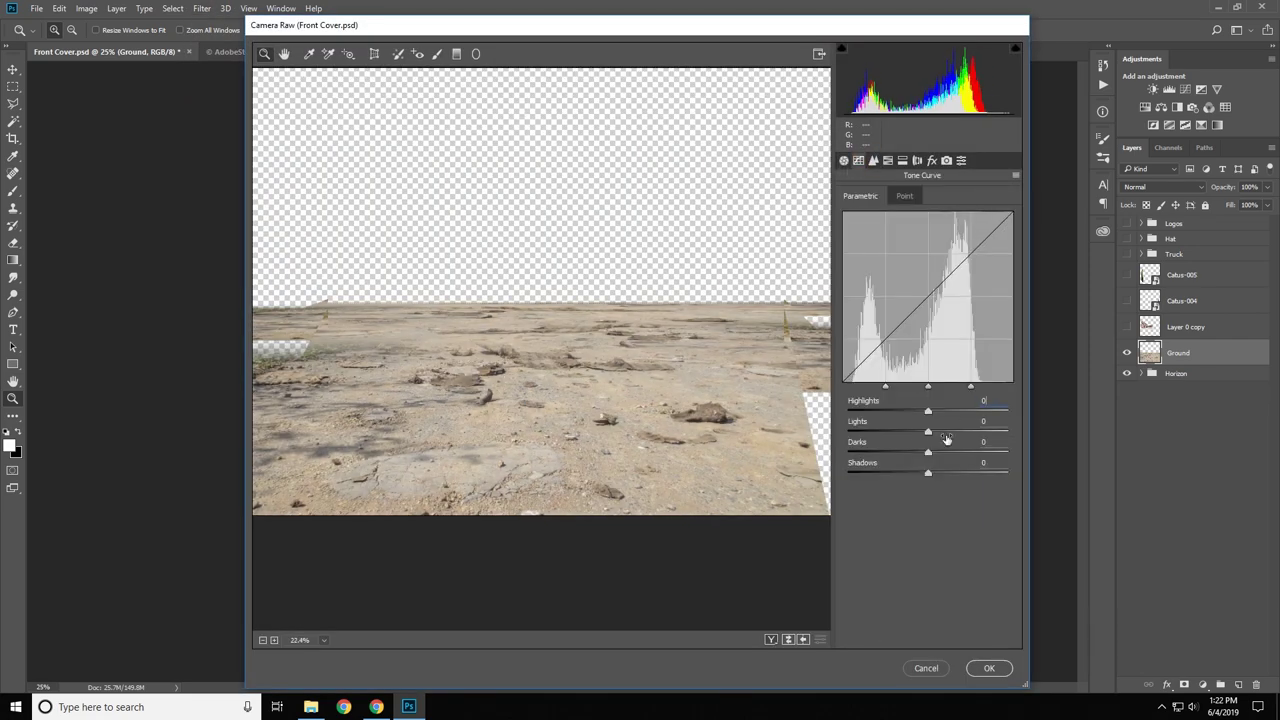
drag(928, 432, 887, 432)
drag(928, 452, 912, 453)
click(873, 160)
click(892, 216)
drag(931, 354, 926, 354)
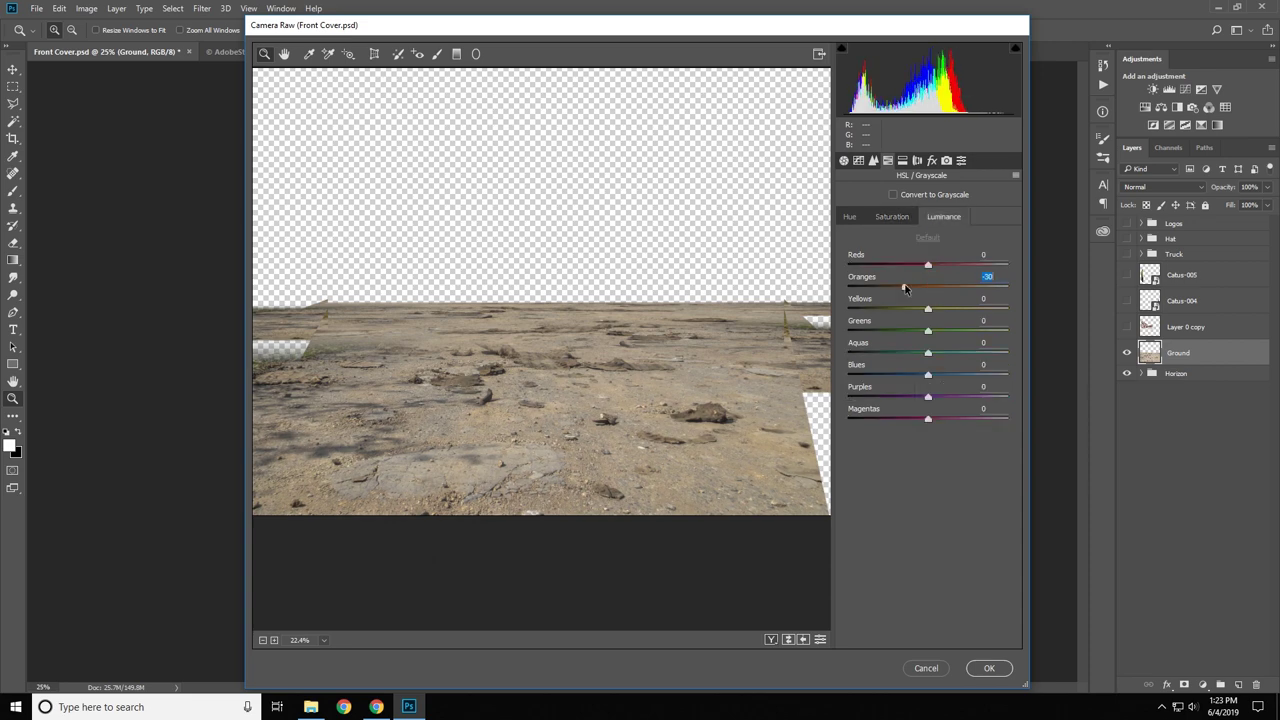
drag(904, 289, 876, 289)
key(Return)
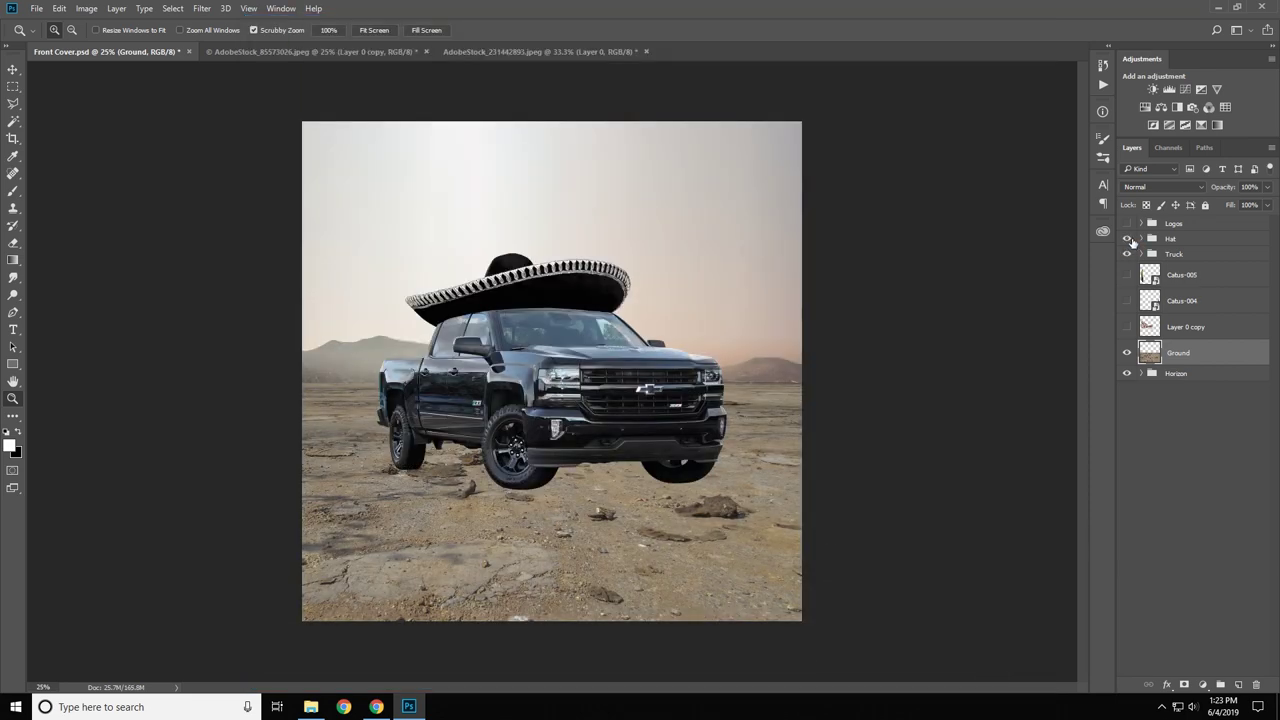
click(1127, 240)
click(1126, 255)
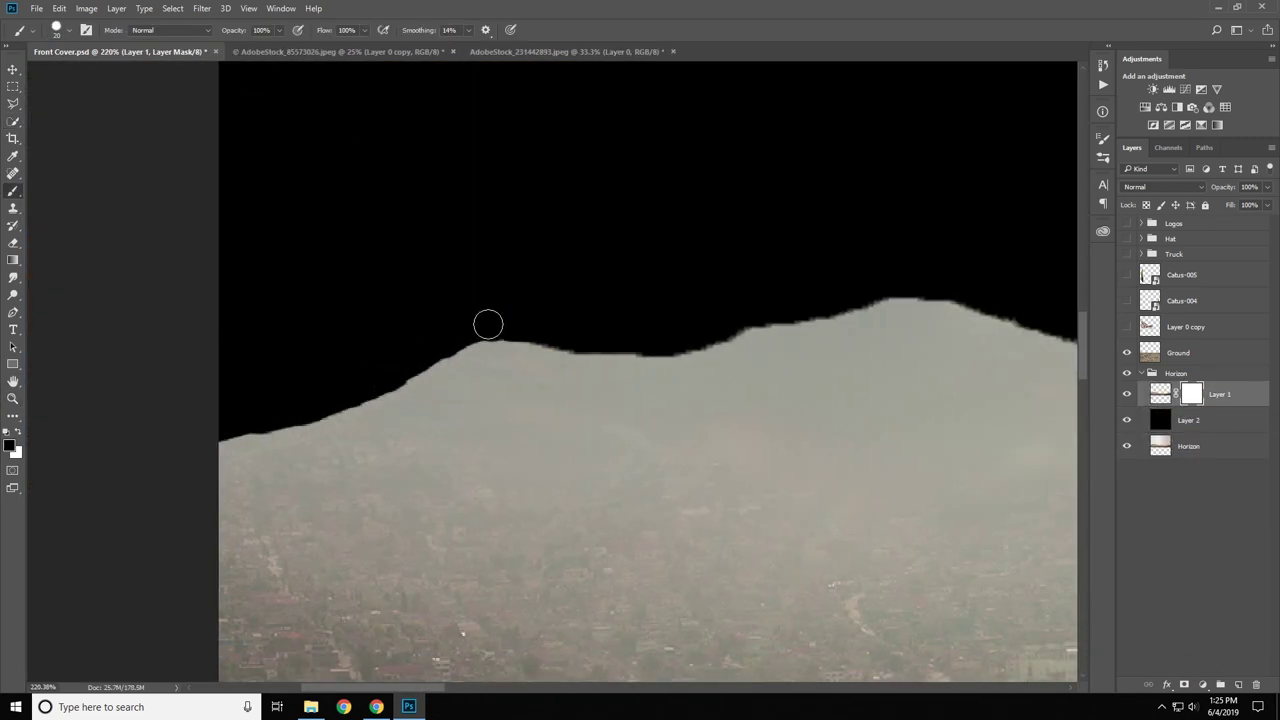
Step: Pan and zoom along the mountain ridge to check its mask edge across the cover
mouse_move(488, 324)
mouse_down()
mouse_move(560, 294)
mouse_move(514, 294)
mouse_move(480, 266)
mouse_move(532, 258)
mouse_move(614, 306)
mouse_move(497, 309)
mouse_move(523, 274)
mouse_move(443, 251)
mouse_move(534, 277)
mouse_move(514, 226)
mouse_move(546, 197)
mouse_move(576, 343)
mouse_move(592, 286)
mouse_move(694, 257)
mouse_move(651, 223)
mouse_move(571, 224)
mouse_up()
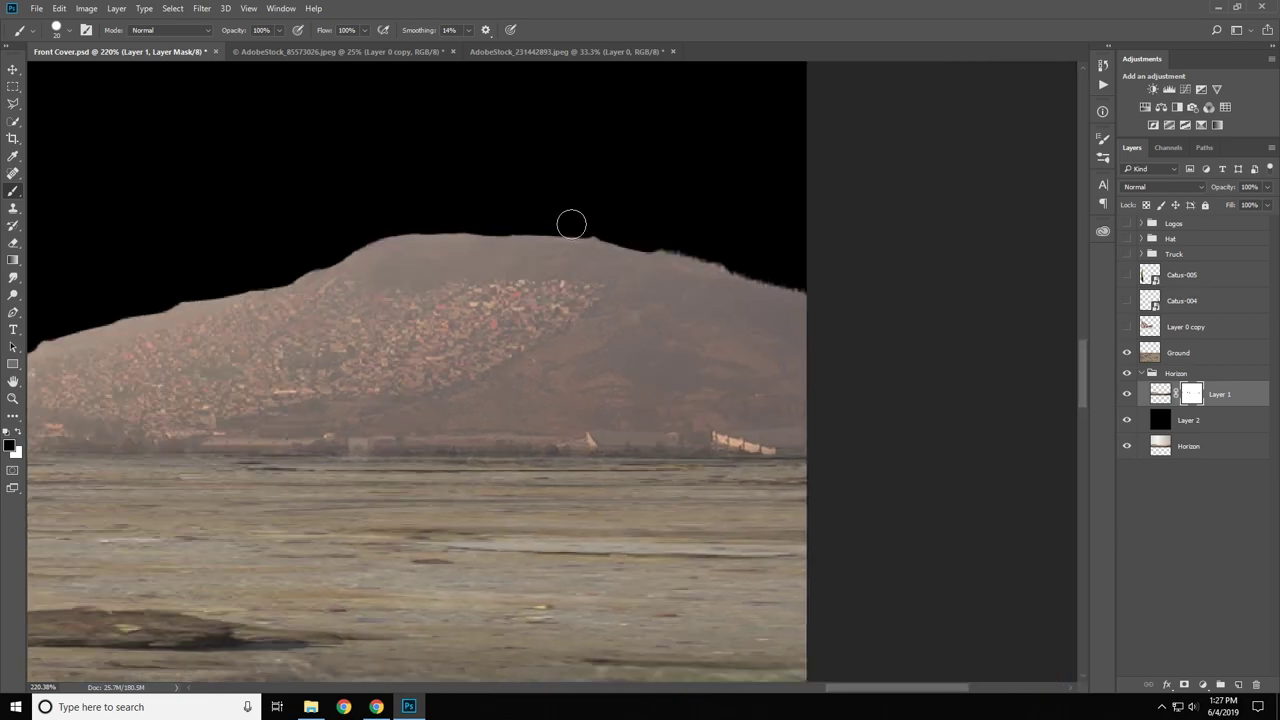
key(ctrl+0)
key(ctrl+1)
drag(249, 334, 446, 293)
key(ctrl+minus)
key(ctrl+minus)
key(ctrl+minus)
key(ctrl+2)
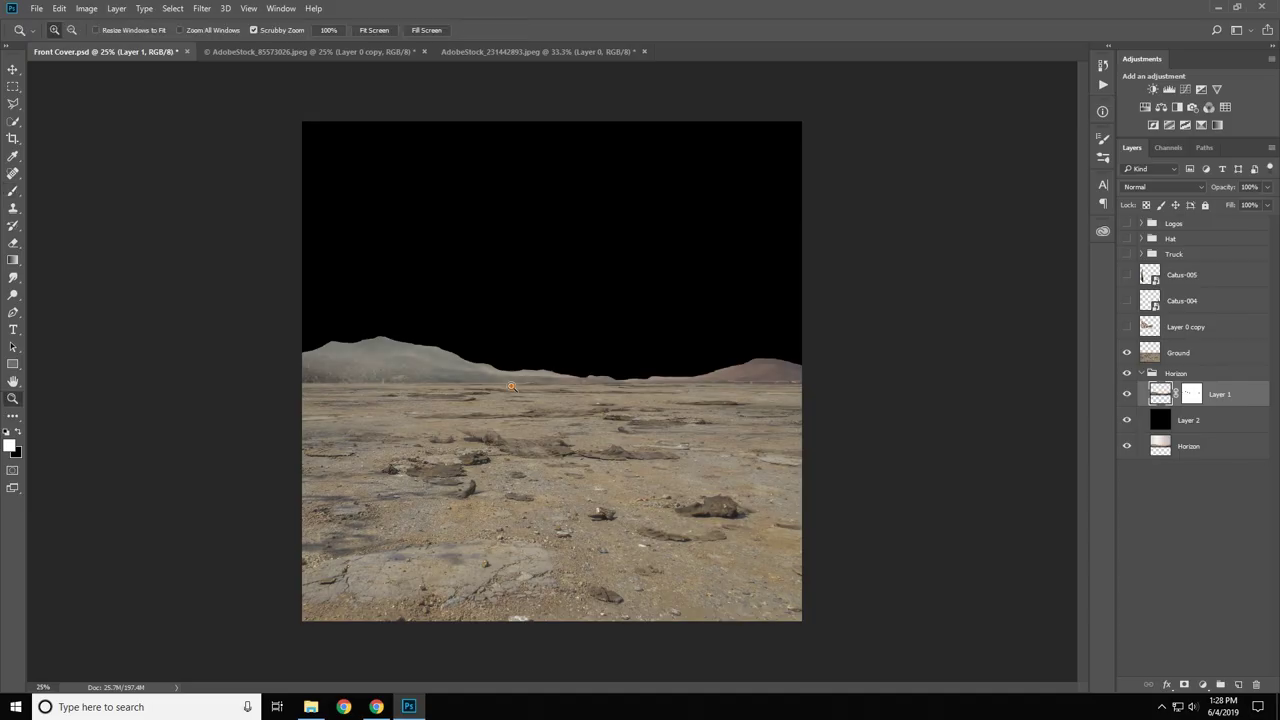
Step: Draw a peach-to-grey gradient sky layer and move it beneath the mountains
click(1127, 420)
click(1127, 420)
click(1200, 446)
click(1127, 420)
key(g)
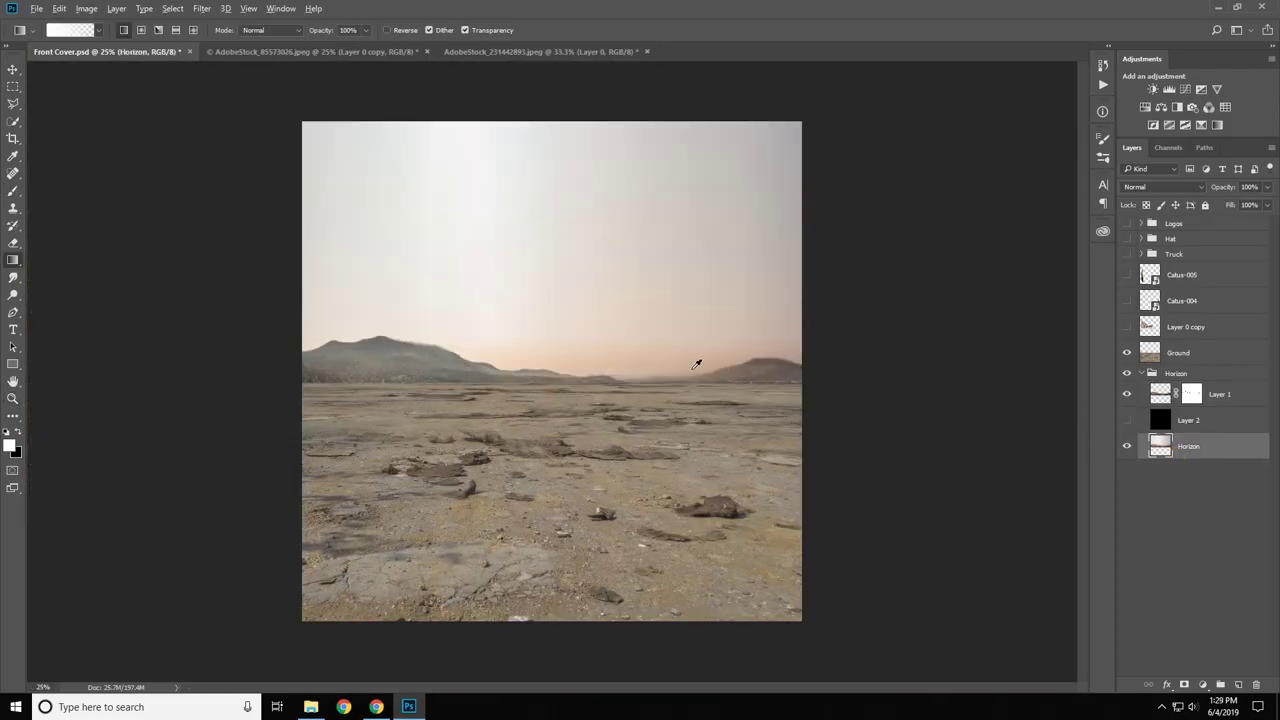
drag(842, 125, 842, 437)
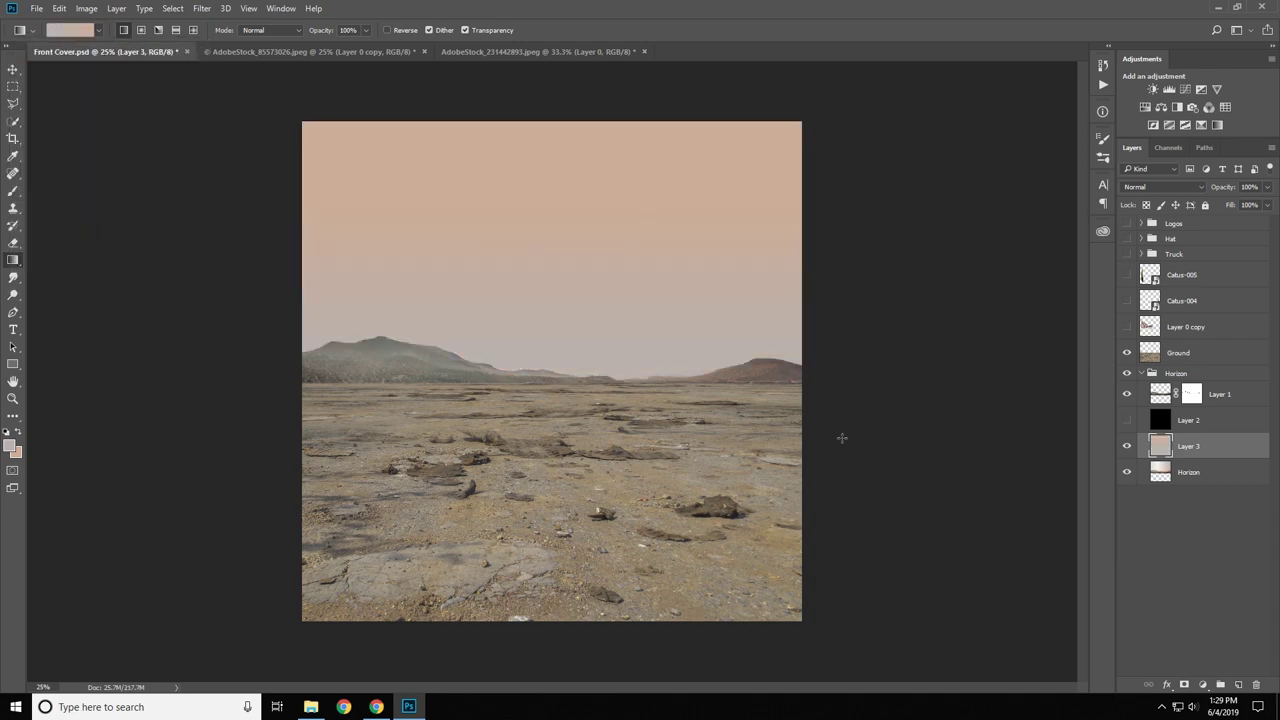
click(1200, 472)
click(1127, 420)
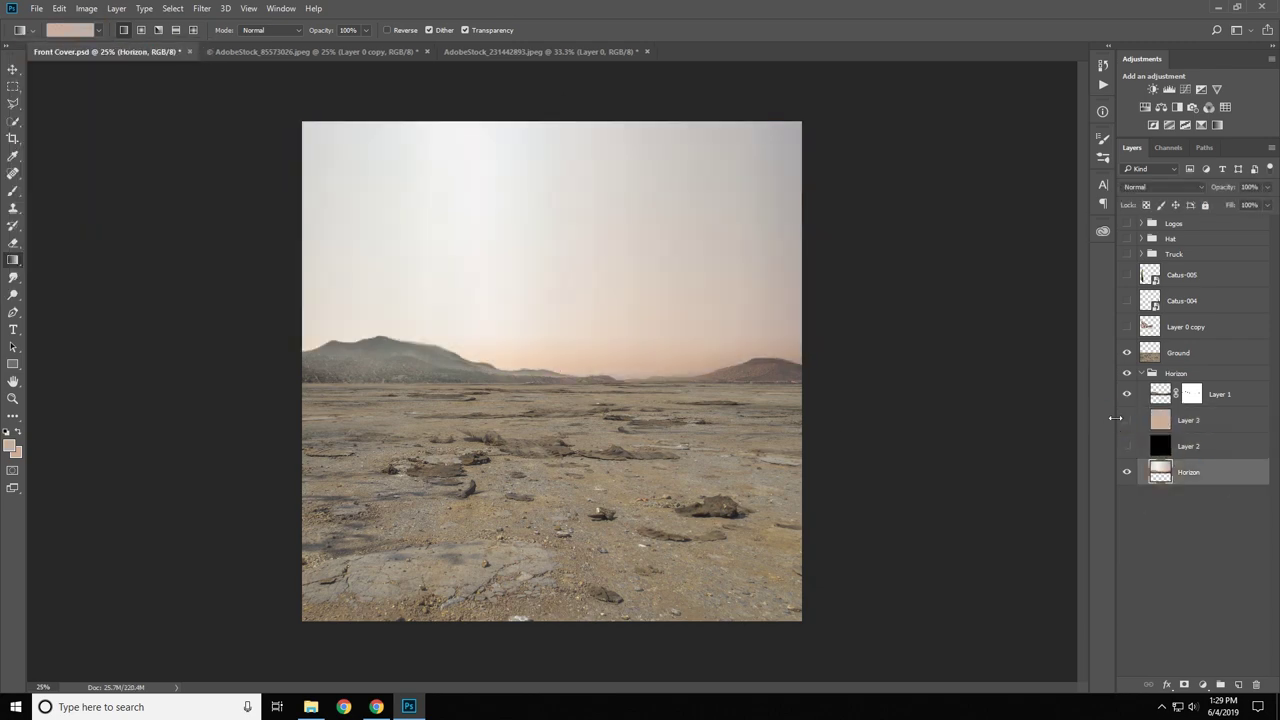
drag(1219, 490, 1219, 470)
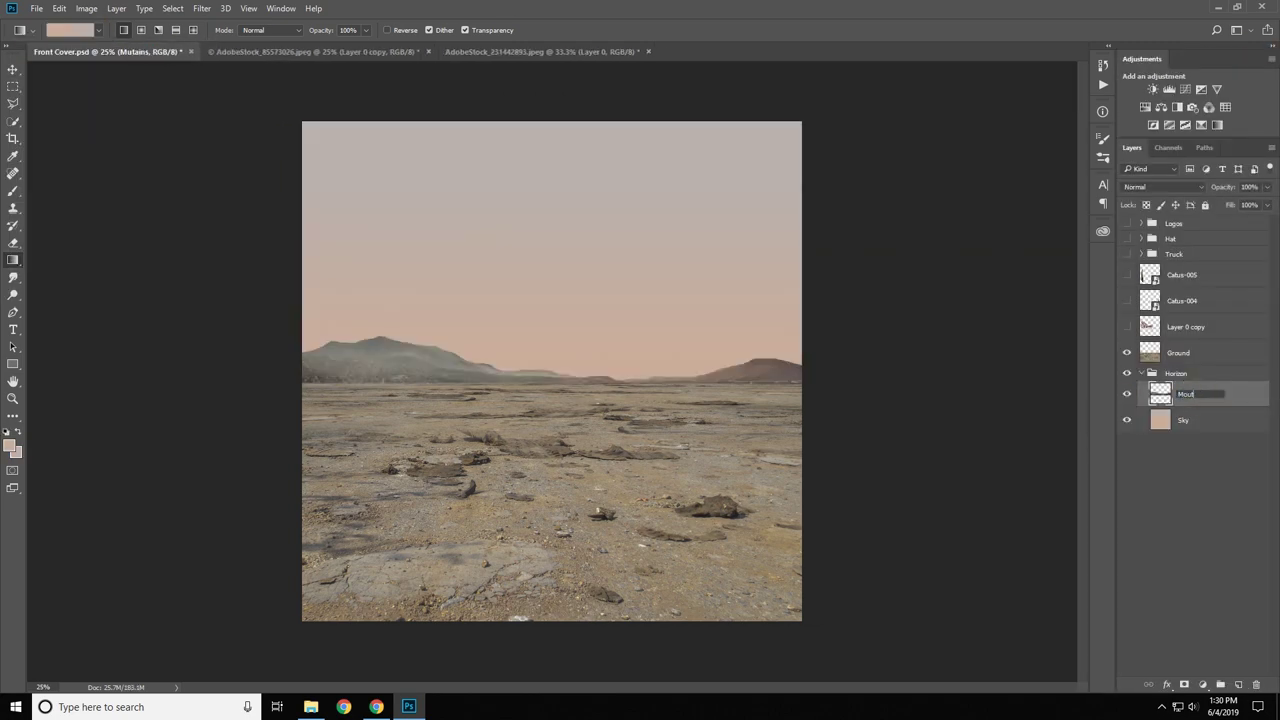
Step: Place the sunset sky photo in Soft Light, desaturated at 50% opacity
click(311, 707)
double_click(700, 270)
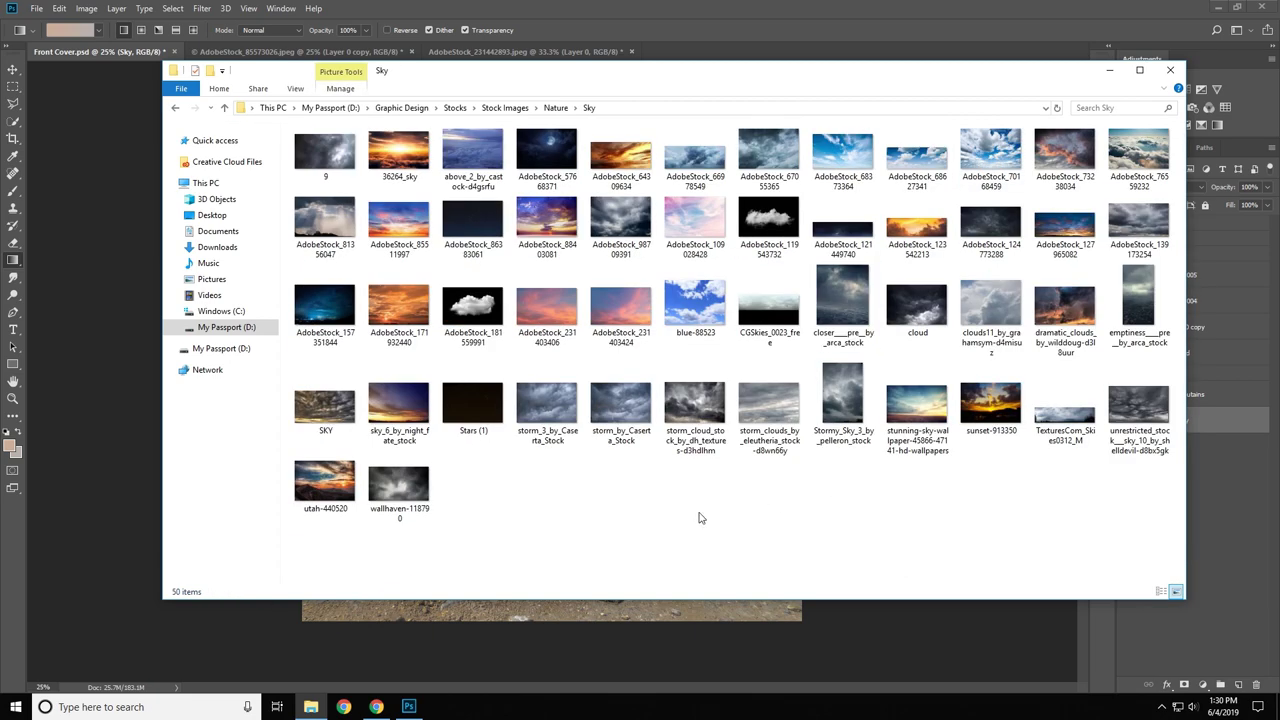
click(1160, 187)
click(1134, 326)
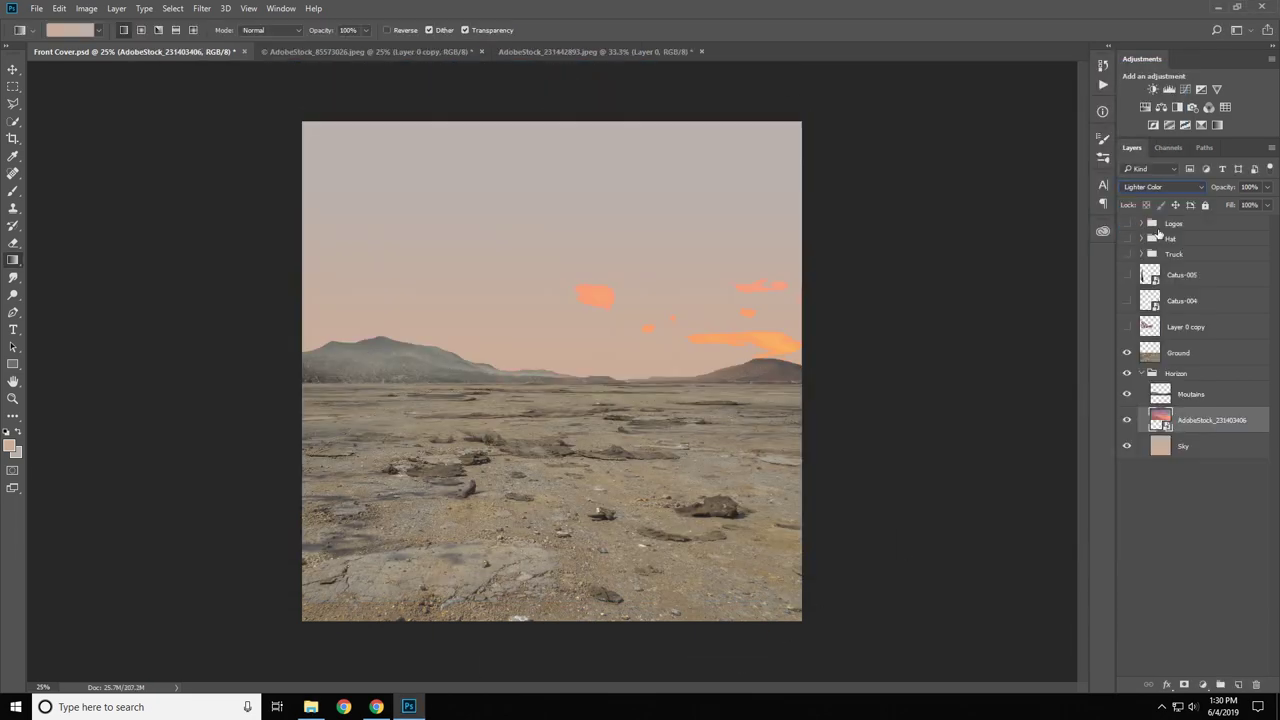
key(ctrl+u)
key(Return)
click(1160, 187)
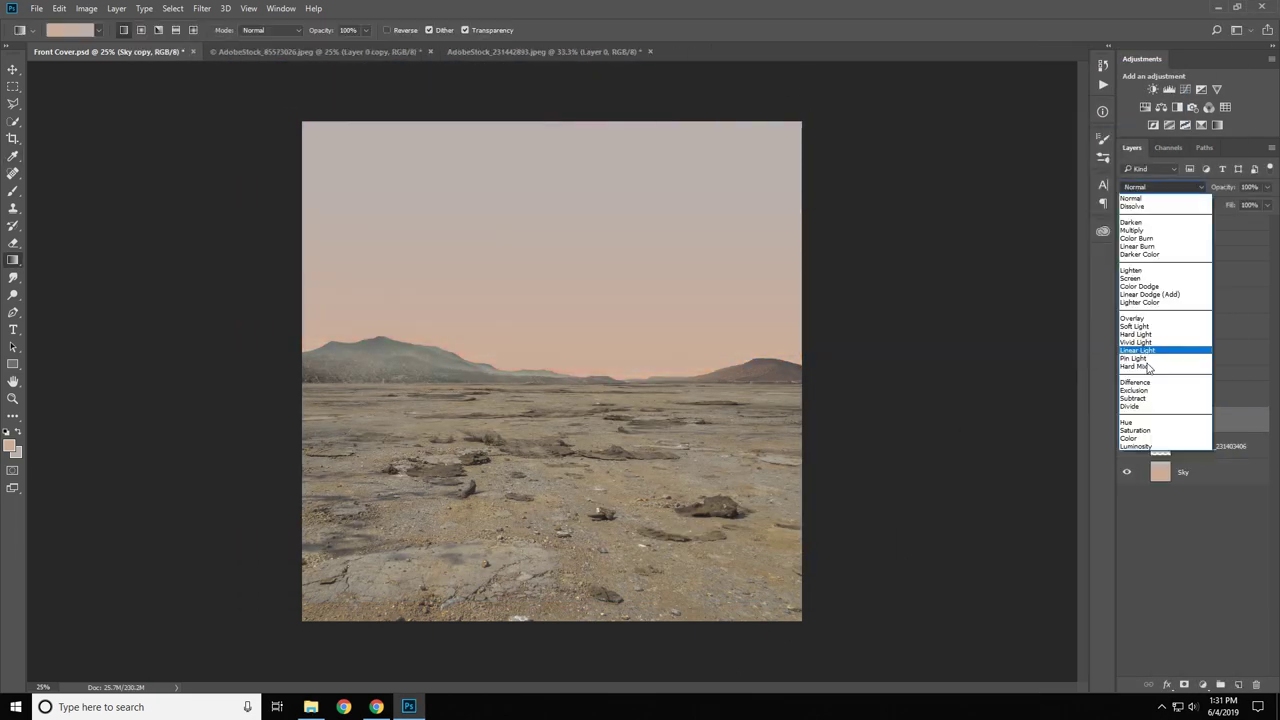
click(1135, 318)
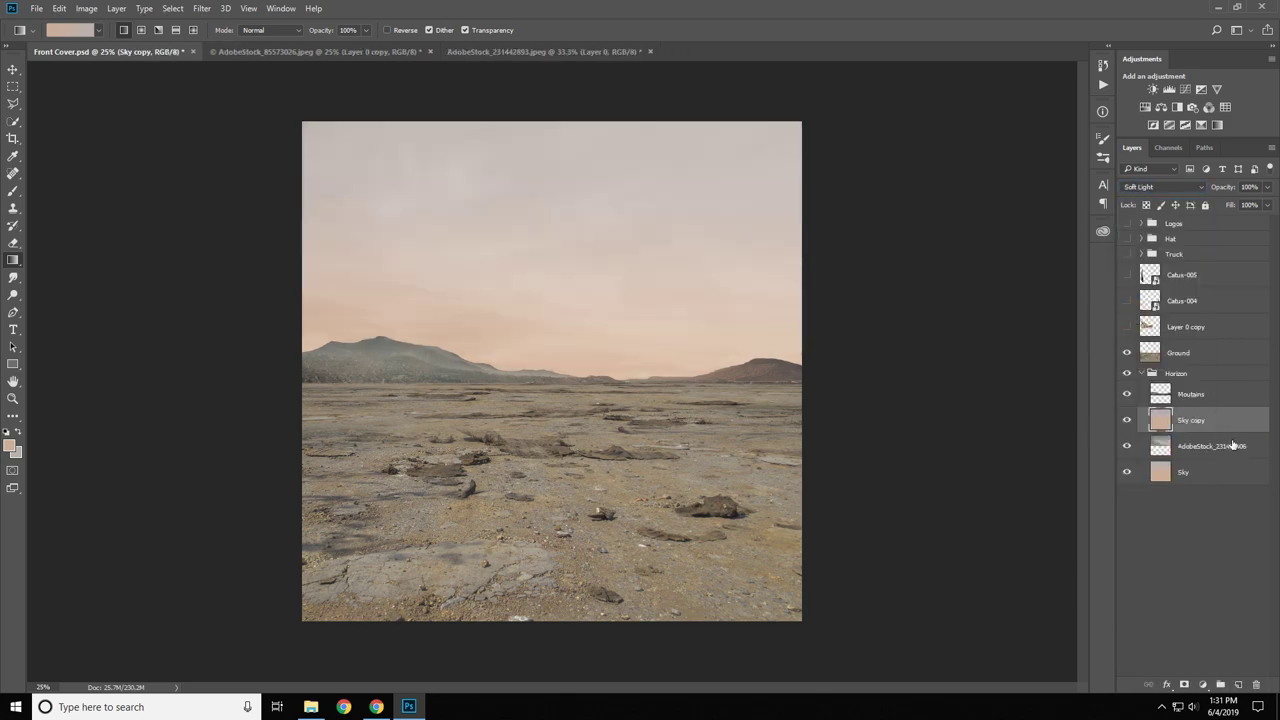
key(ctrl+t)
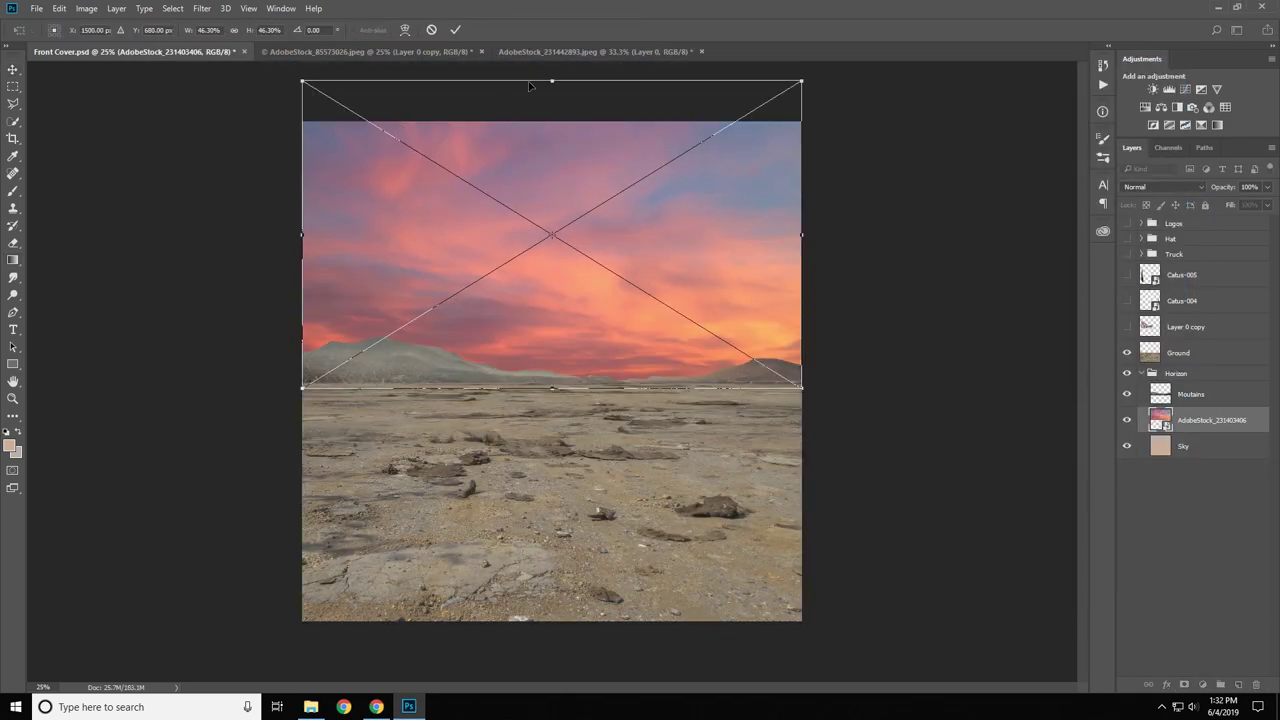
key(Return)
key(ctrl+d)
key(5)
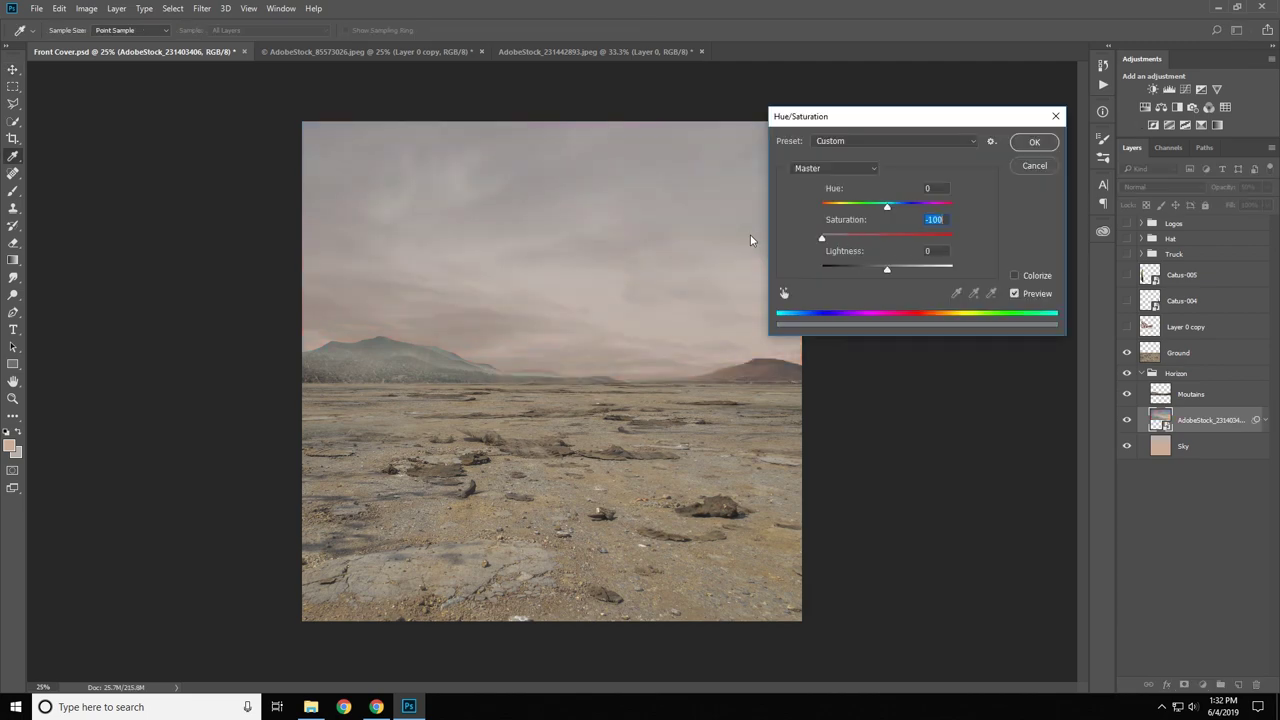
Step: Hide the truck, hat, cacti and logos, and clip a darkening Levels to Mountains
drag(1127, 326, 1127, 223)
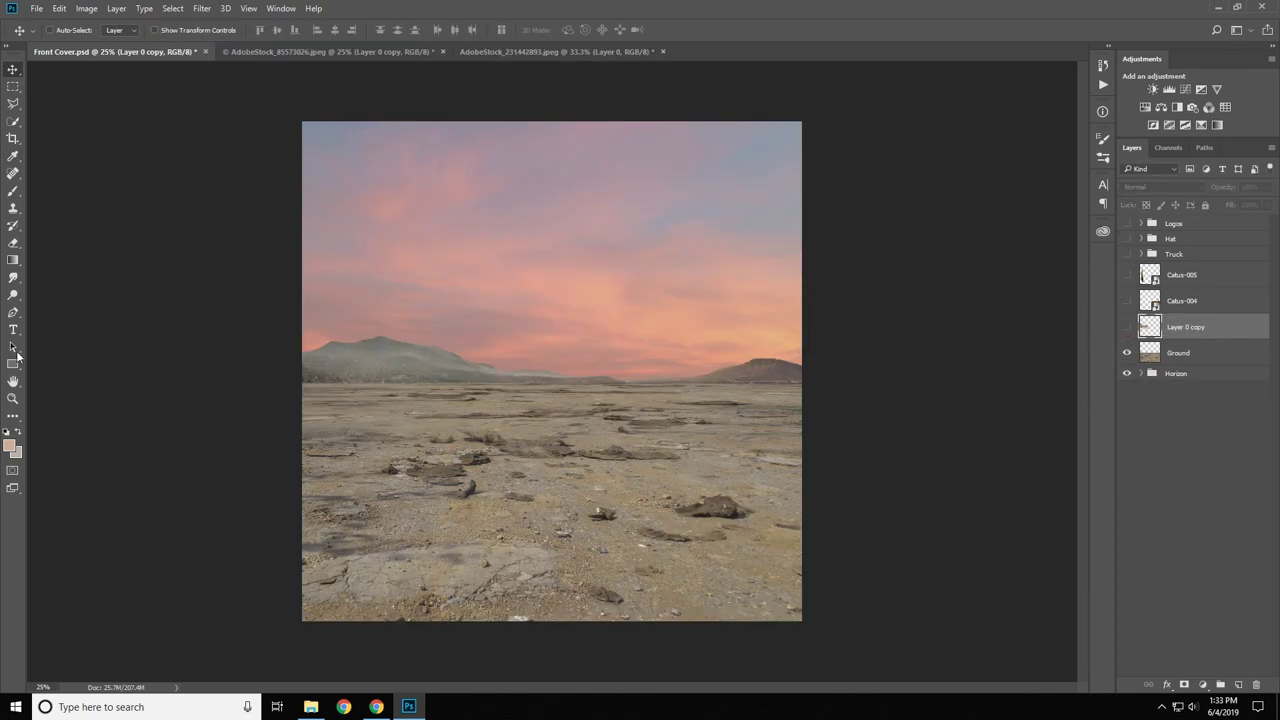
click(1141, 373)
click(1190, 394)
click(1169, 89)
alt+click(1138, 400)
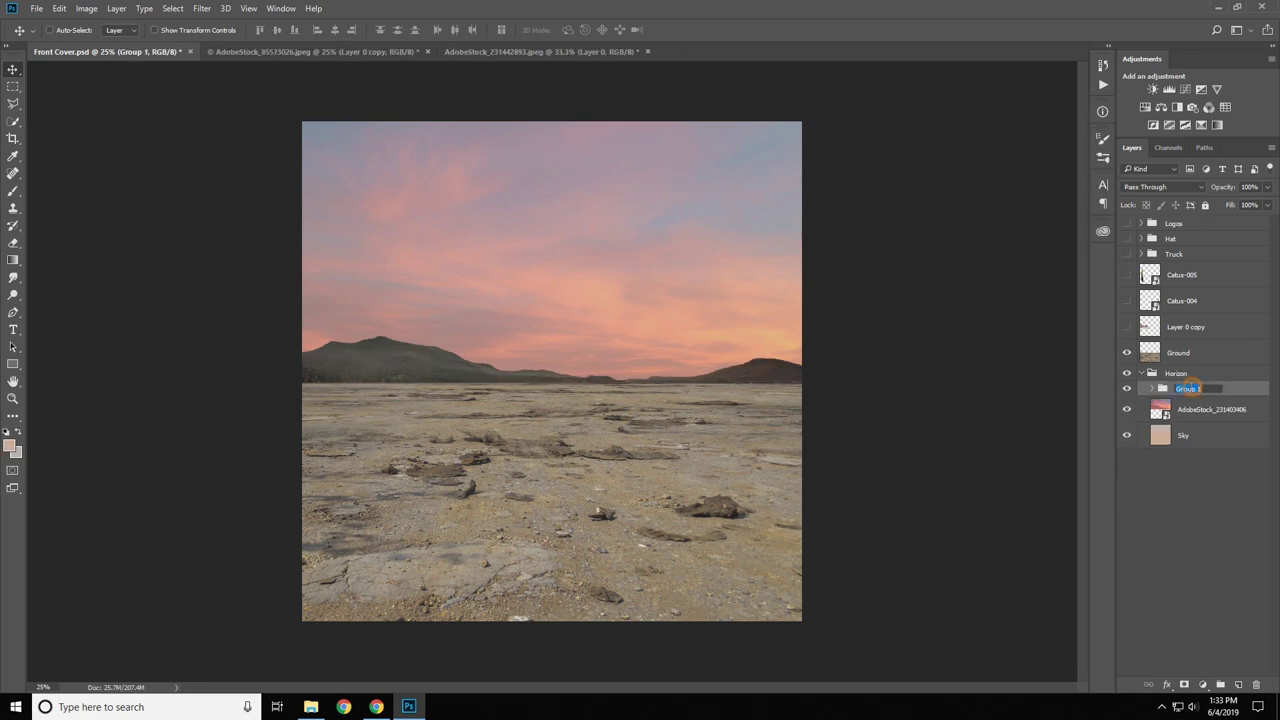
Step: Darken the ground midtones to 0.73 with a Levels adjustment, then add a Vibrance adjustment
click(1169, 89)
drag(1021, 283, 1037, 285)
click(1127, 246)
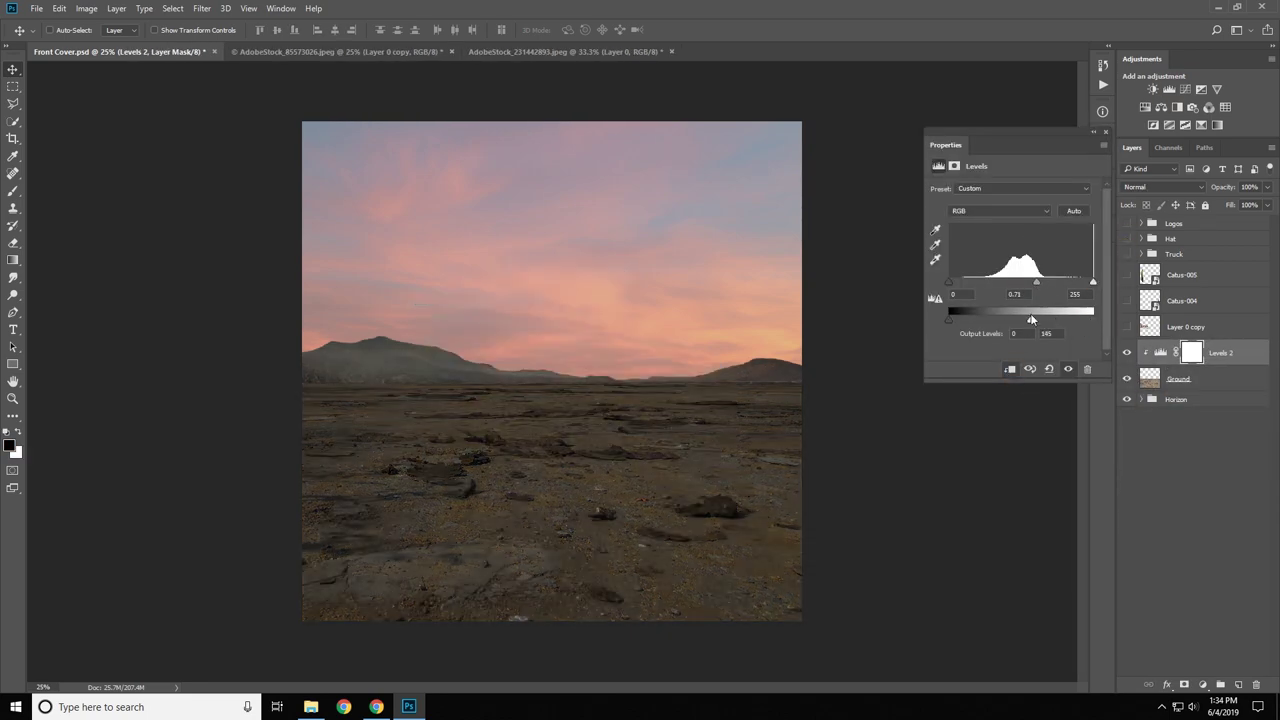
click(1127, 246)
click(1127, 246)
click(1216, 88)
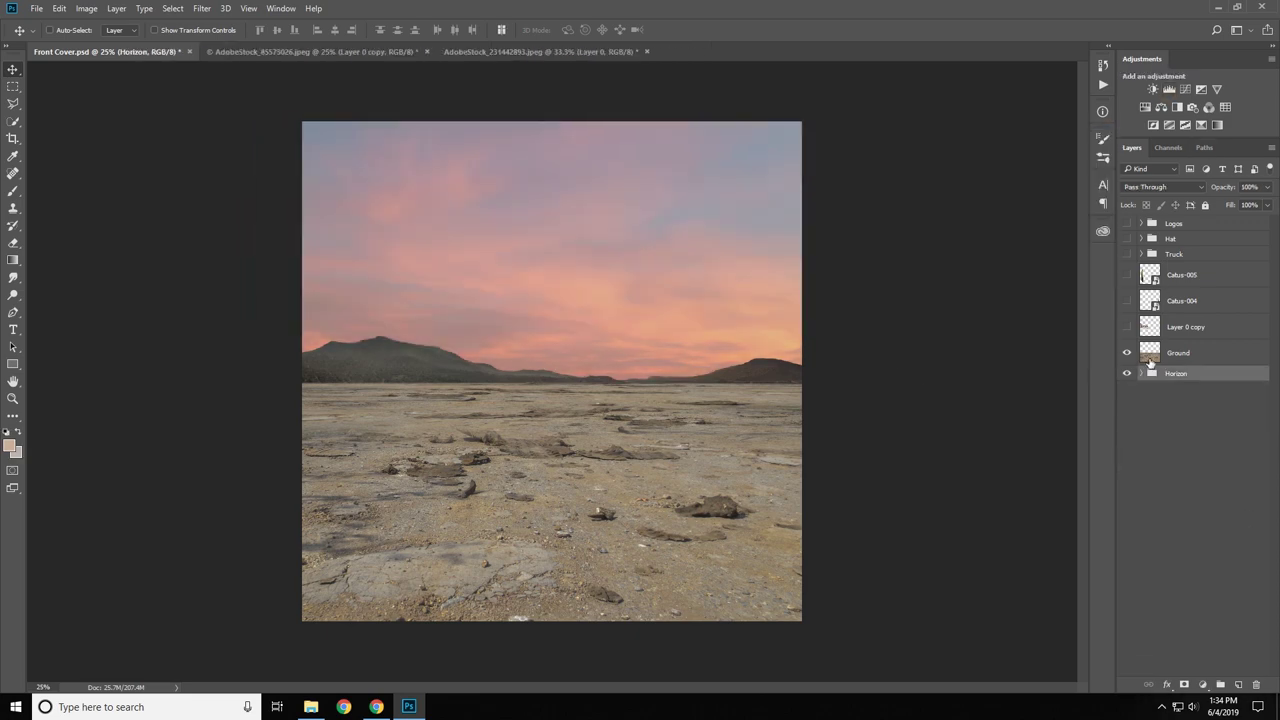
Step: Add a dark haze gradient along the horizon on a new grouped layer named Atmosphere
ctrl+click(1150, 353)
key(ctrl+shift+alt+n)
key(g)
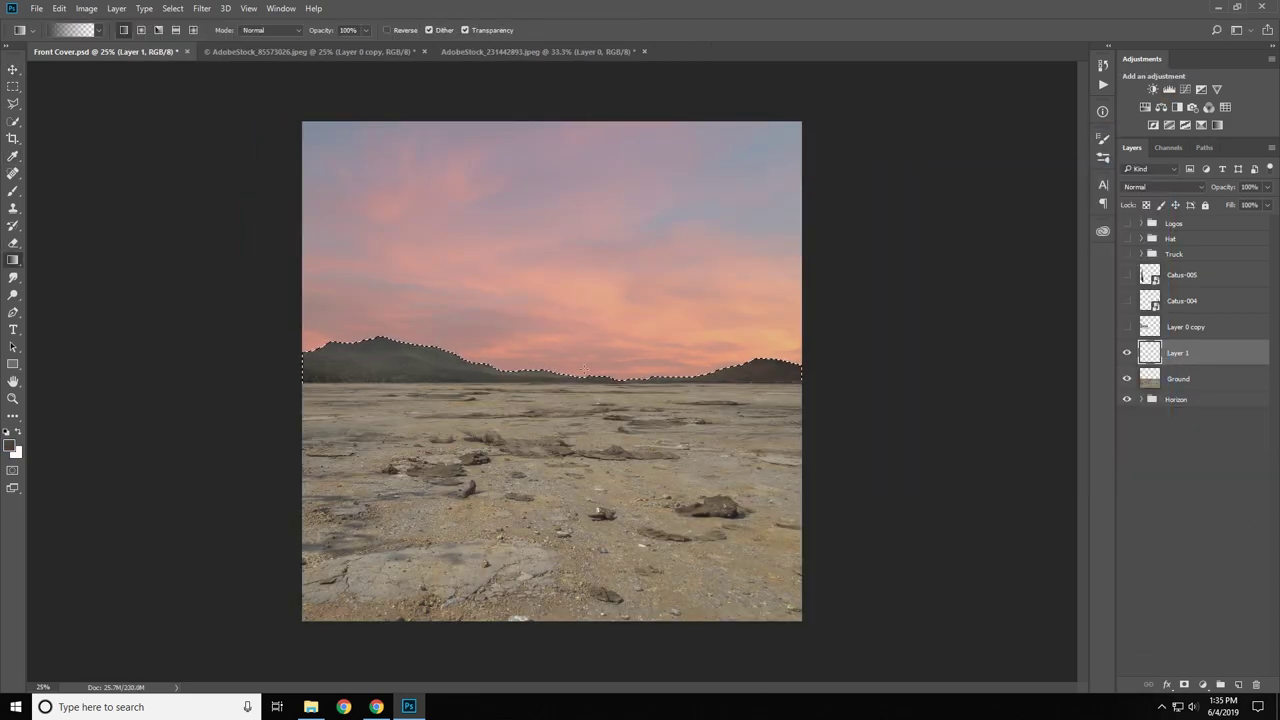
drag(607, 322, 607, 456)
key(ctrl+d)
double_click(1177, 353)
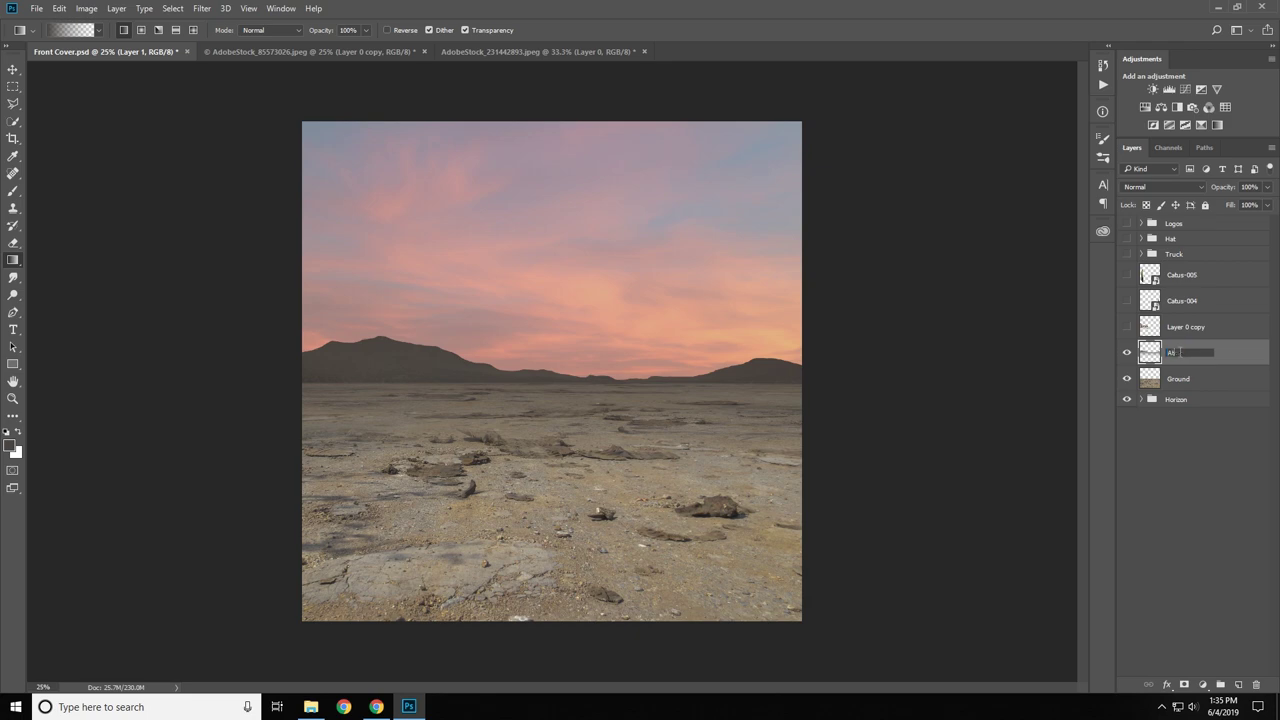
text(mosphere)
key(Return)
key(ctrl+g)
Step: Darken the ground with a second Levels layer whose inverted mask fades toward the horizon
click(1130, 373)
click(1176, 90)
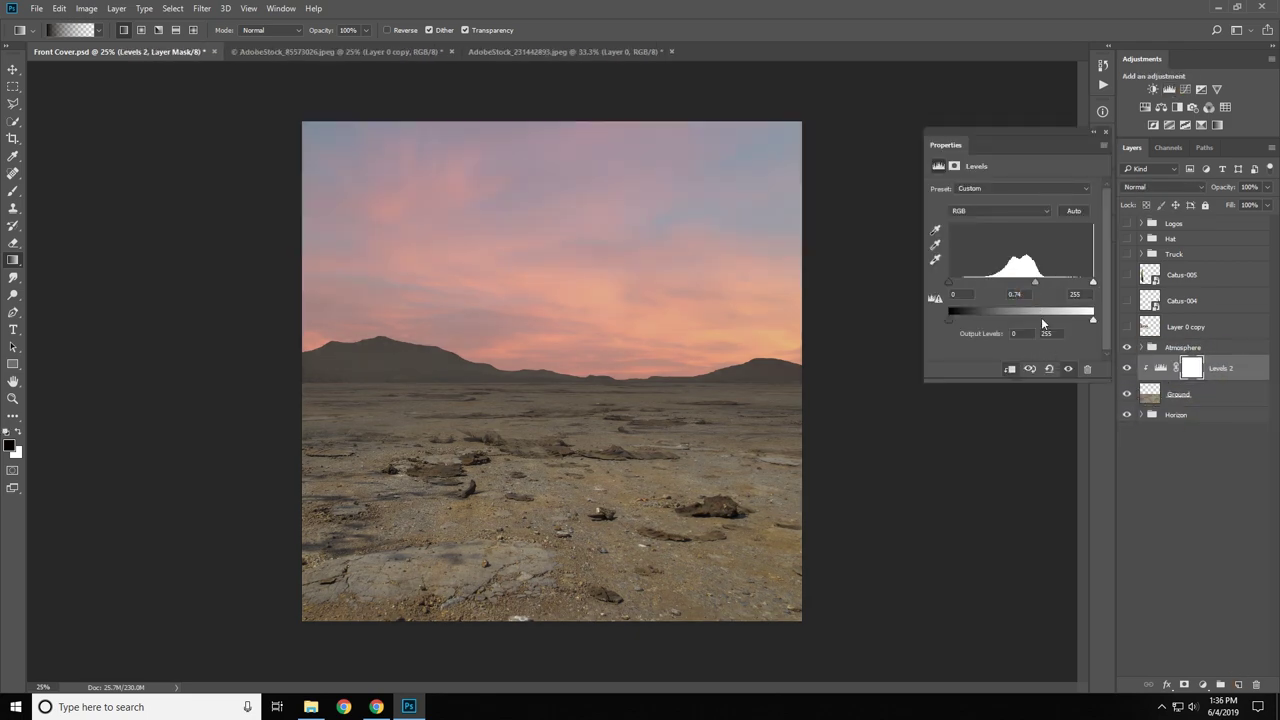
drag(1041, 317, 1056, 340)
key(ctrl+i)
drag(580, 585, 580, 302)
drag(754, 445, 754, 288)
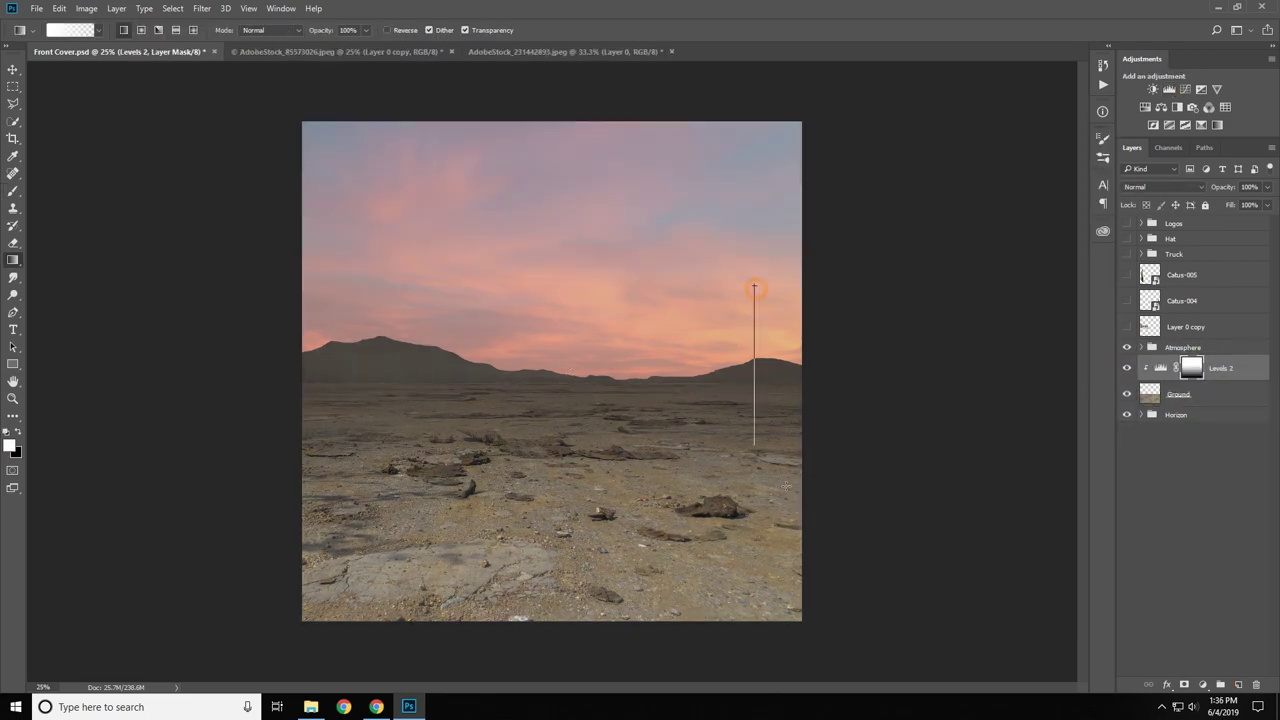
Step: Group Levels 2 and the Ground layer into a group named Ground
shift+click(1178, 394)
key(ctrl+g)
double_click(1172, 362)
text(Ground)
Step: Add a Brightness/Contrast adjustment to the ground and set up the Clone Stamp on the Ground layer
click(1153, 89)
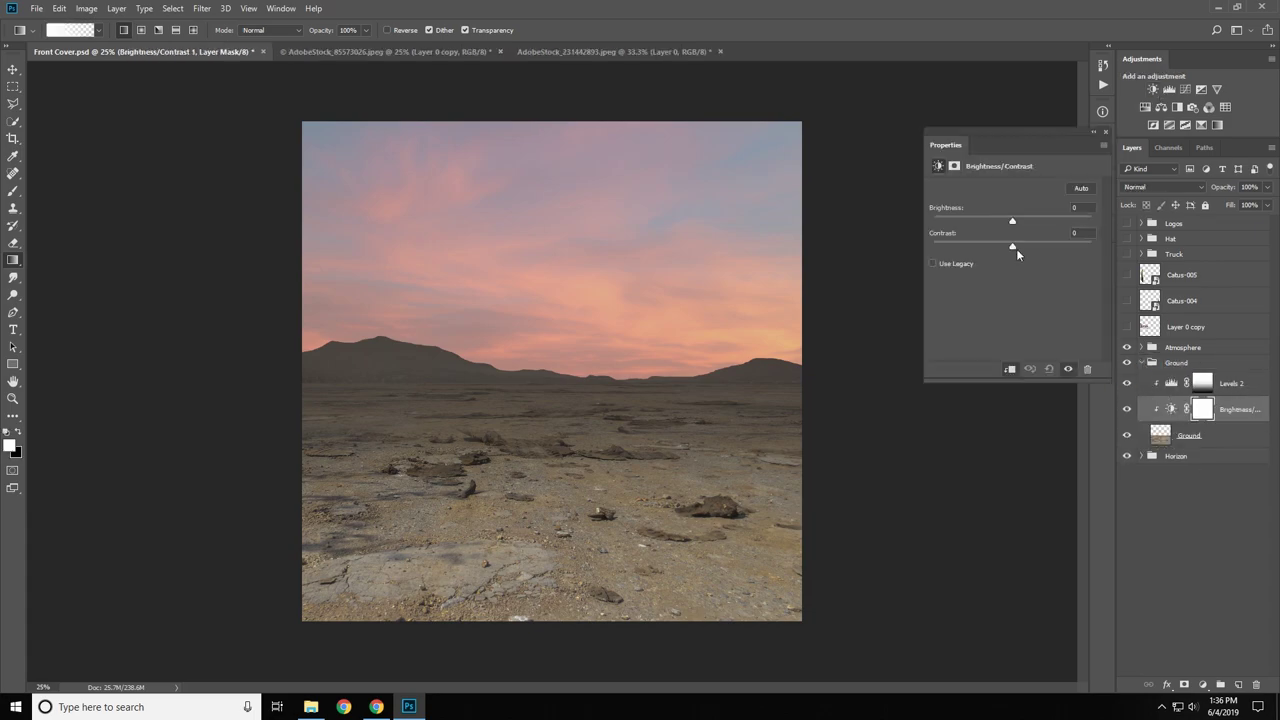
drag(1016, 248, 1000, 248)
click(1100, 129)
click(1188, 435)
key(s)
scroll(587, 555, up, 3)
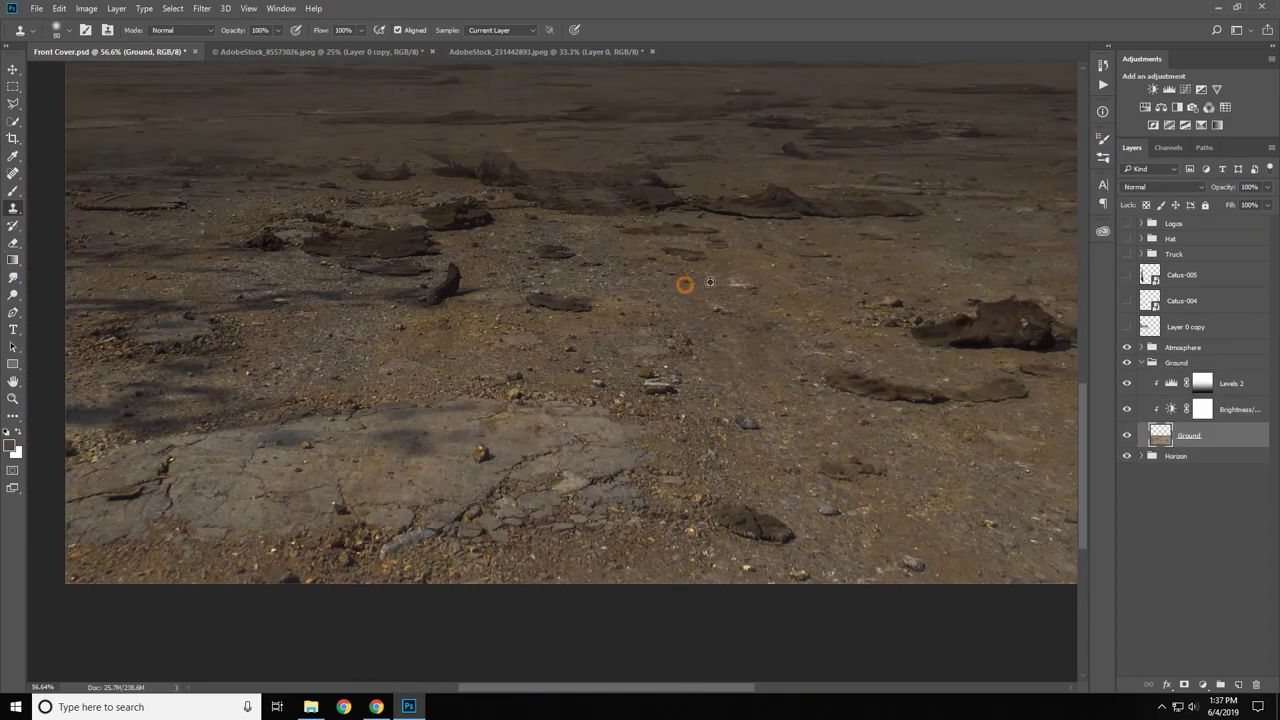
drag(587, 555, 912, 523)
Step: Show the truck and hat again and darken the truck with a clipped Levels adjustment
key(z)
key(ctrl+0)
click(1141, 362)
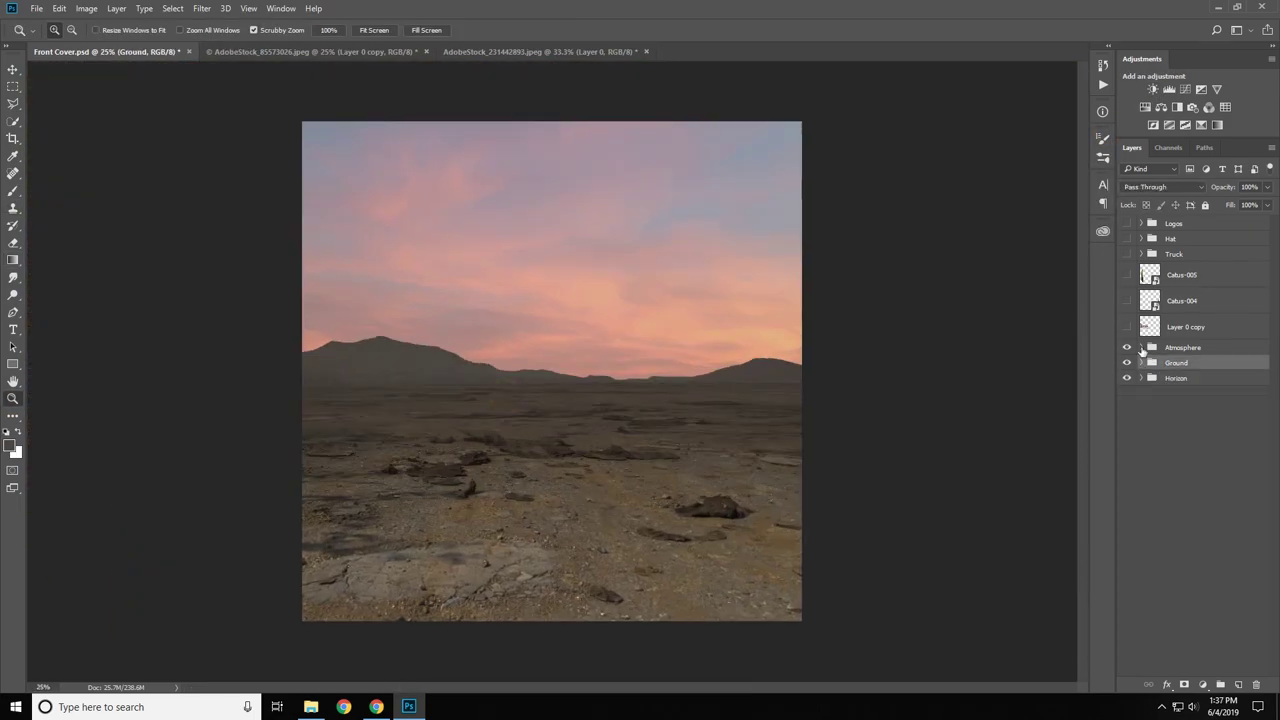
drag(1126, 254, 1125, 224)
click(1141, 254)
click(1133, 273)
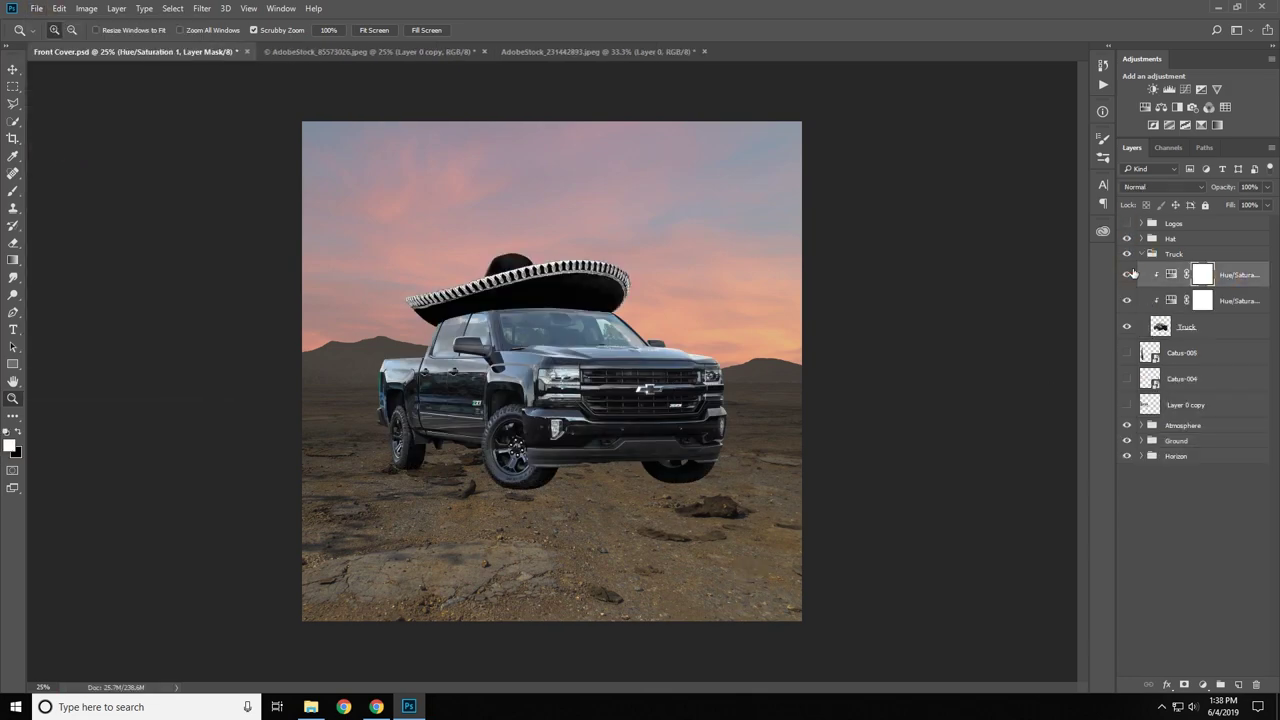
click(1168, 89)
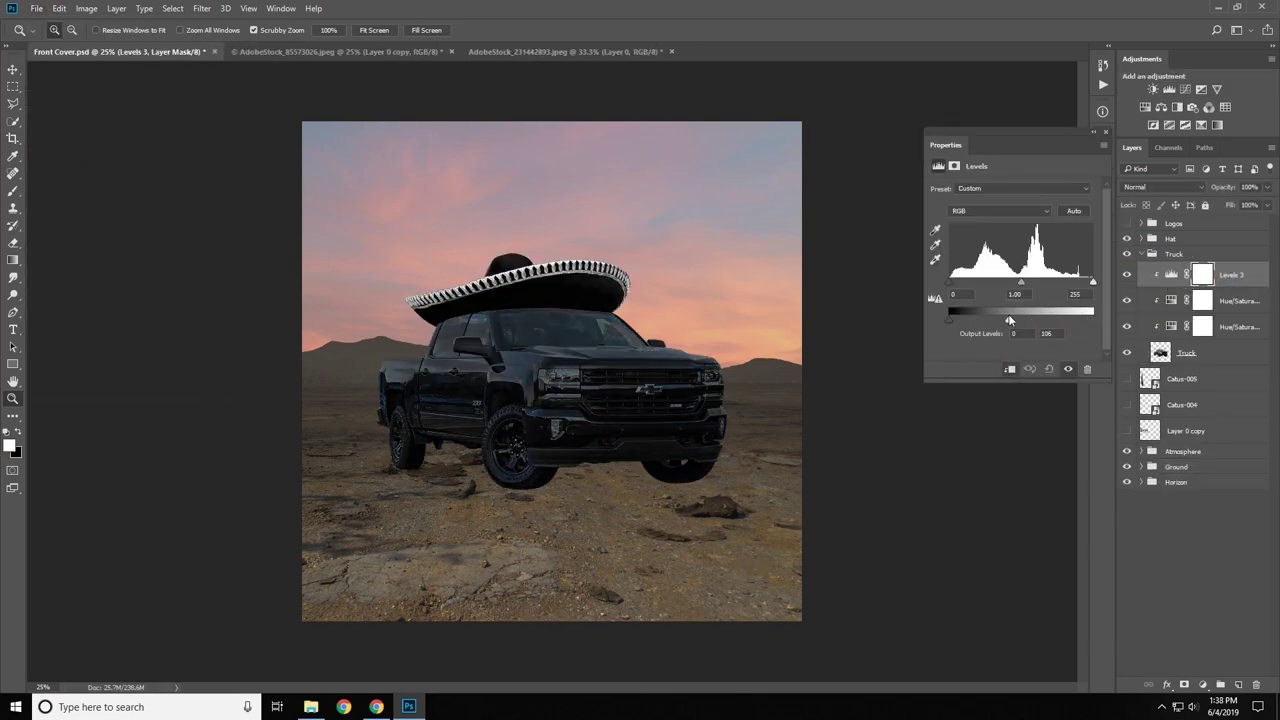
right_click(1235, 274)
click(1110, 295)
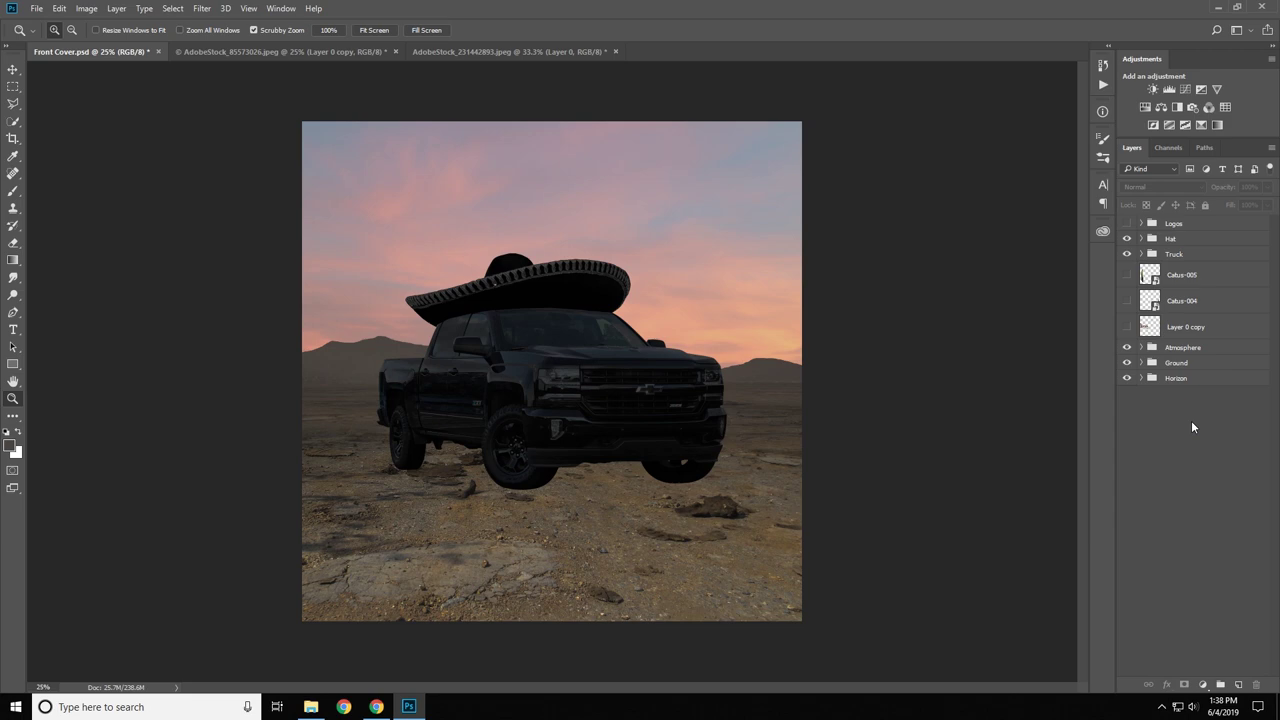
Step: Lower the ground's brightness with a Brightness/Contrast adjustment in the Ground group
click(1141, 362)
click(1153, 89)
mouse_move(985, 214)
mouse_down()
mouse_move(949, 219)
mouse_move(1046, 242)
mouse_move(1030, 258)
mouse_up()
click(1141, 362)
Step: Add a Color Balance adjustment to the sky and change the sunset photo's opacity
click(1141, 378)
click(1201, 107)
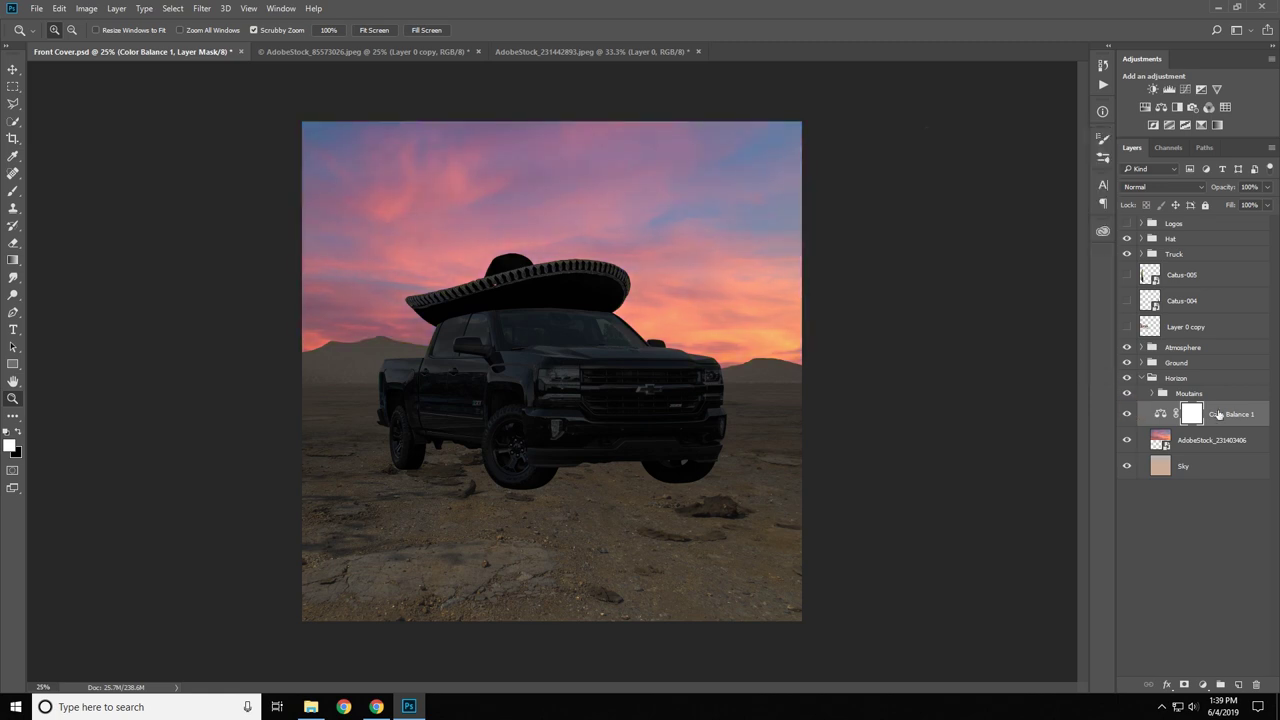
click(1211, 440)
mouse_move(1268, 187)
mouse_down()
mouse_move(1263, 203)
mouse_move(1275, 203)
mouse_up()
Step: Add a new empty gradient layer above the sky and review its blending mode options
click(1238, 684)
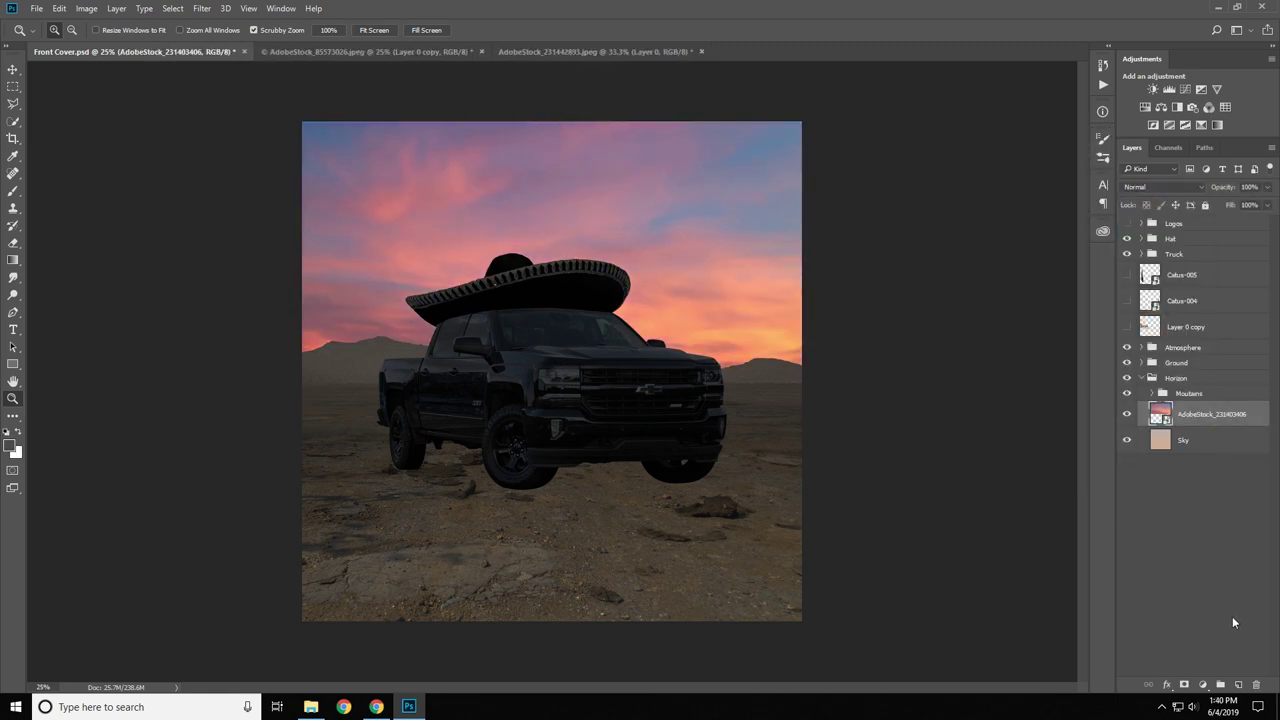
key(g)
click(1160, 187)
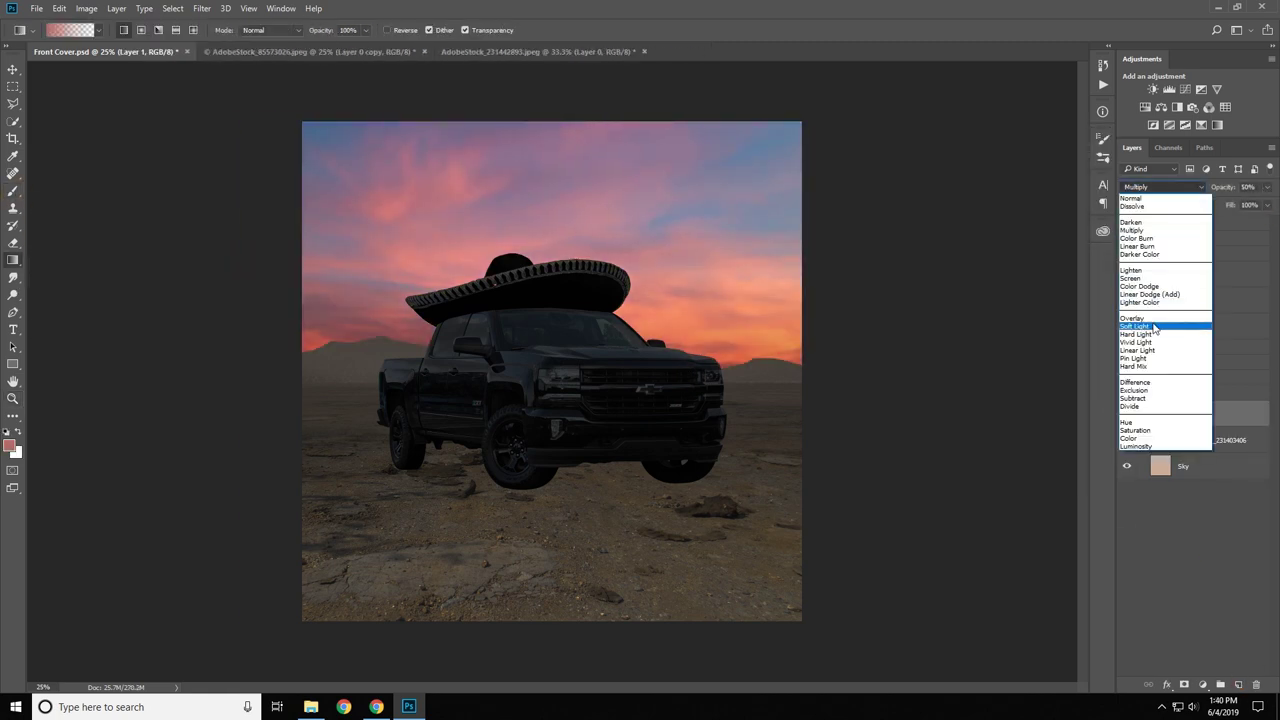
key(Escape)
click(1141, 378)
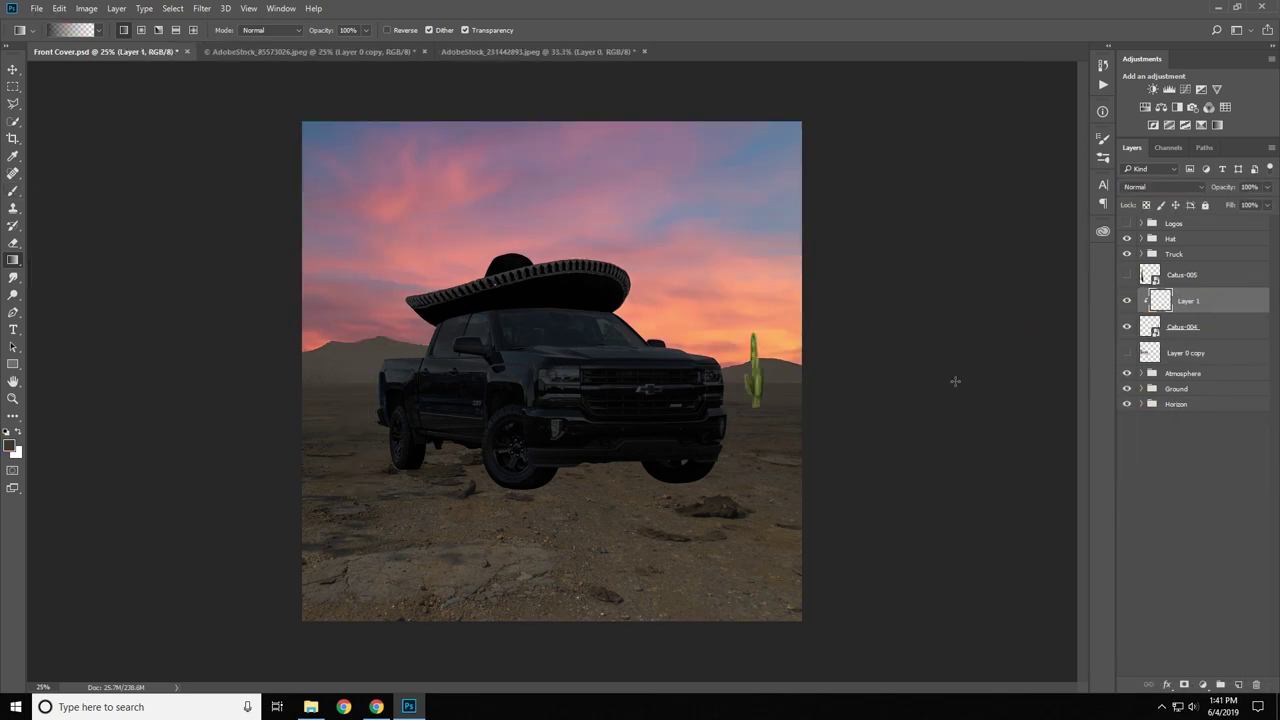
Step: Clip a Levels adjustment to the cactus and set Layer 1 opacity to about 53%
click(1169, 89)
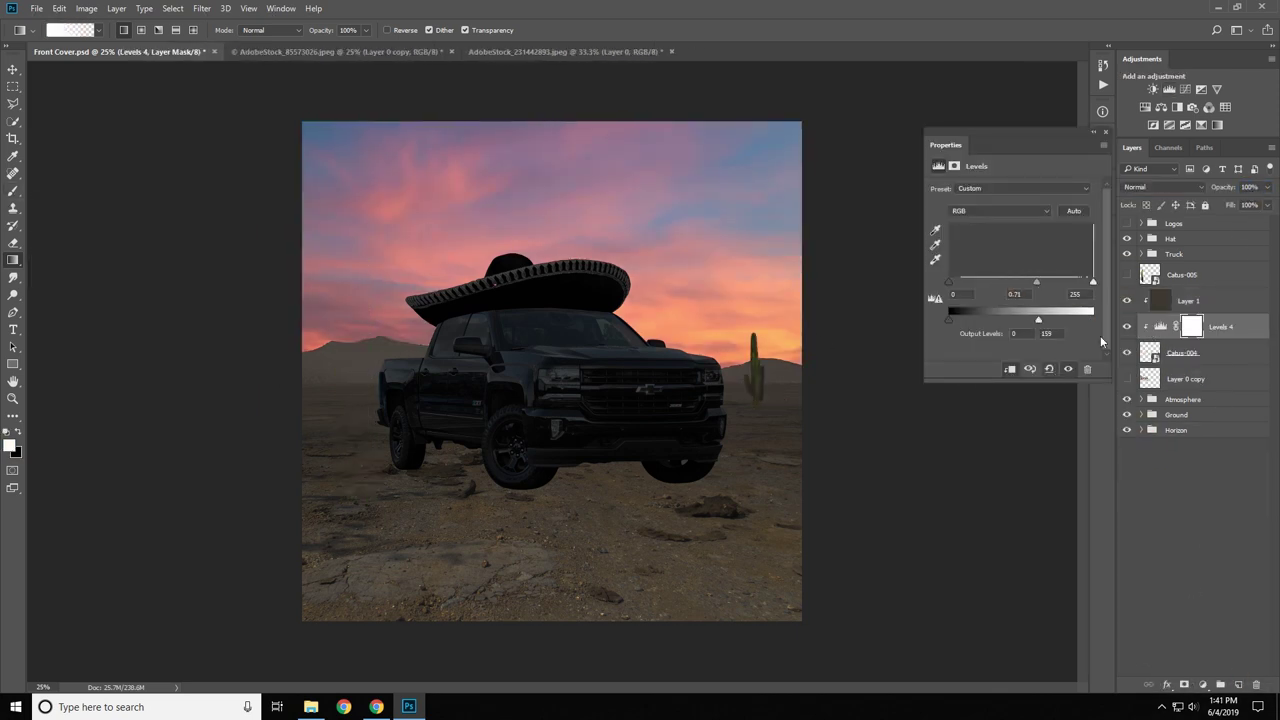
click(1188, 300)
drag(1267, 187, 1242, 205)
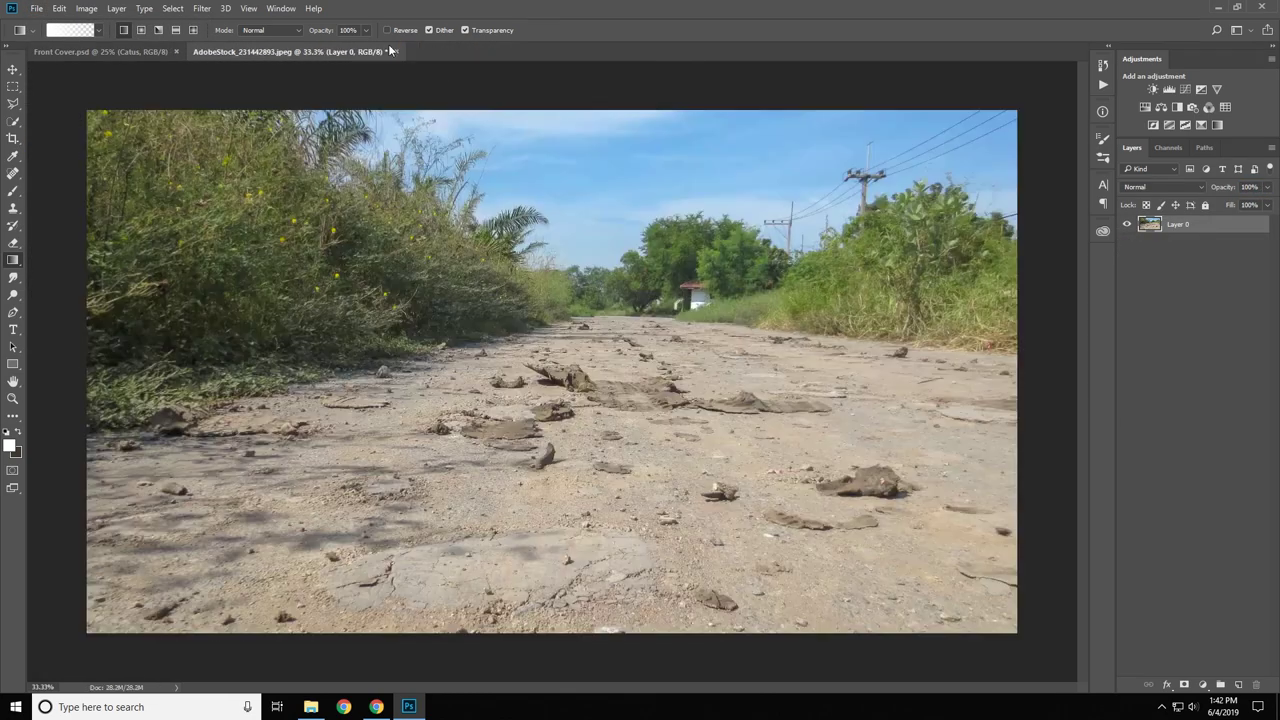
key(ctrl+0)
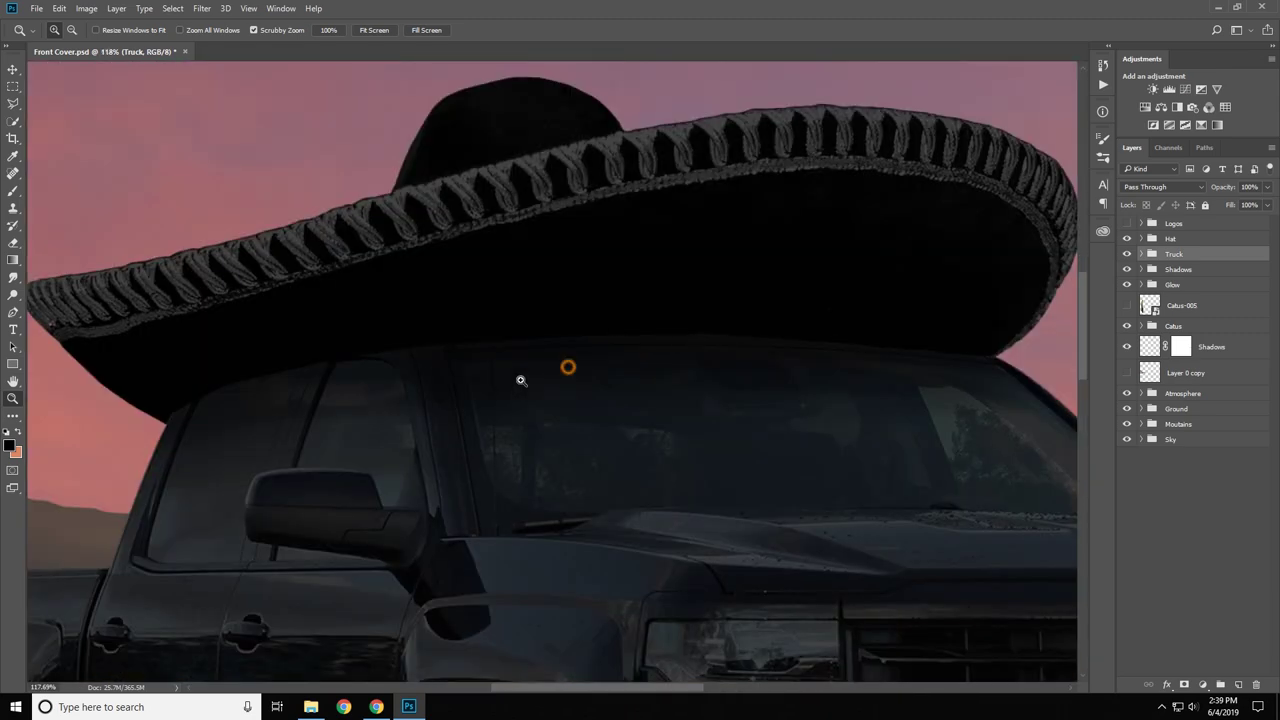
key(ctrl+0)
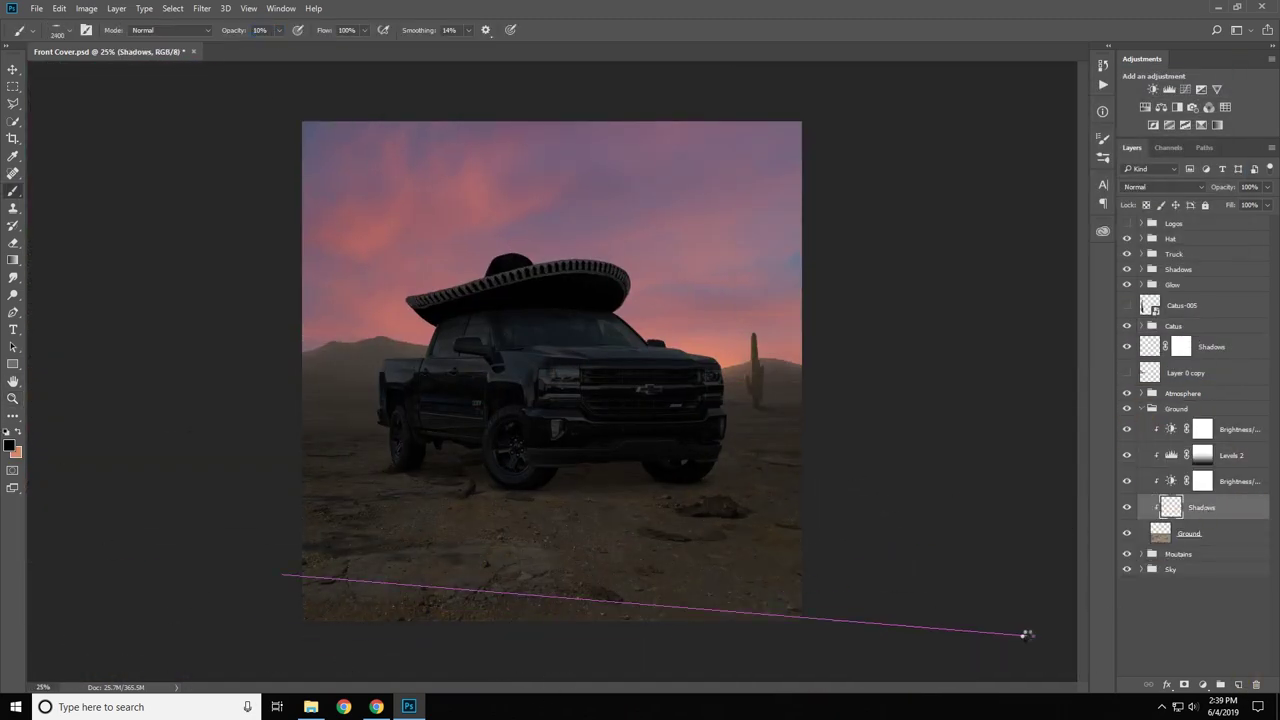
Step: Paint soft shadow on the Shadows layer and add a new Layer 5 for extra shadow
key(ctrl+d)
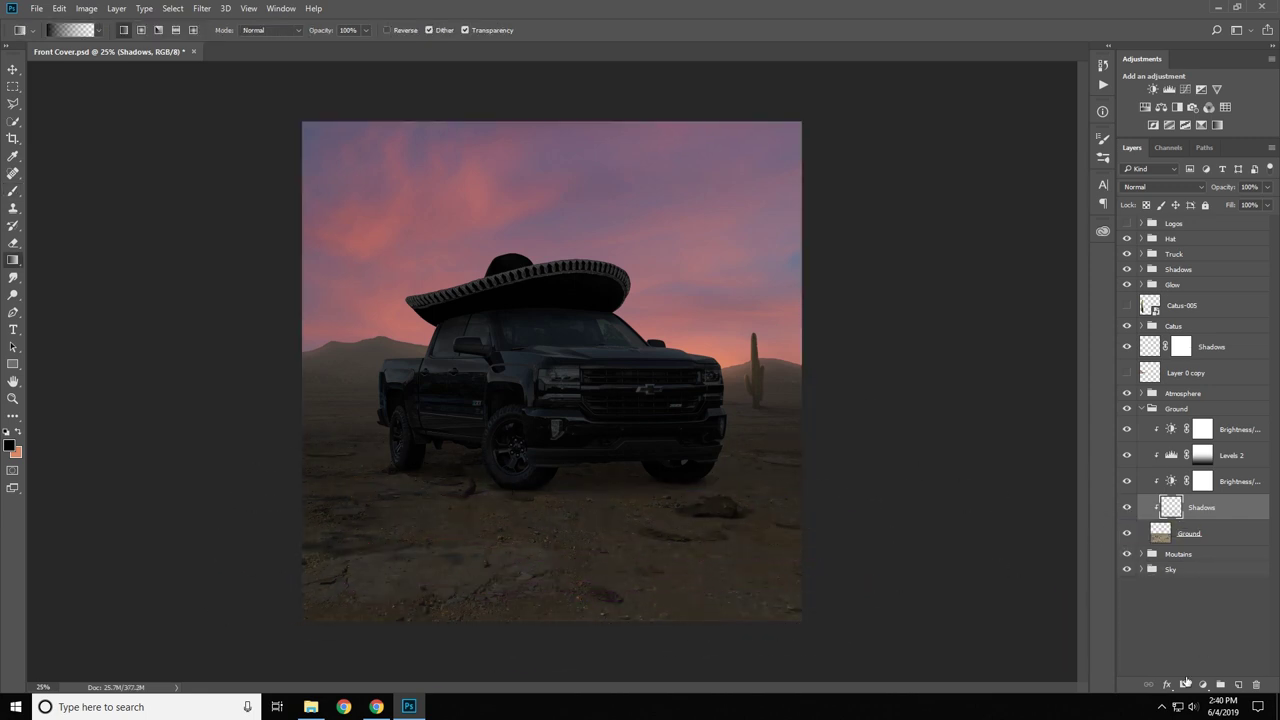
click(1172, 507)
key(b)
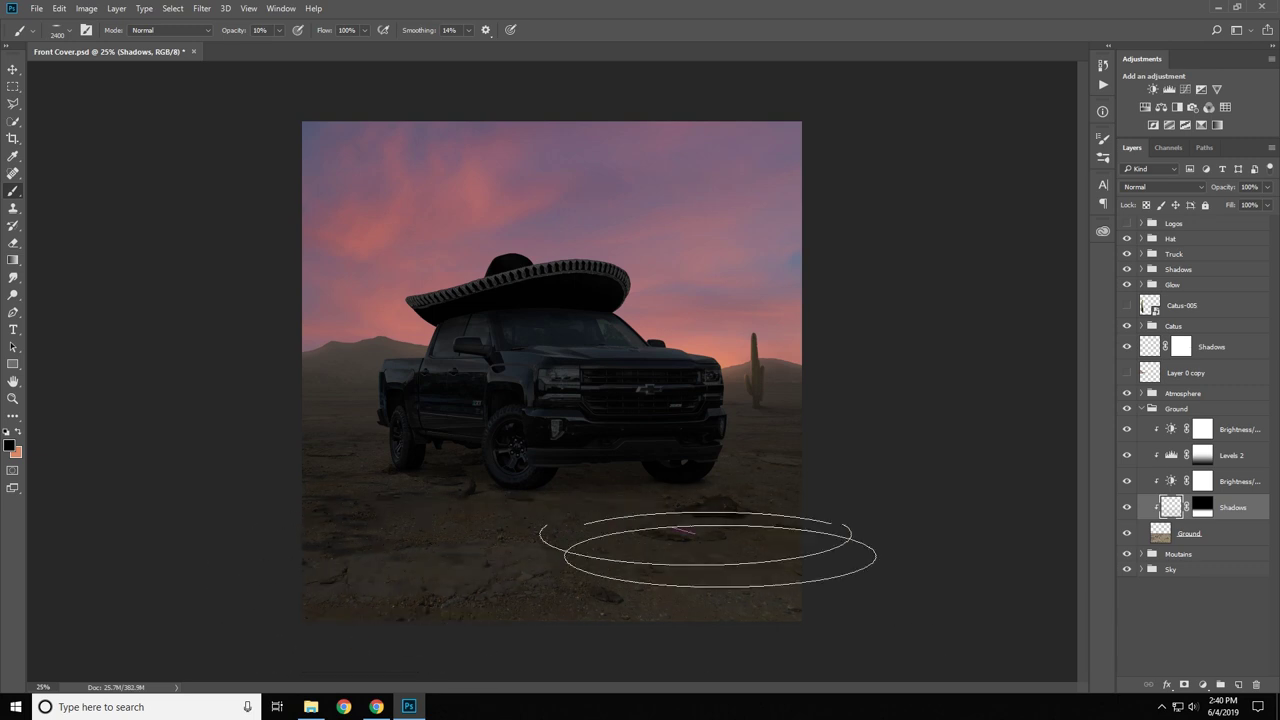
key(ctrl+shift+alt+n)
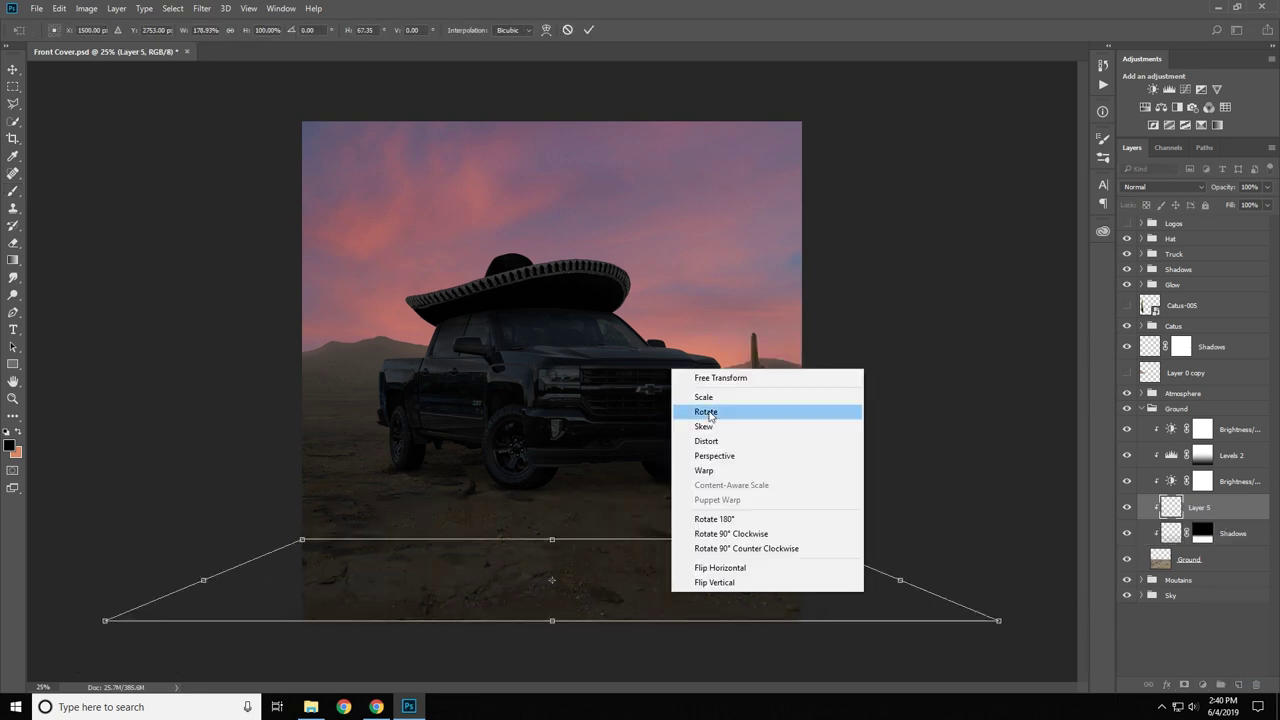
Step: Give Layer 5 a gradient-faded hiding mask and add a Curves adjustment to the Ground group
key(g)
alt+click(1184, 686)
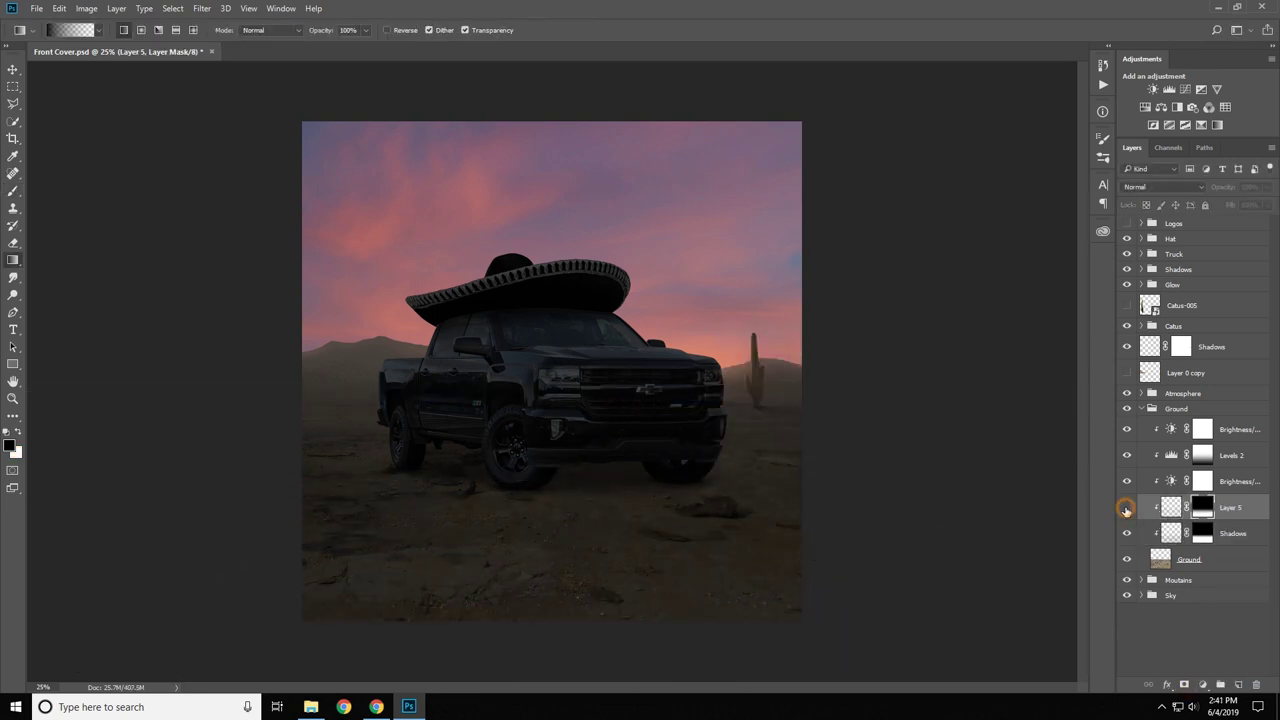
click(1126, 509)
click(1126, 509)
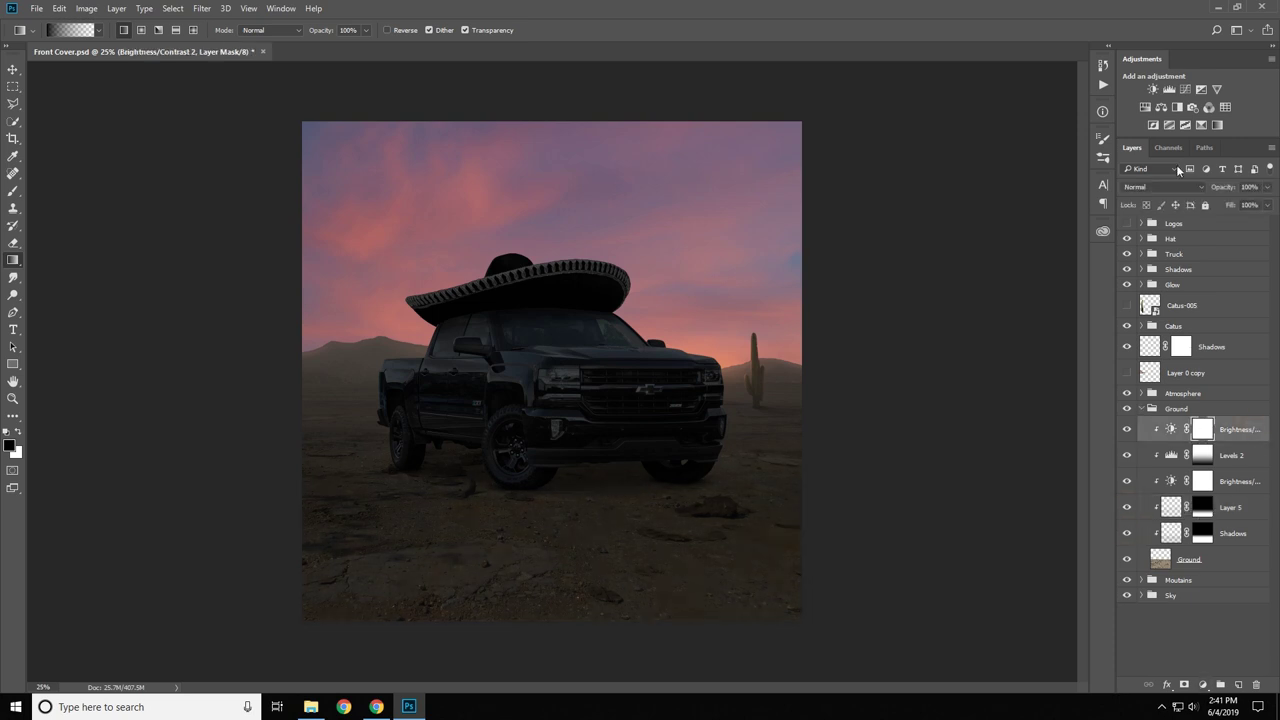
click(1185, 89)
scroll(1007, 205, down, 3)
Step: Try Curves 1 on its Blue, Red and Green channels and copy it into the Moutains group
click(1007, 205)
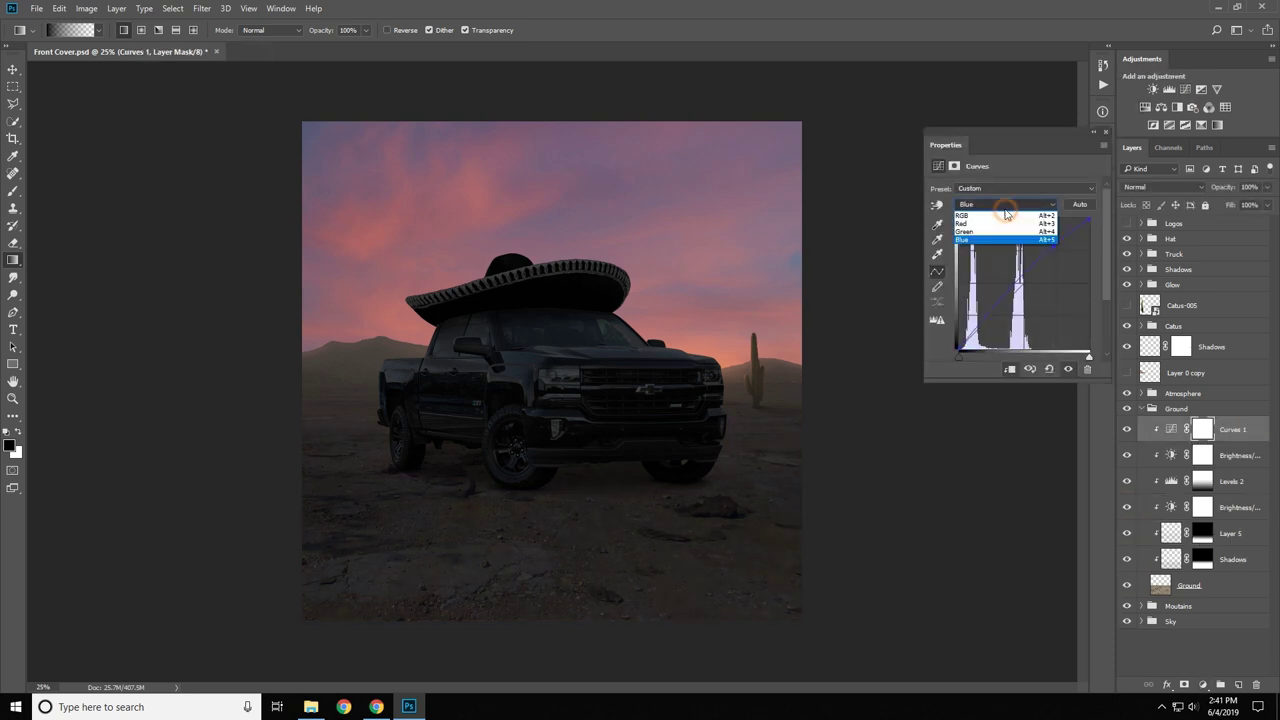
click(1005, 223)
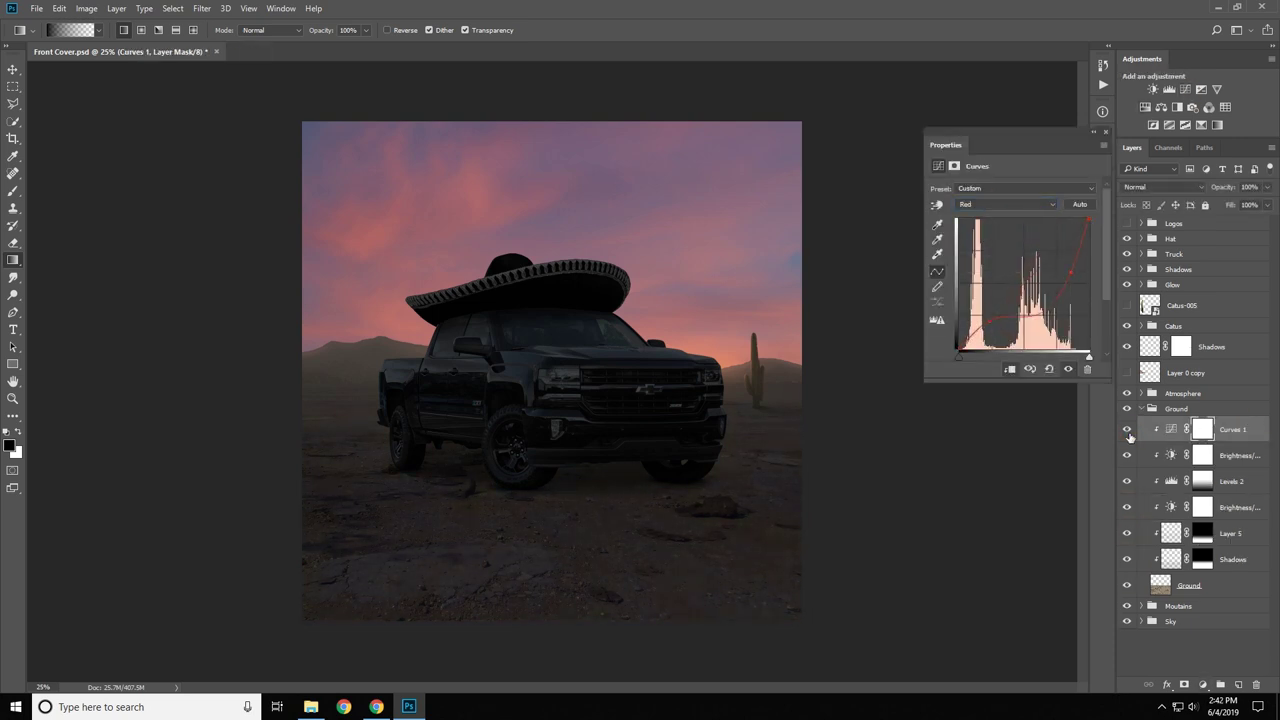
click(1005, 231)
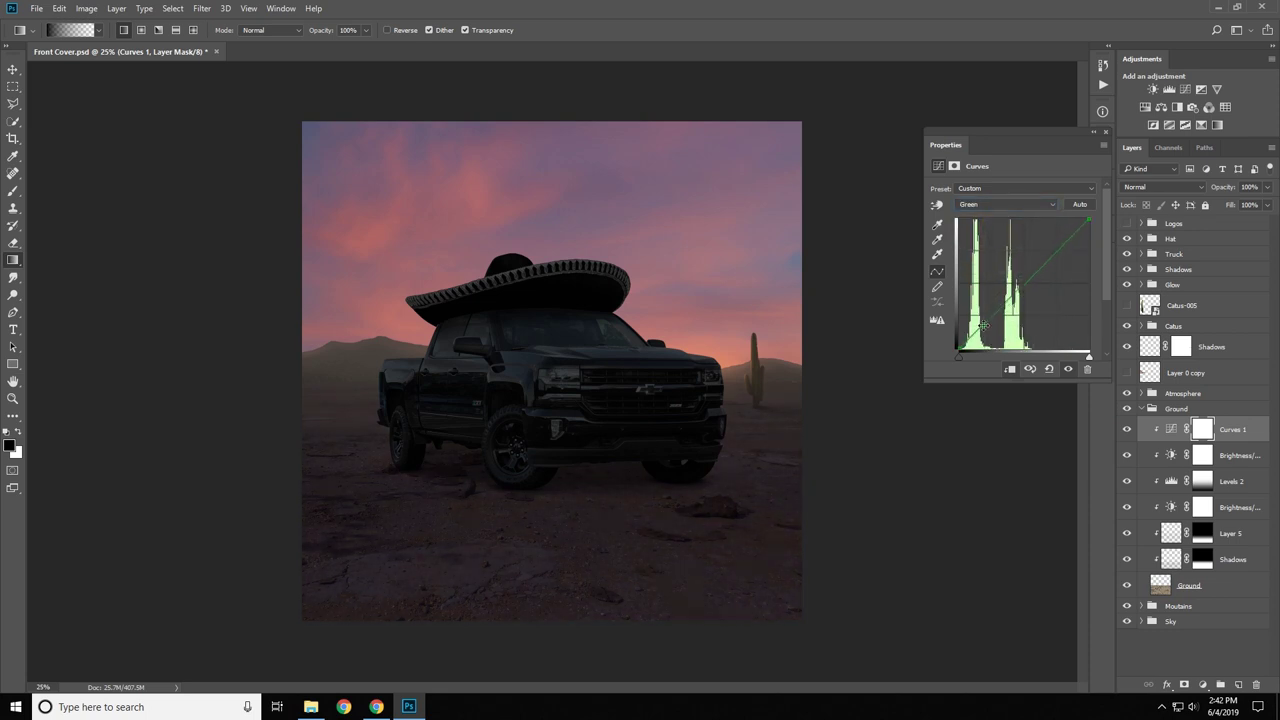
mouse_move(1130, 438)
mouse_down()
mouse_move(1147, 345)
mouse_move(1236, 343)
mouse_up()
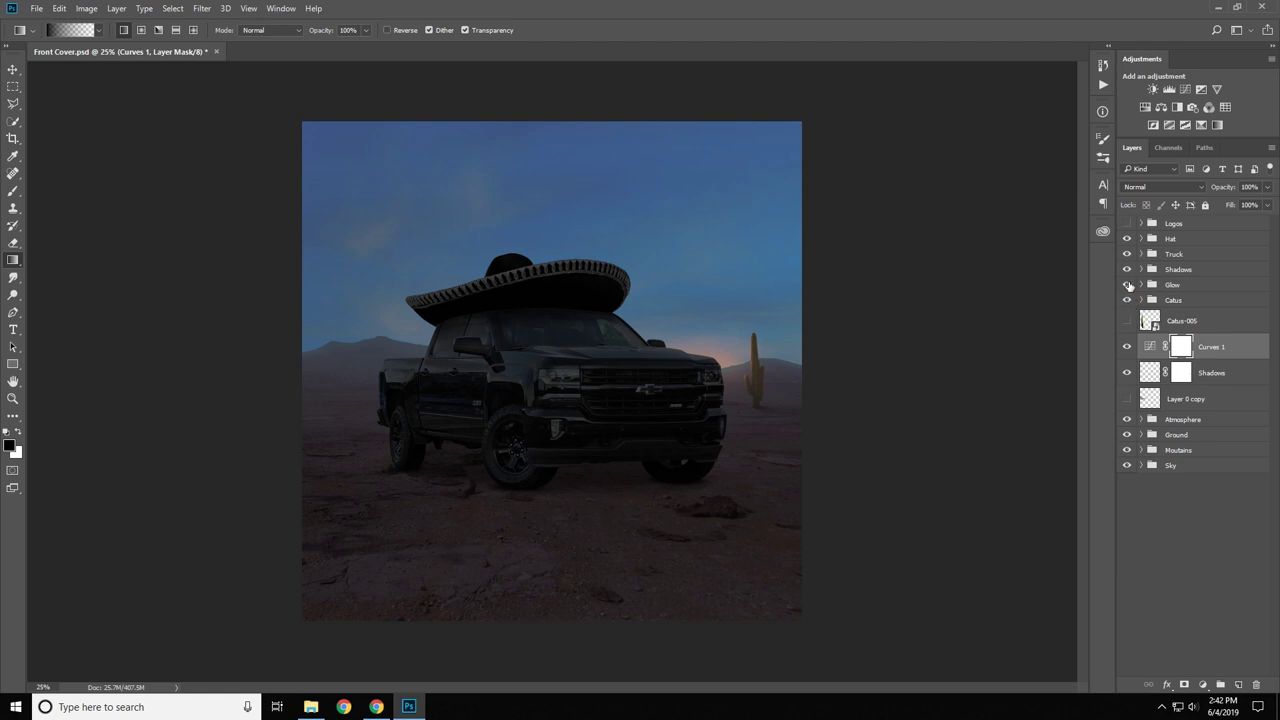
drag(1190, 275, 1192, 280)
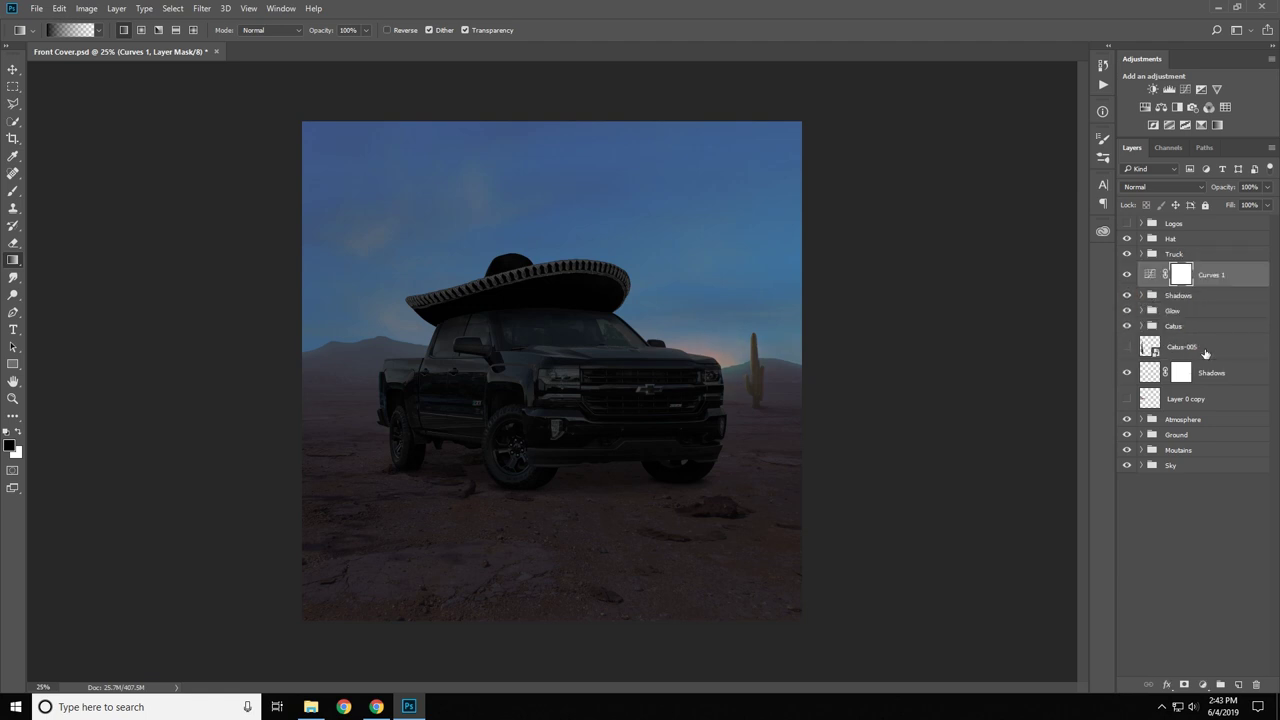
drag(1228, 410, 1226, 434)
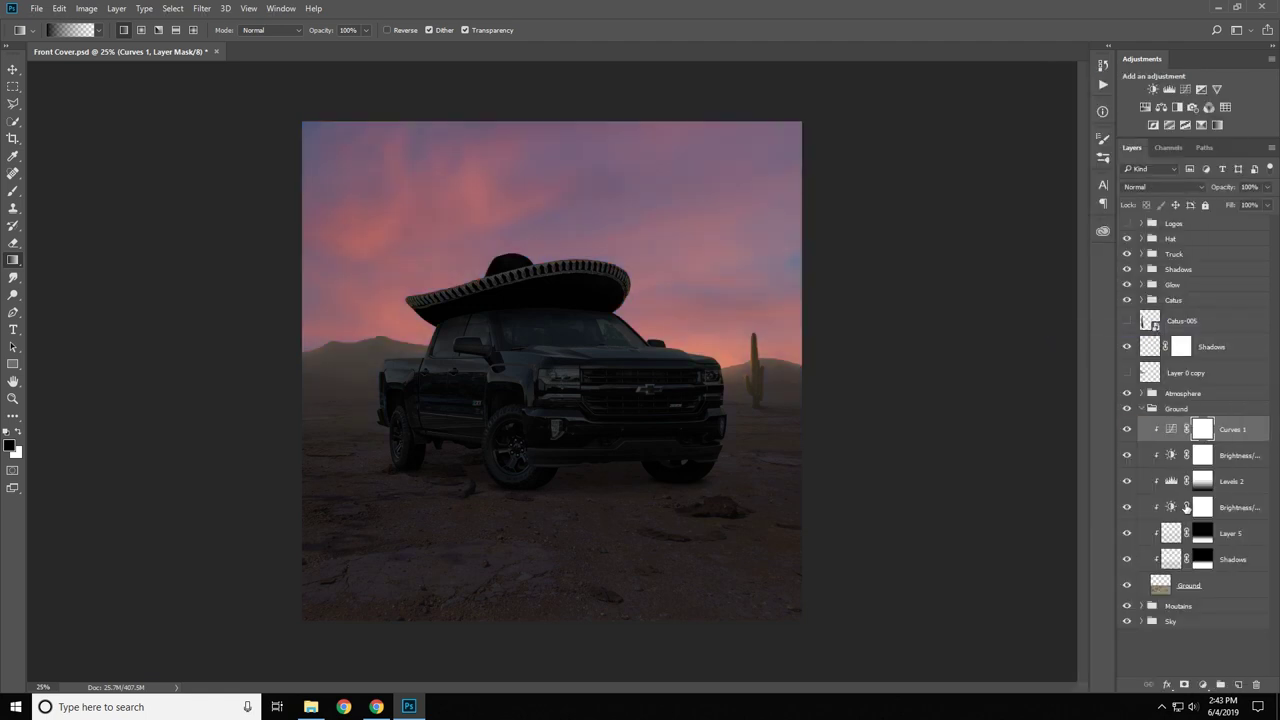
drag(1230, 429, 1230, 640)
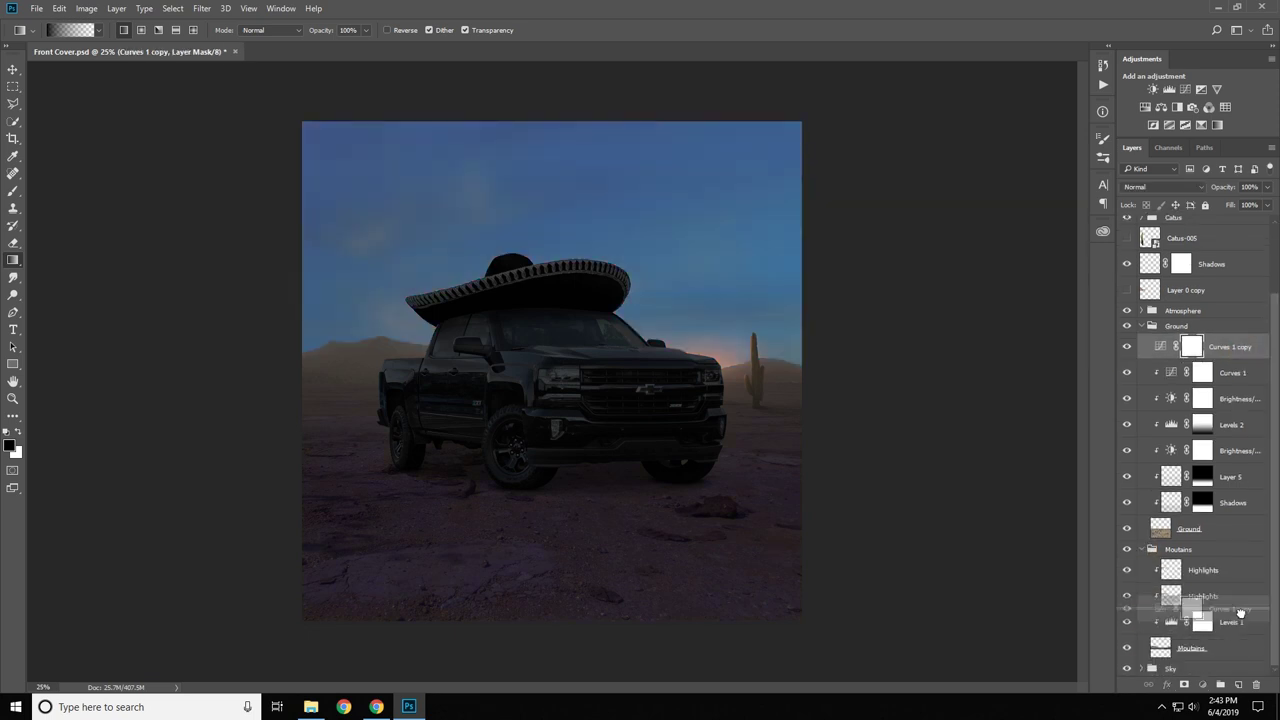
drag(310, 365, 810, 447)
Step: Clip a copy of the Curves adjustment to the Atmosphere layer and raise its red curve to warm the haze
key(ctrl+minus)
key(ctrl+minus)
key(ctrl+minus)
ctrl+click(1142, 523)
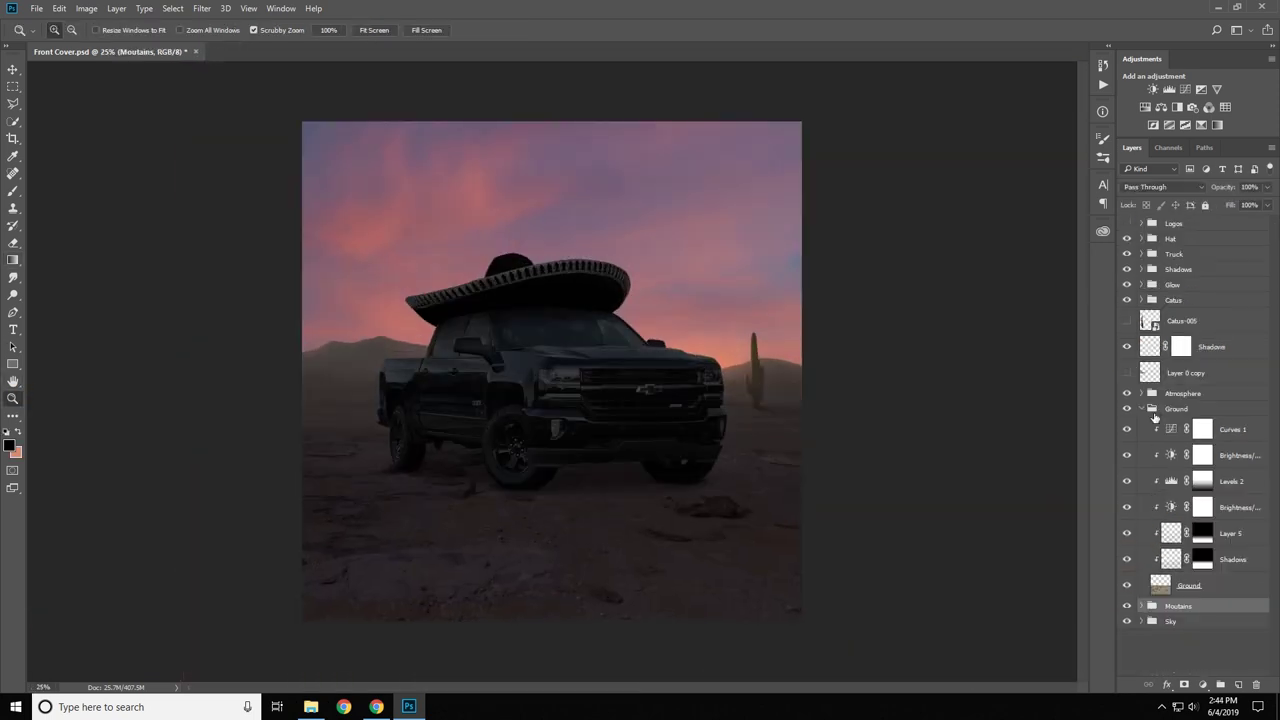
click(1150, 418)
drag(1147, 445, 1200, 405)
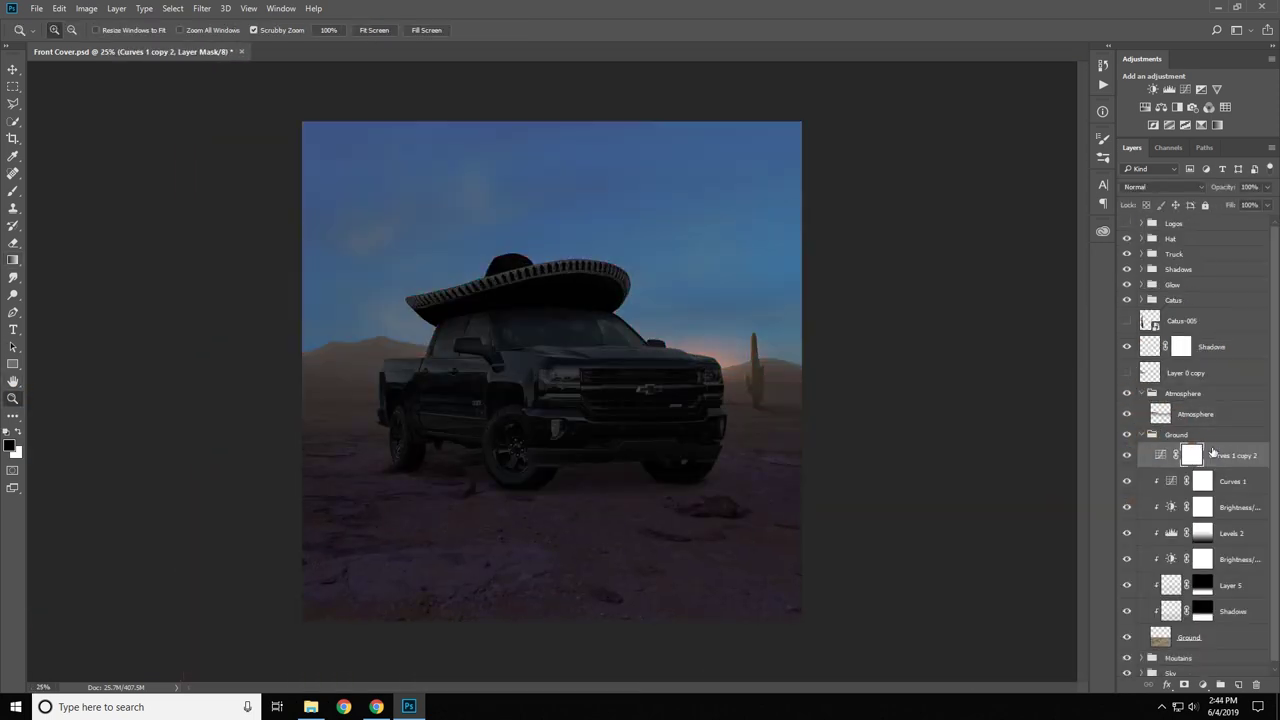
key(ctrl+alt+g)
click(1005, 204)
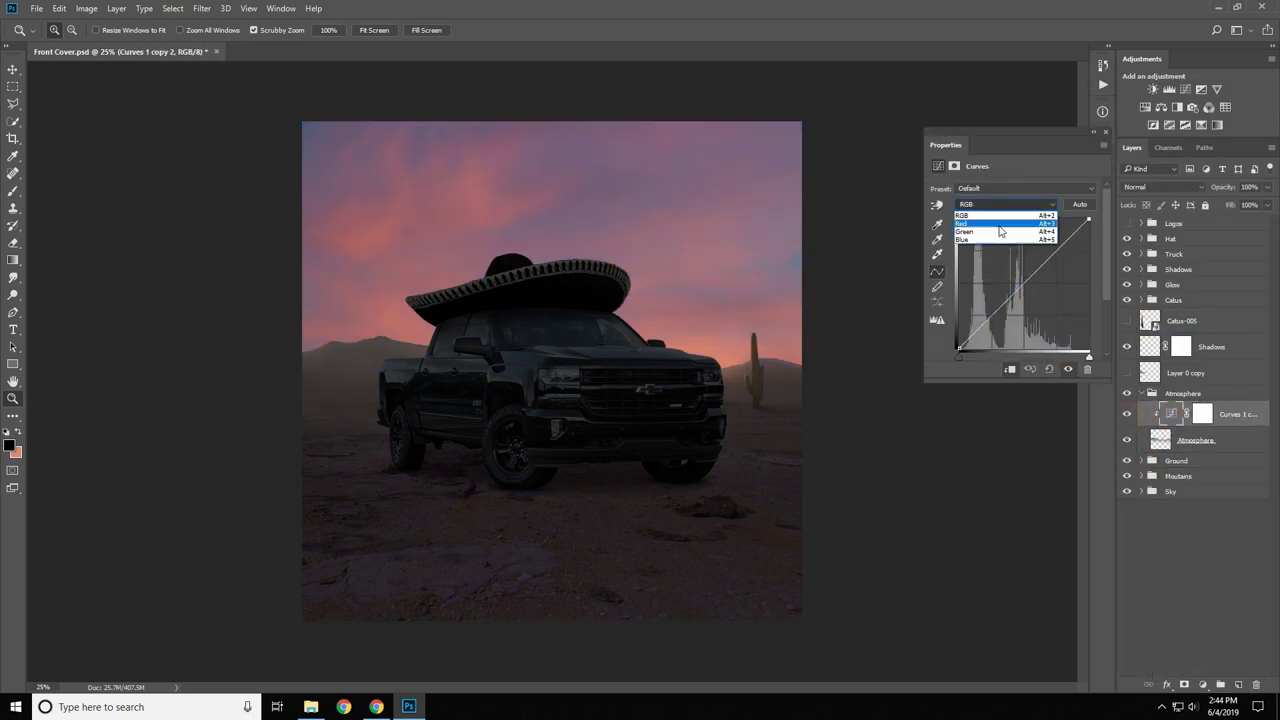
click(1000, 218)
drag(1052, 255, 1052, 237)
click(990, 240)
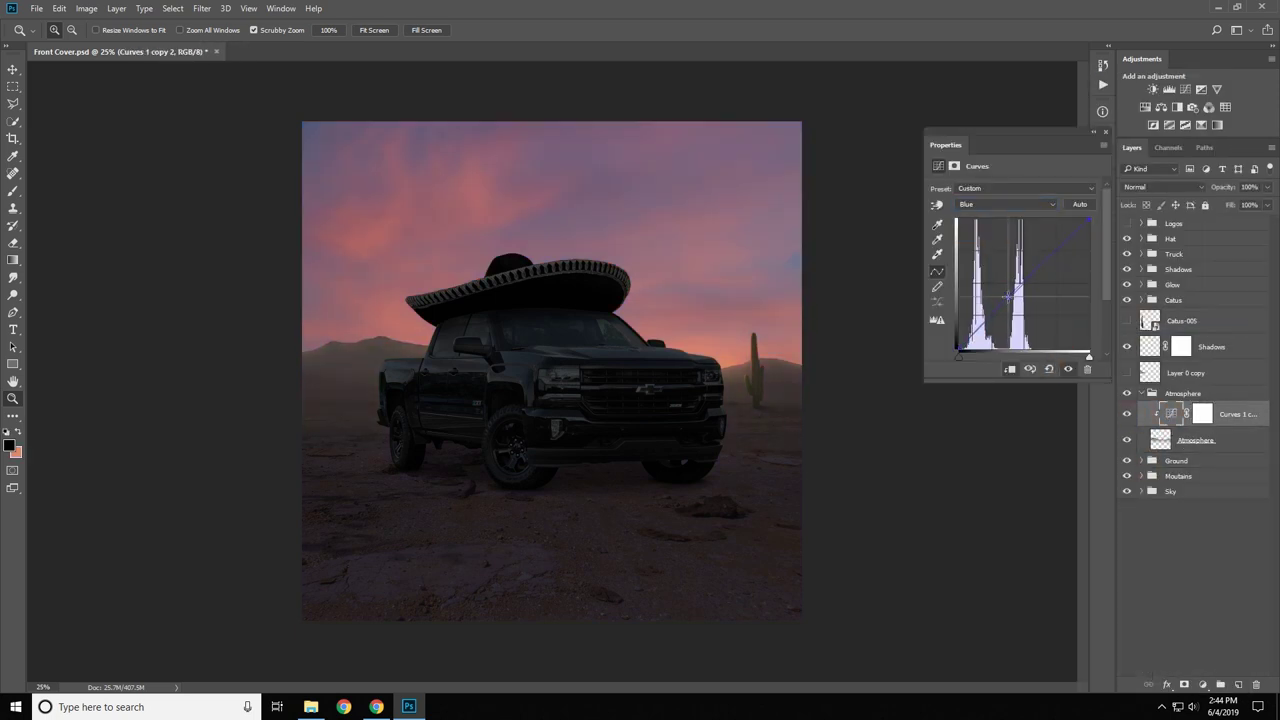
key(alt+3)
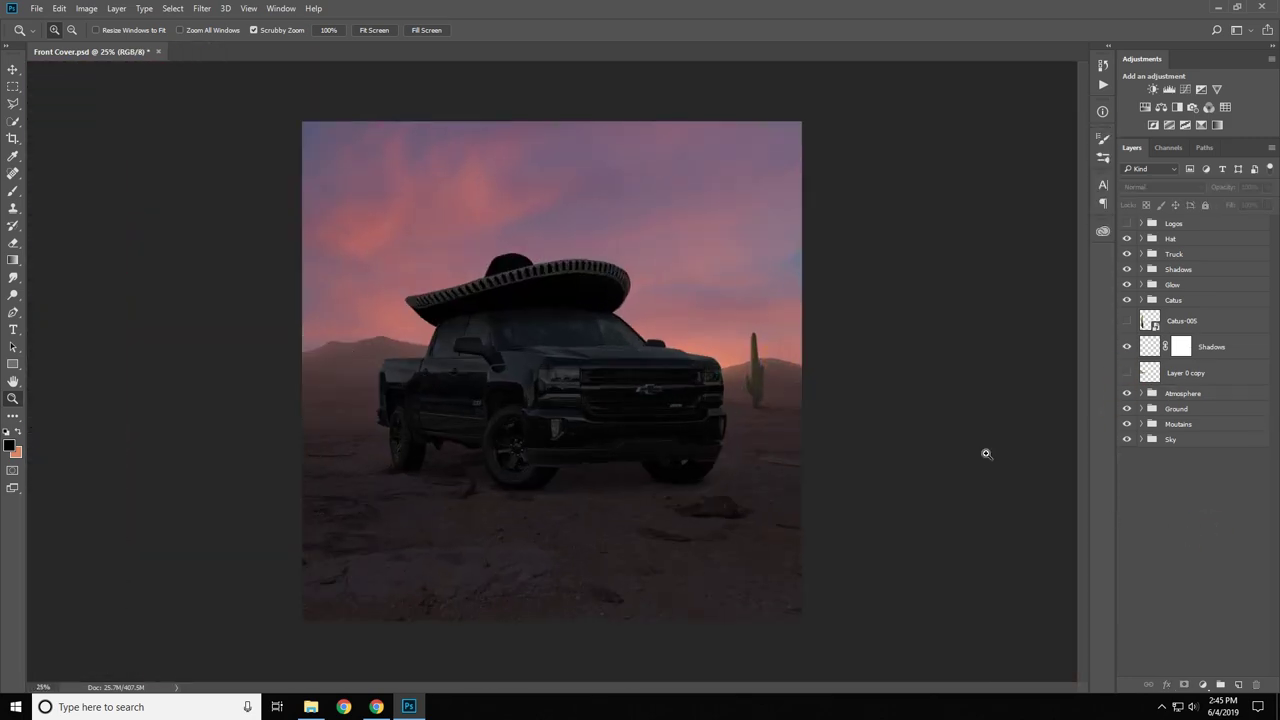
Step: Save the cover, add a Curves adjustment to the truck, and show the parental advisory logo
key(ctrl+s)
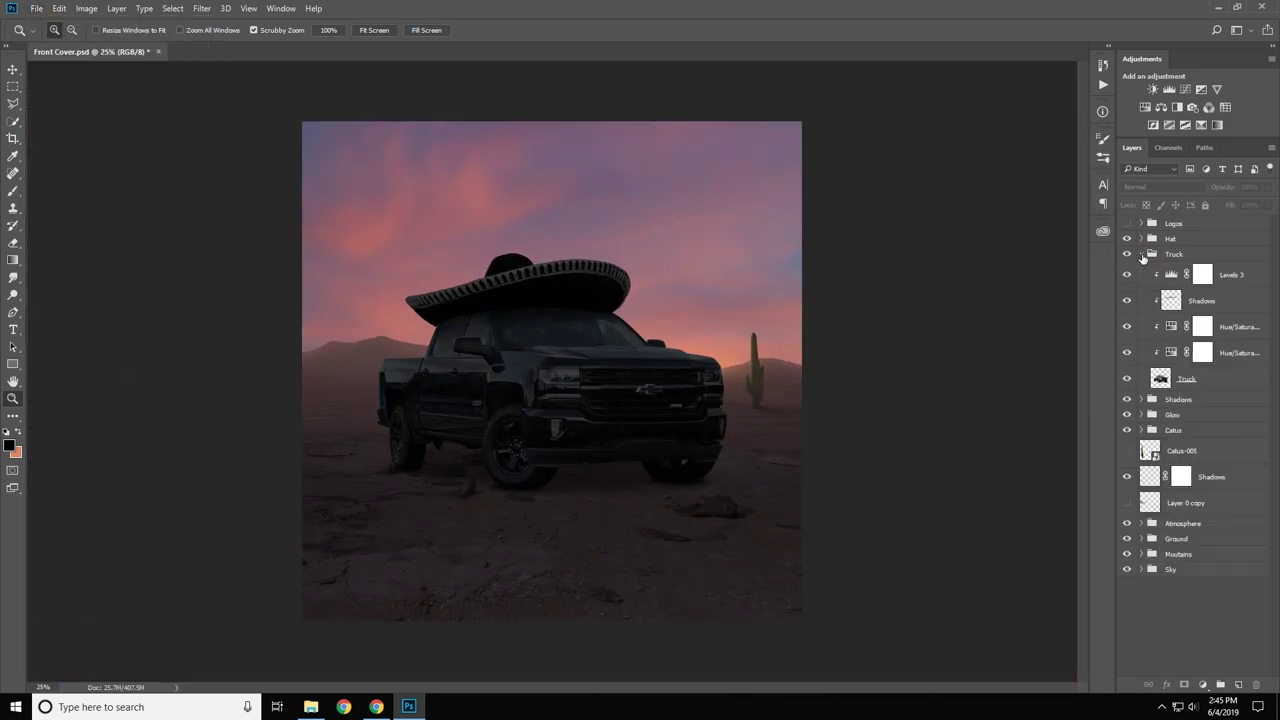
click(1150, 566)
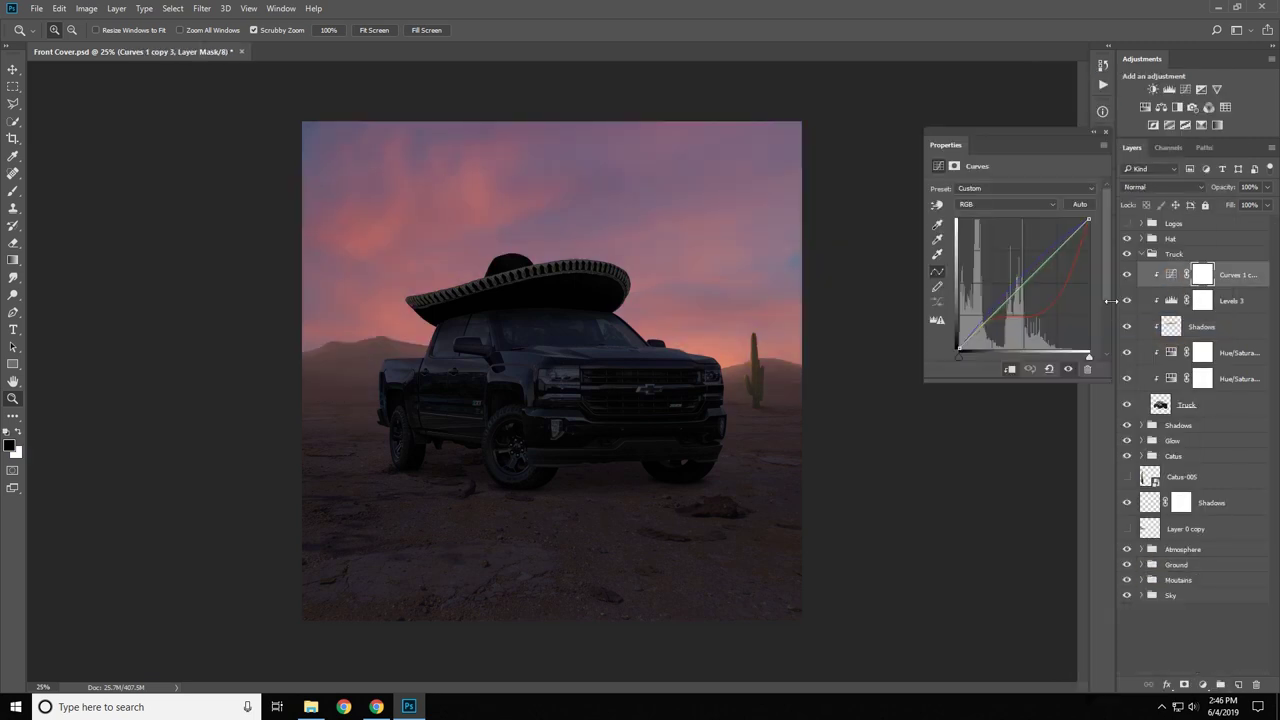
click(1170, 238)
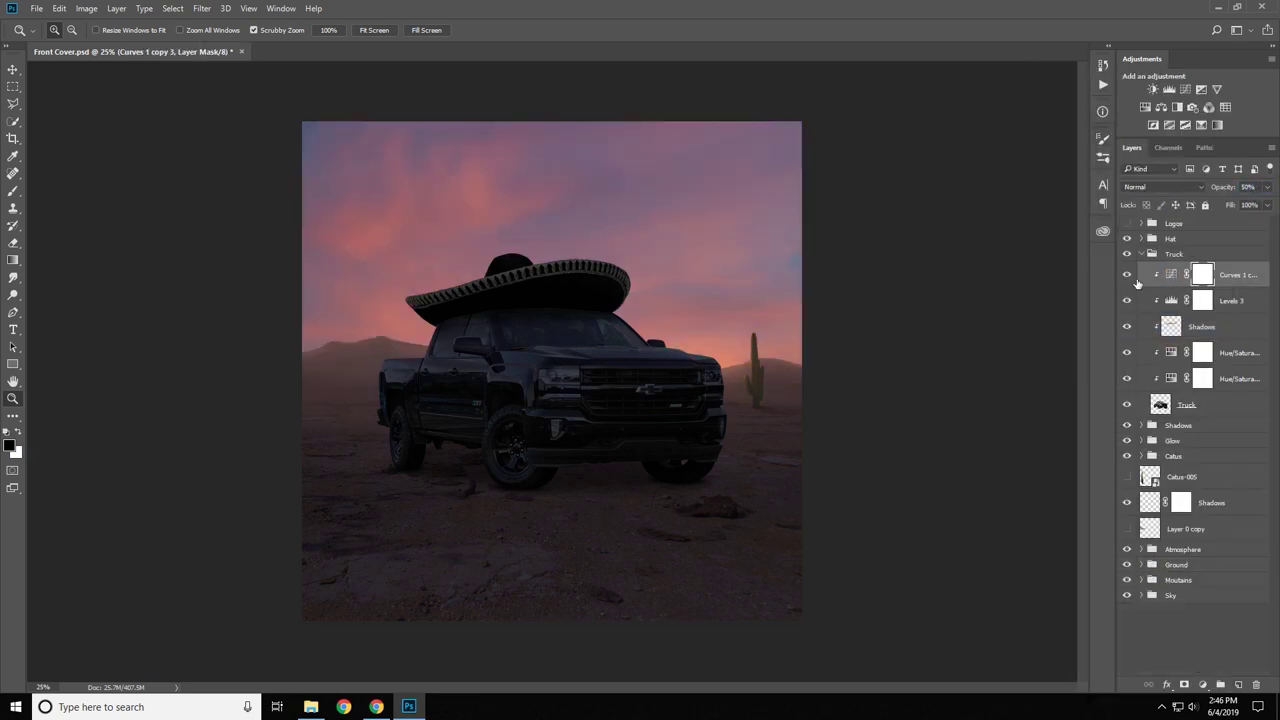
click(1141, 238)
click(1127, 223)
Step: Create a new layer filled with 50% grey and apply the Add Noise filter
key(ctrl+shift+n)
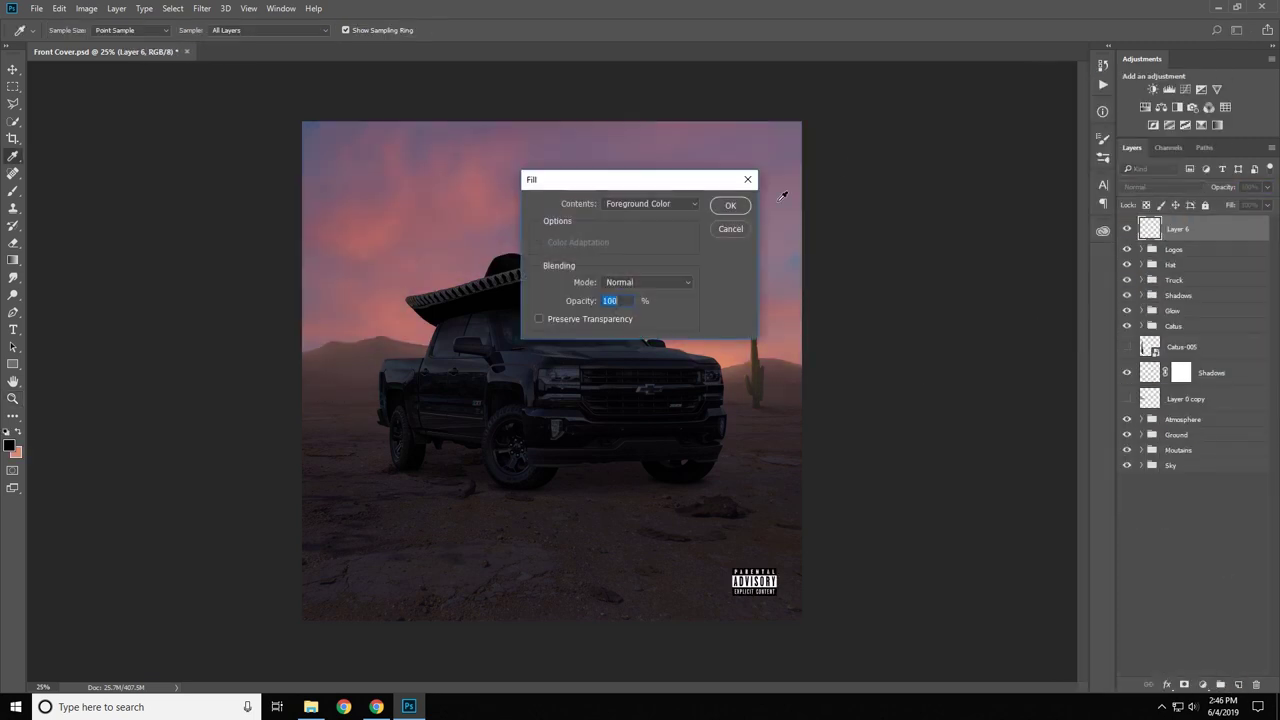
key(Return)
key(shift+alt+f)
click(201, 8)
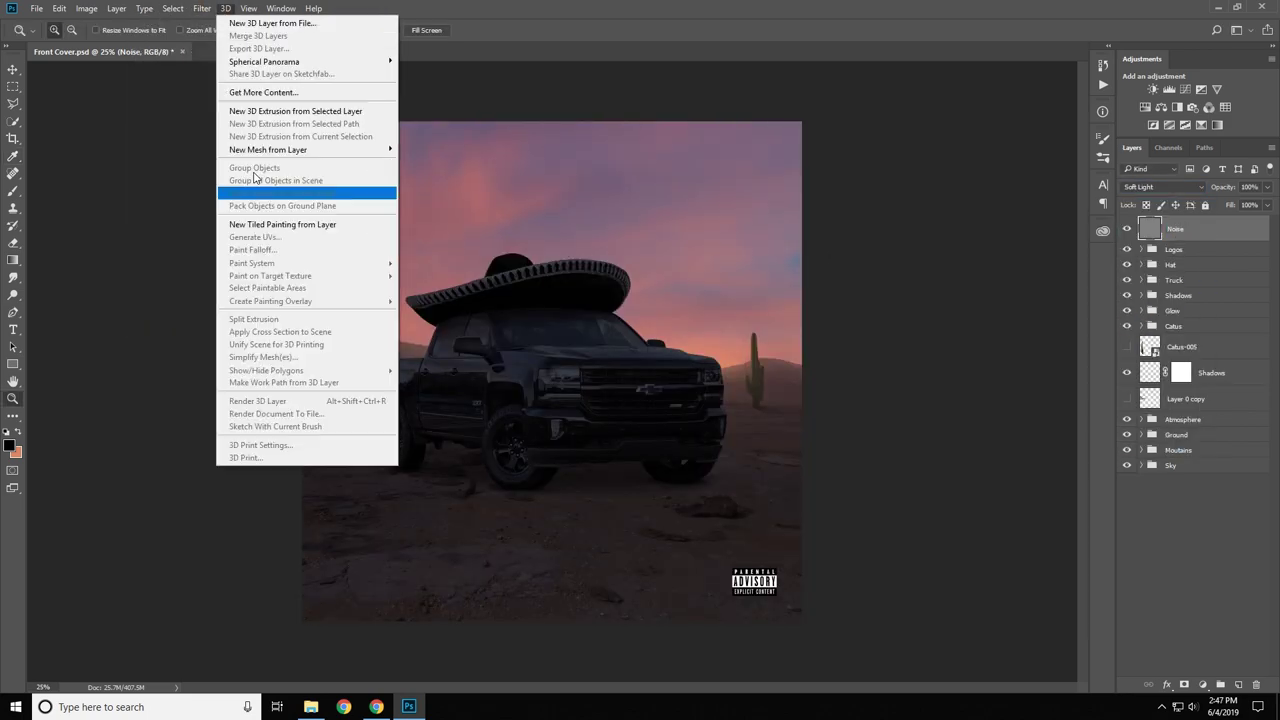
click(410, 193)
key(Return)
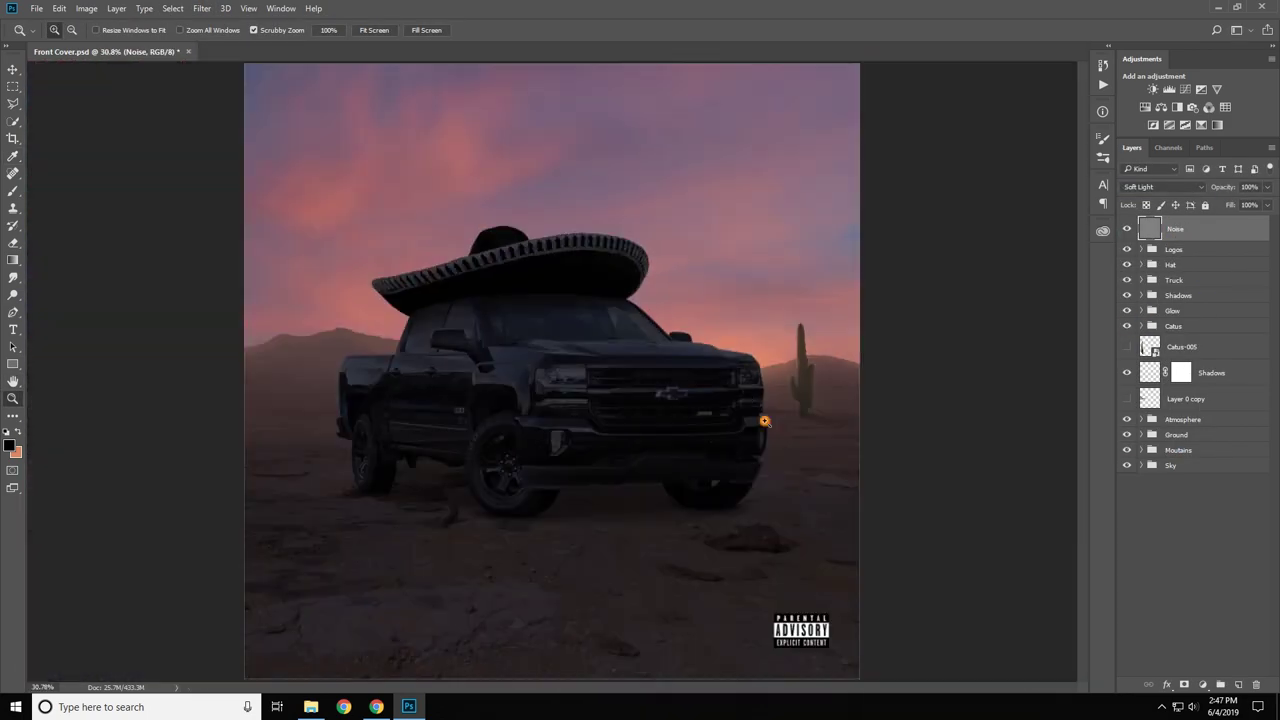
Step: Resize the truck, hat and flag, undo it, then select the Flag group and zoom in
click(1142, 223)
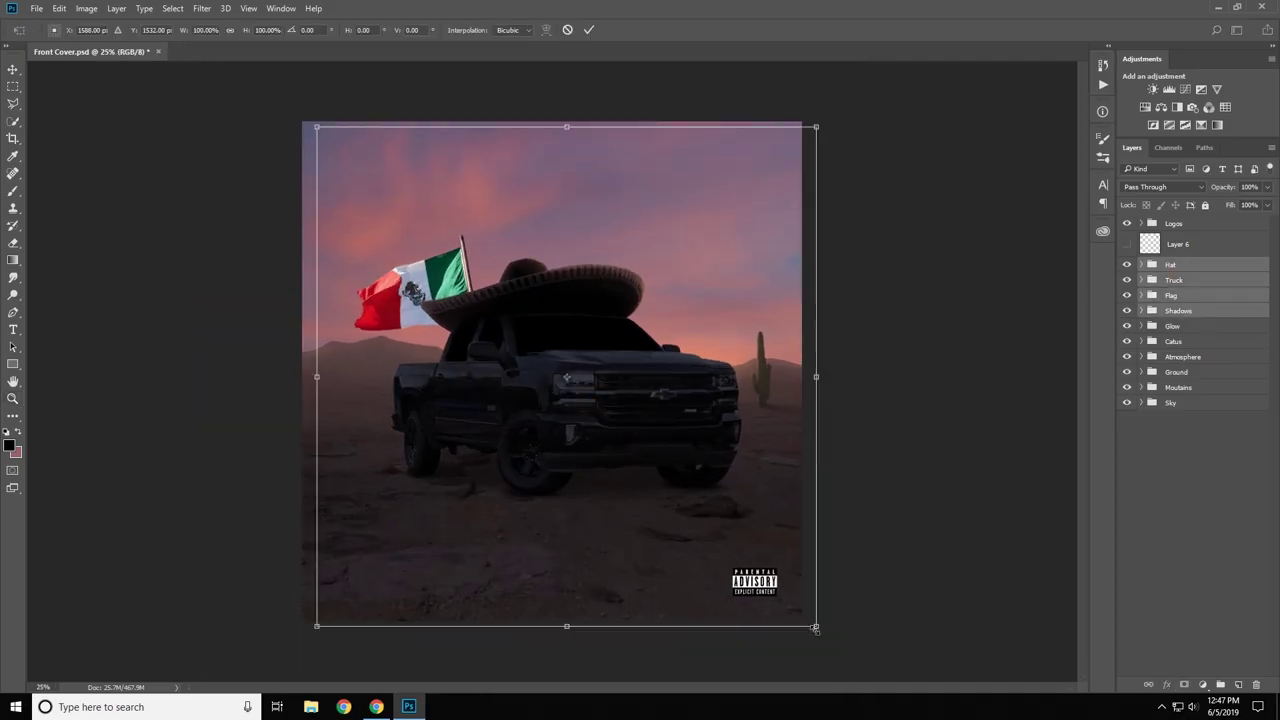
key(Return)
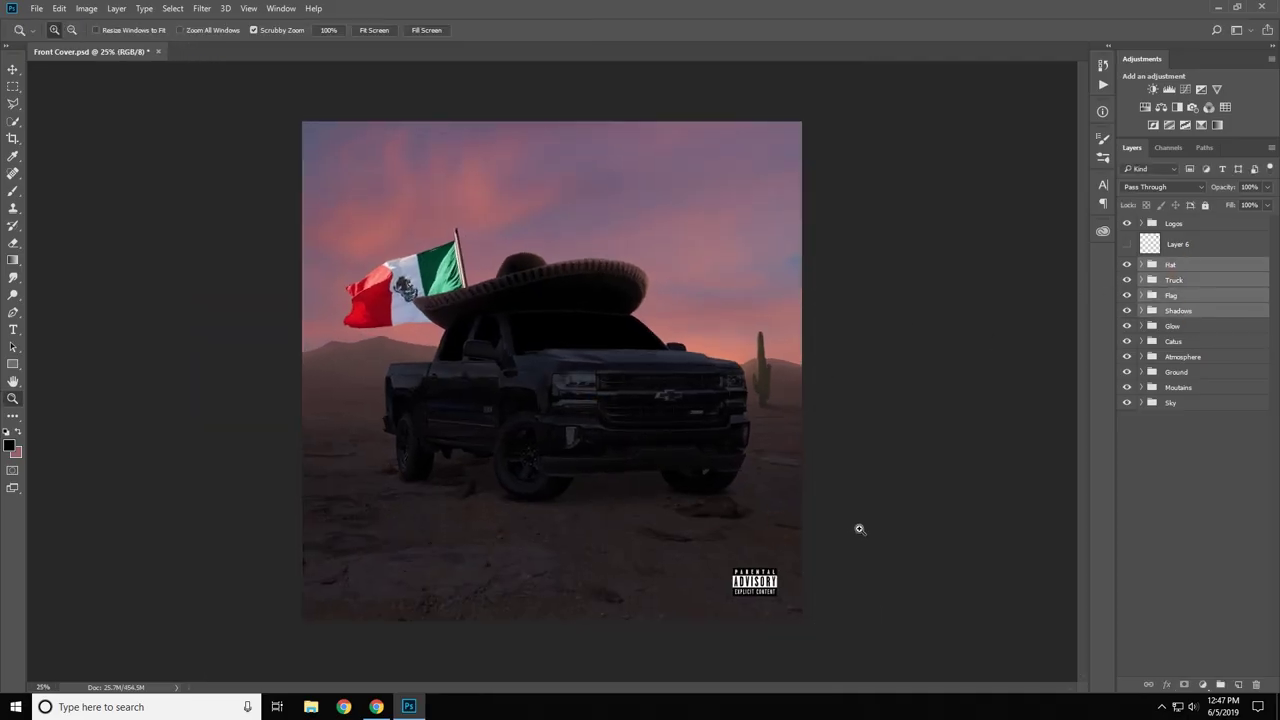
key(ctrl+z)
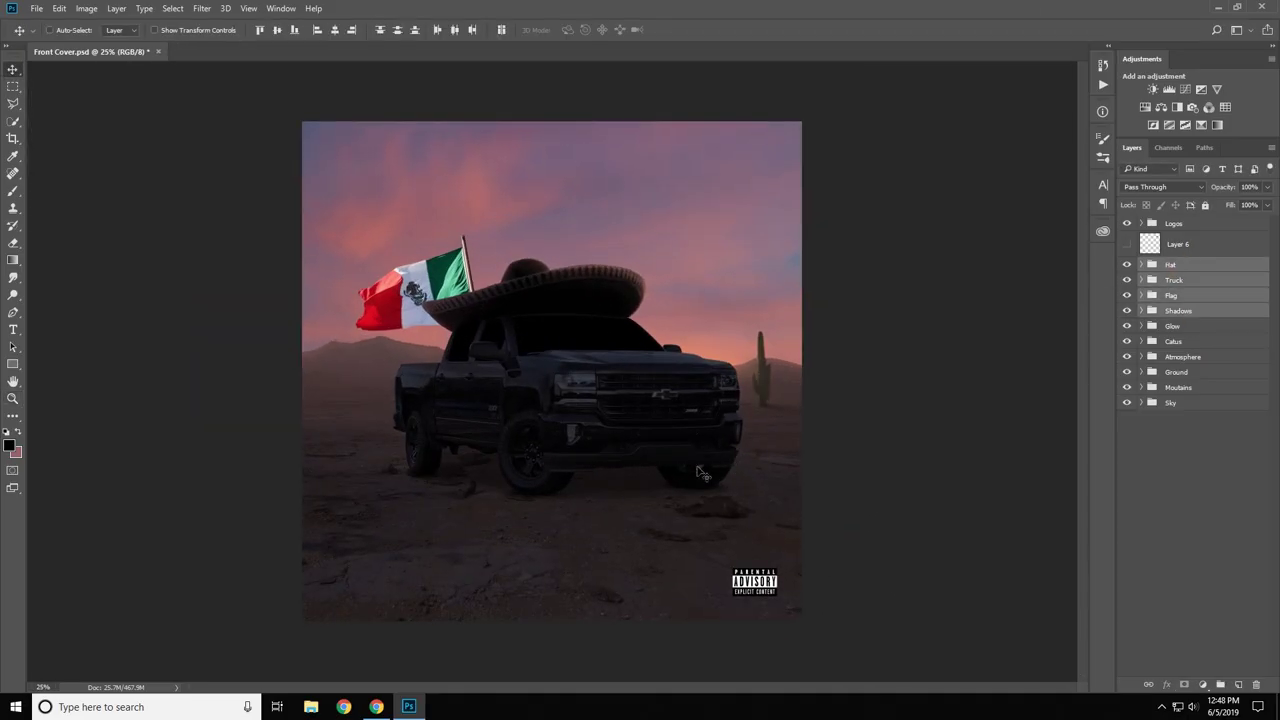
ctrl+click(425, 300)
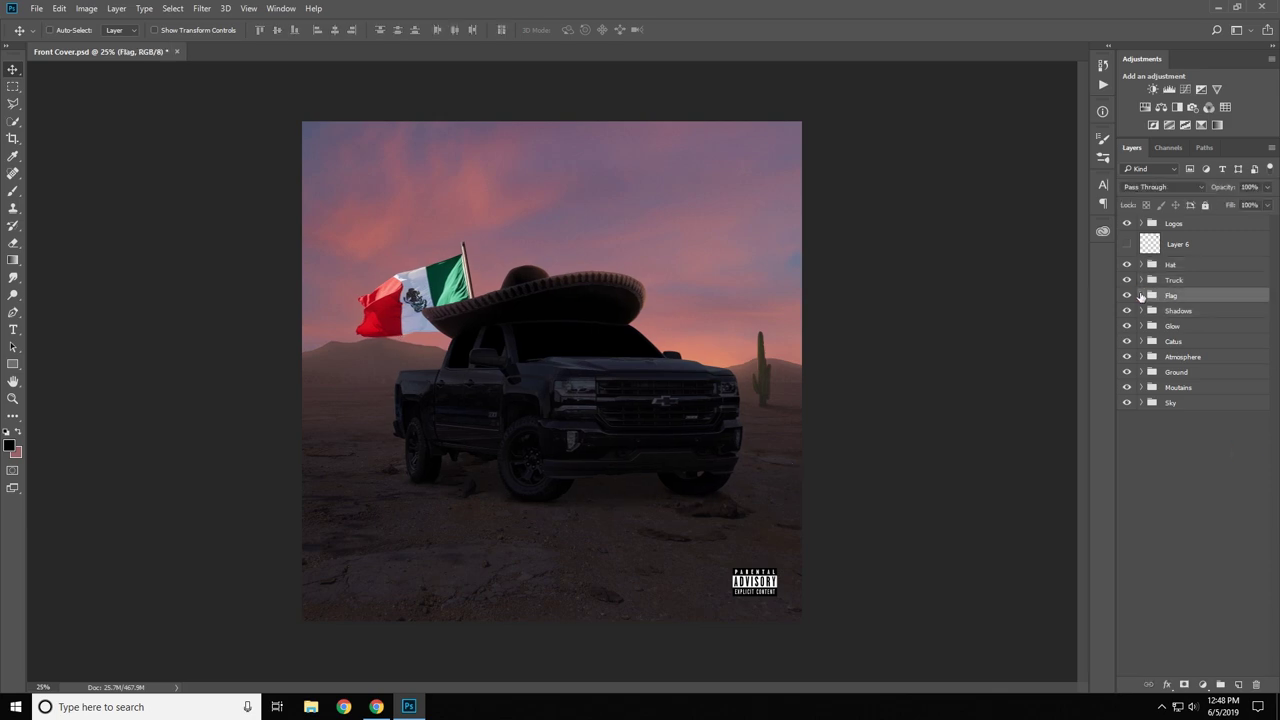
key(z)
drag(410, 298, 645, 321)
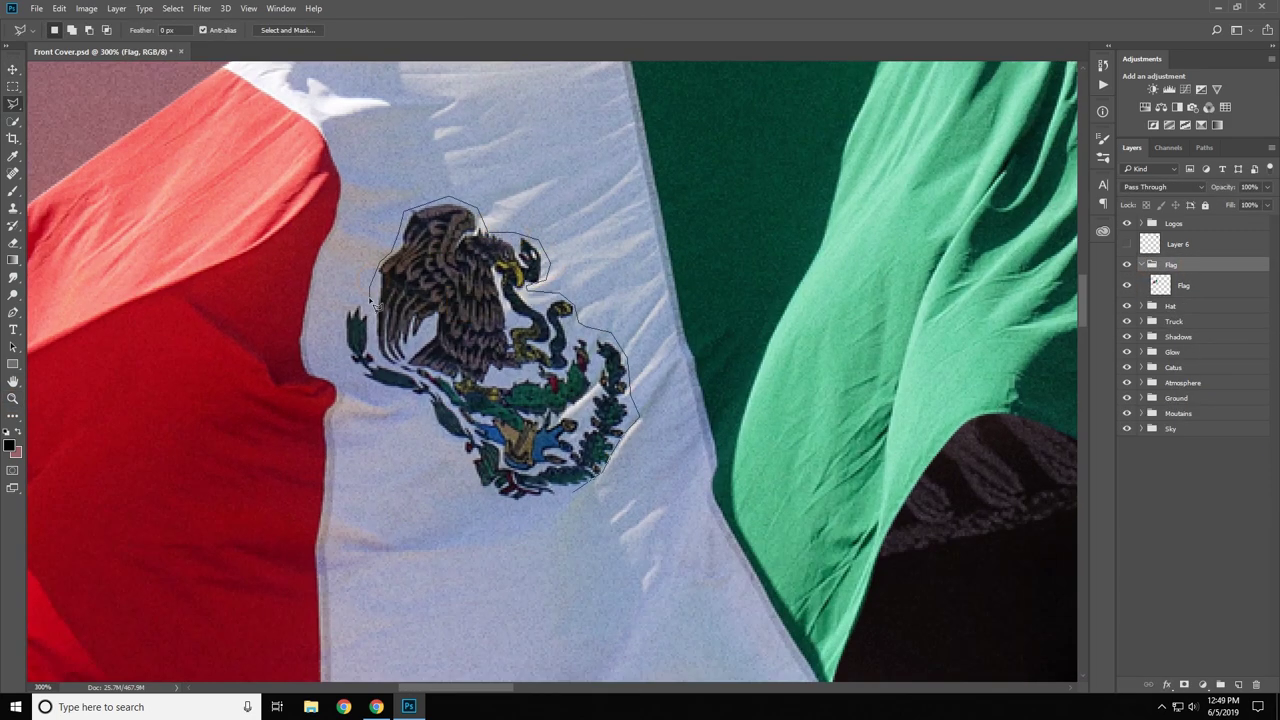
Step: Copy the eagle emblem onto Layer 7 and clone fabric over the original emblem
key(ctrl+j)
key(s)
drag(440, 420, 560, 500)
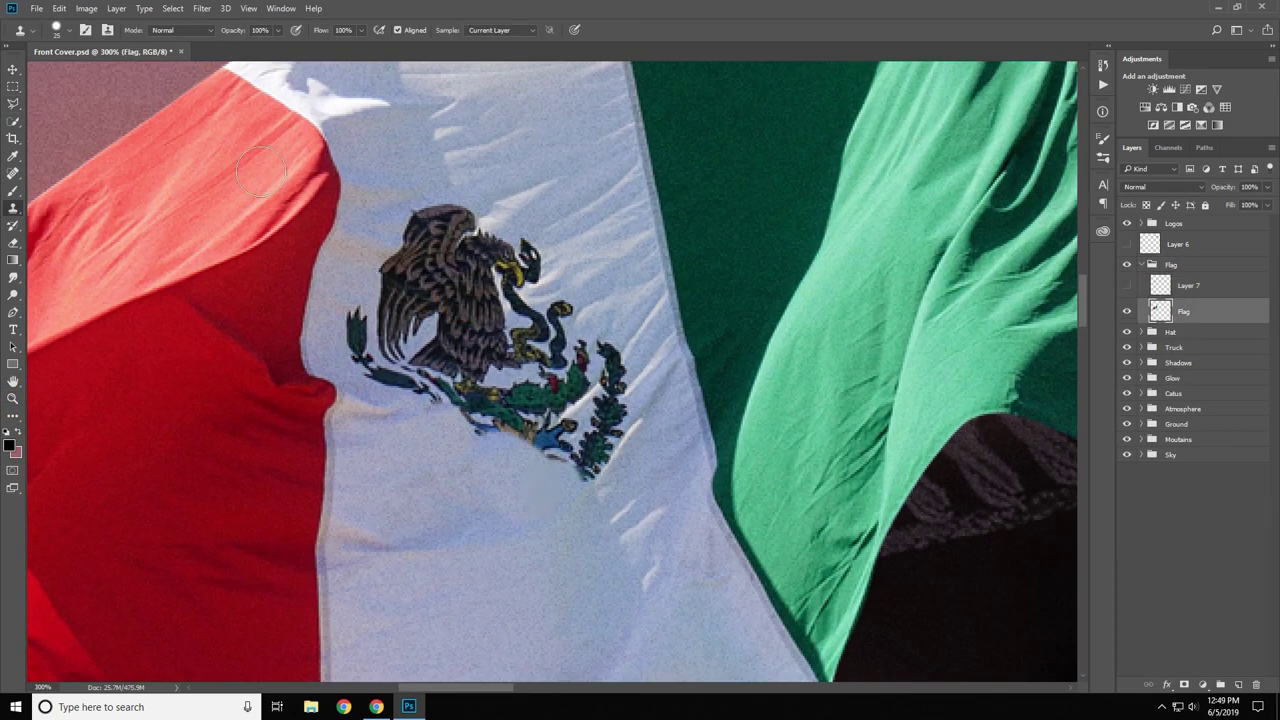
drag(480, 440, 620, 480)
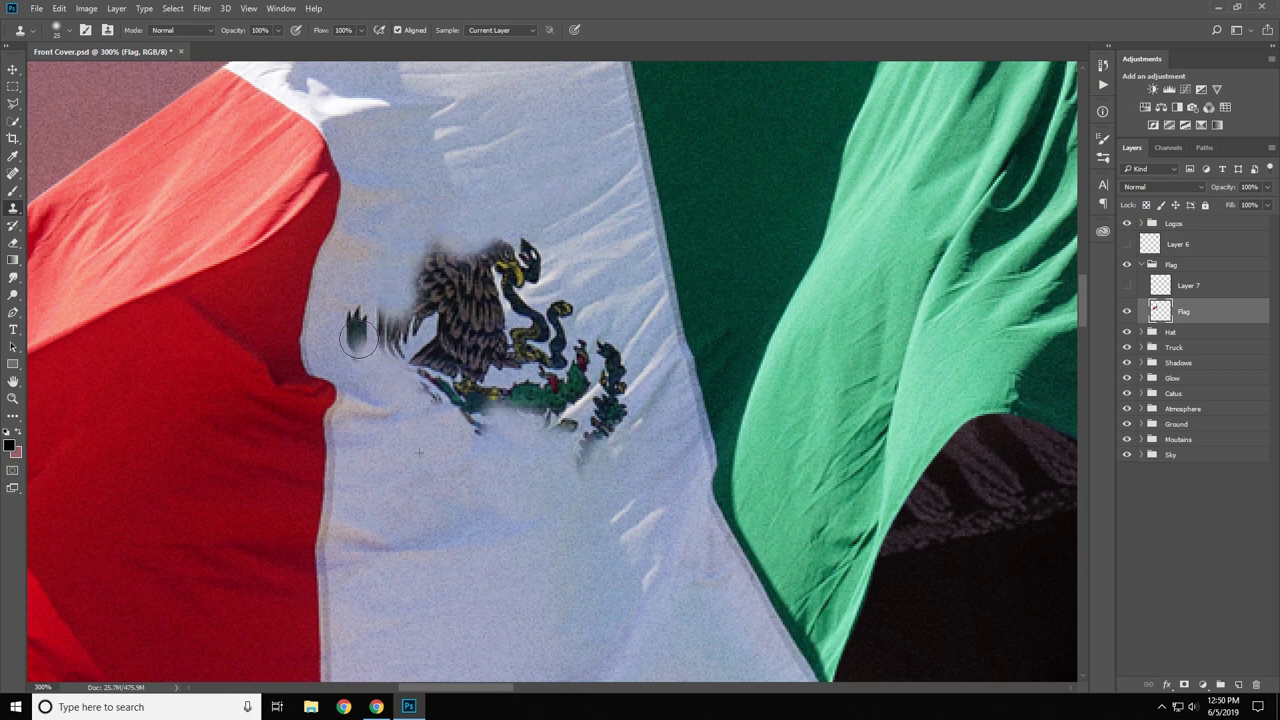
drag(359, 339, 470, 420)
drag(560, 350, 630, 470)
Step: Transform the copied emblem on Layer 7 and clone out the rest of the original eagle
click(1127, 285)
key(ctrl+t)
key(Return)
key(ctrl+0)
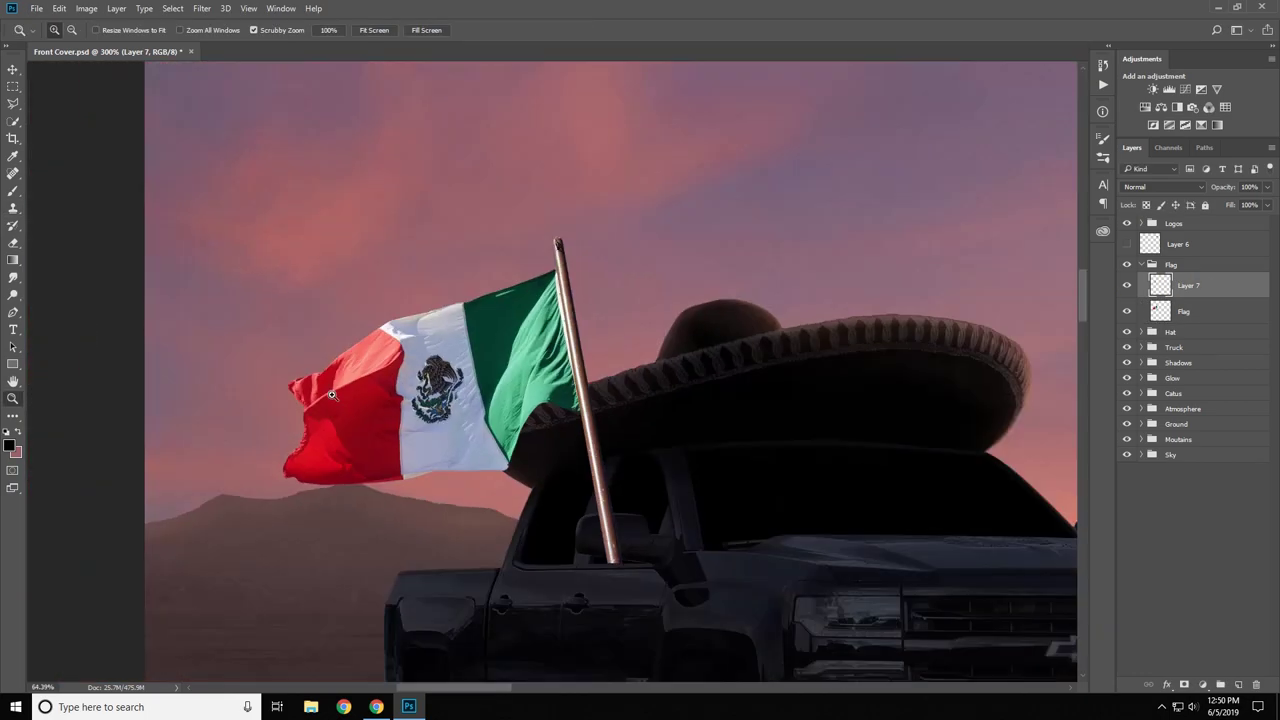
drag(508, 398, 430, 295)
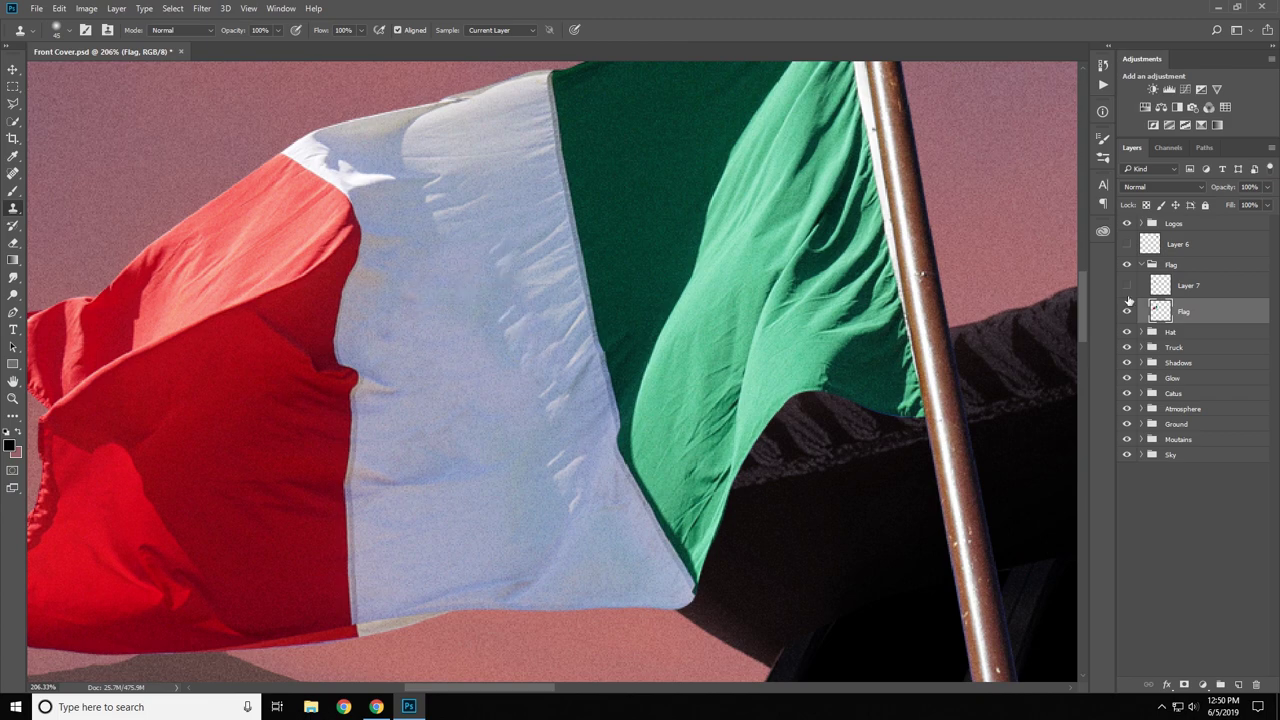
click(1127, 285)
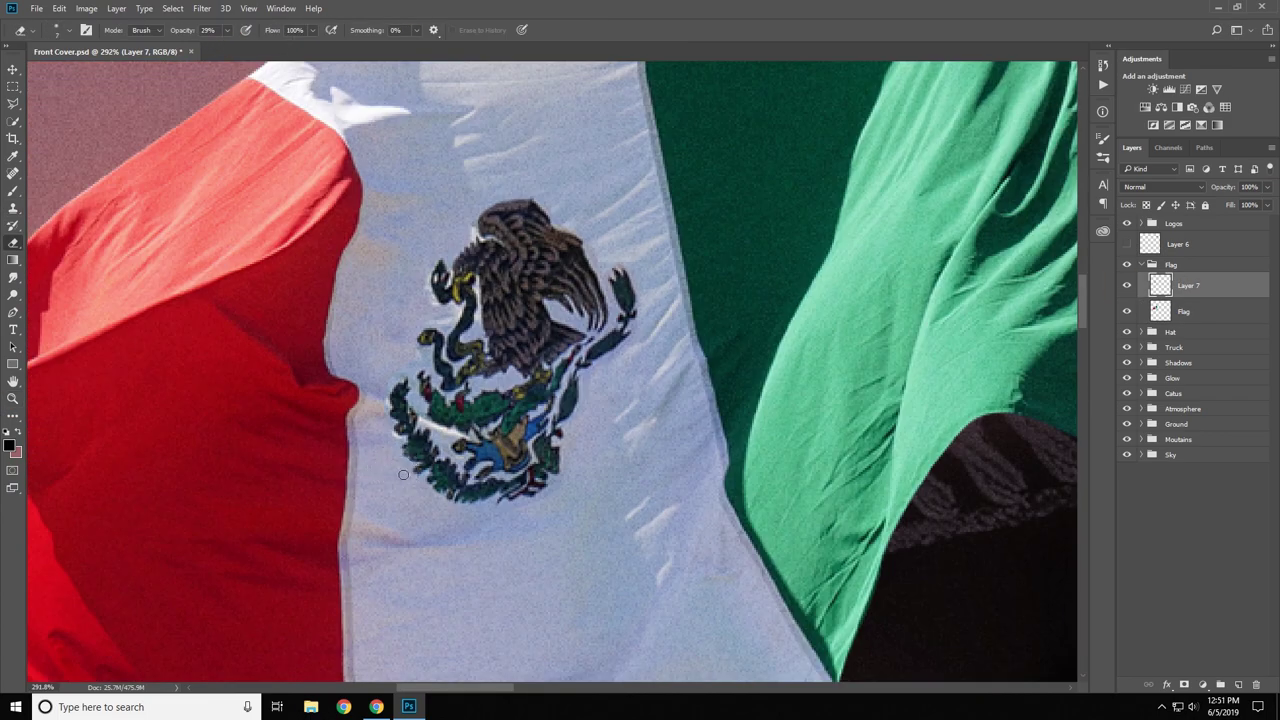
scroll(421, 356, up, 2)
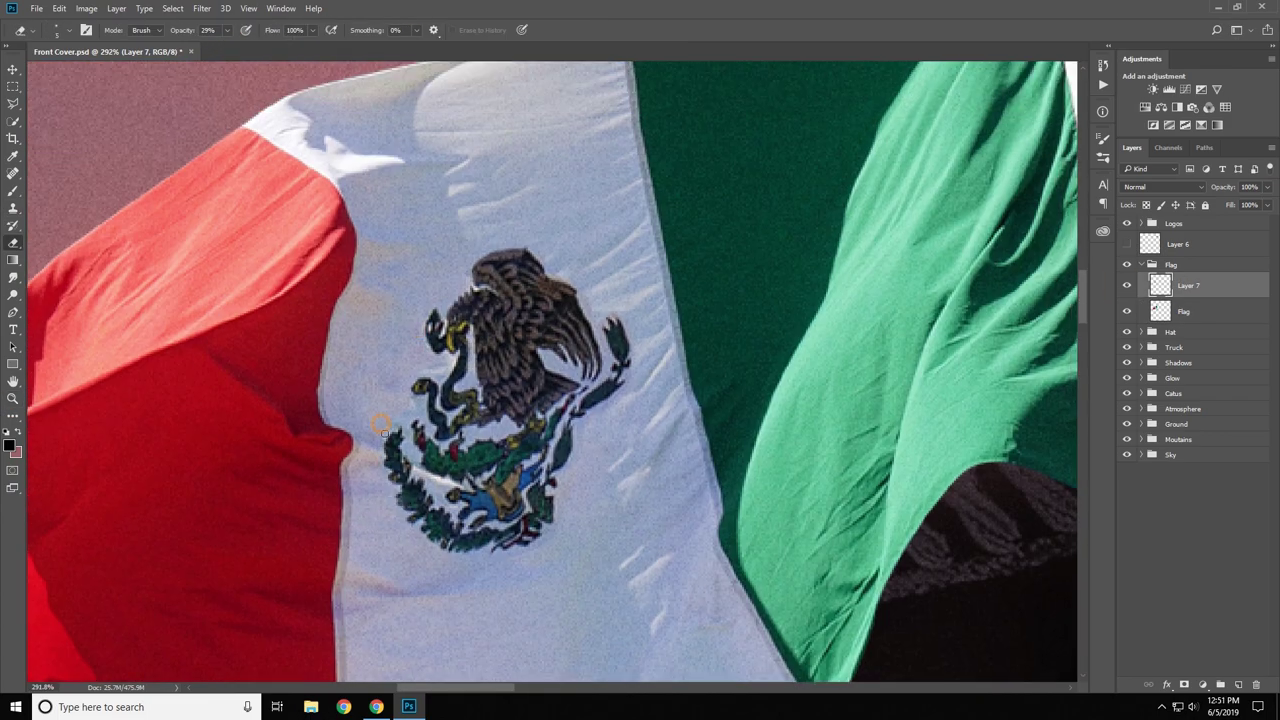
key(ctrl+0)
key(z)
click(462, 404)
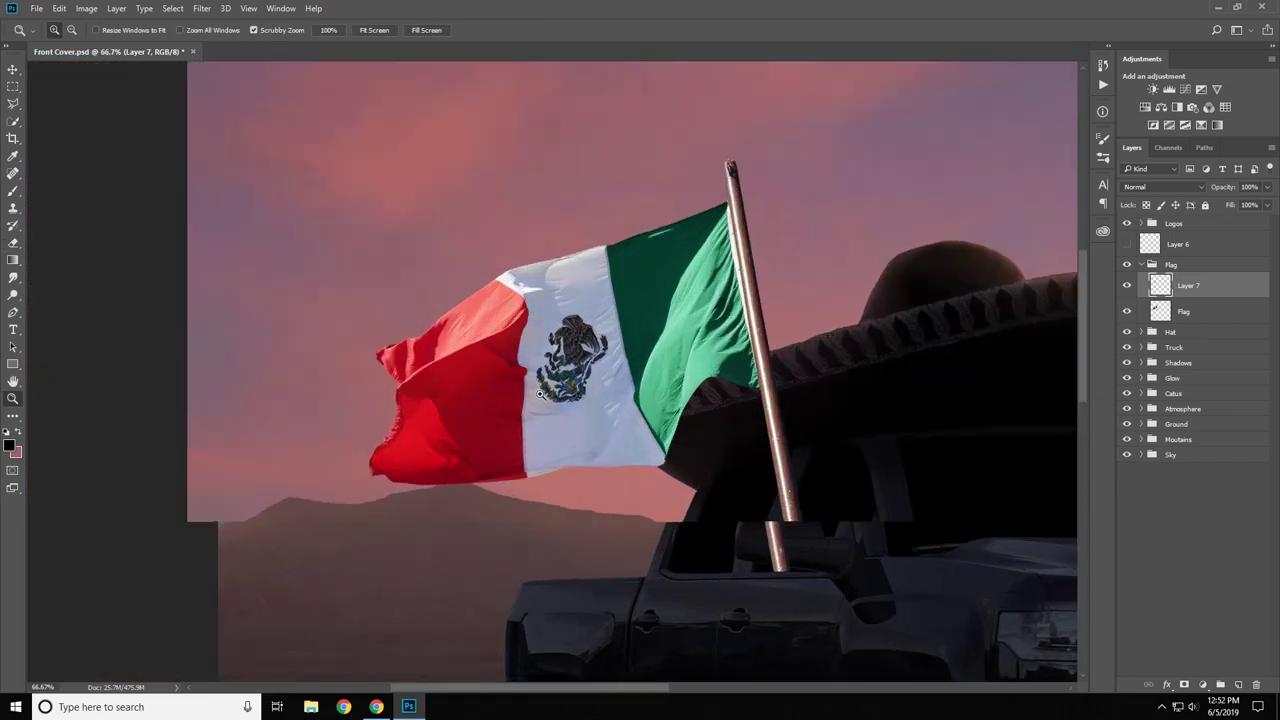
Step: Add a Hue/Saturation layer clipped to the flag, shift the hue to green and invert its mask
click(462, 404)
click(1157, 107)
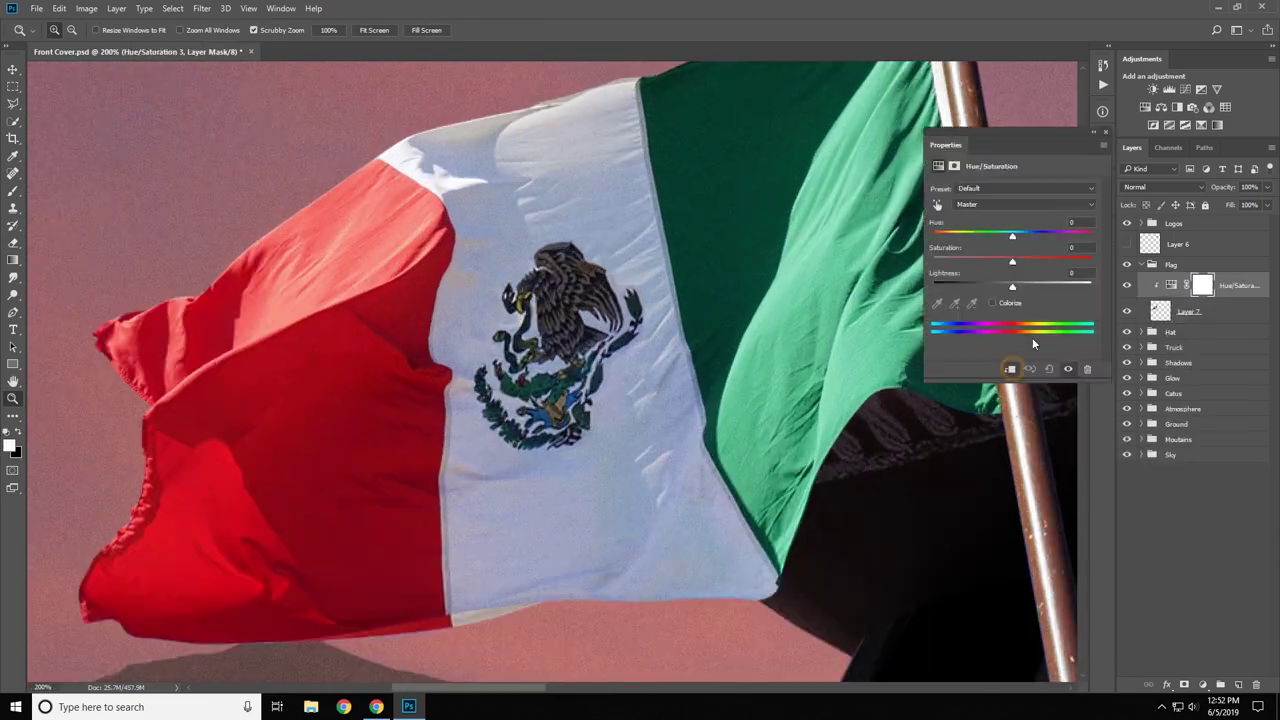
mouse_move(1012, 234)
mouse_down()
mouse_move(1065, 234)
mouse_move(1030, 261)
mouse_up()
click(1093, 131)
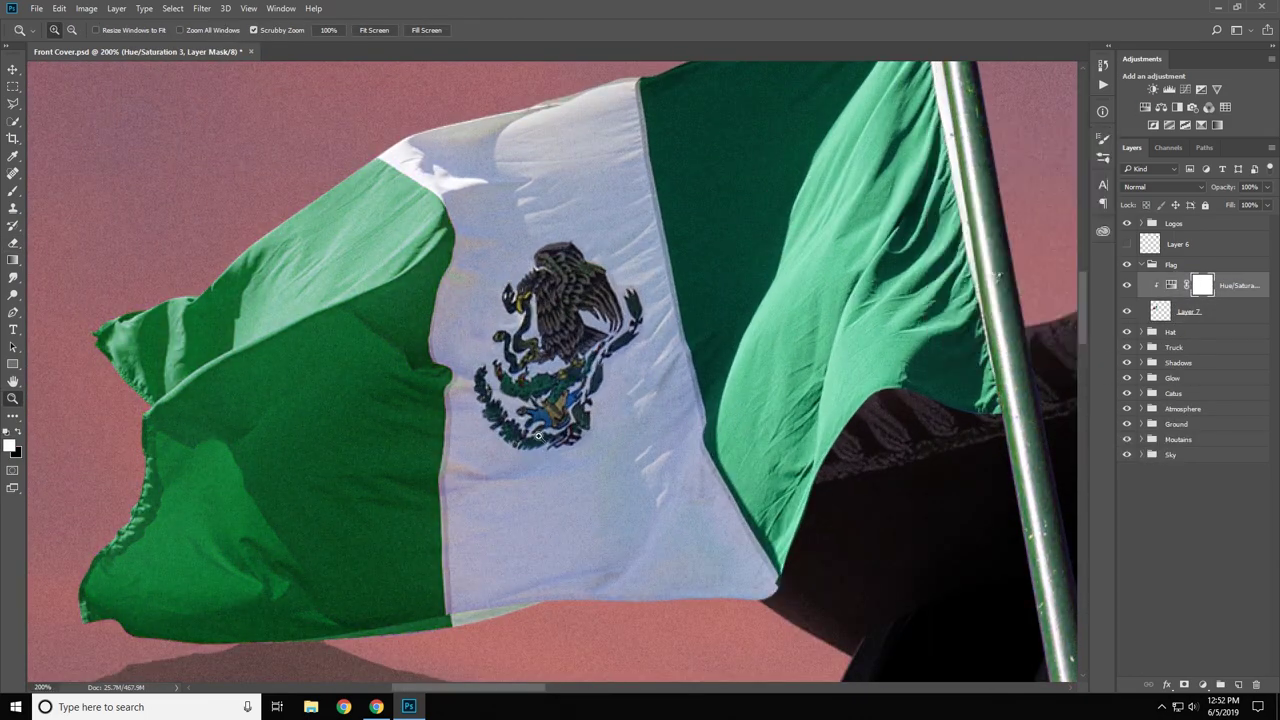
key(ctrl+i)
key(b)
Step: Paint green onto the left and upper stripes, then lower saturation for a darker green
drag(290, 250, 138, 480)
key(bracketleft)
key(bracketleft)
key(bracketleft)
drag(370, 200, 406, 270)
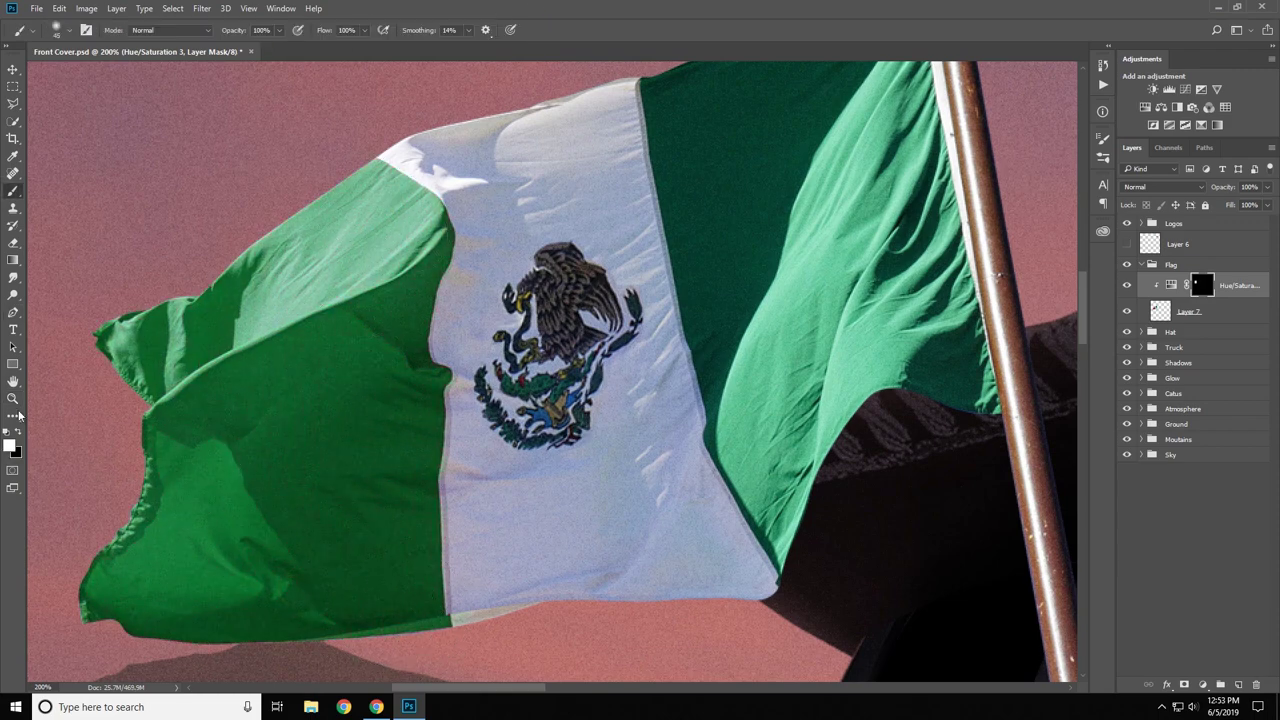
click(1171, 285)
drag(1022, 261, 994, 261)
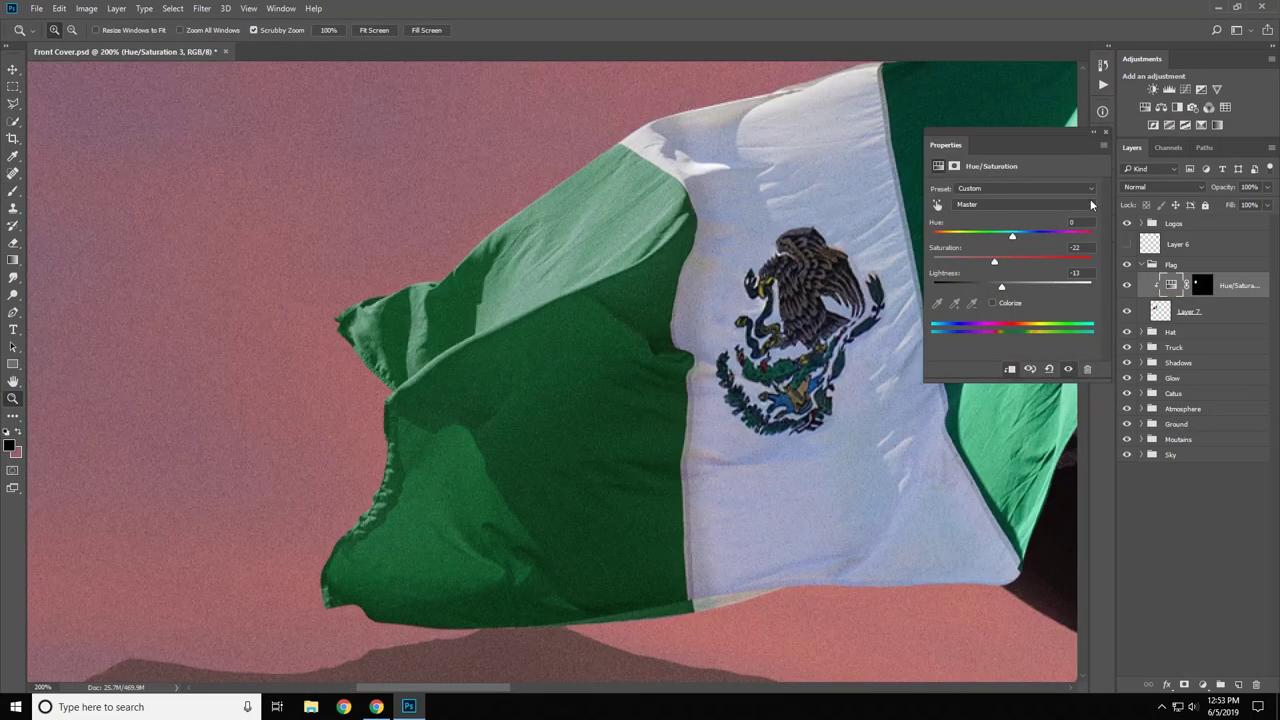
Step: Colorize a Hue/Saturation layer red and paint it over the green stripe through an inverted mask
key(b)
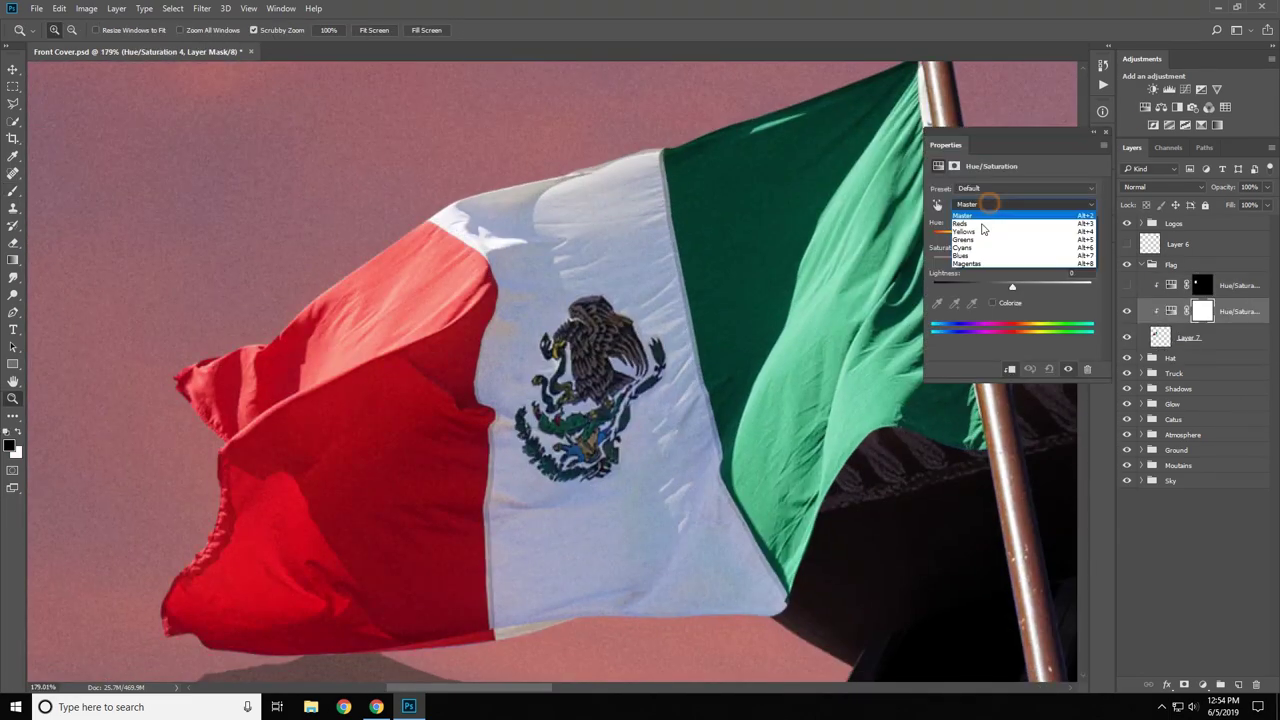
click(992, 302)
drag(972, 261, 1041, 261)
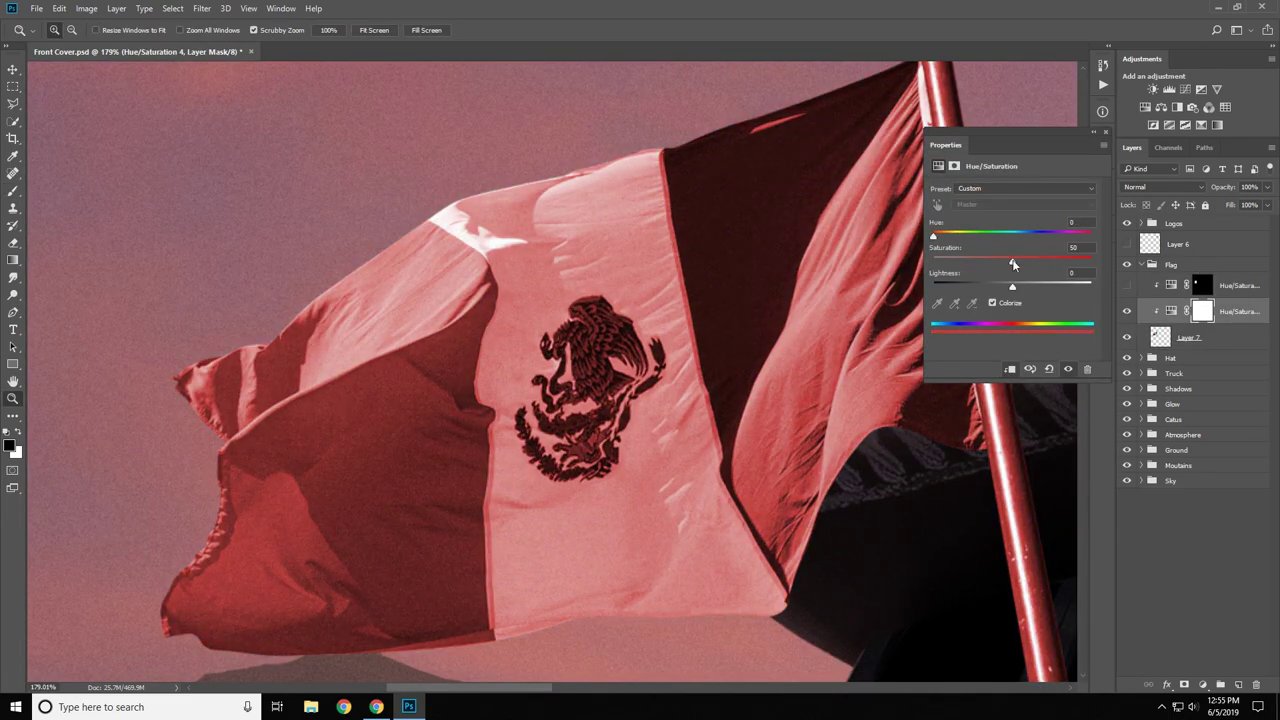
click(1200, 313)
key(ctrl+i)
mouse_move(780, 520)
mouse_down()
mouse_move(775, 360)
mouse_move(700, 180)
mouse_move(550, 225)
mouse_up()
mouse_move(690, 470)
mouse_down()
mouse_move(730, 152)
mouse_move(748, 120)
mouse_up()
Step: Adjust the Hue/Saturation slider to recolour the left stripe
scroll(760, 491, up, 5)
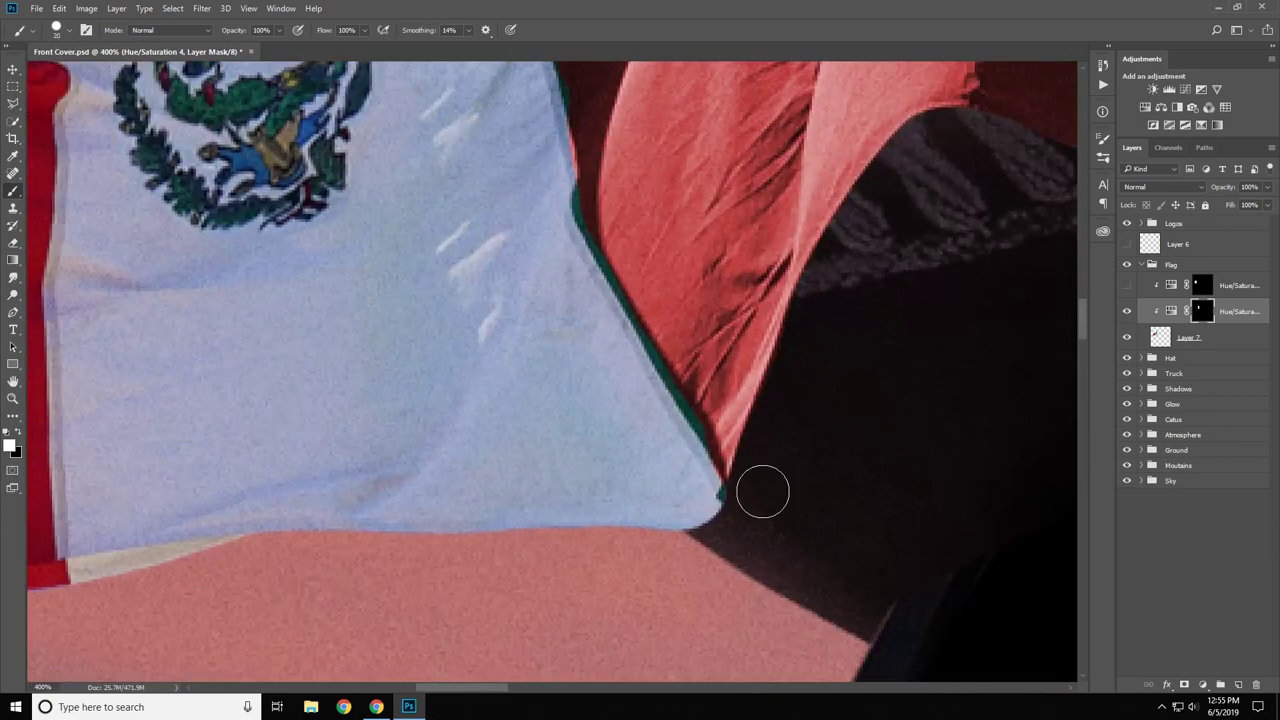
scroll(700, 449, up, 3)
scroll(660, 528, down, 2)
scroll(690, 490, down, 2)
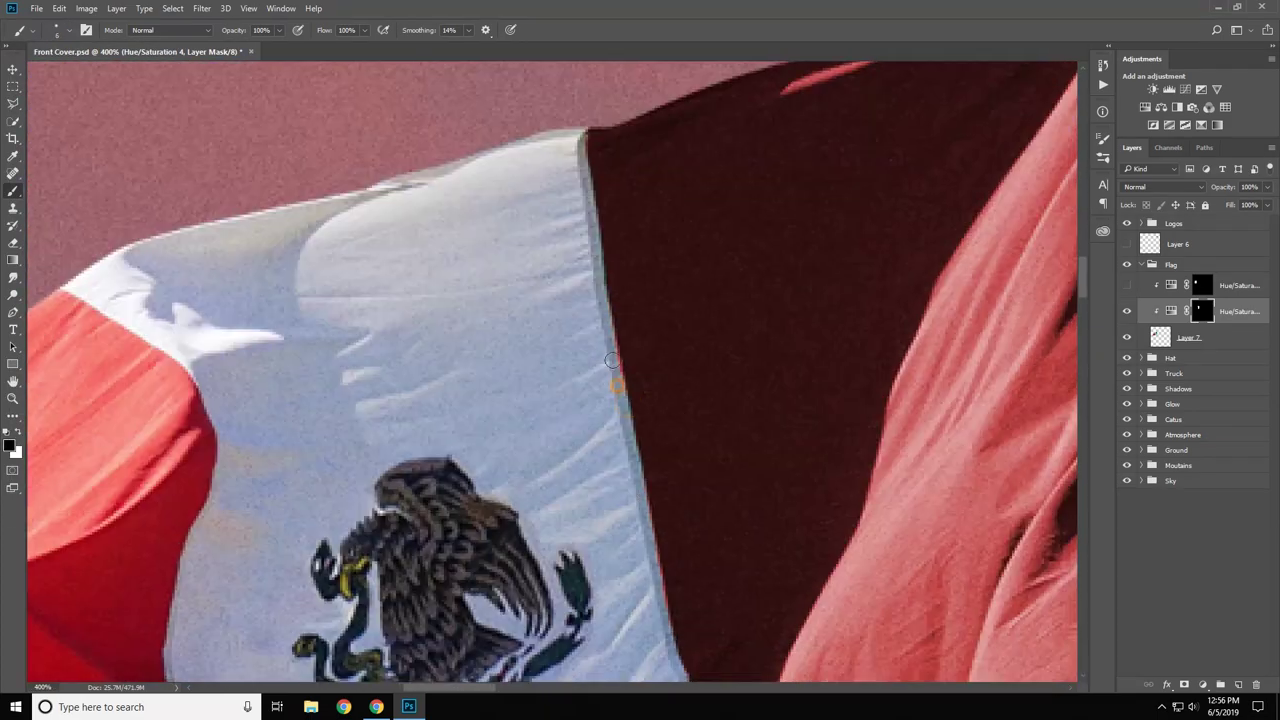
scroll(715, 455, down, 2)
scroll(735, 430, down, 2)
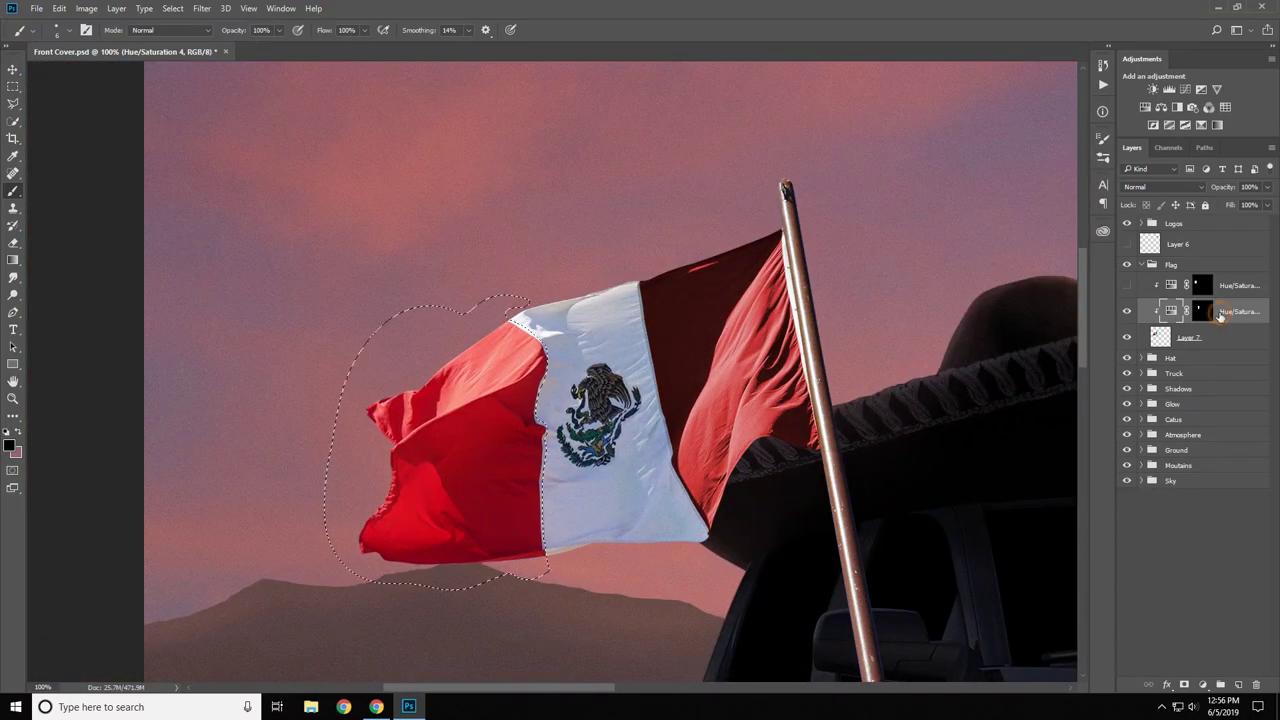
drag(970, 260, 1029, 260)
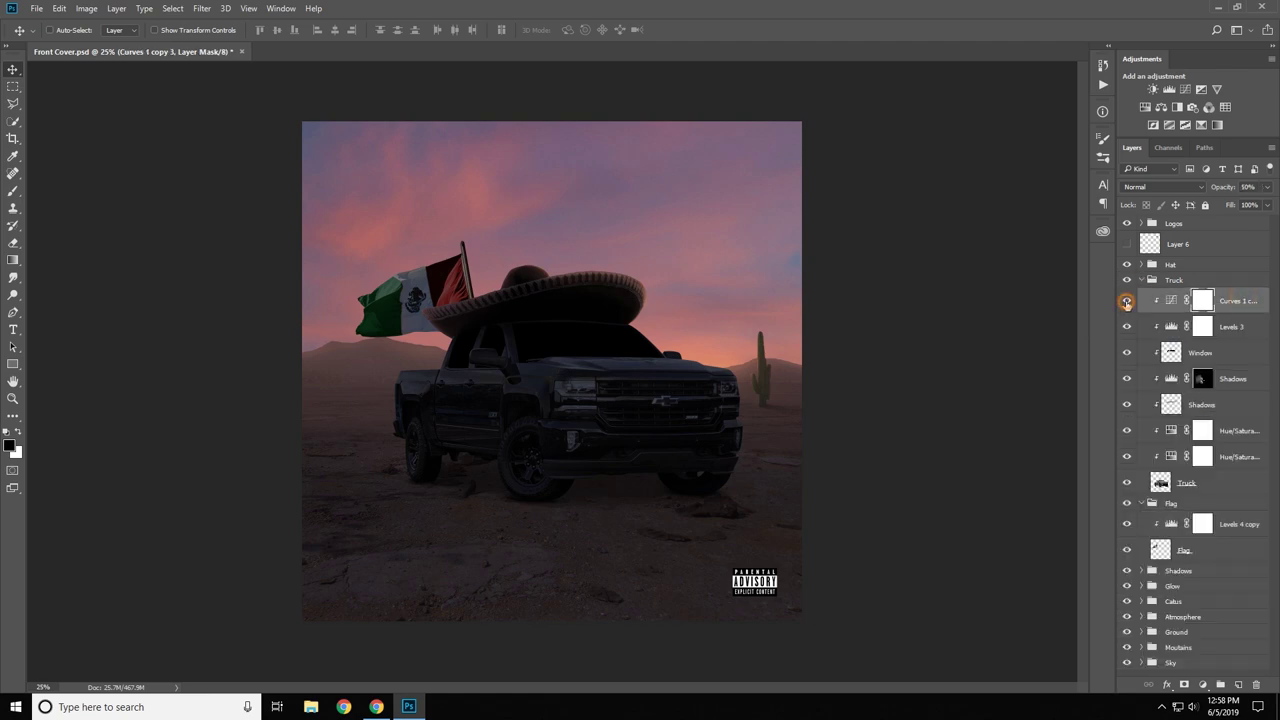
Step: Clip the Curves copy to the Flag layer and zoom in on the flag beside the pole
right_click(1150, 296)
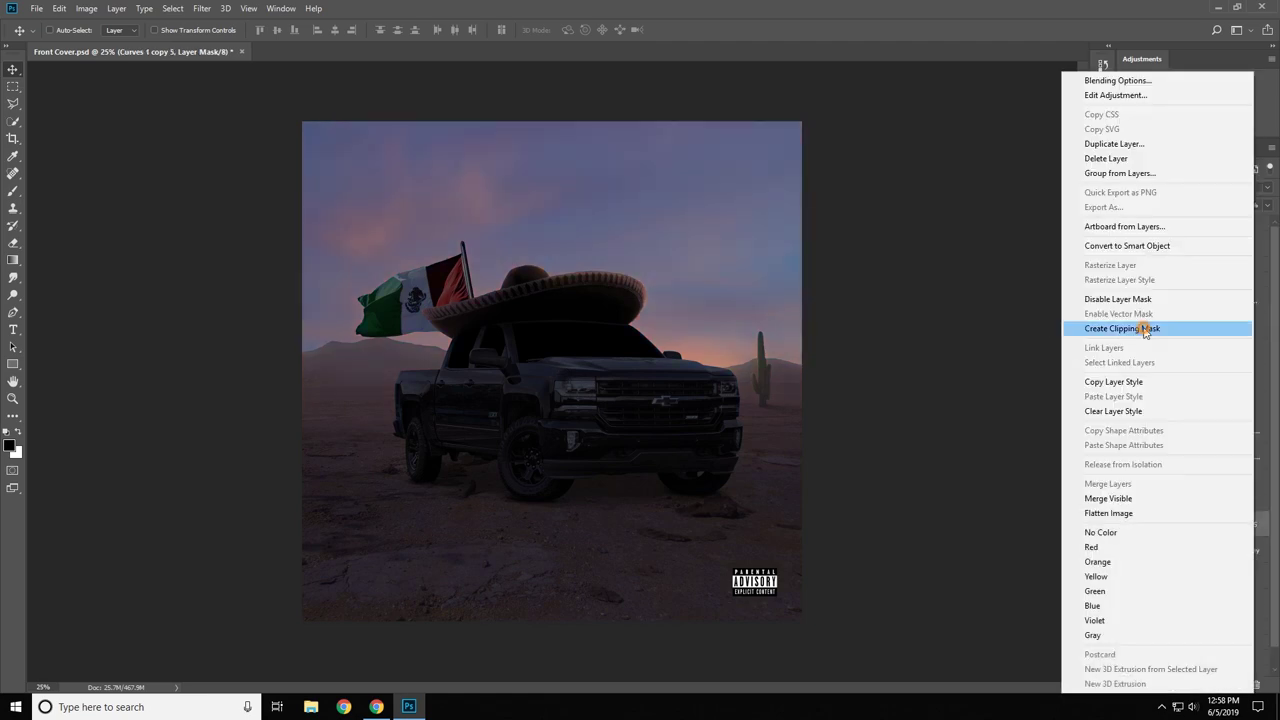
click(1145, 328)
key(z)
drag(605, 331, 609, 277)
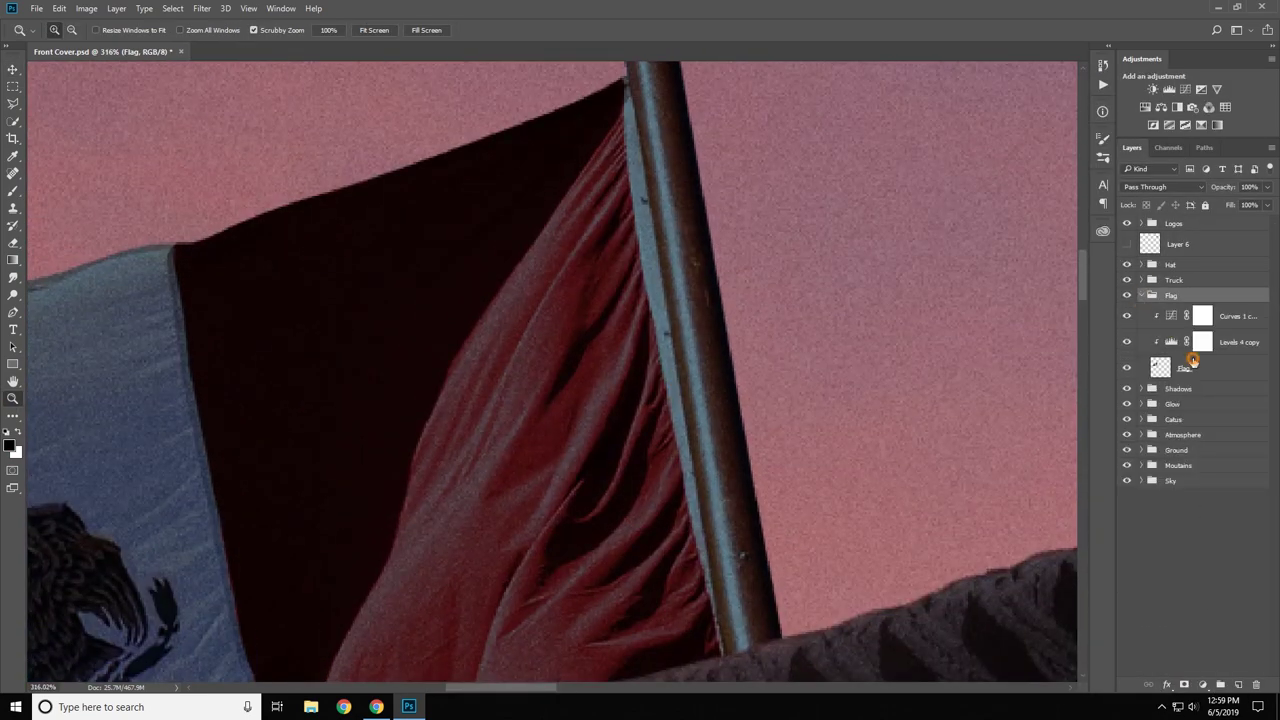
Step: On the Flag layer, lasso-select along the flagpole edge
click(1192, 362)
key(l)
click(628, 84)
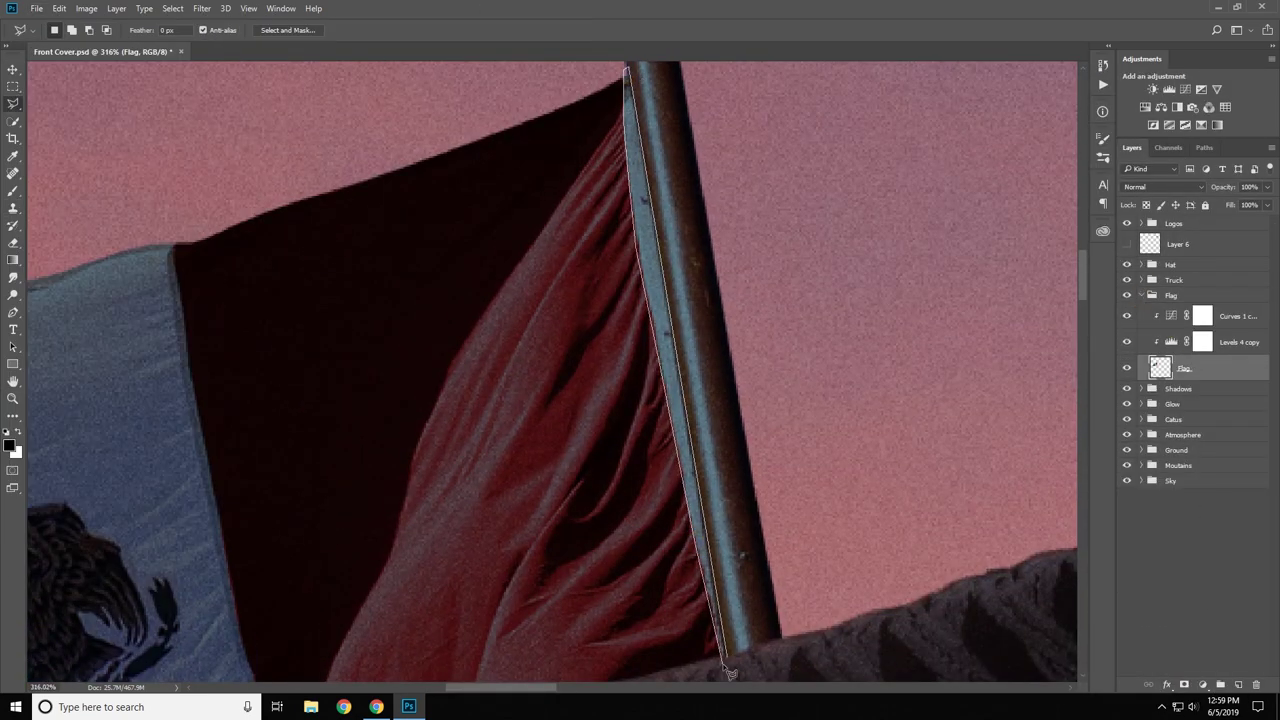
double_click(730, 673)
Step: Zoom around the flag to inspect the bottom and top of the flagpole
key(ctrl+1)
key(ctrl+plus)
key(ctrl+plus)
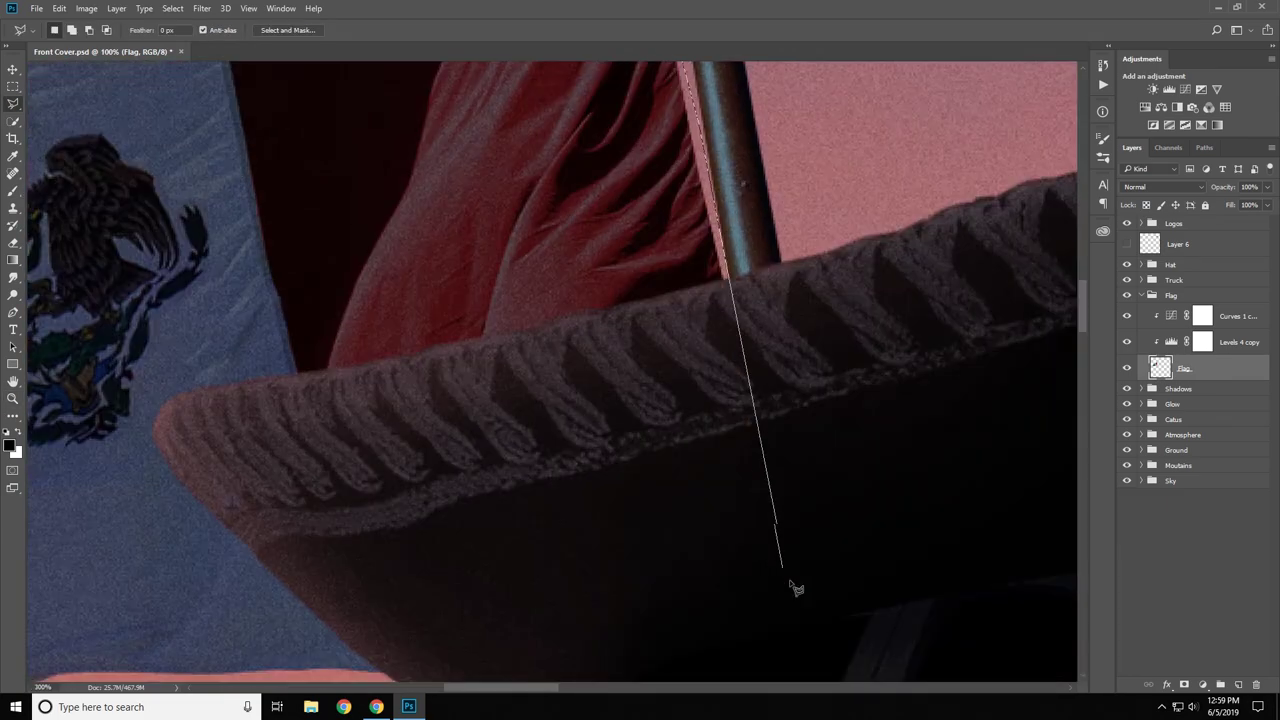
scroll(614, 331, up, 5)
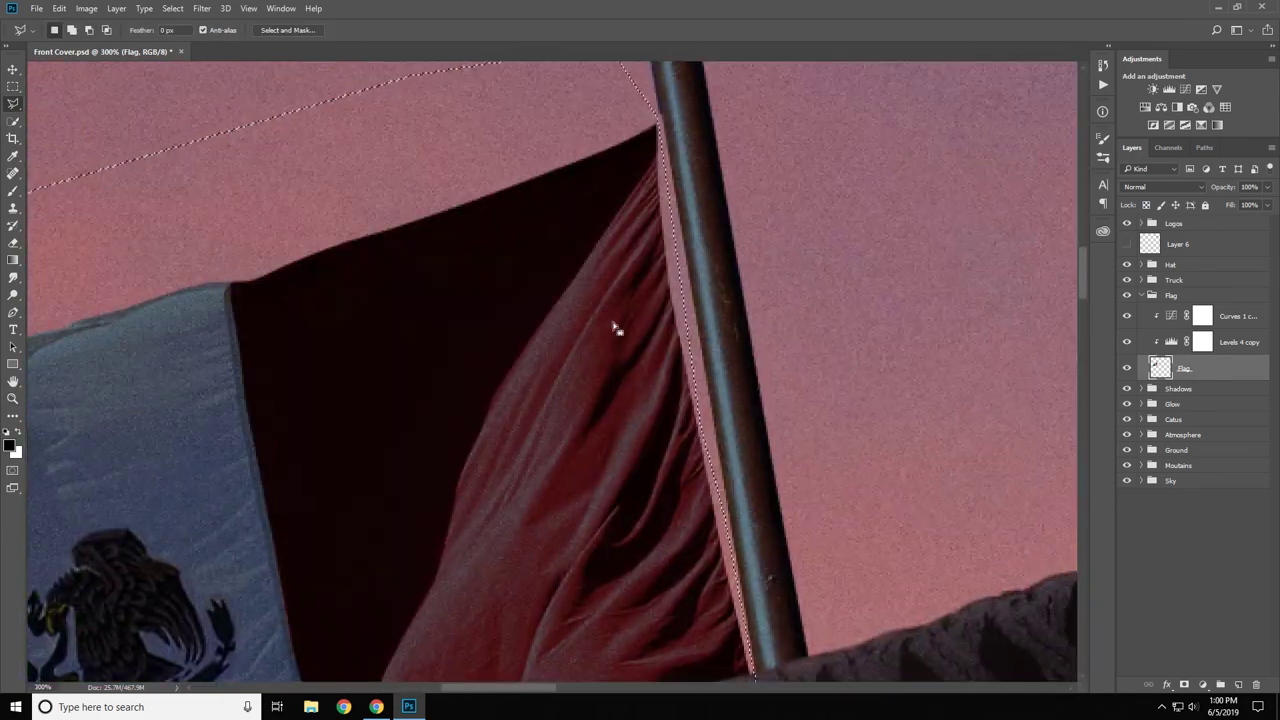
key(ctrl+minus)
key(ctrl+minus)
key(ctrl+plus)
scroll(600, 300, up, 2)
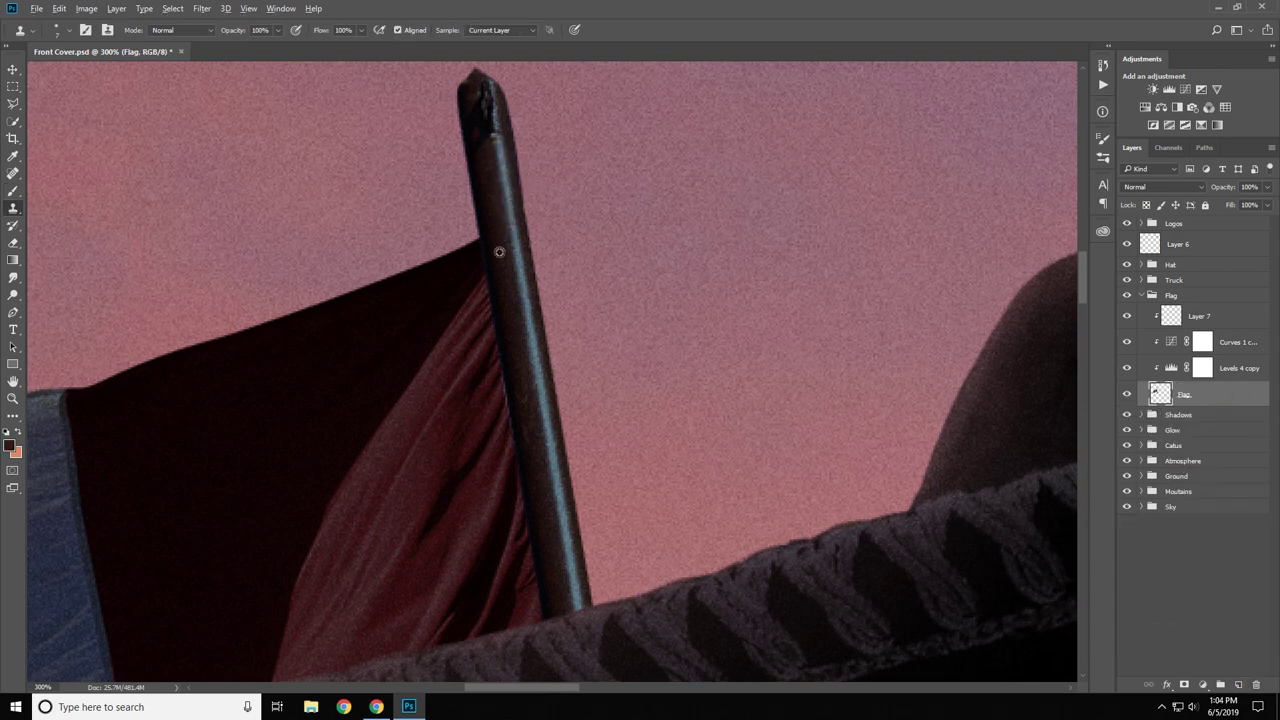
scroll(496, 152, down, 2)
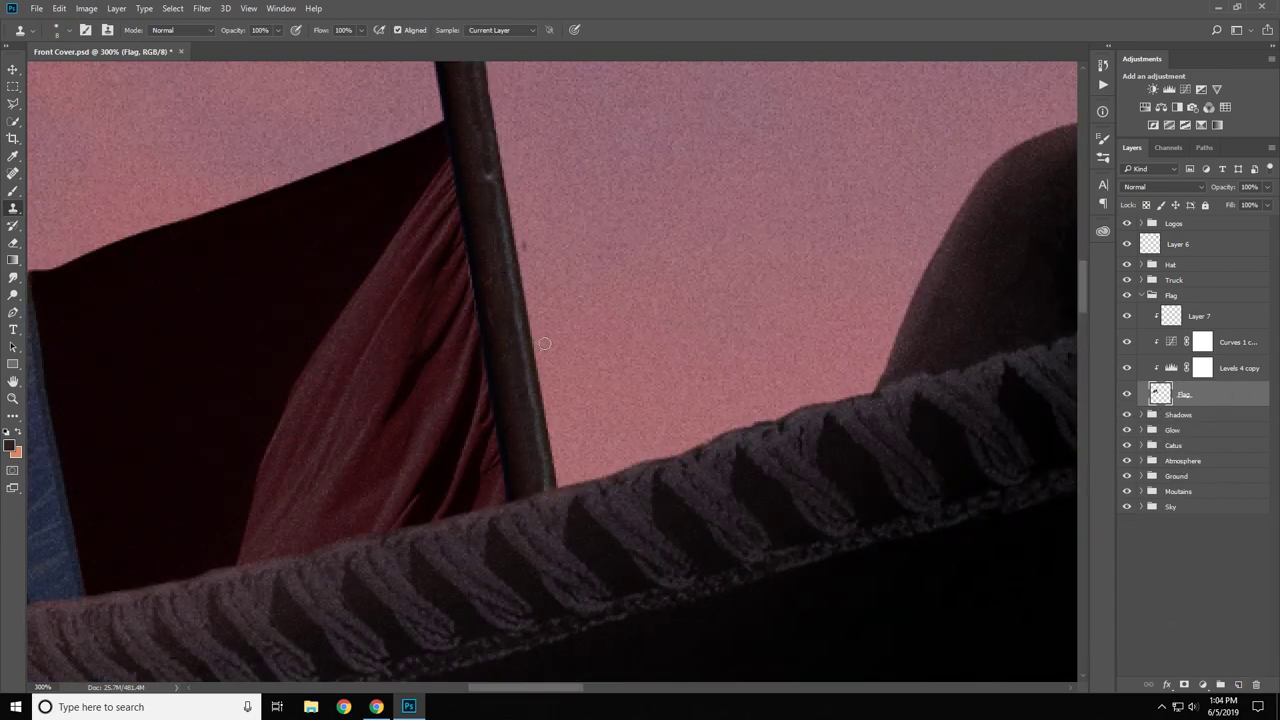
scroll(544, 343, up, 2)
scroll(597, 463, up, 3)
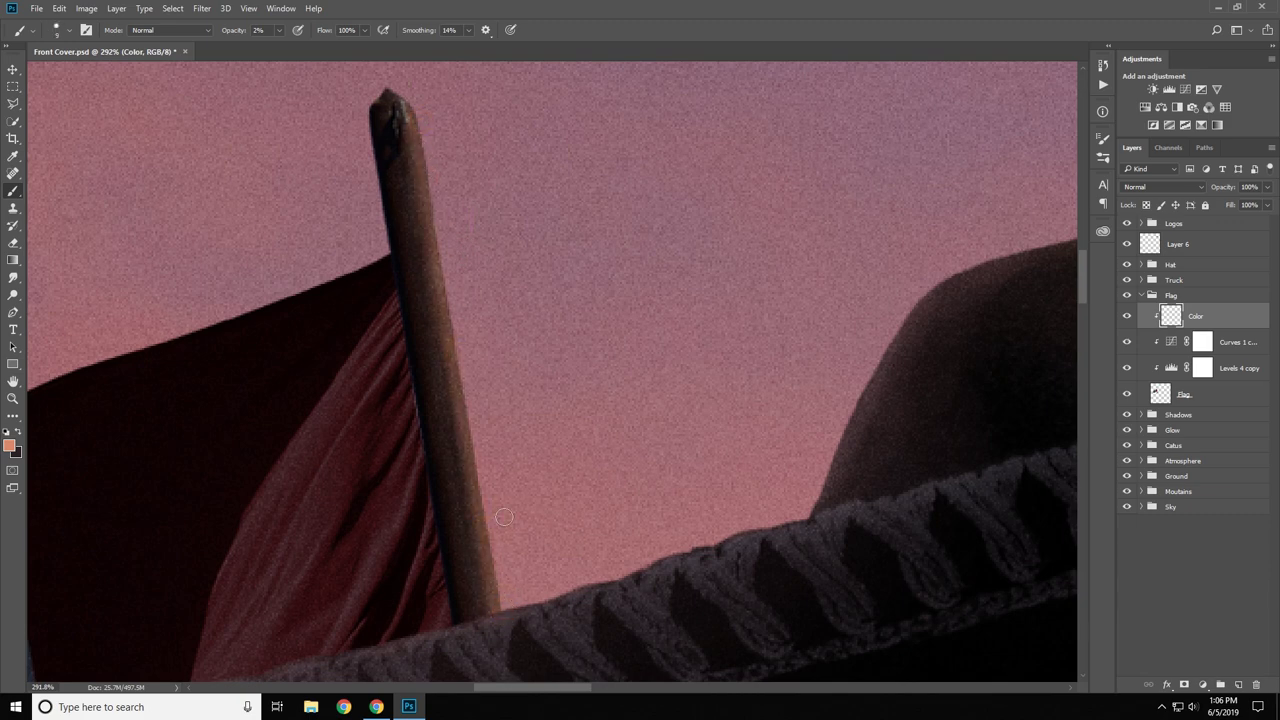
Step: Pan and zoom to bring the flag and truck cab into view
scroll(447, 397, down, 5)
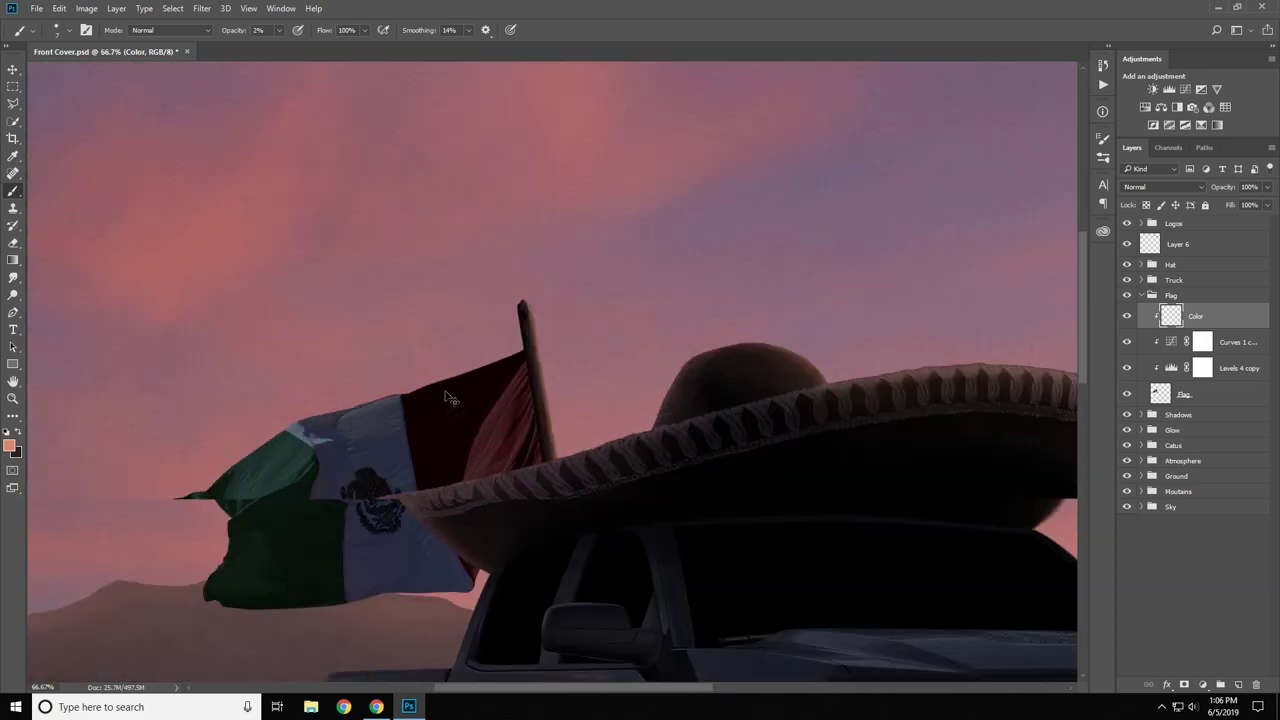
scroll(583, 588, up, 4)
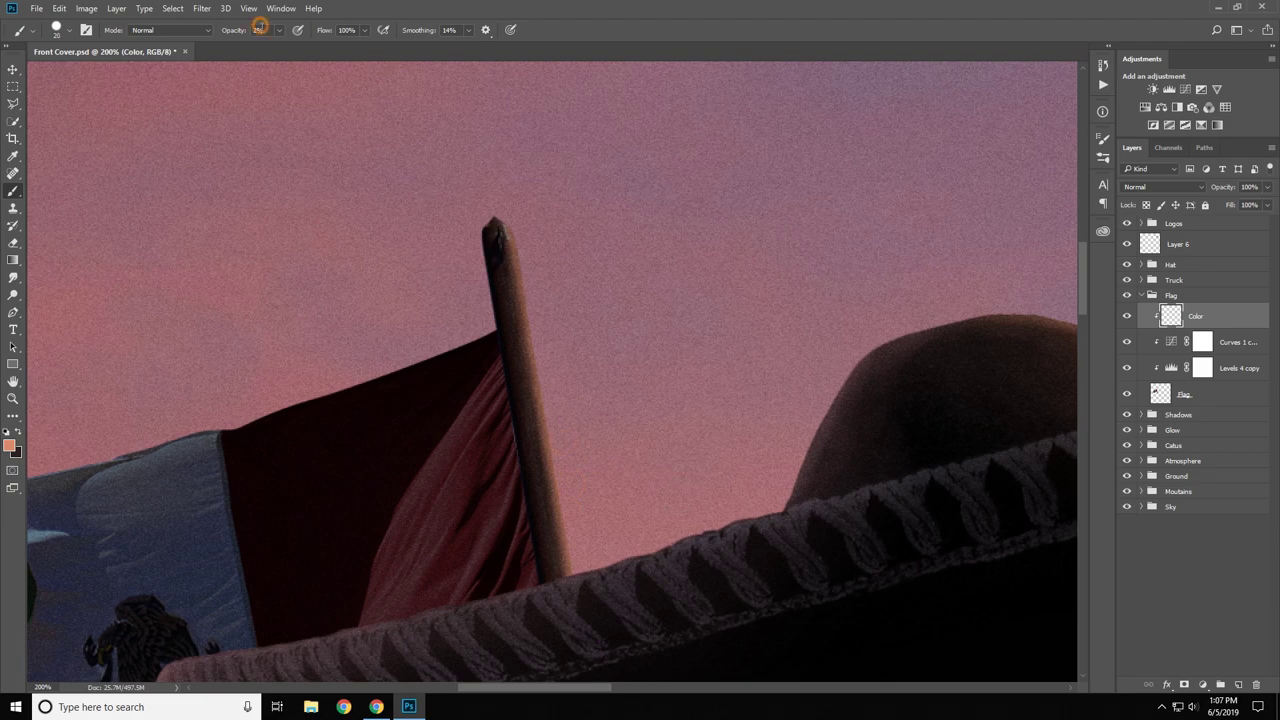
drag(528, 270, 585, 317)
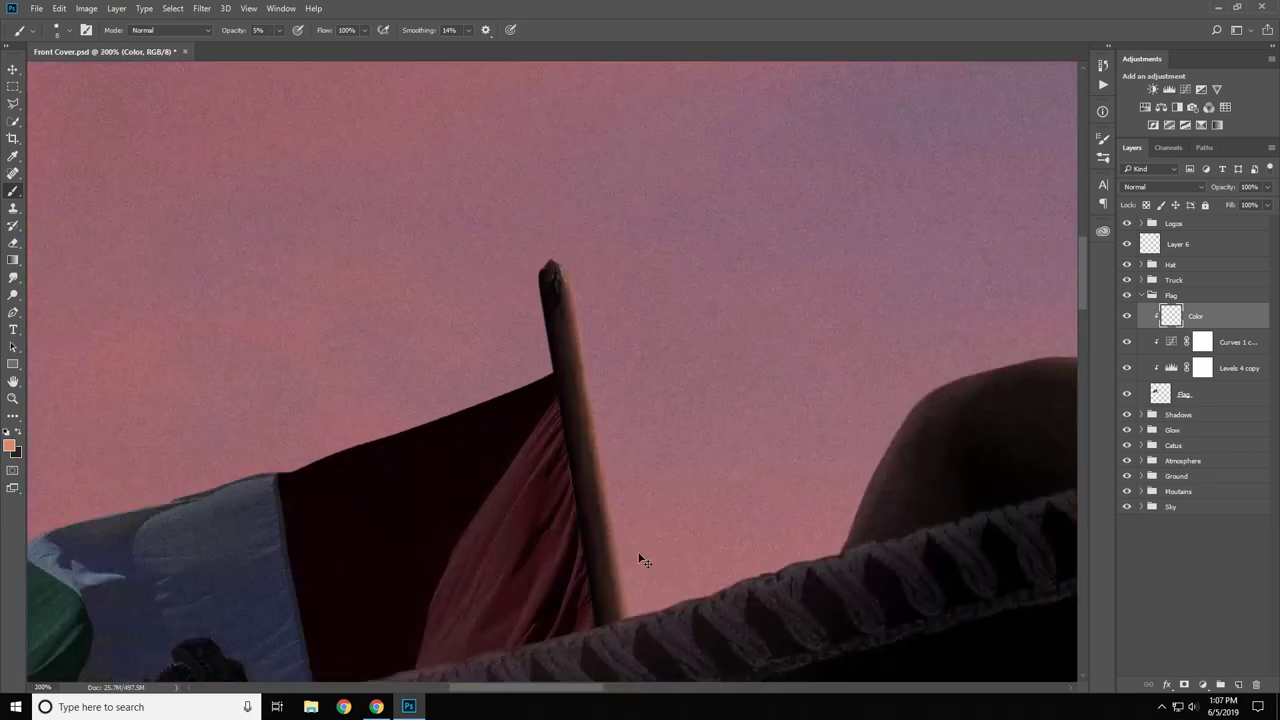
scroll(785, 622, down, 5)
scroll(229, 366, up, 2)
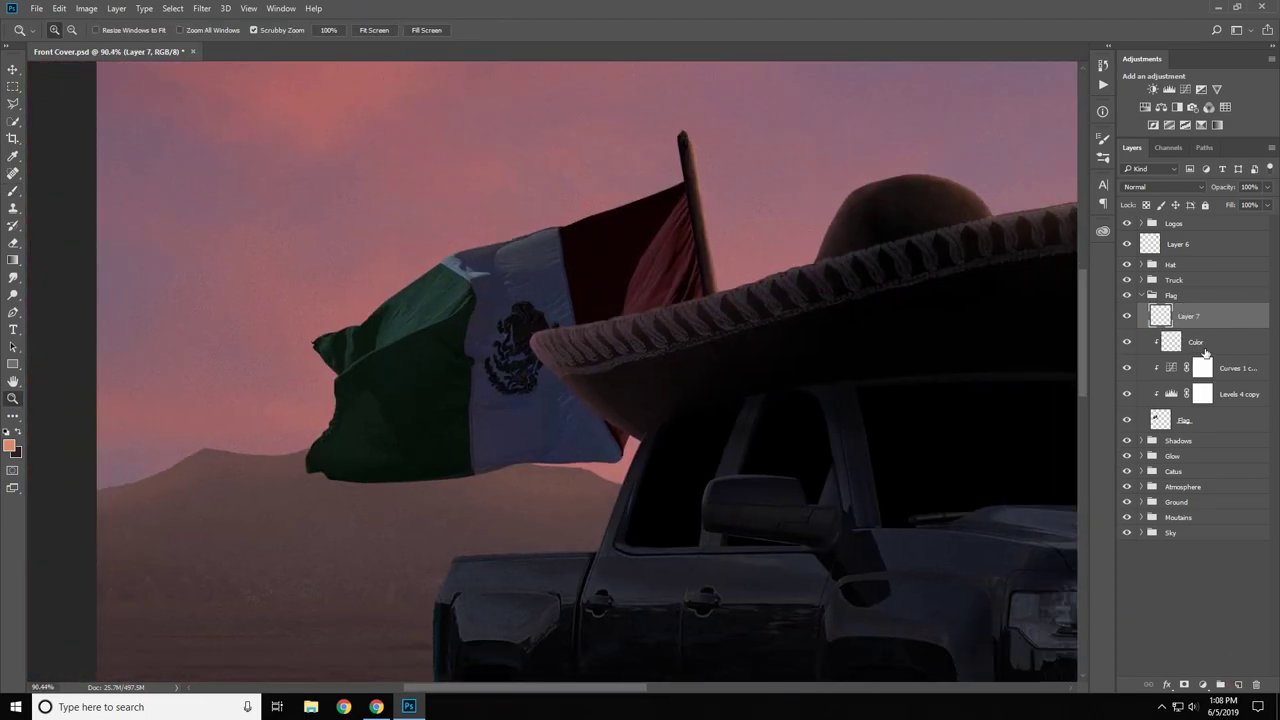
scroll(463, 461, up, 2)
drag(463, 461, 1041, 234)
Step: Paint a soft warm tint up the flagpole to its tip with the 2% brush
key(b)
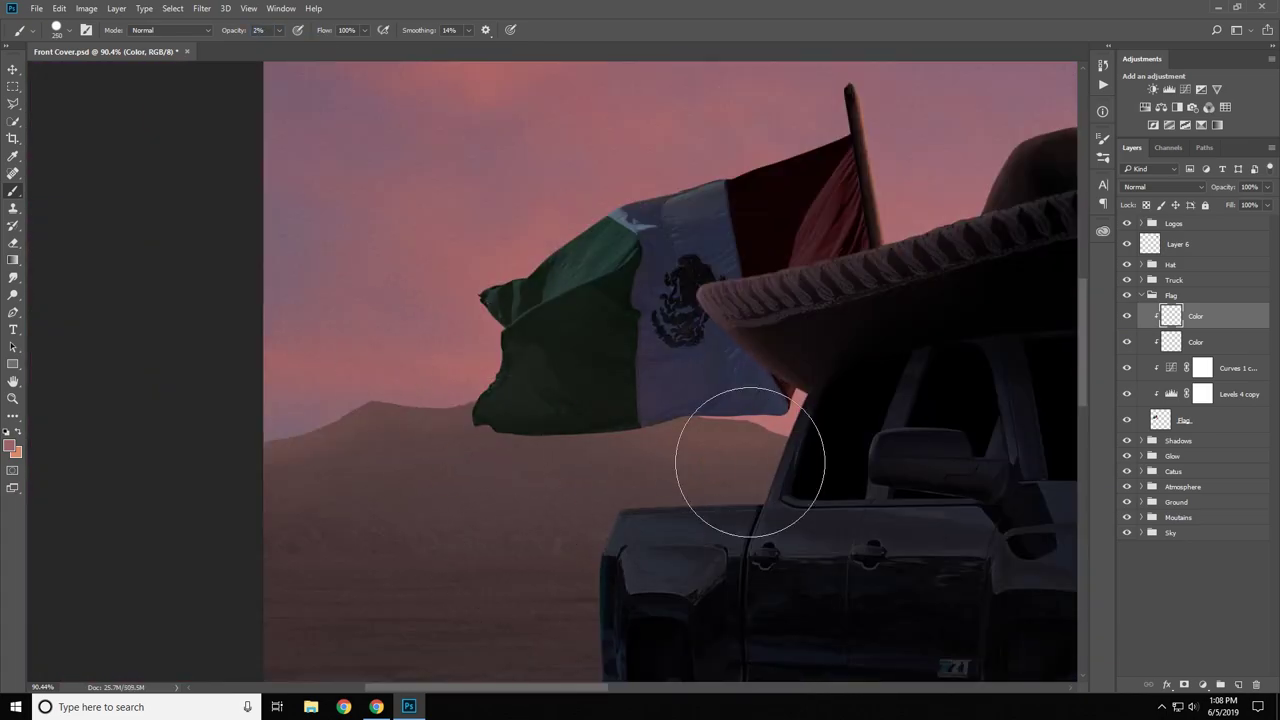
scroll(775, 500, down, 3)
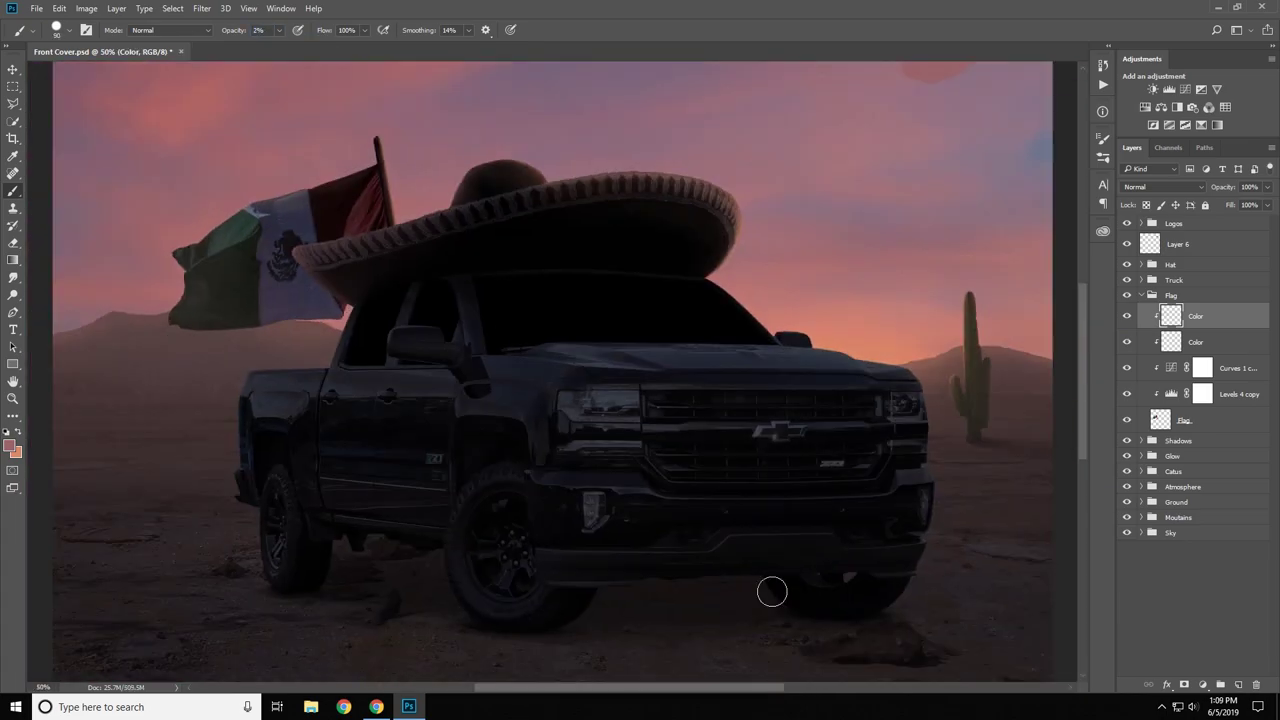
scroll(657, 391, up, 2)
scroll(726, 470, up, 1)
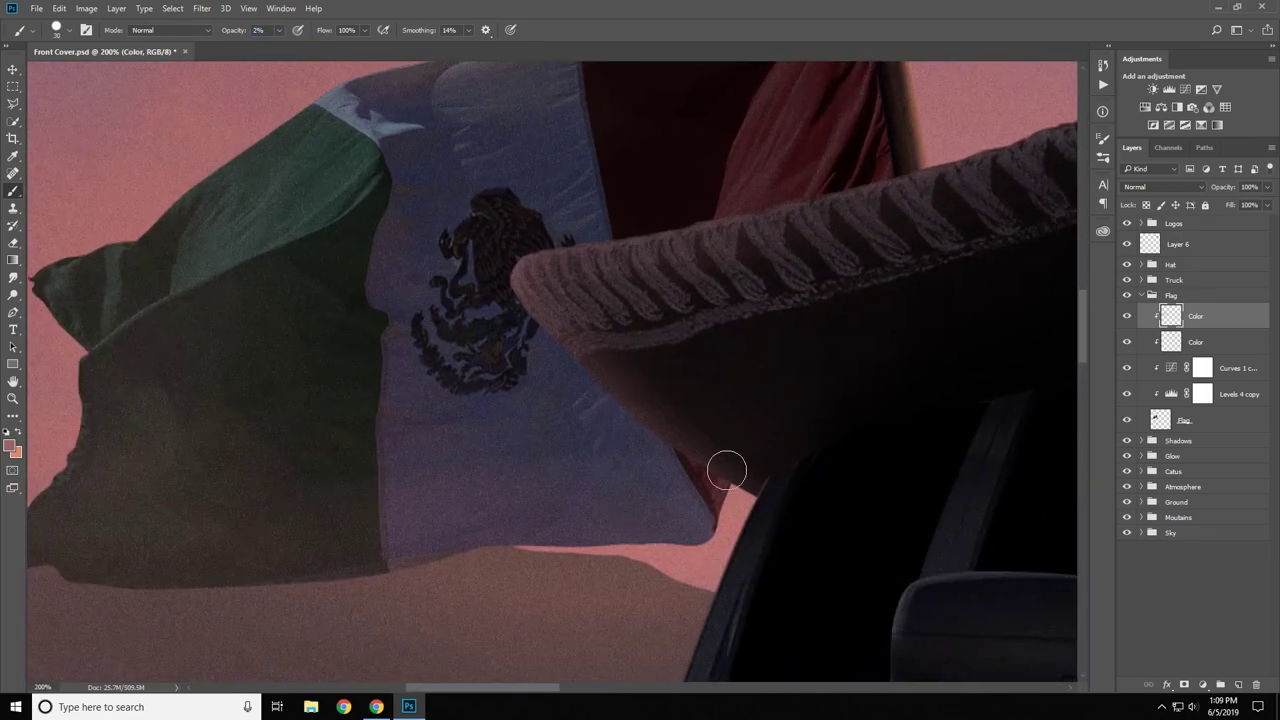
scroll(694, 373, up, 5)
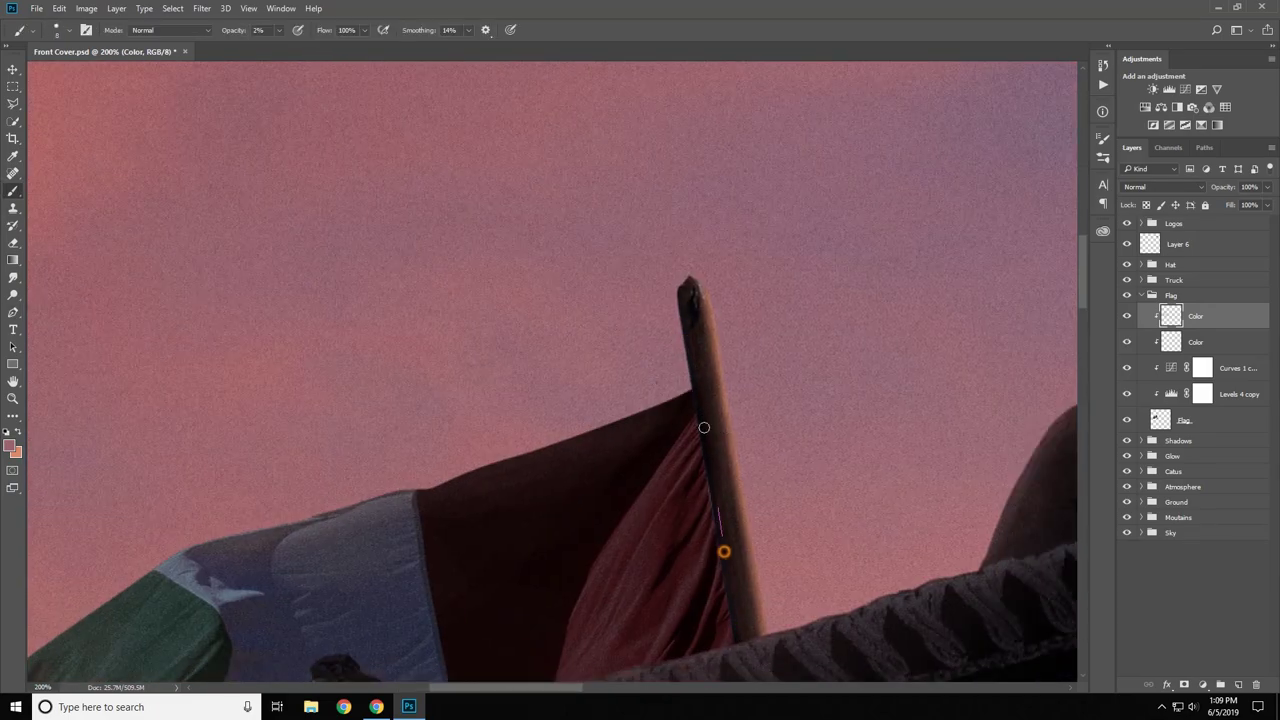
drag(704, 427, 685, 290)
Step: Scroll and pan to bring more of the flag into view
scroll(694, 400, down, 5)
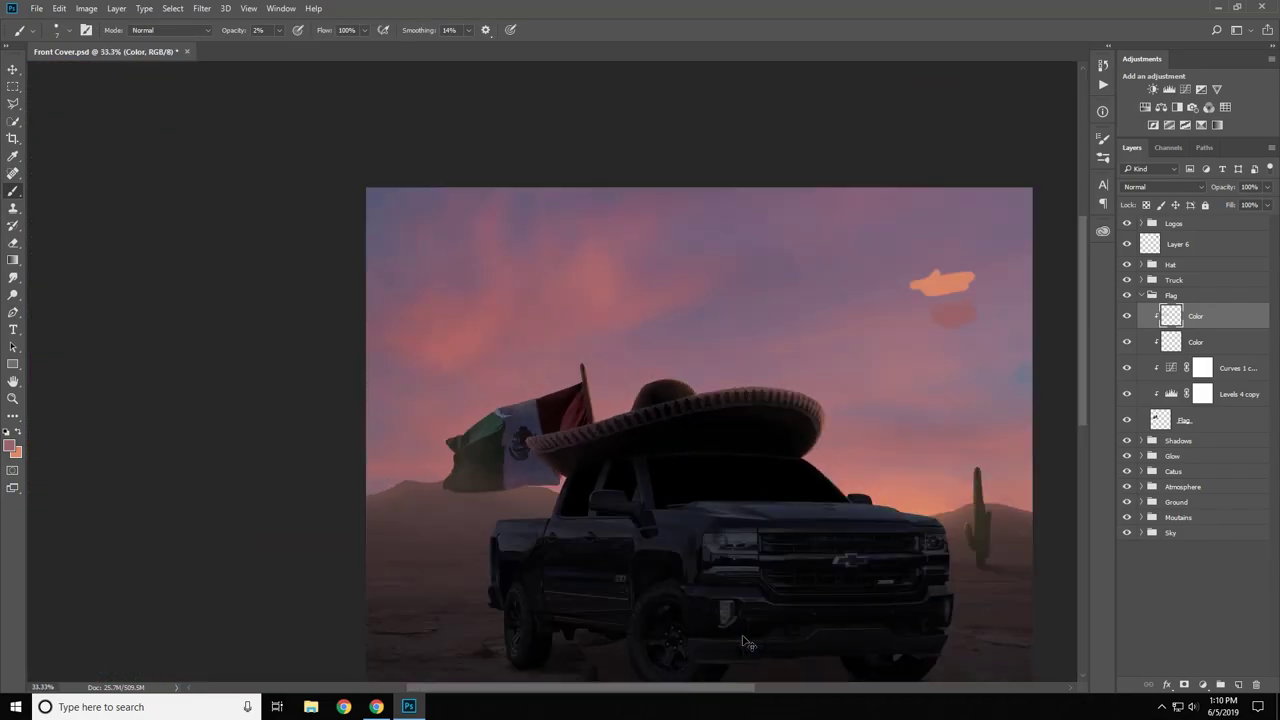
scroll(694, 400, up, 2)
scroll(760, 360, down, 2)
scroll(840, 335, up, 4)
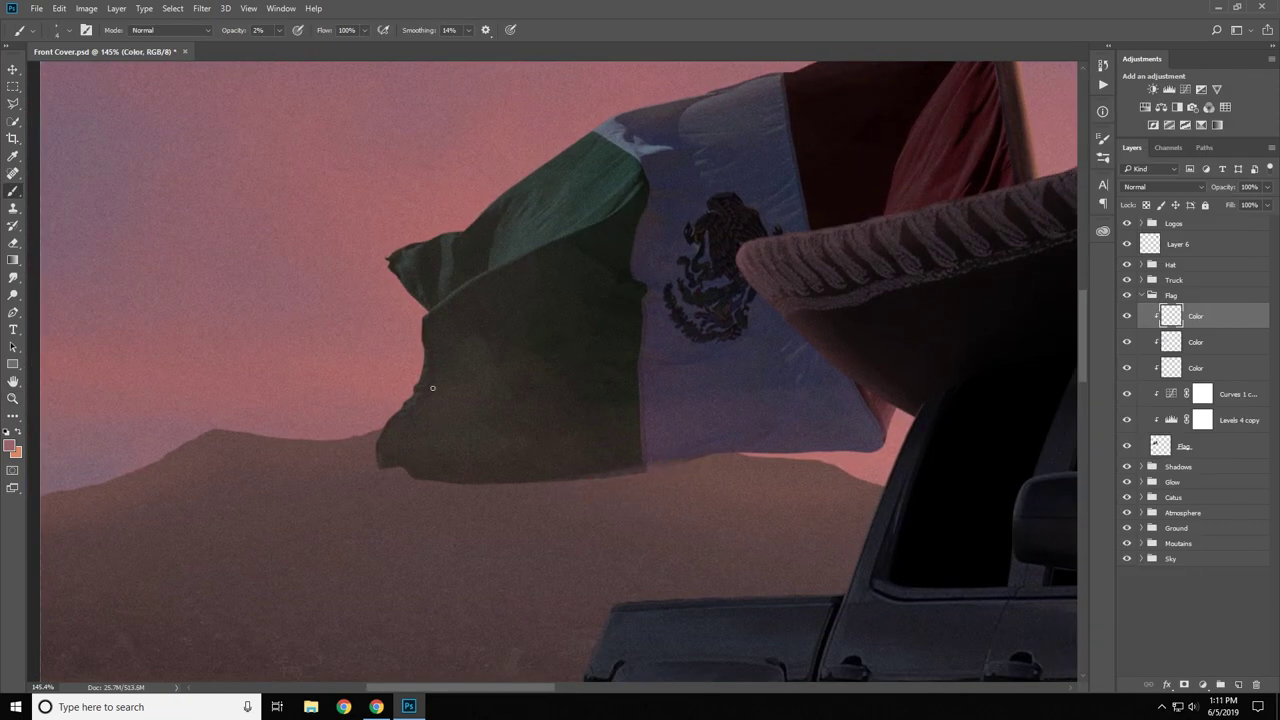
scroll(692, 416, down, 5)
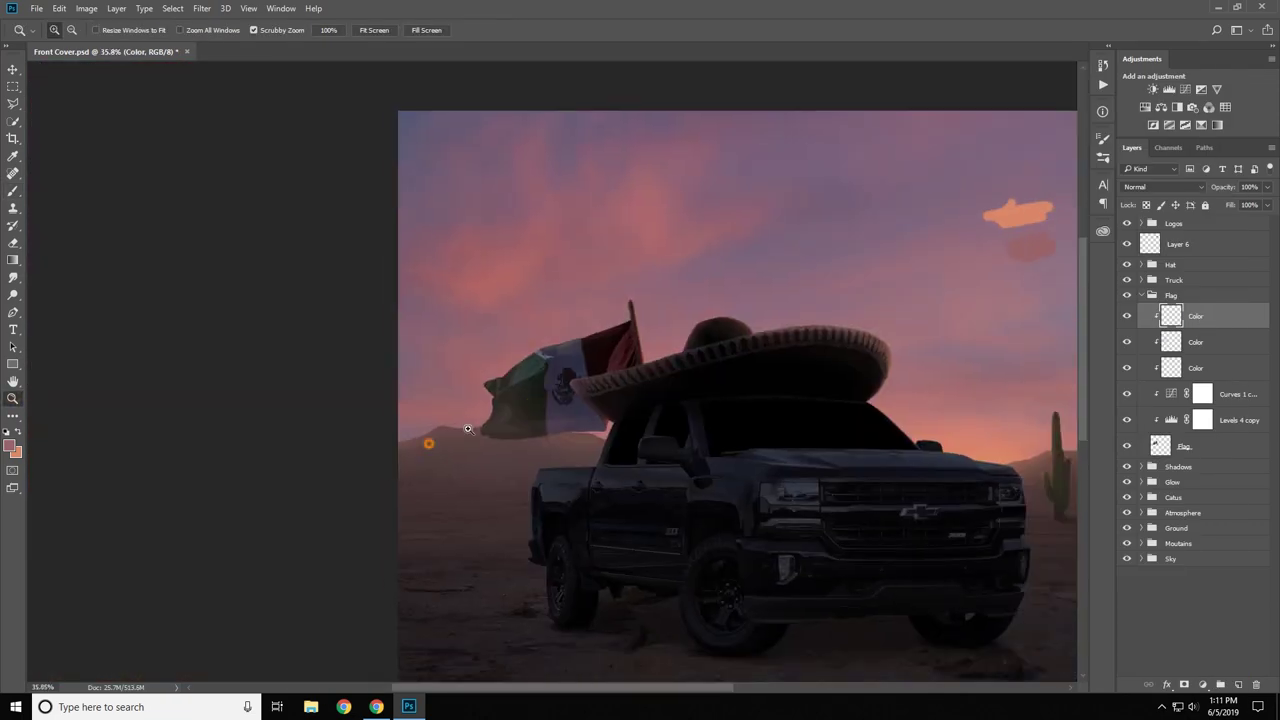
scroll(417, 443, up, 5)
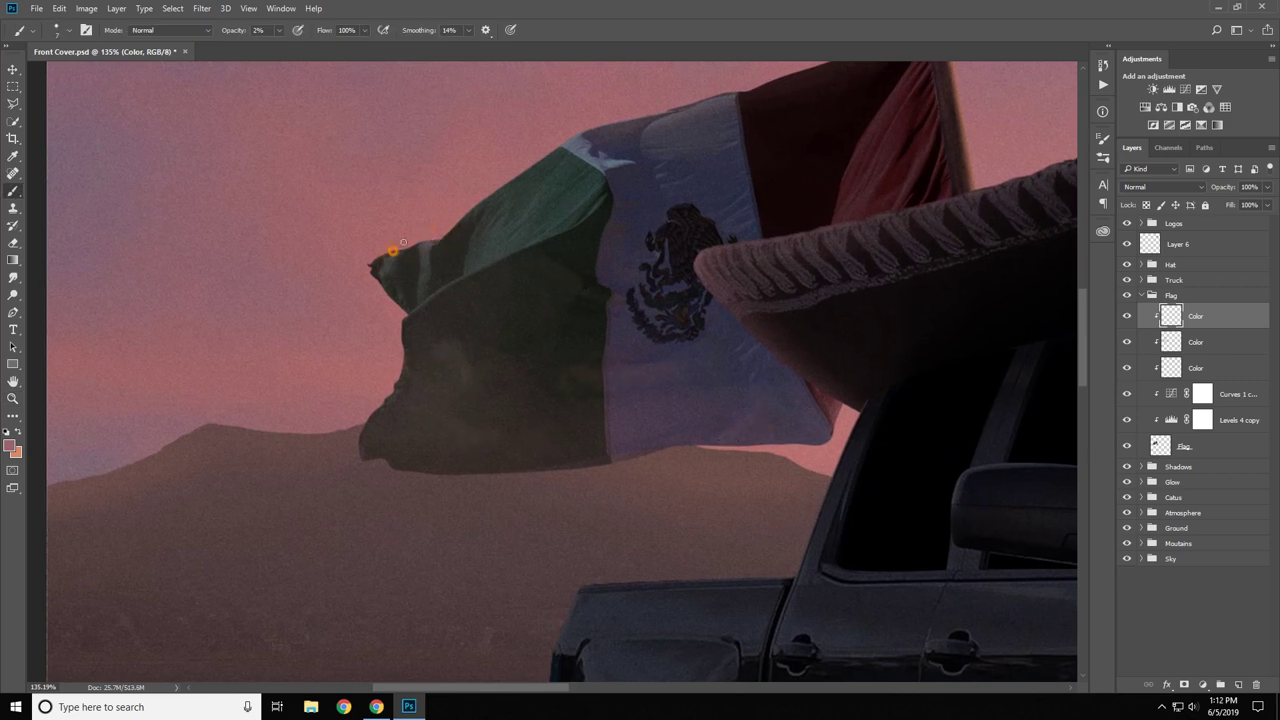
drag(694, 95, 675, 203)
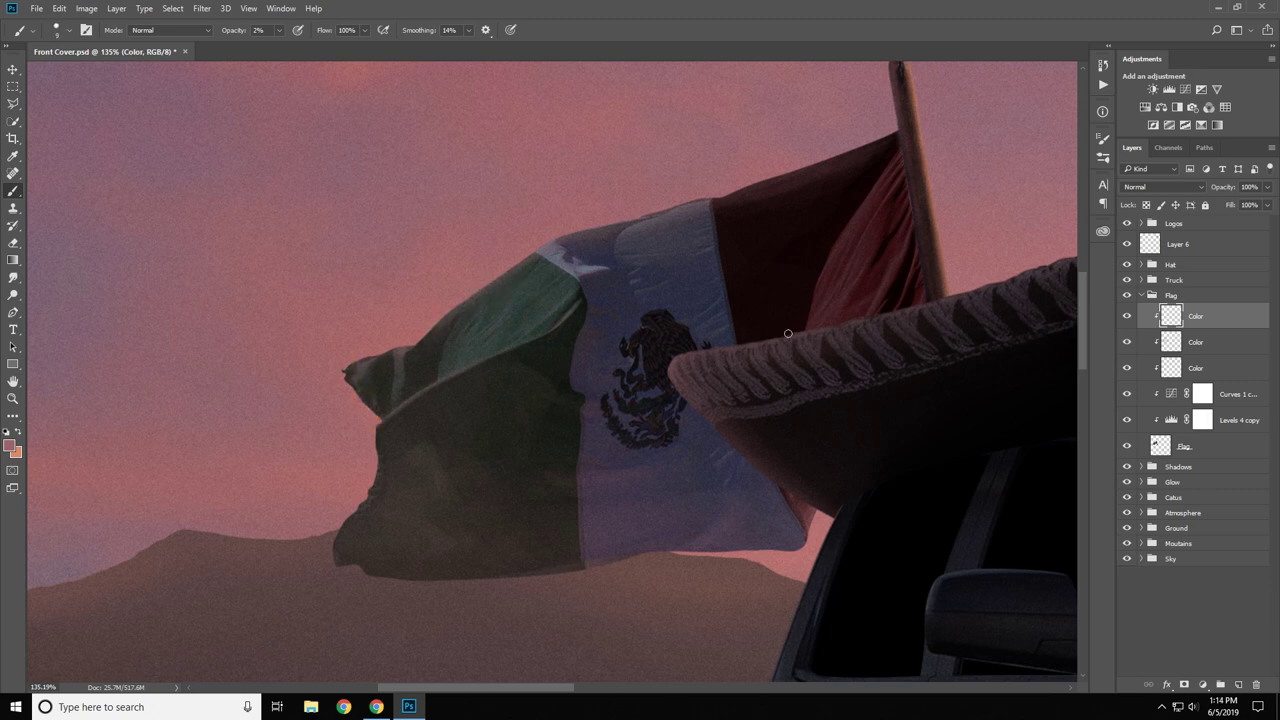
Step: Zoom out to check the tinting across the whole cover
key(ctrl+0)
click(13, 398)
click(470, 342)
alt+click(470, 342)
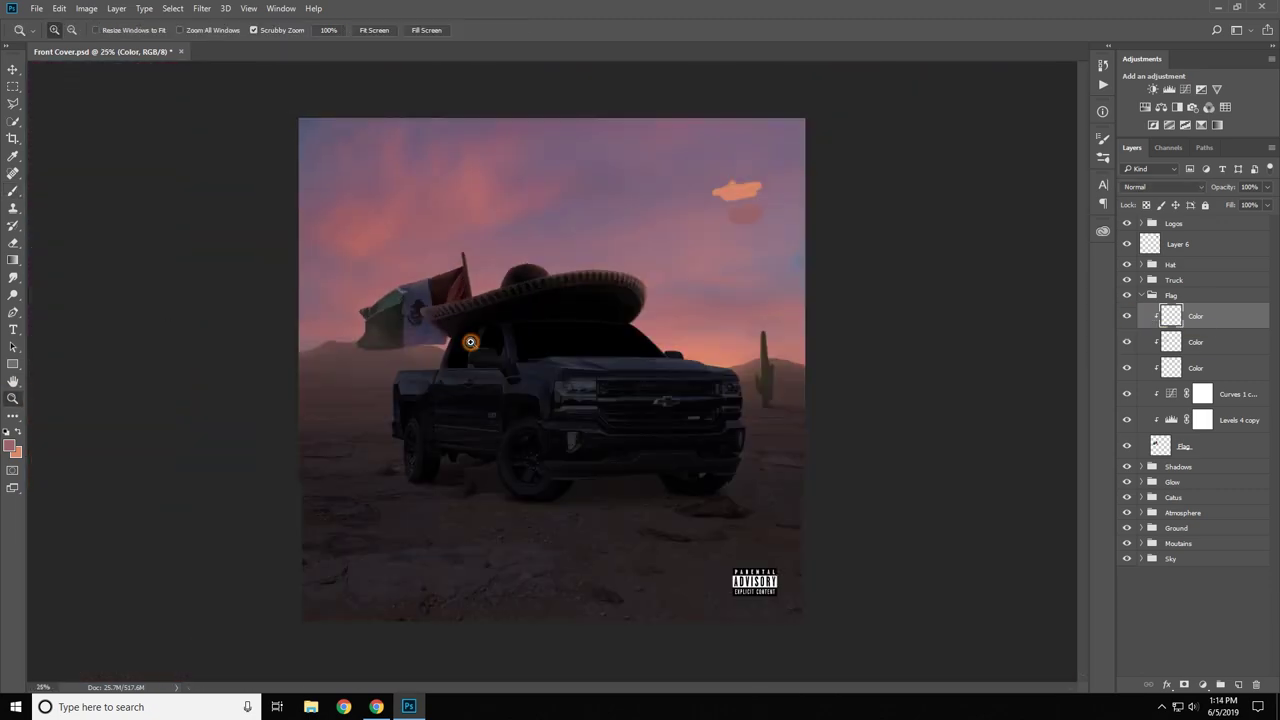
click(470, 342)
Step: Add a Curves adjustment above Sky and bend its red, green and blue curves
key(b)
key(z)
alt+click(270, 374)
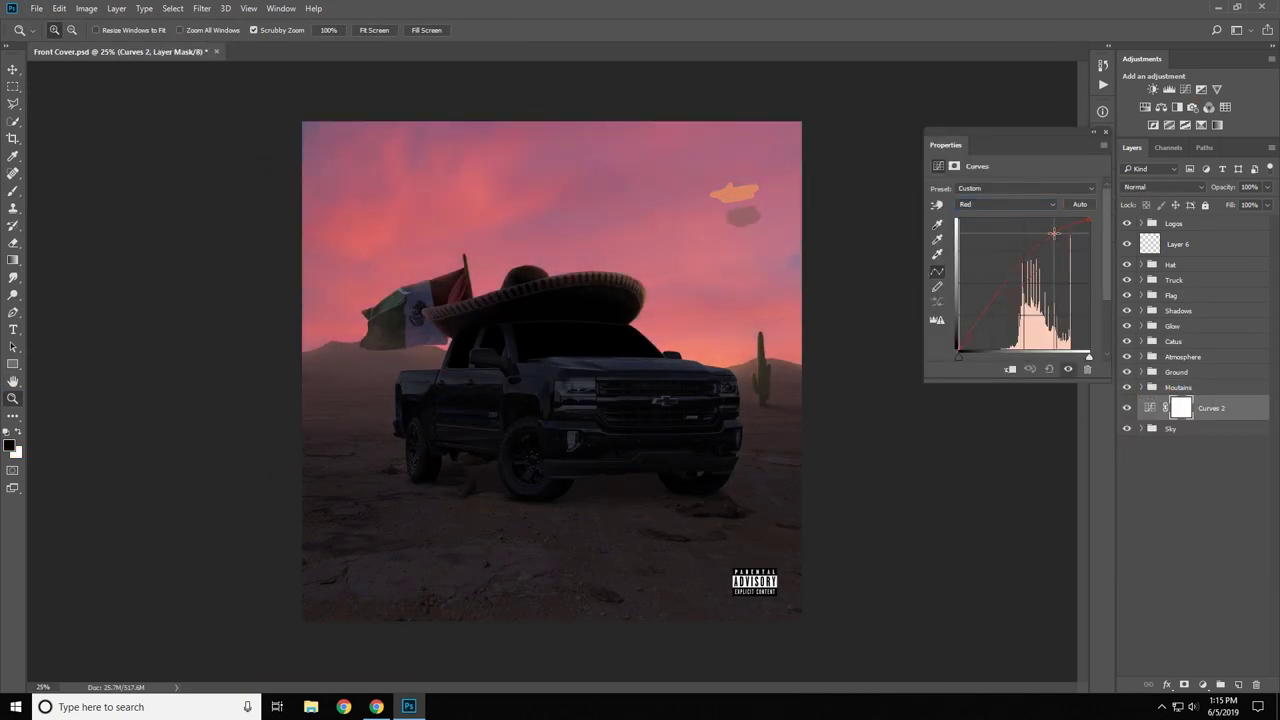
mouse_move(1015, 300)
mouse_down()
mouse_move(1011, 310)
mouse_move(1059, 262)
mouse_up()
key(alt+5)
key(alt+4)
key(alt+5)
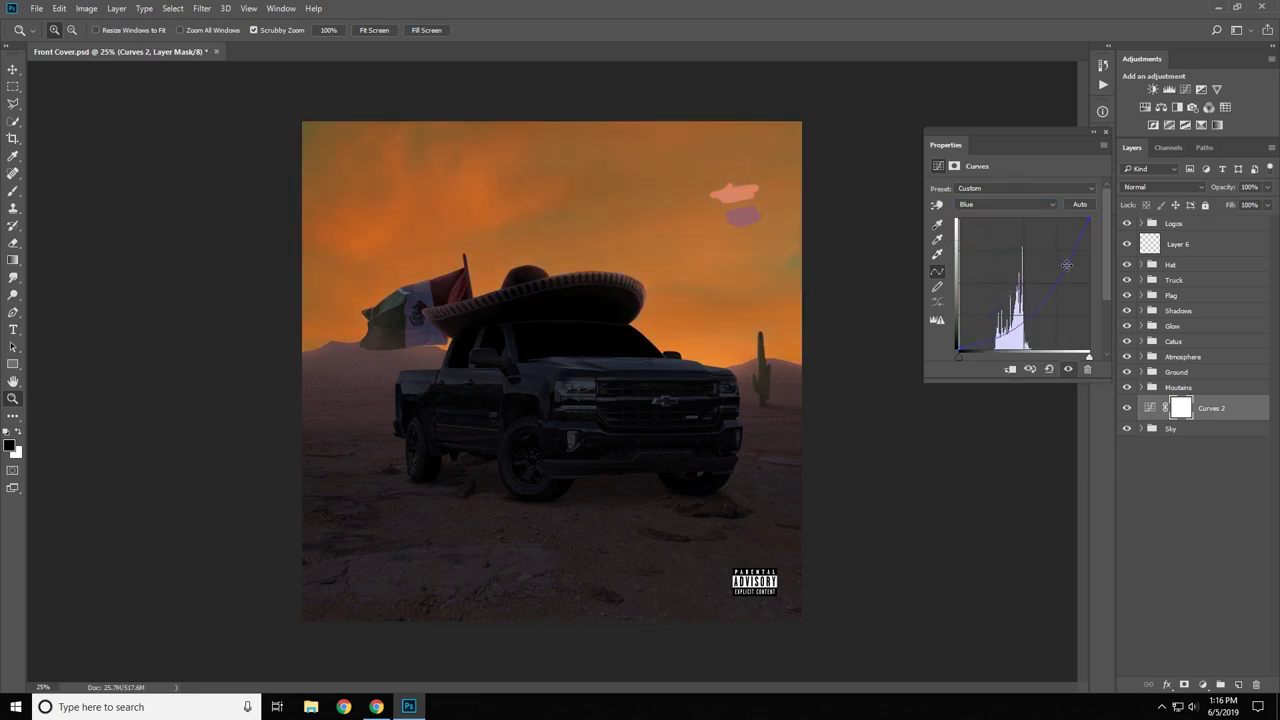
Step: Add Curves 3, pulling the green curve down and reshaping blue to warm the sky pink
click(1169, 89)
key(alt+4)
drag(1059, 249, 1048, 247)
key(alt+5)
drag(992, 297, 1000, 285)
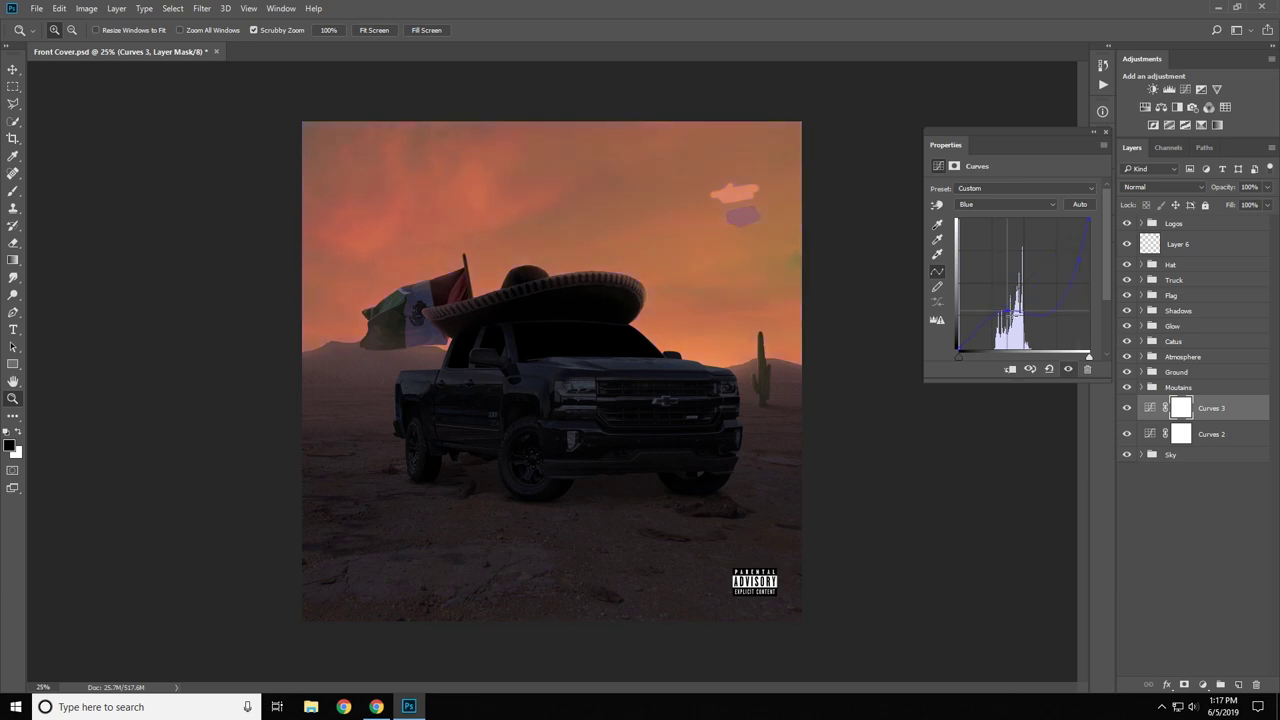
Step: Invert the Curves 3 mask for a gradient, then group both Curves into a folder named Adj
click(1134, 409)
key(g)
key(ctrl+i)
shift+click(1175, 434)
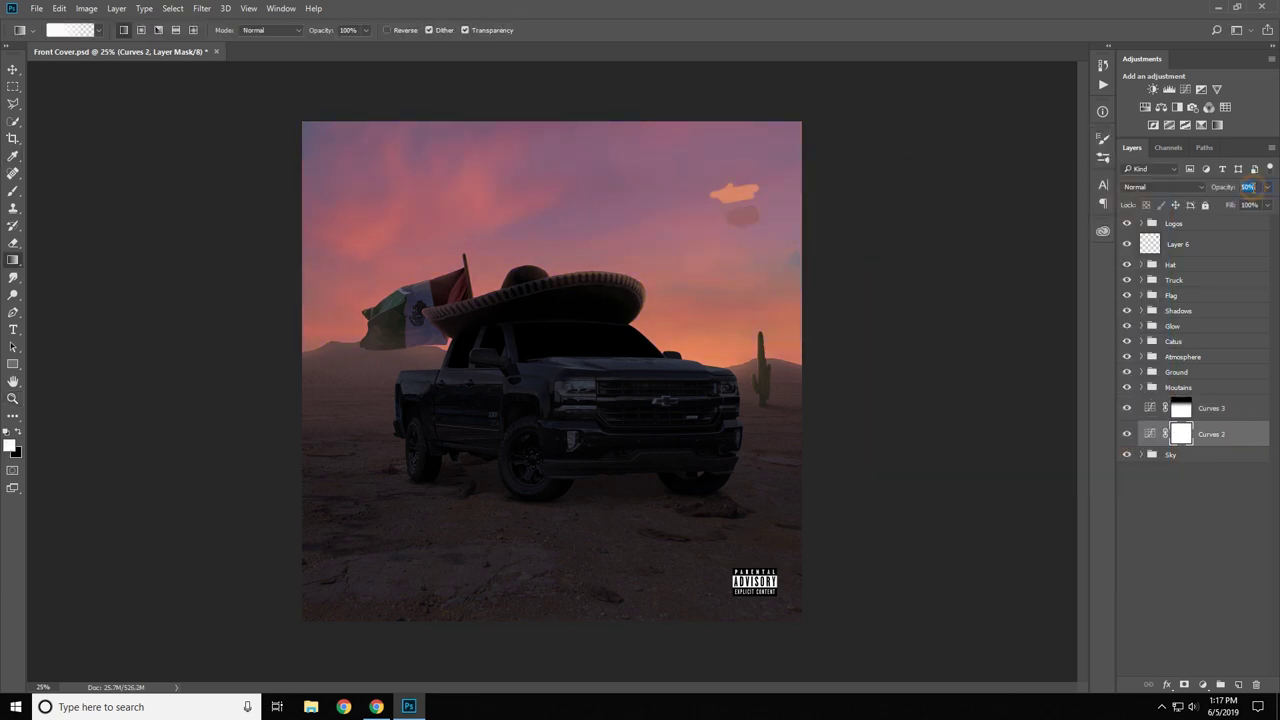
key(ctrl+g)
text(j.)
key(Return)
right_click(1242, 402)
Step: Label the Adj. folder red and lower the Flag layer's Blues saturation to -35
click(1090, 526)
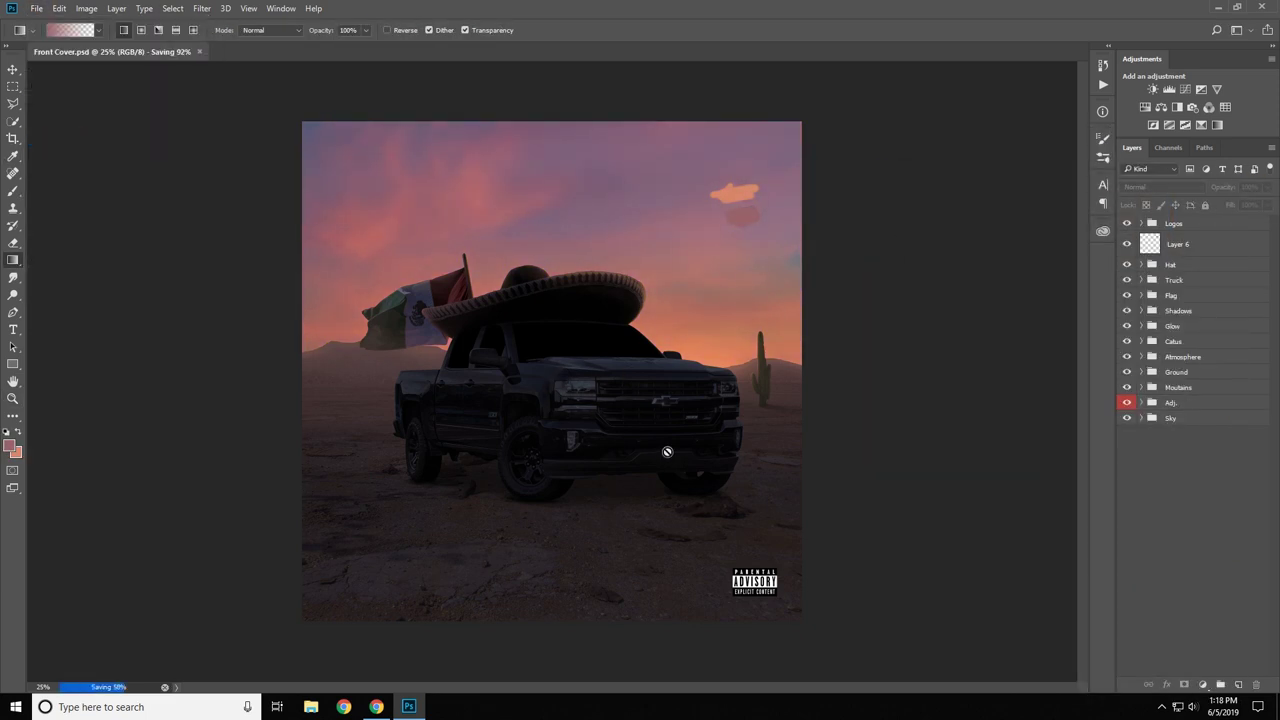
click(1141, 295)
click(1185, 446)
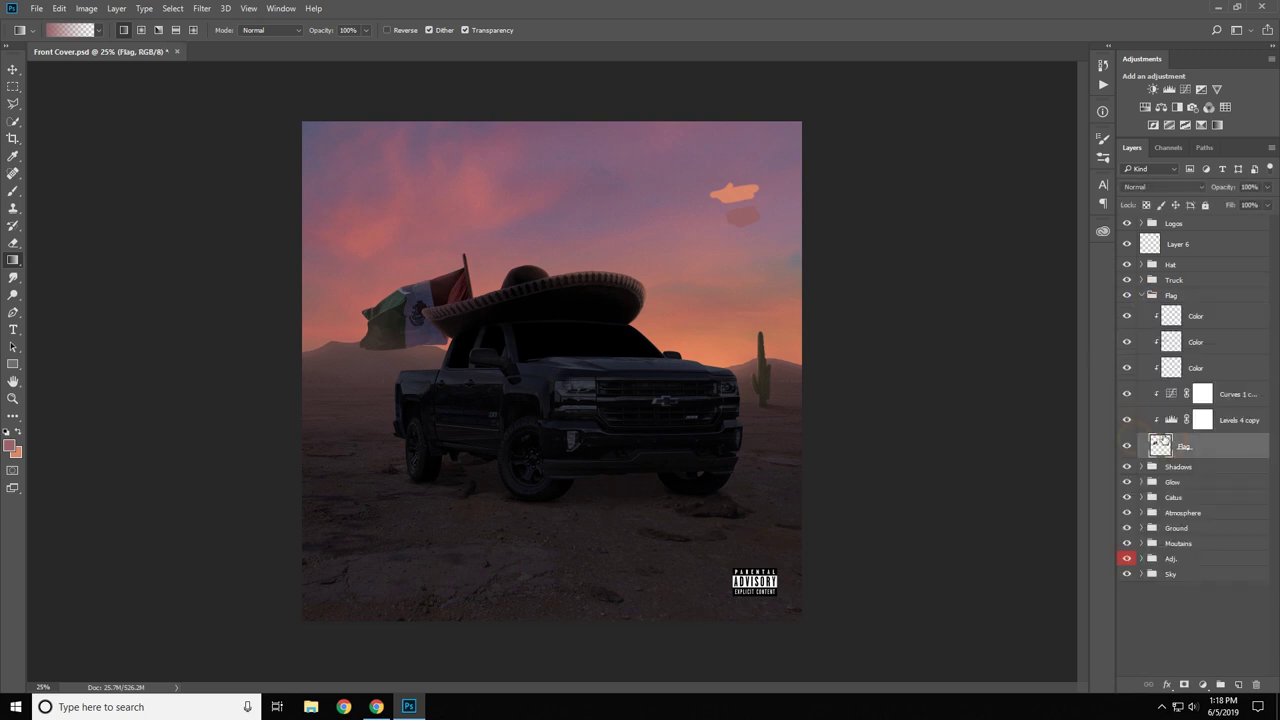
key(ctrl+u)
click(888, 190)
click(860, 243)
Step: Place a stock image into the cover as a new layer above the Calus group
key(alt+5)
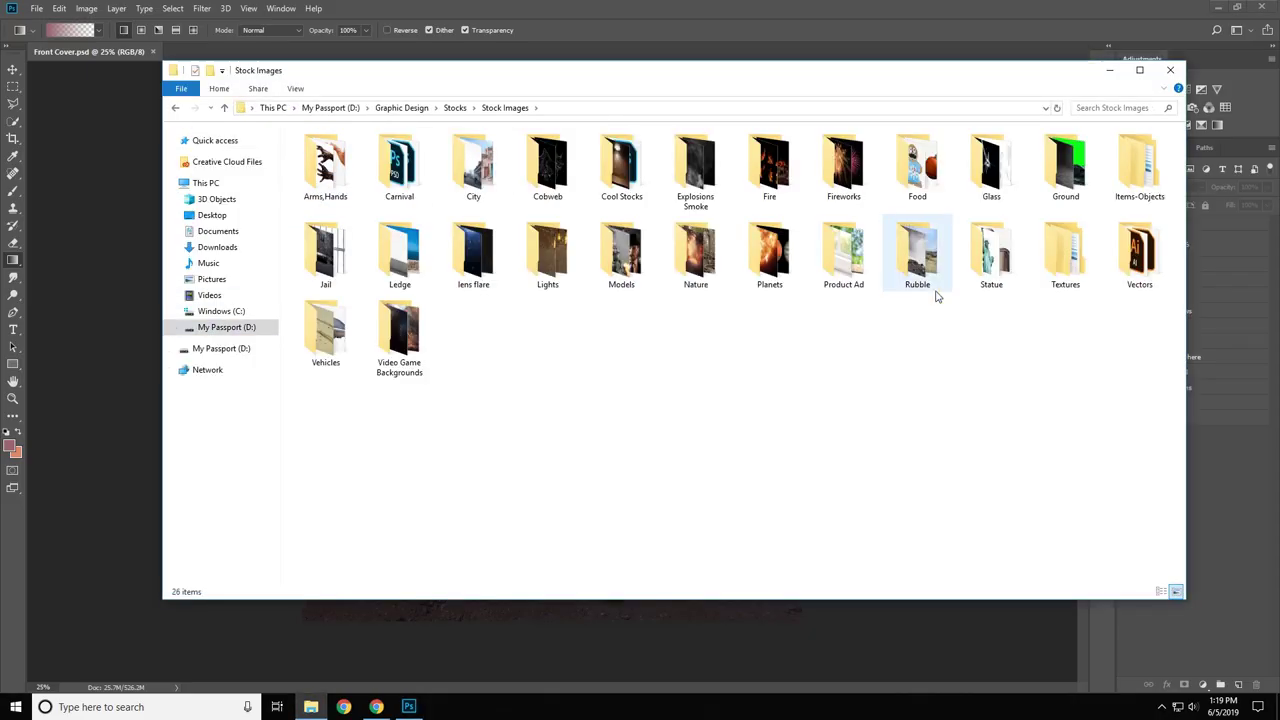
click(1180, 341)
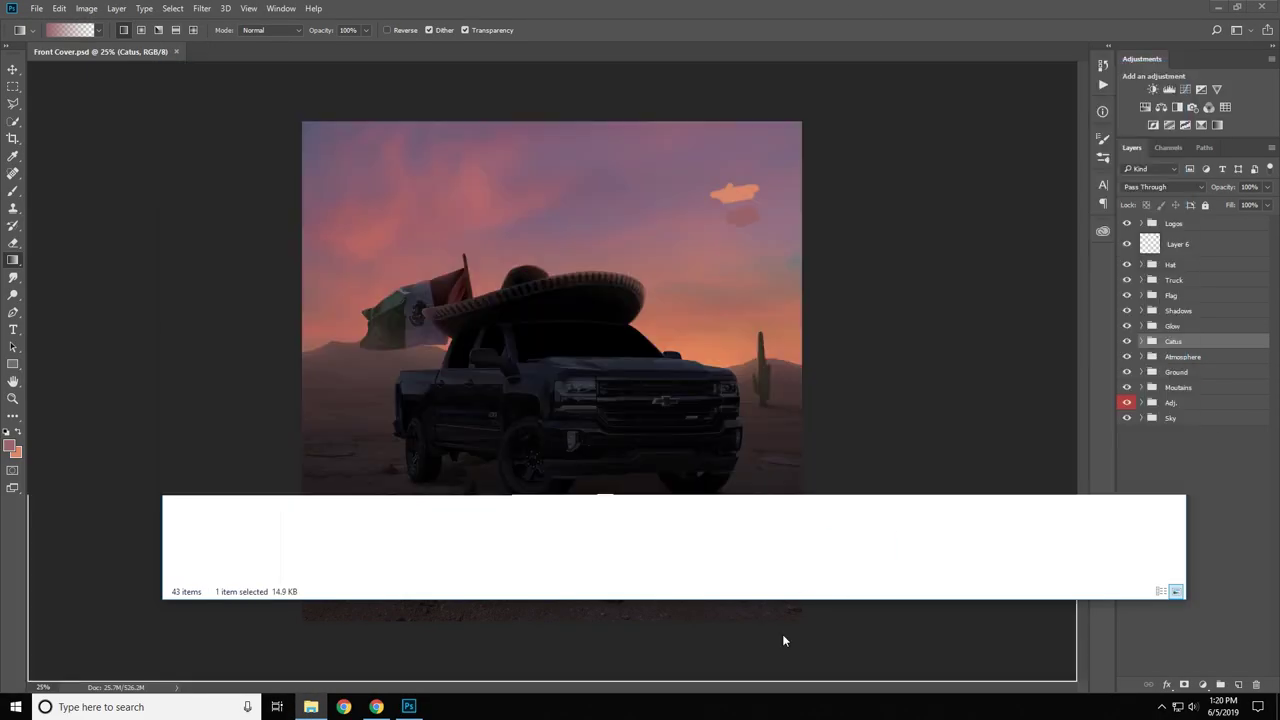
drag(514, 429, 478, 361)
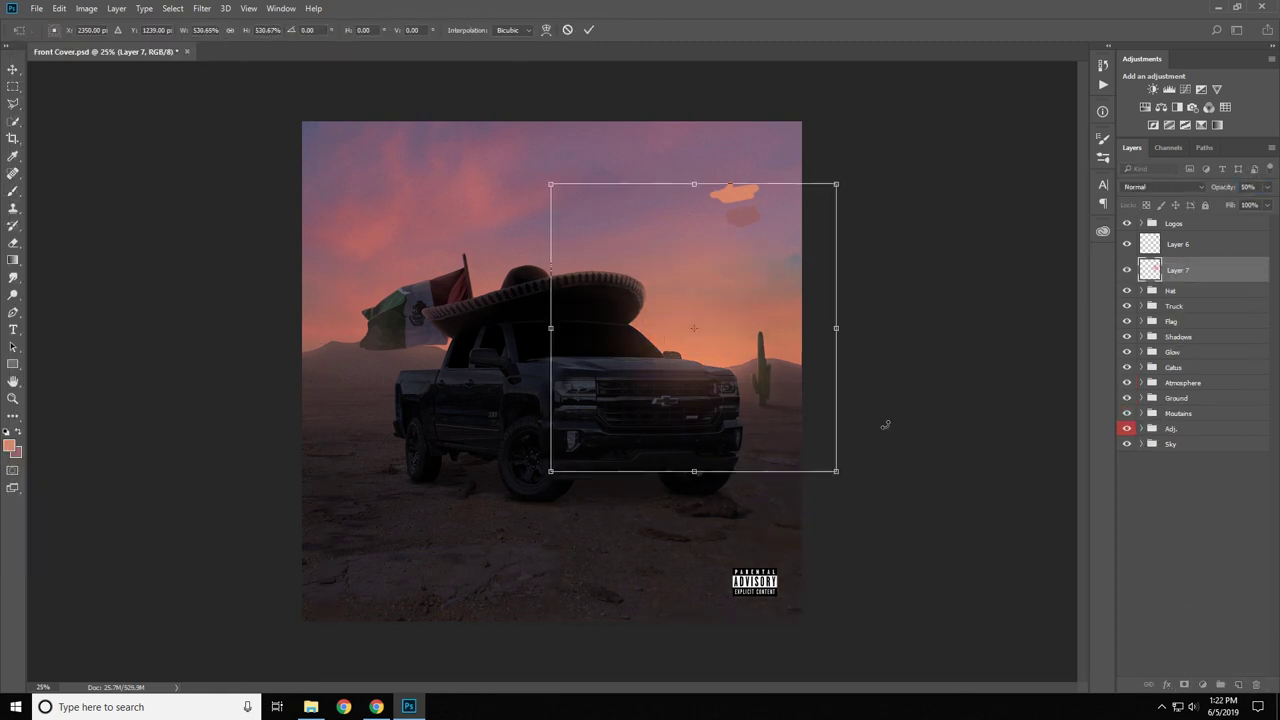
Step: Commit the placed image and adjust the new layer's opacity
key(Return)
key(b)
click(1250, 187)
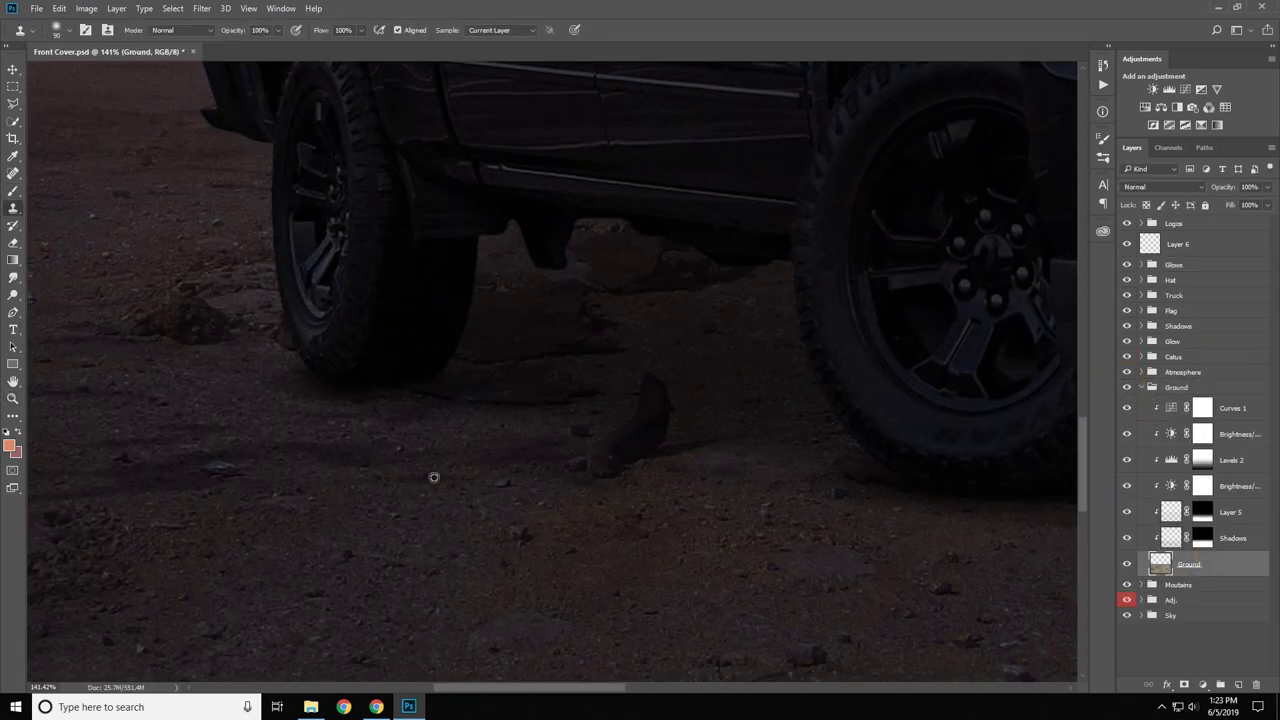
Step: Clone ground texture over the dirt patch by the truck's front wheel
scroll(800, 451, down, 2)
scroll(580, 506, down, 2)
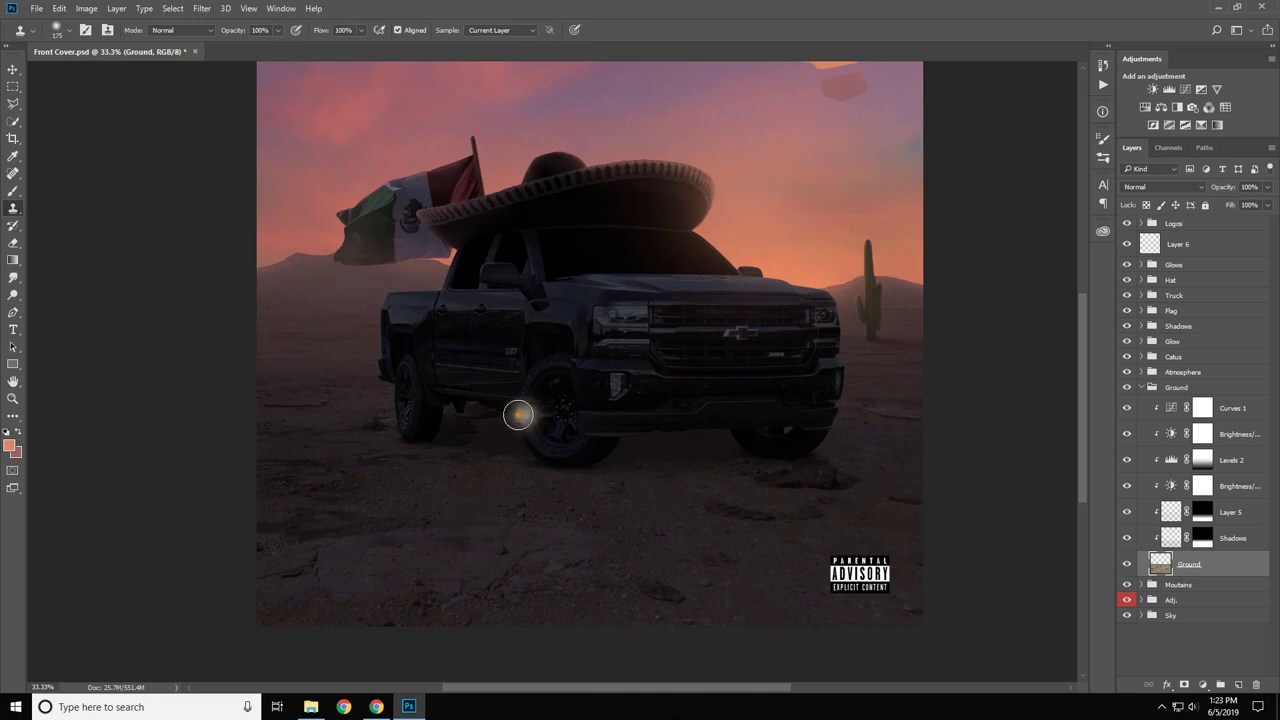
alt+click(366, 487)
click(522, 514)
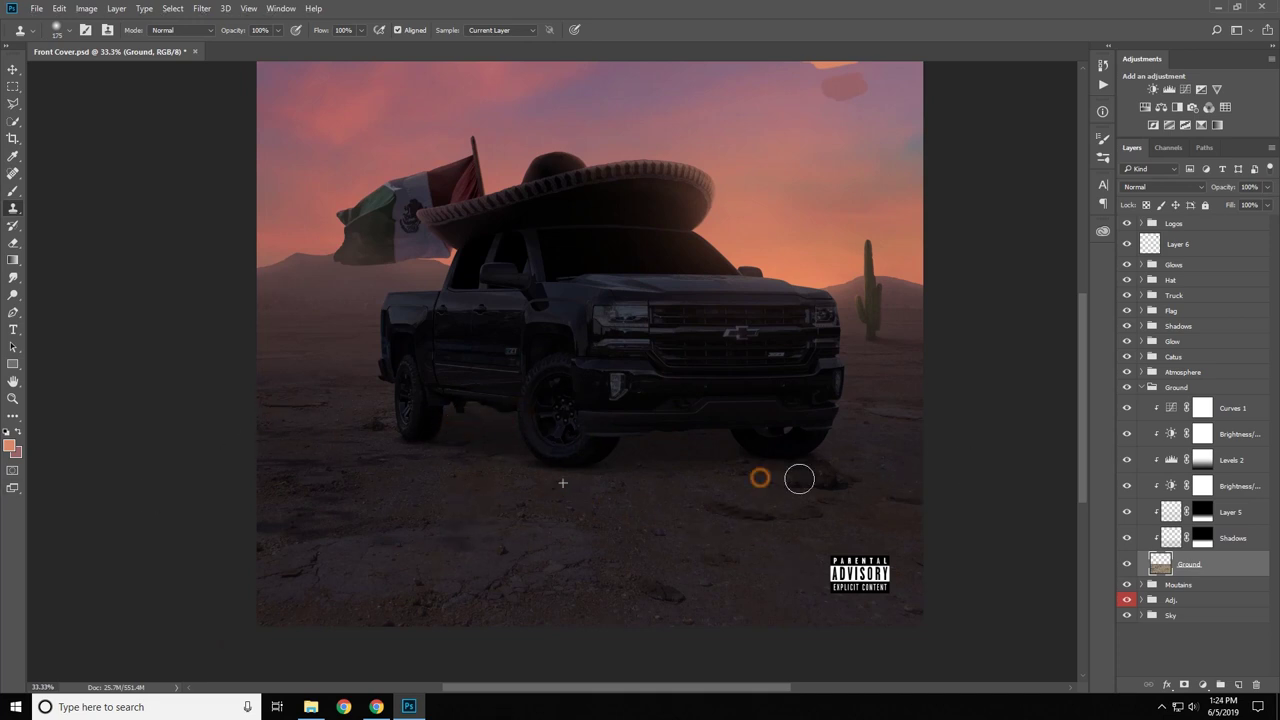
scroll(799, 478, down, 1)
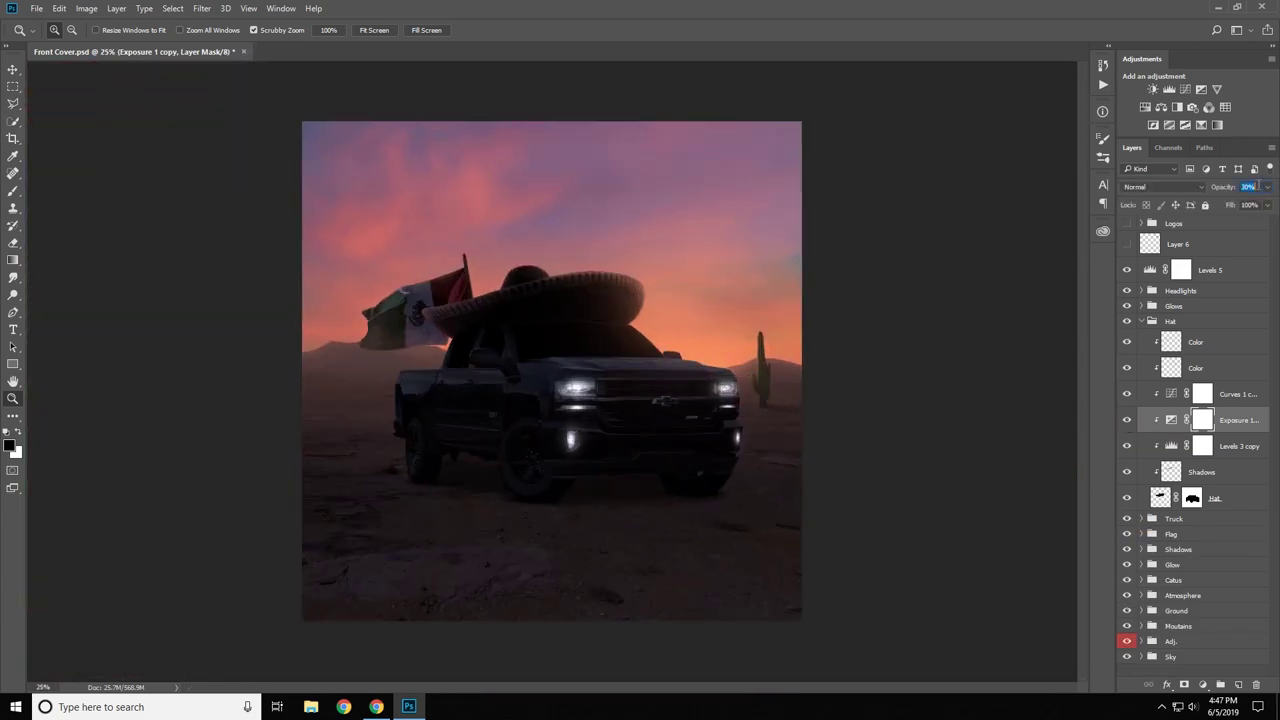
Step: Collapse the Hat and Truck groups and add a Curves 5 adjustment above Ground
click(1141, 321)
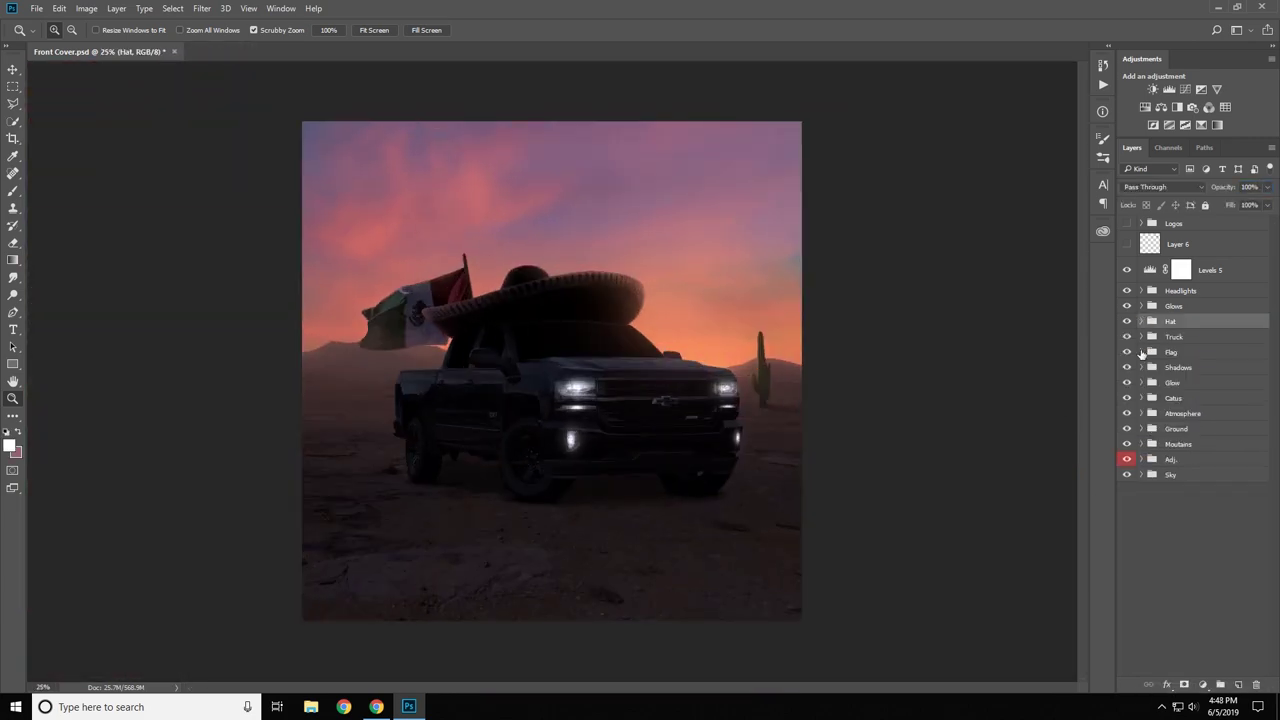
click(1176, 428)
click(1153, 89)
drag(1010, 219, 998, 220)
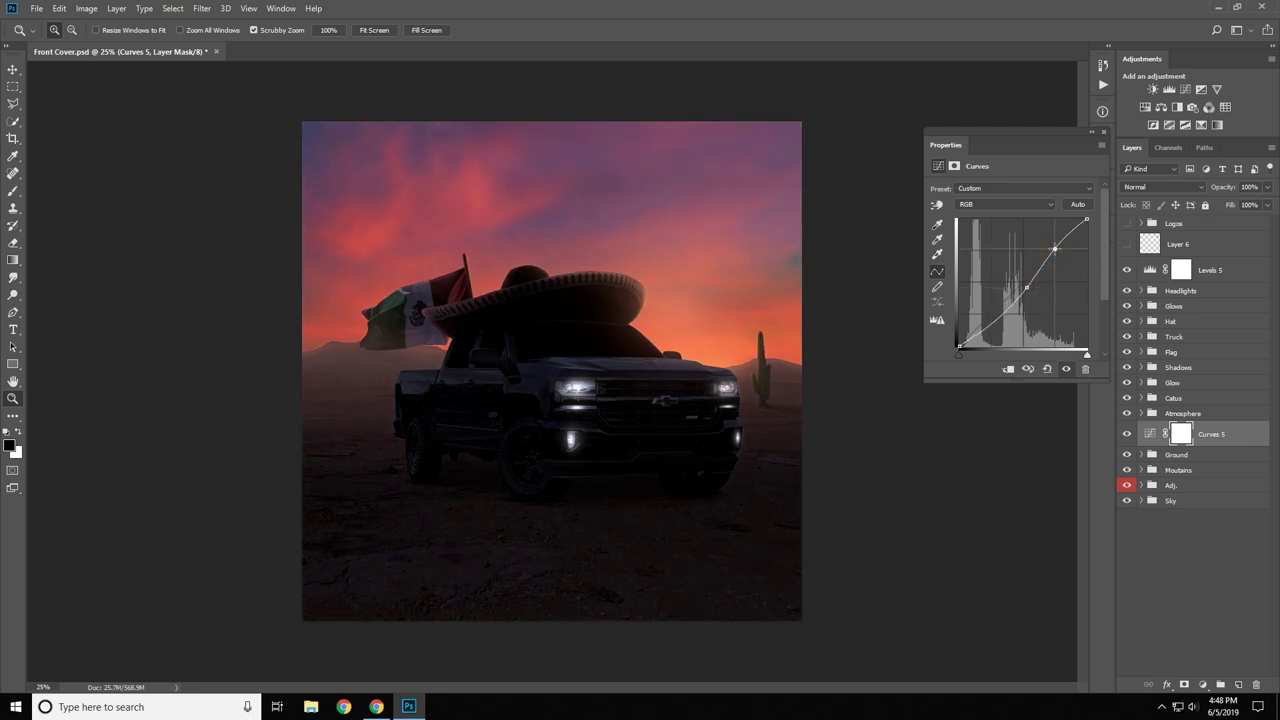
drag(993, 323, 1001, 322)
Step: Move Curves 5 up just under Levels 5, toggling it to compare the result
click(1127, 434)
click(1127, 434)
drag(1130, 434, 1150, 297)
click(1127, 296)
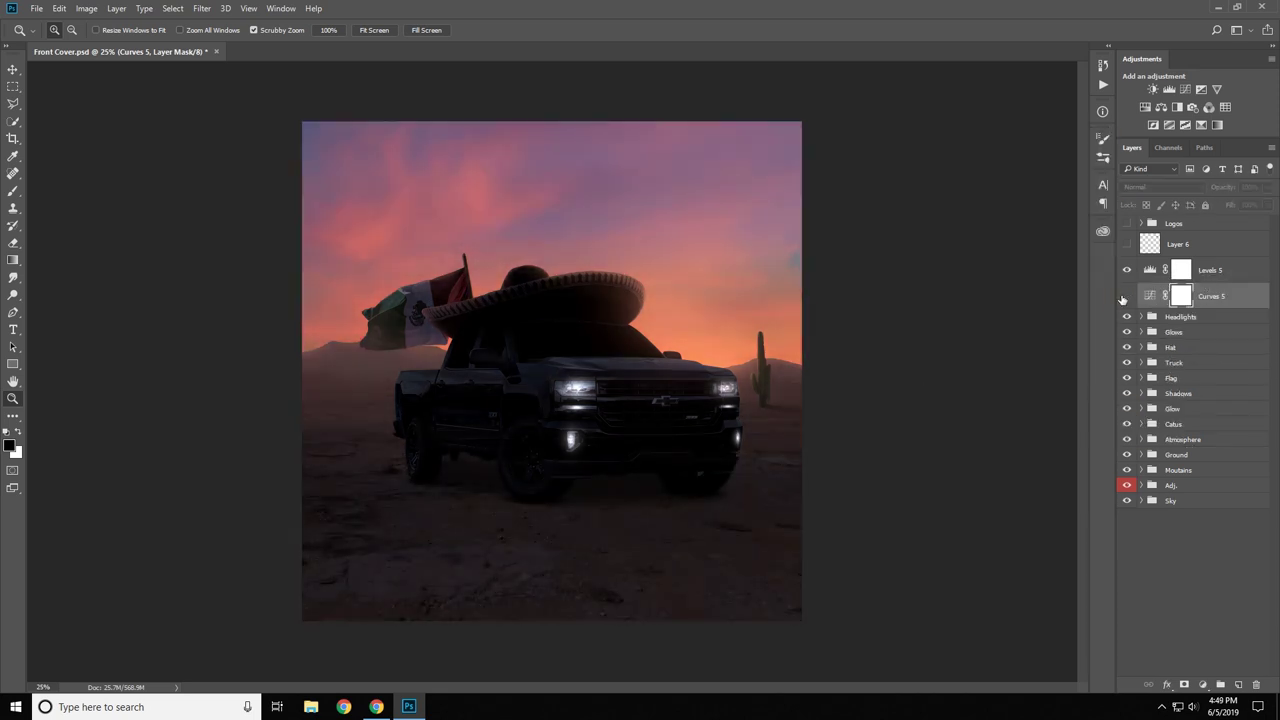
click(1127, 296)
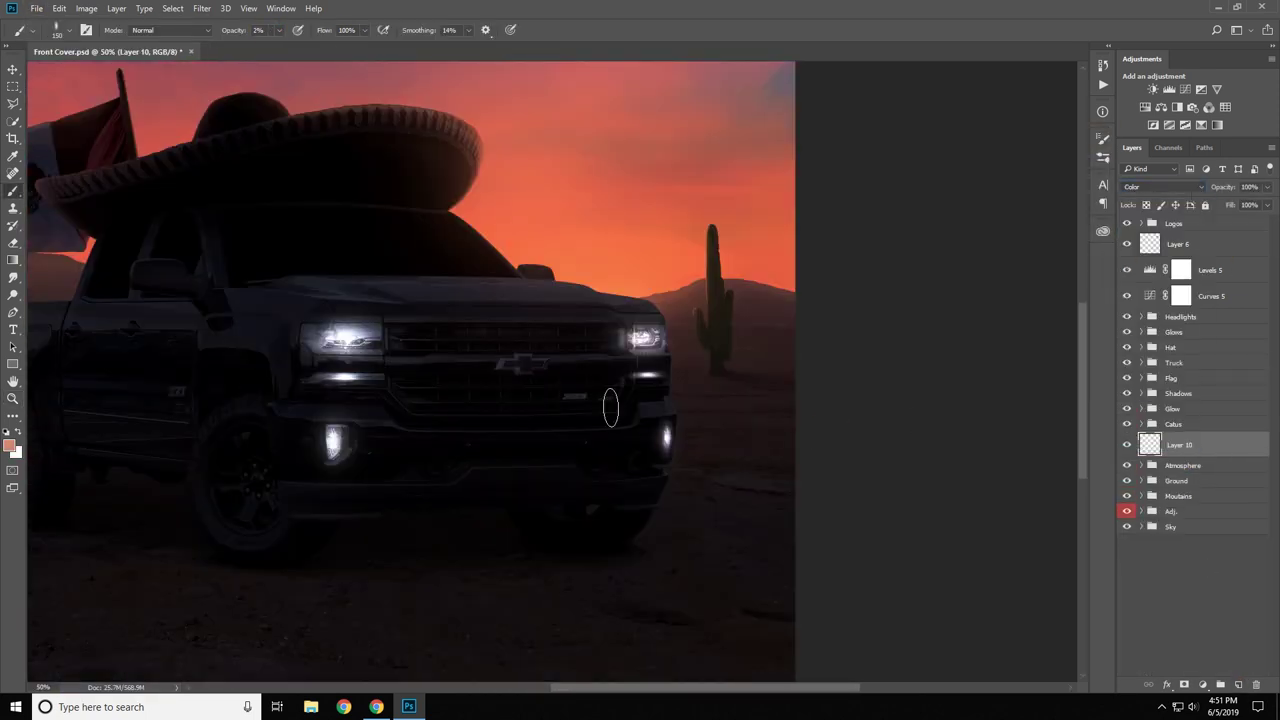
Step: Choose a soft brush from the presets and zoom out to view the whole cover
click(57, 30)
click(553, 227)
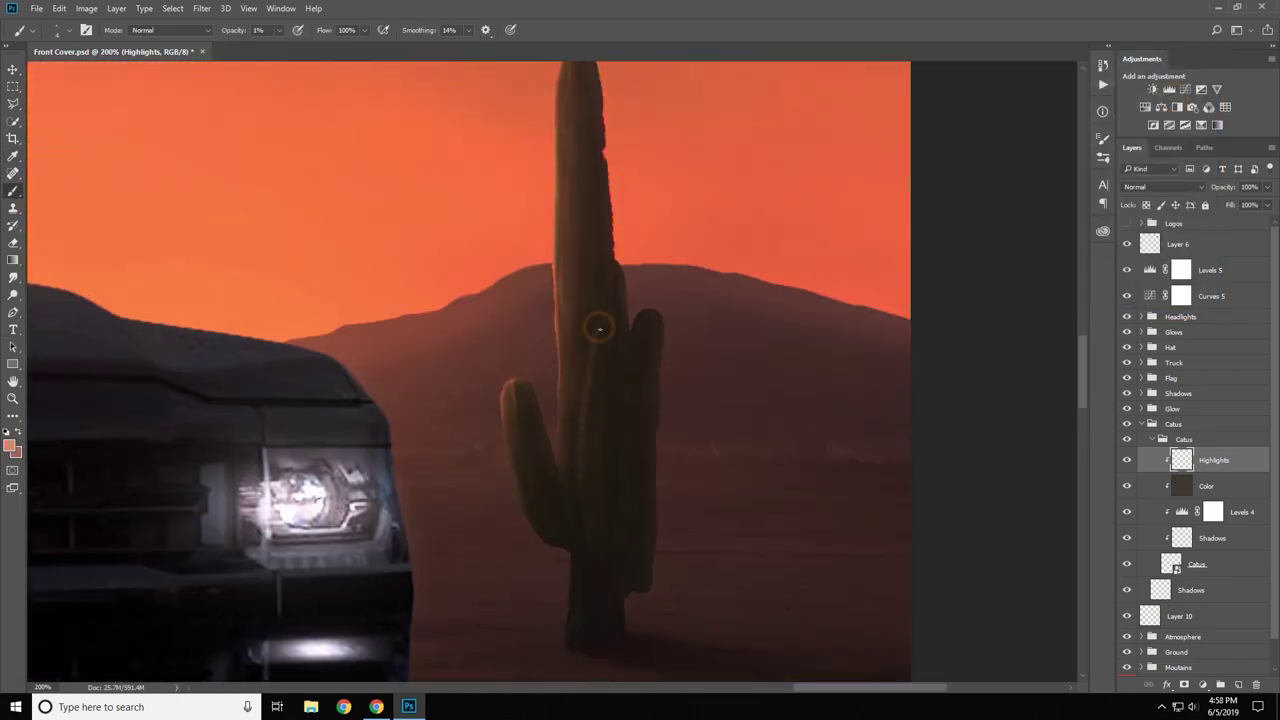
key(ctrl+0)
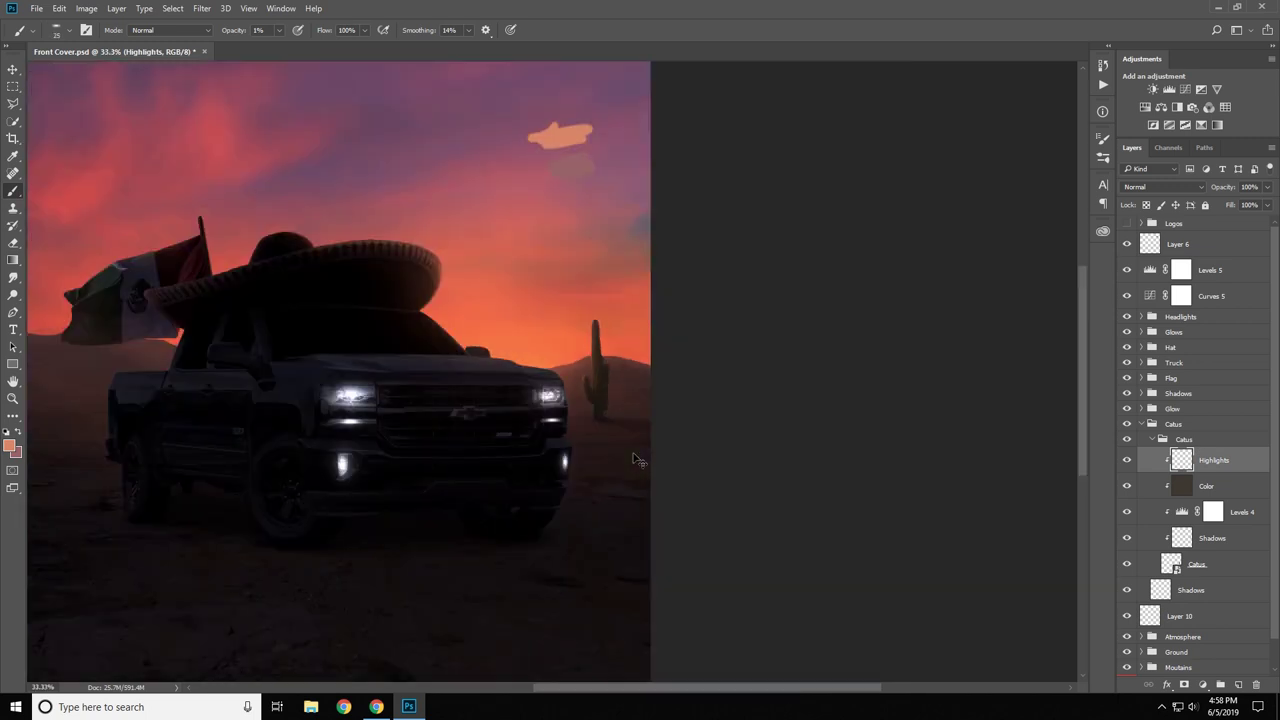
key(ctrl+minus)
Step: Save the document, collapse the Catus group and select Layer 10
key(ctrl+s)
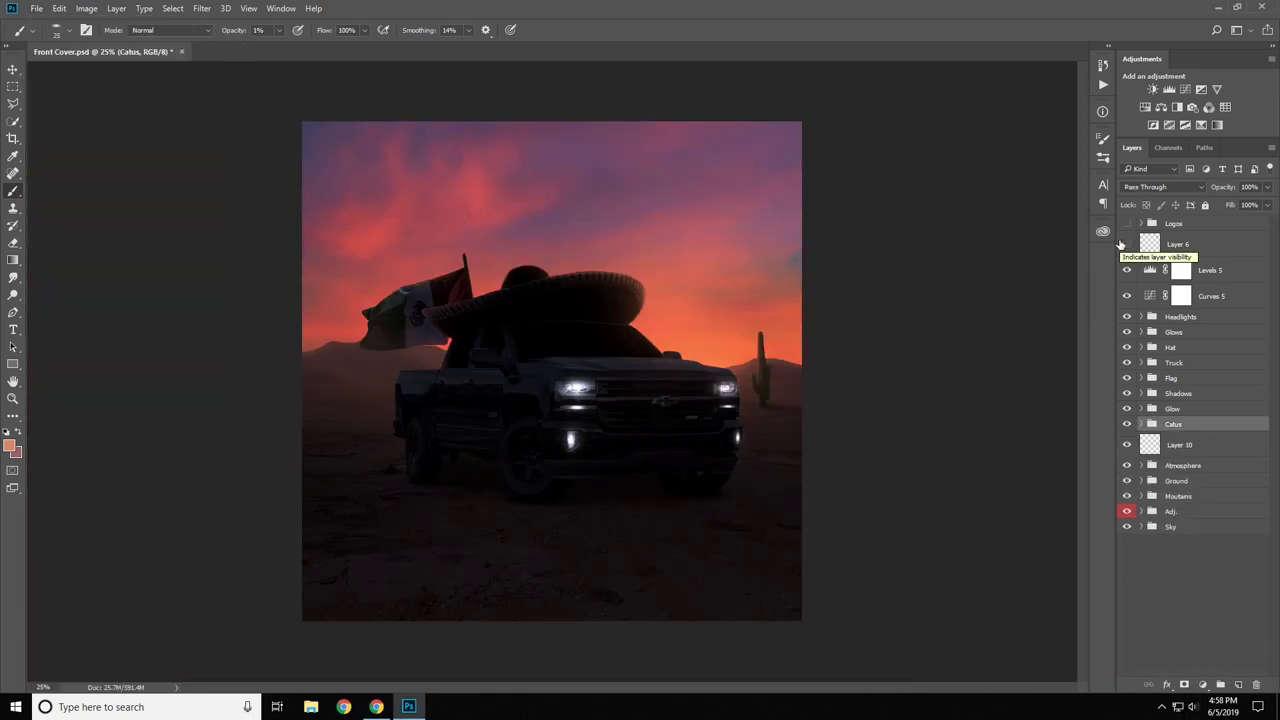
drag(1127, 223, 1127, 424)
click(1210, 462)
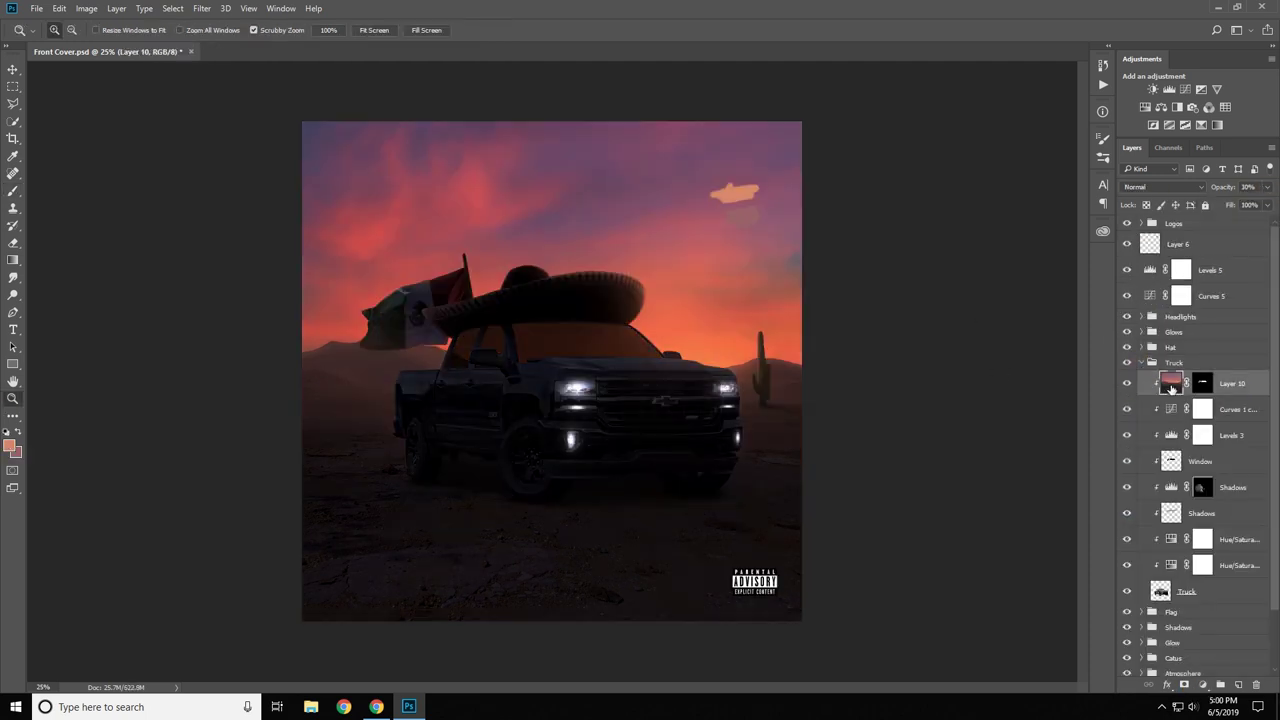
Step: Toggle Layer 10 and Window visibility and try blending modes on Layer 10
key(v)
click(1127, 383)
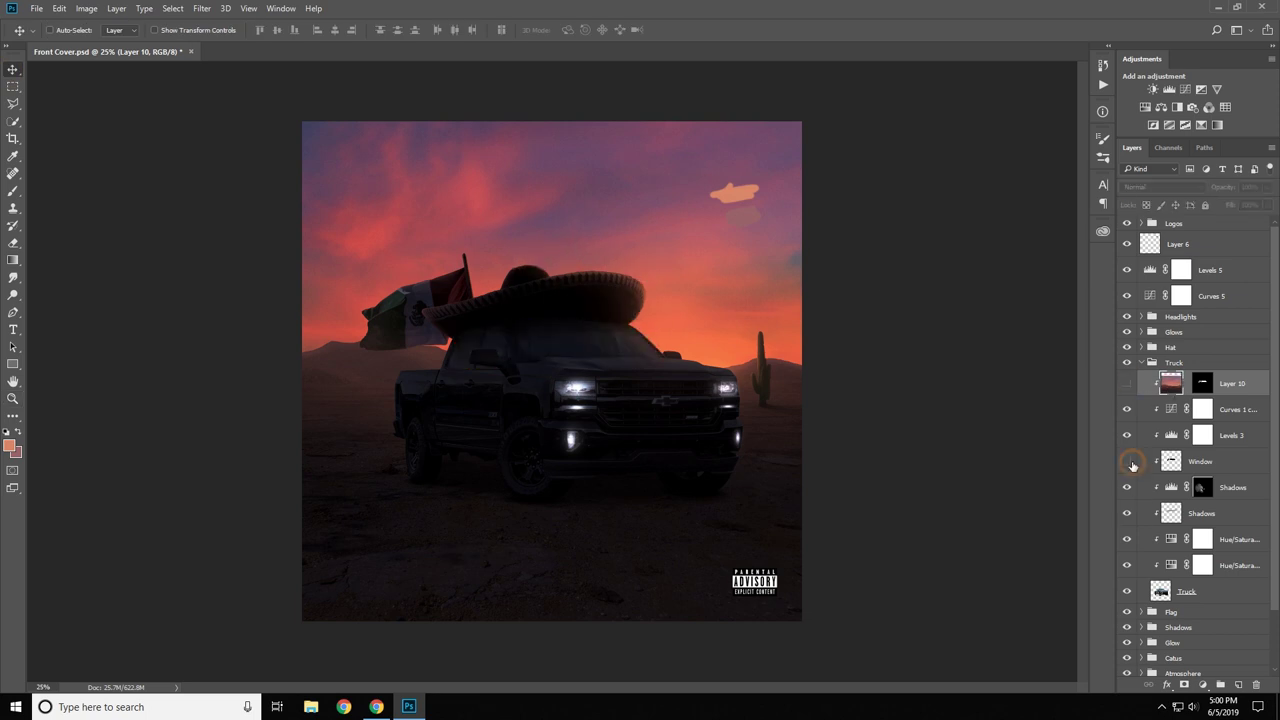
click(1127, 461)
click(1127, 383)
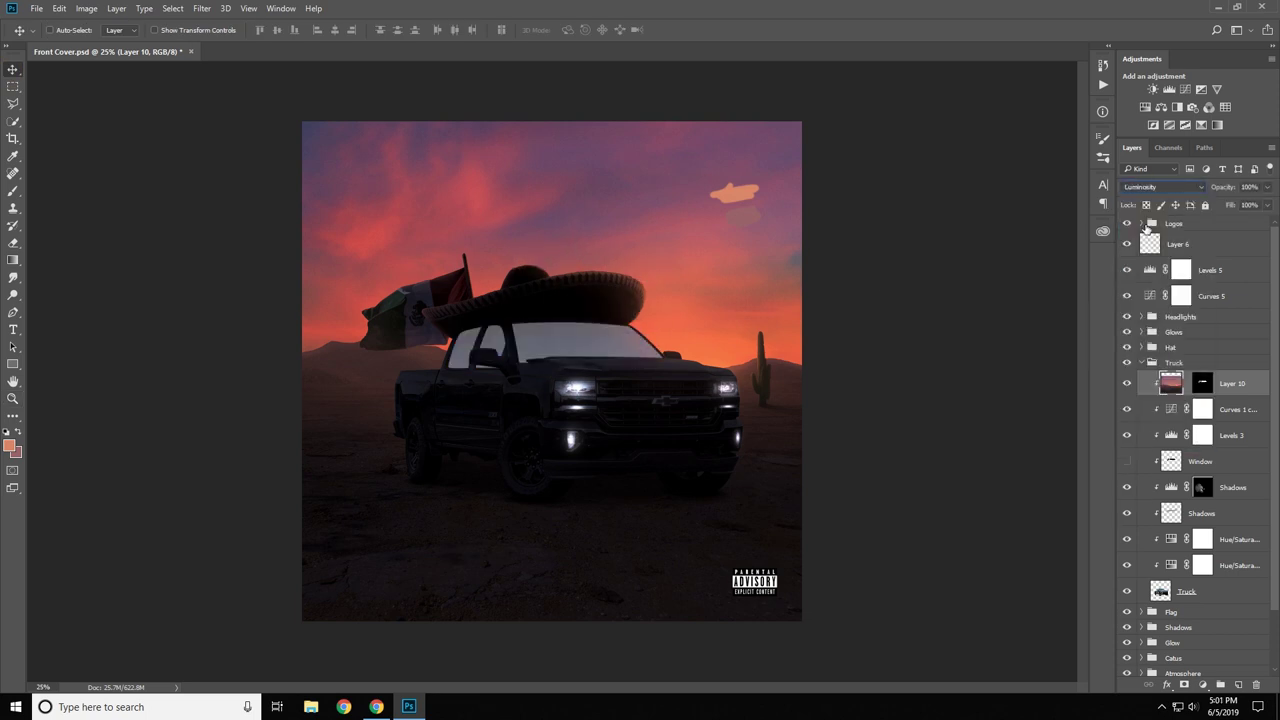
key(shift+alt+d)
click(1127, 461)
click(1127, 383)
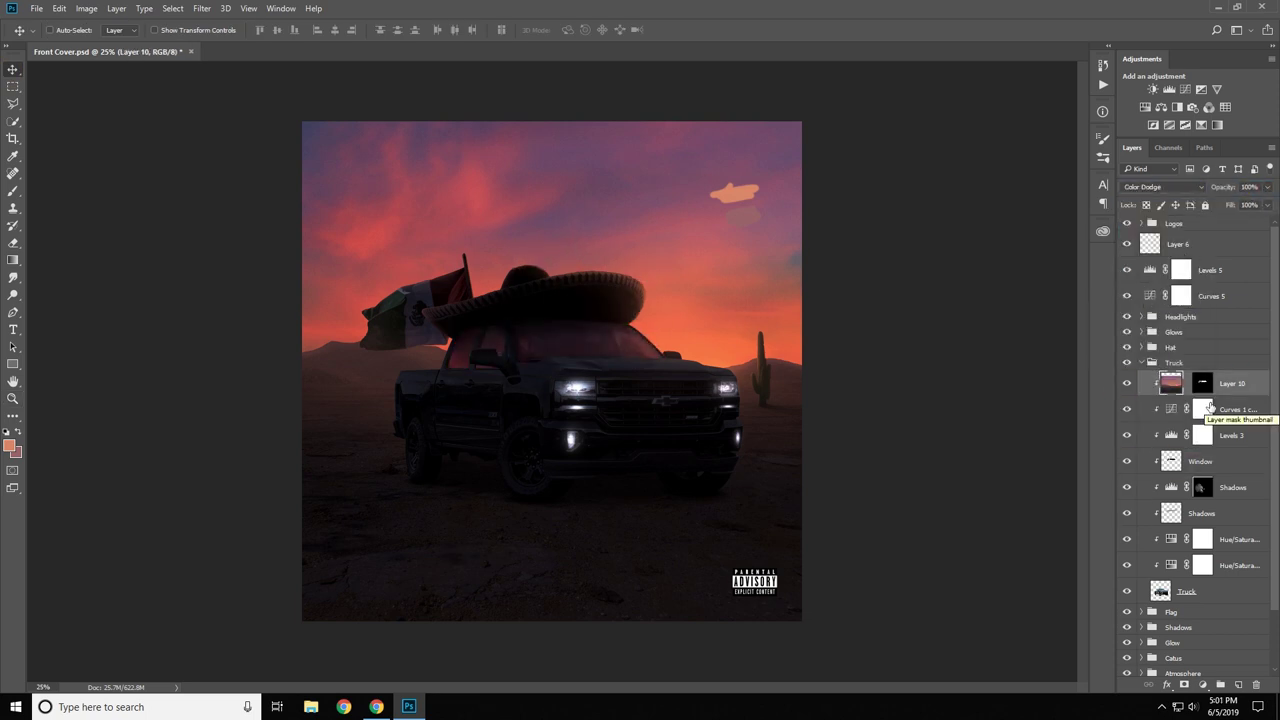
Step: Group Levels 5 and Curves 5 into a group named 'Adj.' with a red label
key(ctrl+g)
double_click(1172, 264)
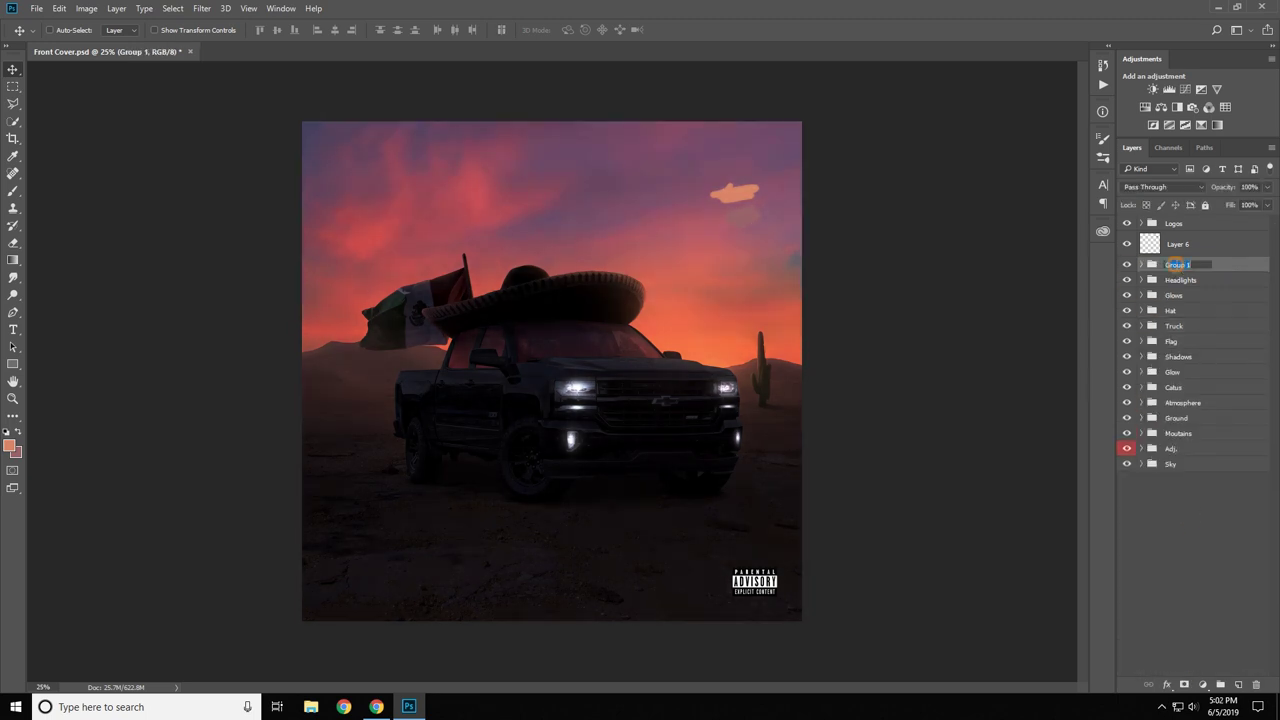
text(Adj.)
right_click(1178, 264)
click(1091, 591)
Step: Try further blending modes on Layer 10 and settle on one
key(shift+alt+e)
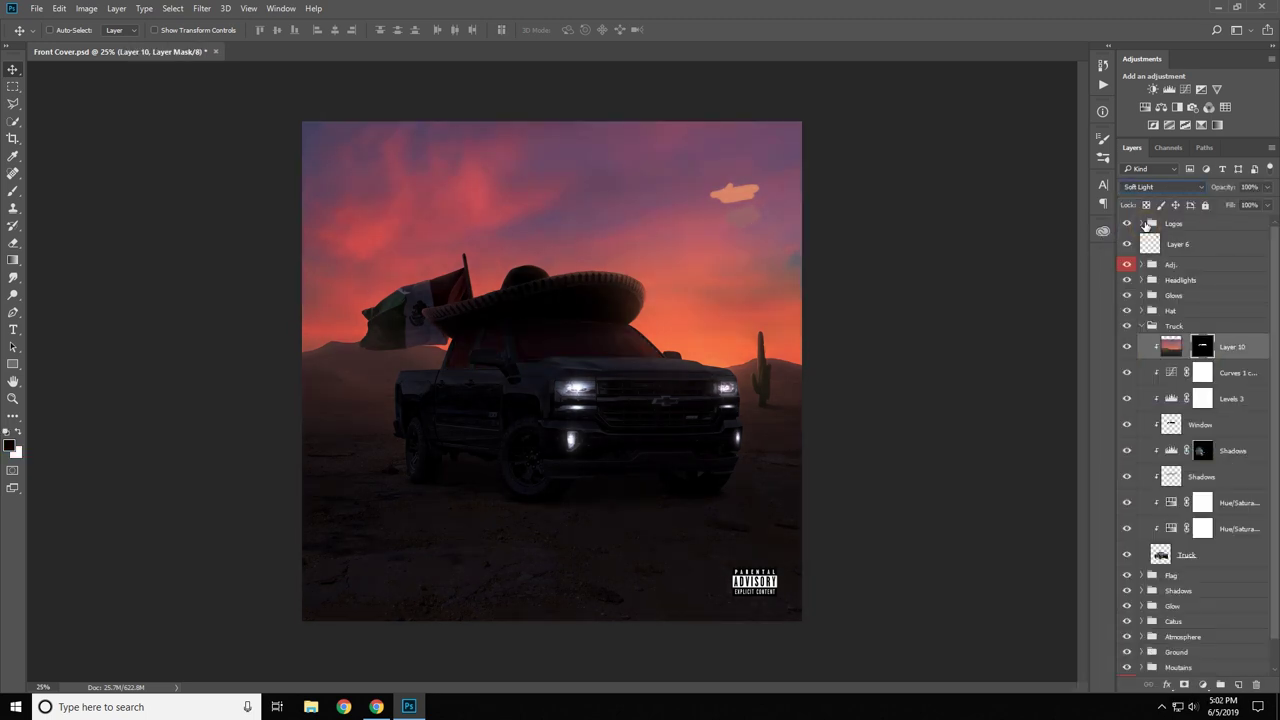
key(4)
key(5)
click(1170, 346)
Step: Add a new layer named 'Color' inside the Flag group, with default black/white colours
click(1142, 326)
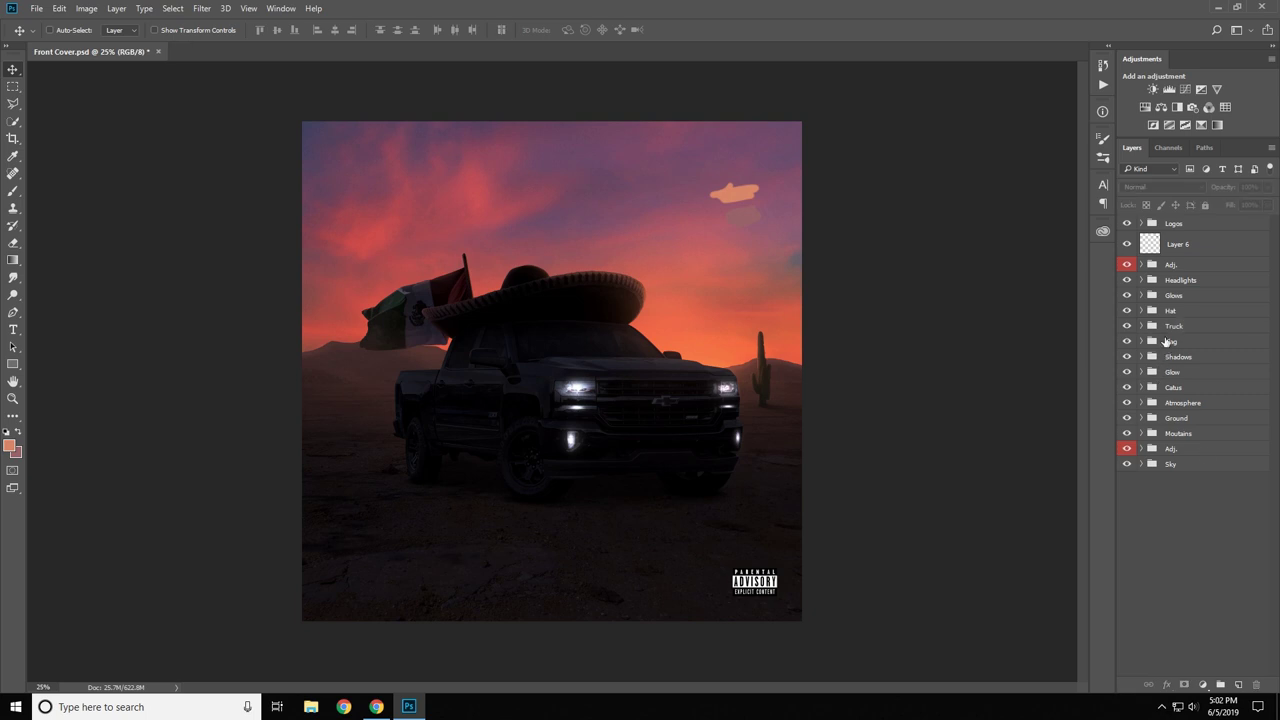
click(1142, 341)
key(ctrl+shift+alt+n)
key(z)
click(523, 337)
double_click(1200, 362)
text(Color)
key(Return)
key(b)
key(d)
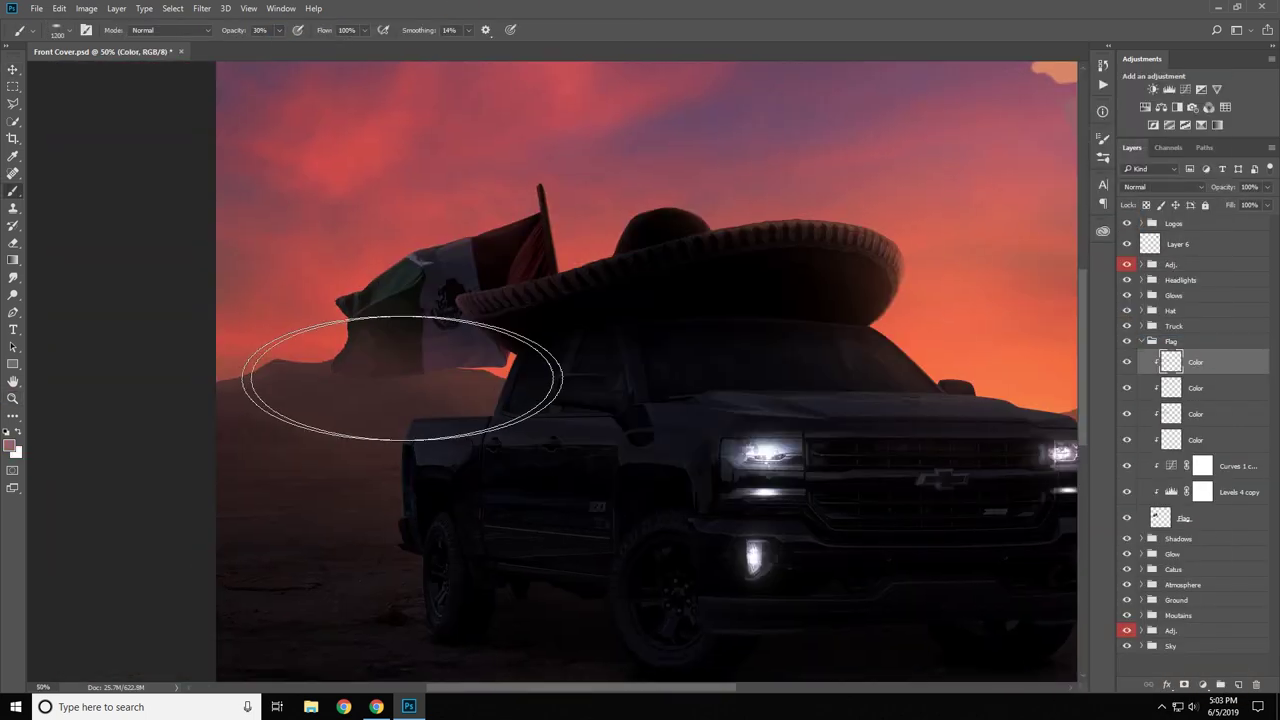
Step: Paint a muted red over the flag's stripes, then undo the stroke
alt+click(386, 390)
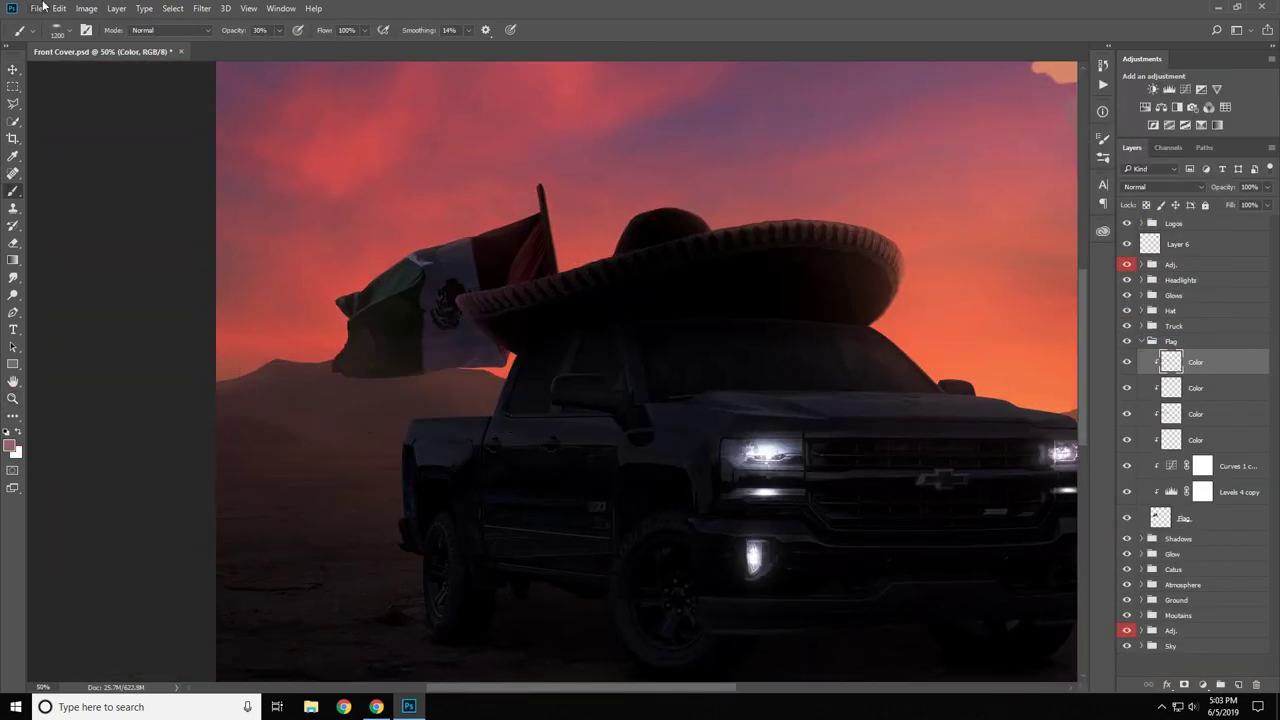
key(ctrl+minus)
click(380, 383)
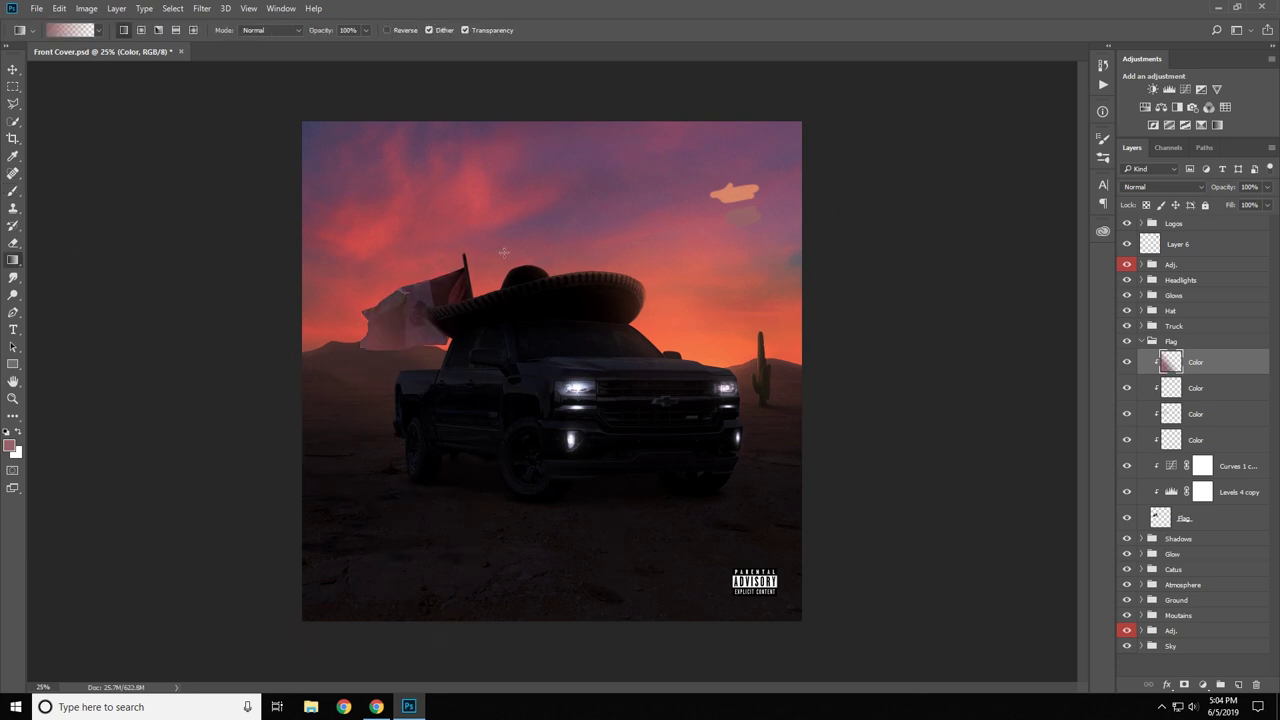
key(ctrl+z)
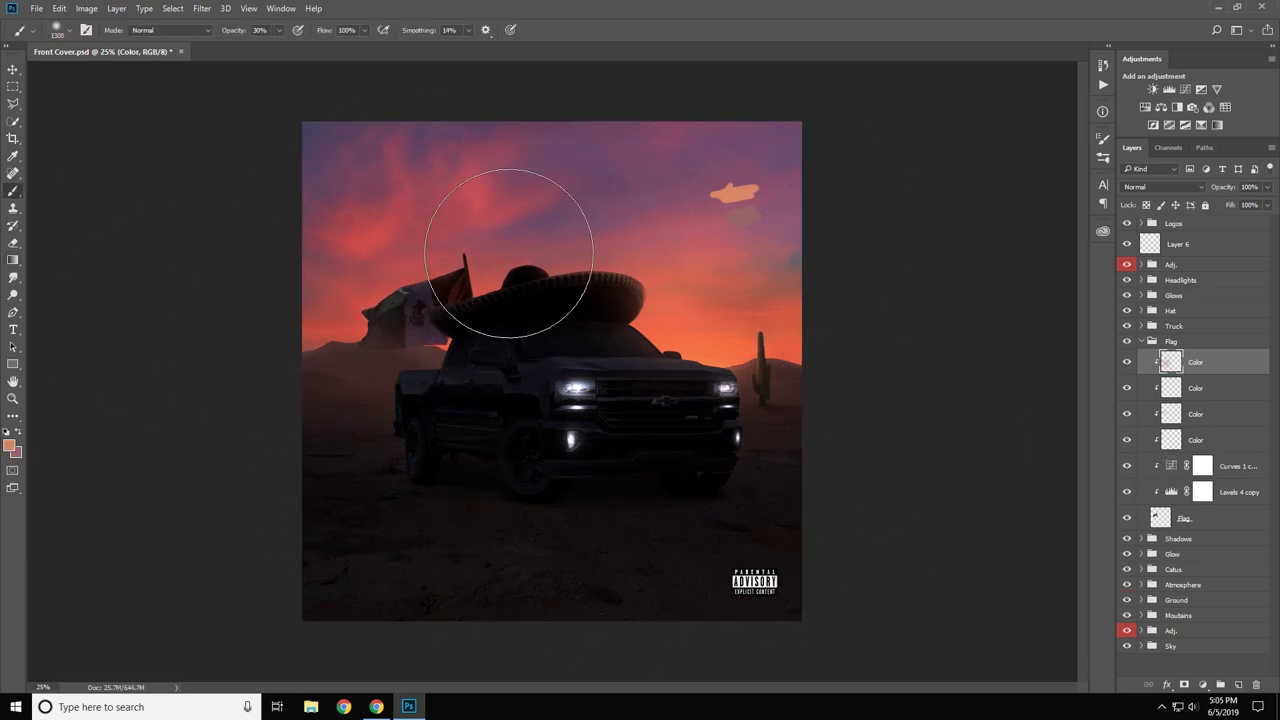
Step: Darken the Flag layer with Levels, moving the midtones to 0.64
click(1184, 518)
key(ctrl+l)
drag(939, 364, 945, 370)
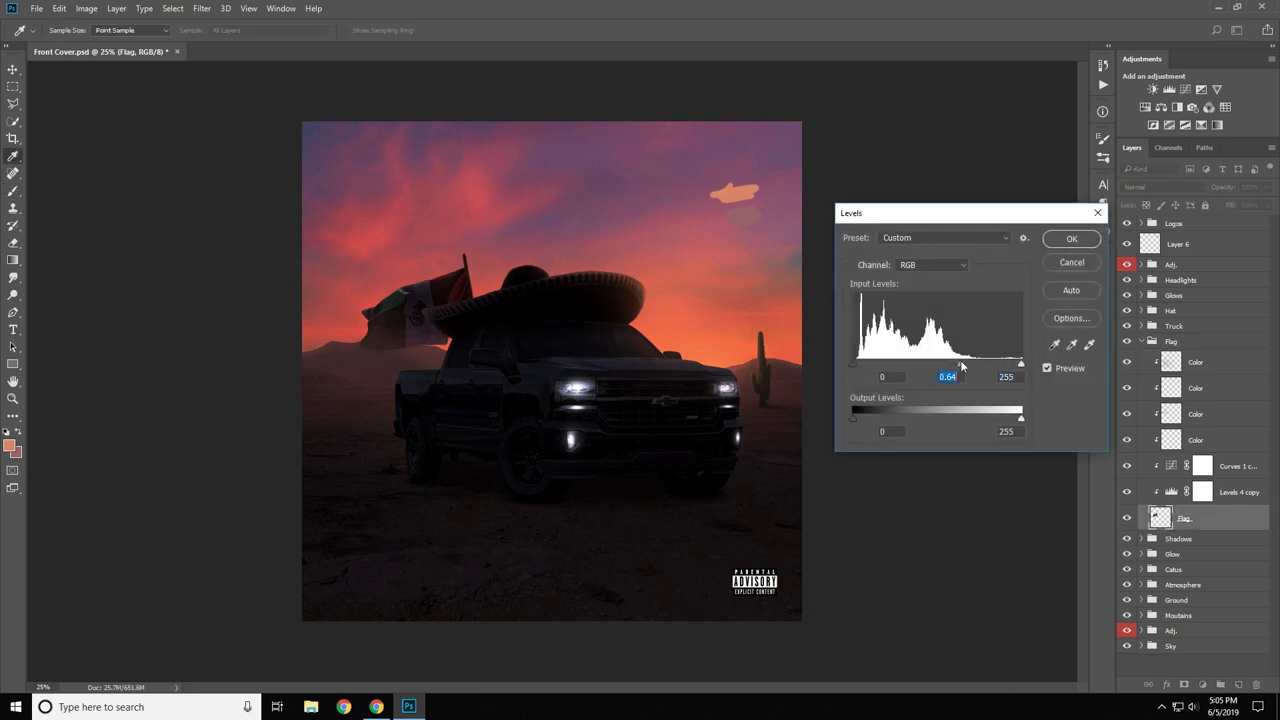
click(1071, 238)
key(b)
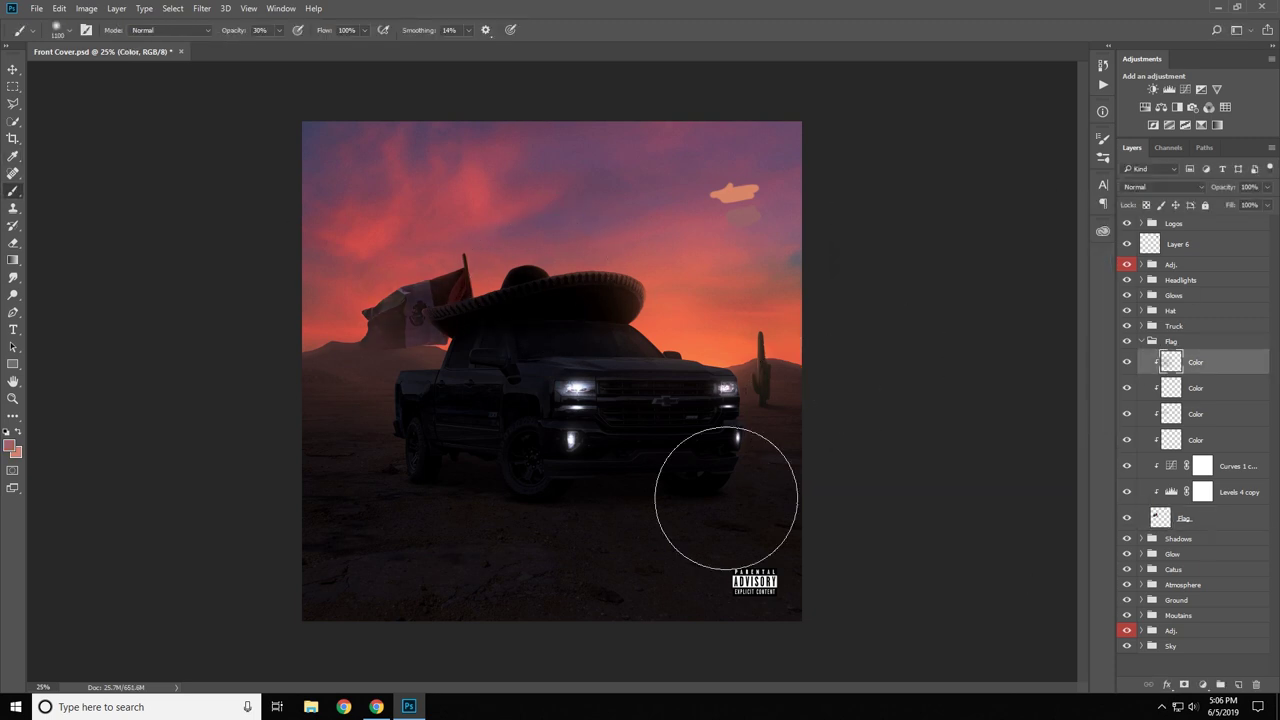
Step: Compare the cover with the Adj. group on and off, leaving it hidden
click(1141, 341)
click(1127, 264)
click(1126, 264)
click(1126, 264)
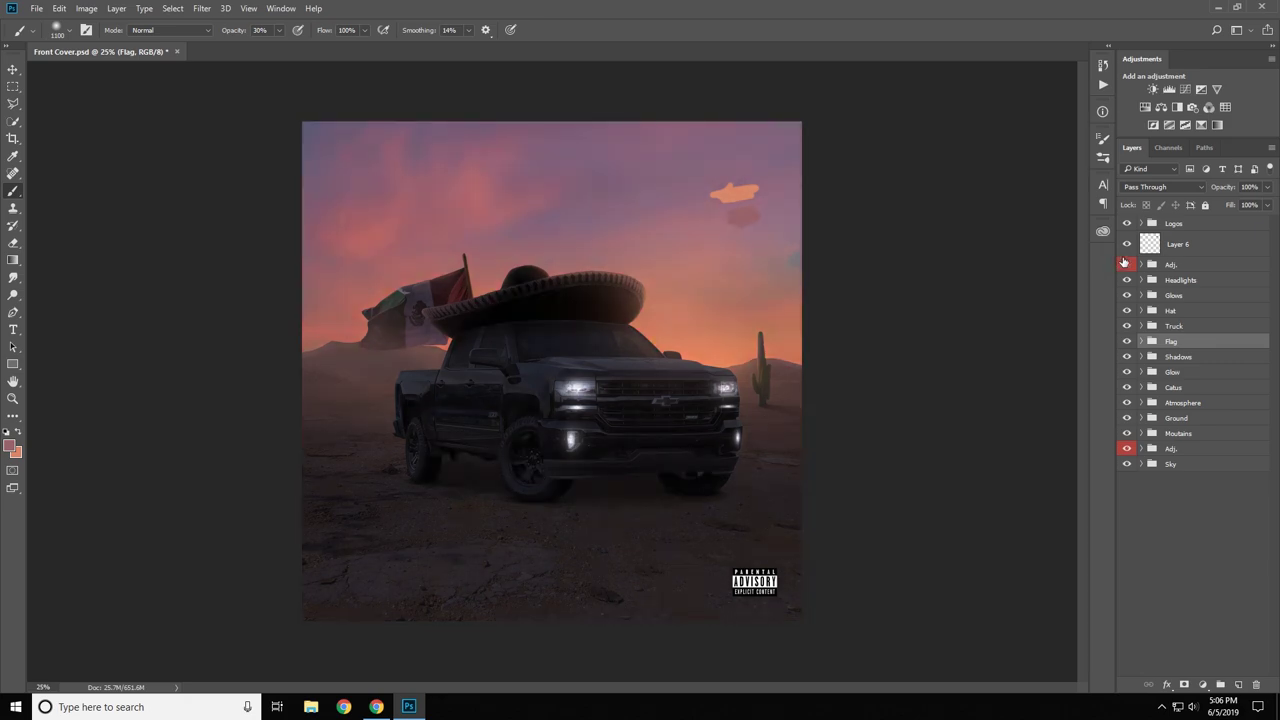
click(1127, 264)
click(1127, 264)
click(1141, 326)
Step: Select the Truck group's Color layer and set a soft brush at 1% opacity
click(1195, 372)
scroll(608, 391, up, 5)
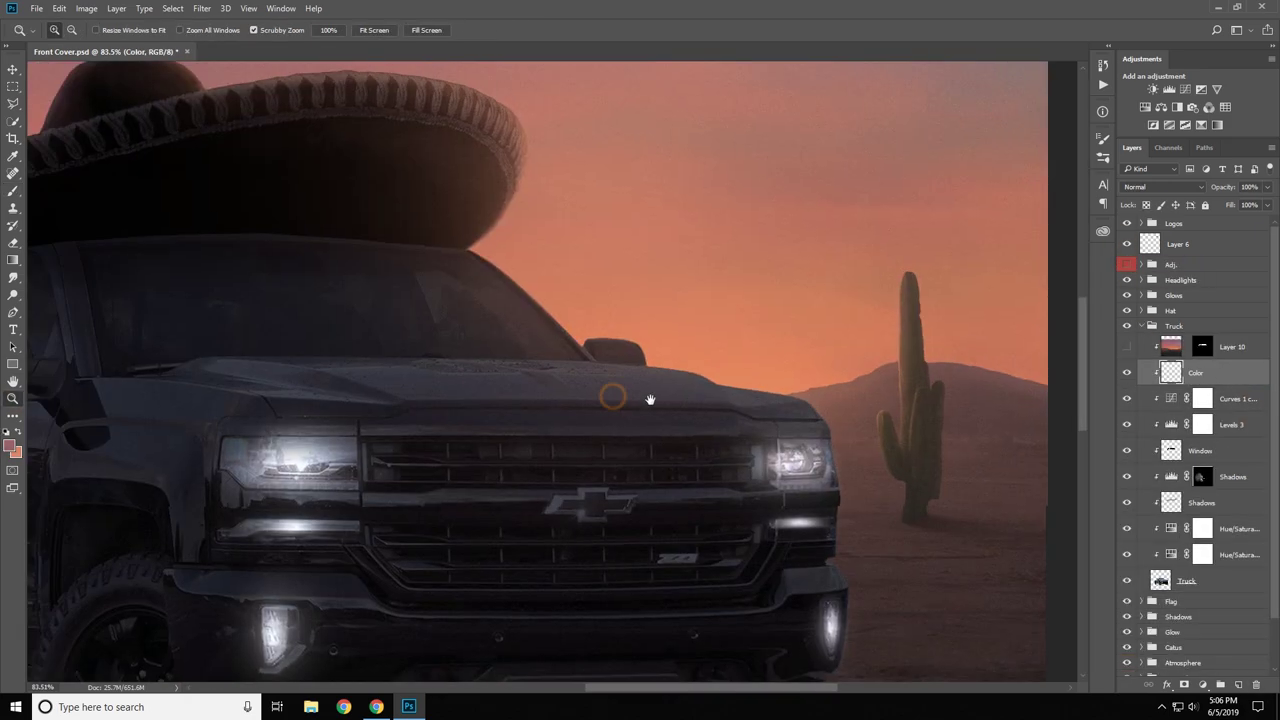
click(57, 30)
key(Return)
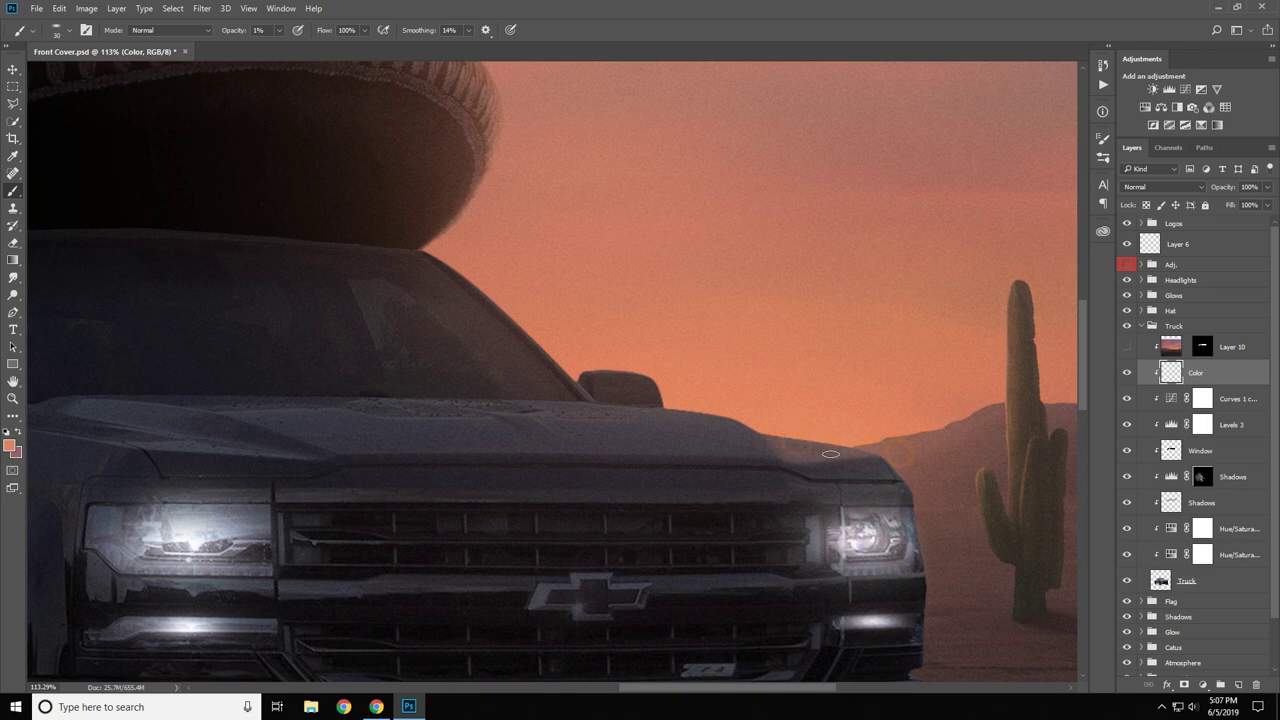
key(ctrl+0)
key(ctrl+1)
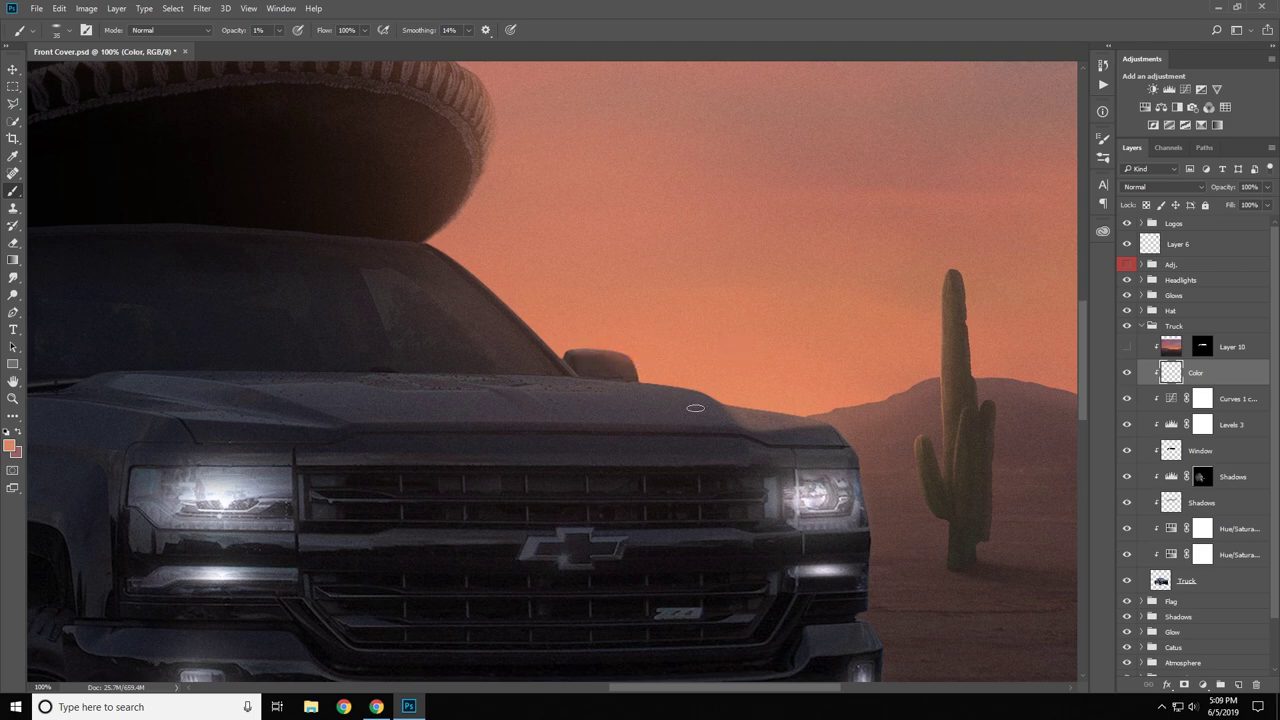
Step: Hide the logos, Headlights and Glows, then paint faint sky-coloured light along the hood edge
key(ctrl+minus)
key(ctrl+minus)
key(ctrl+minus)
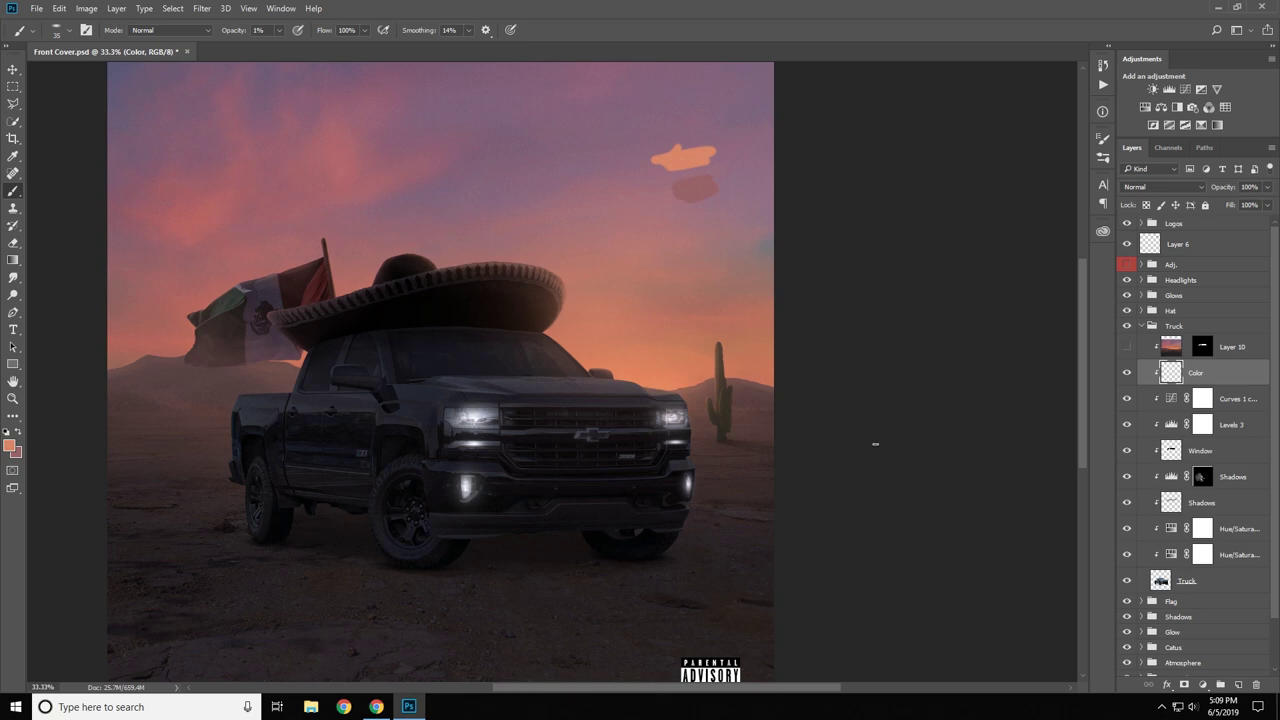
key(z)
alt+click(875, 443)
drag(1127, 223, 1127, 295)
click(1141, 326)
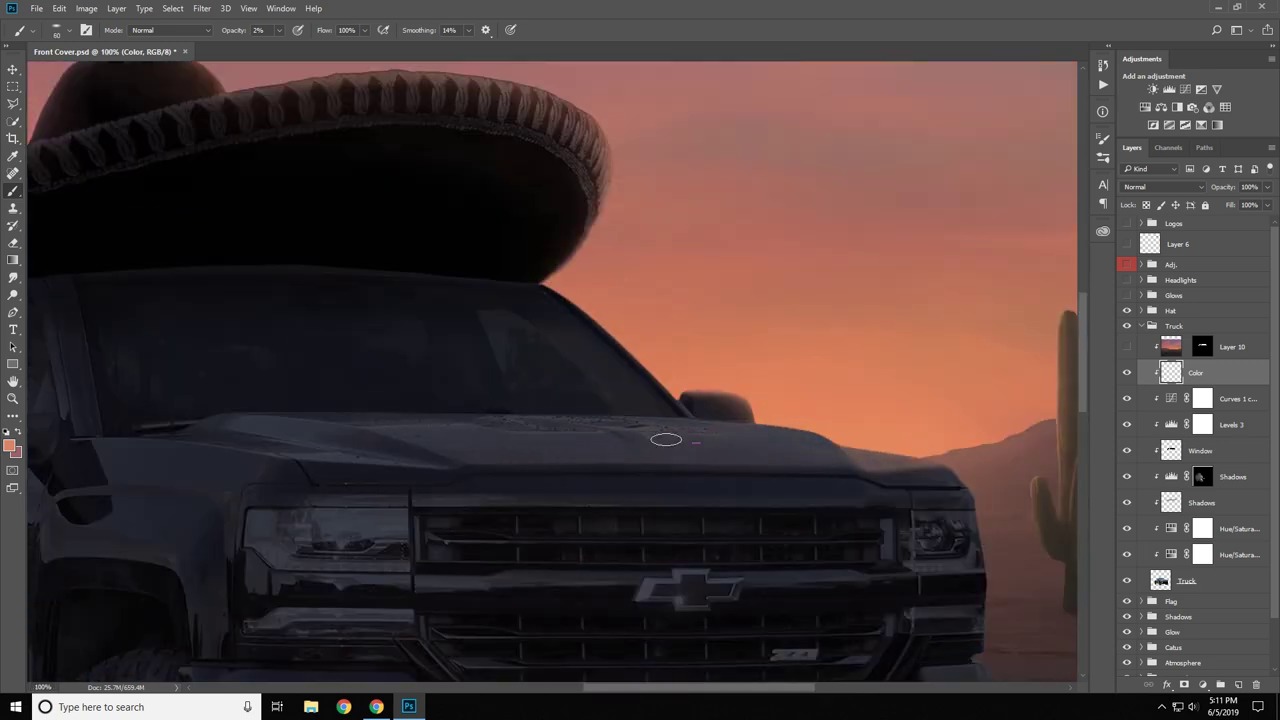
drag(666, 439, 798, 431)
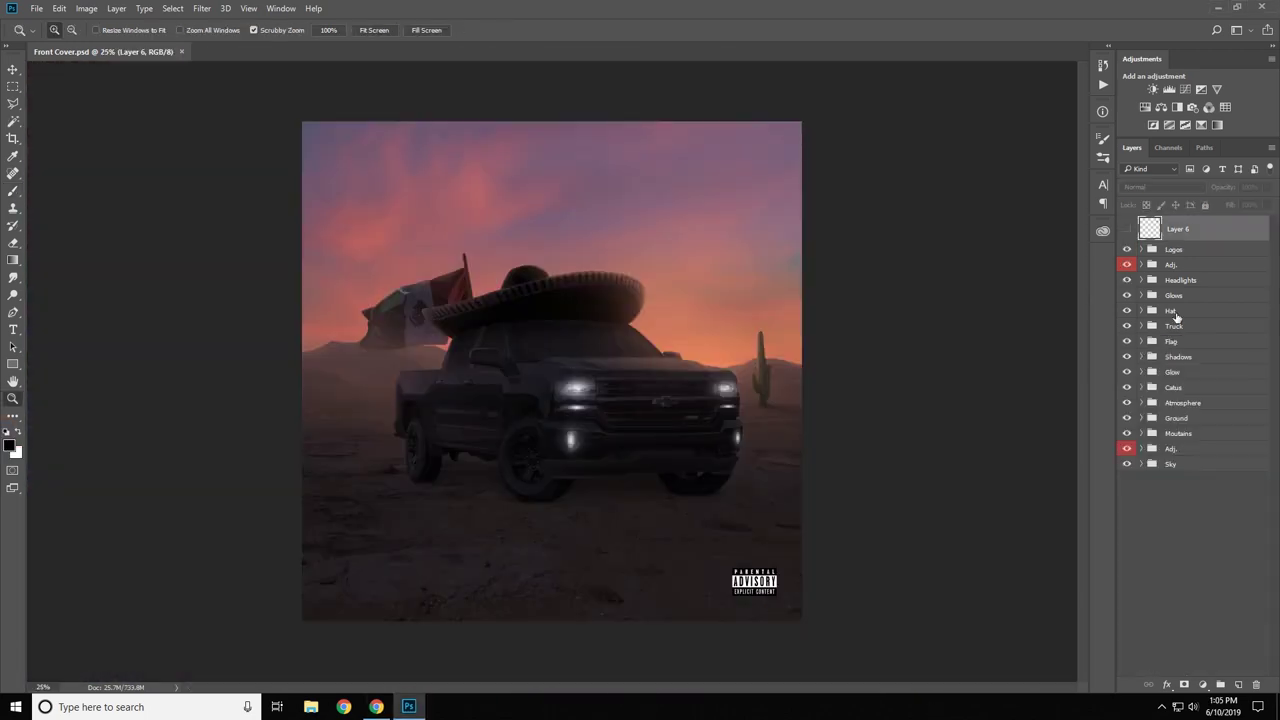
key(ctrl+t)
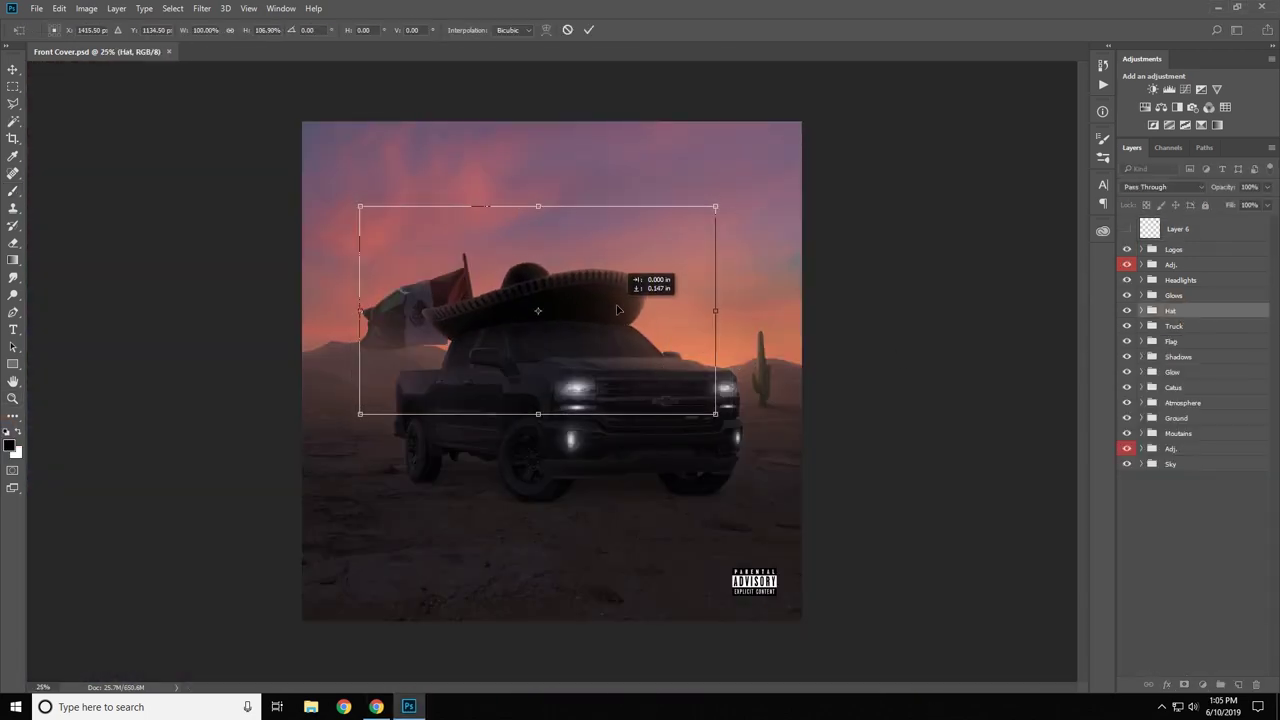
Step: Enlarge the sombrero and move it slightly higher on the truck roof
mouse_move(731, 424)
mouse_down()
mouse_move(748, 398)
mouse_move(686, 357)
mouse_up()
drag(349, 313, 352, 311)
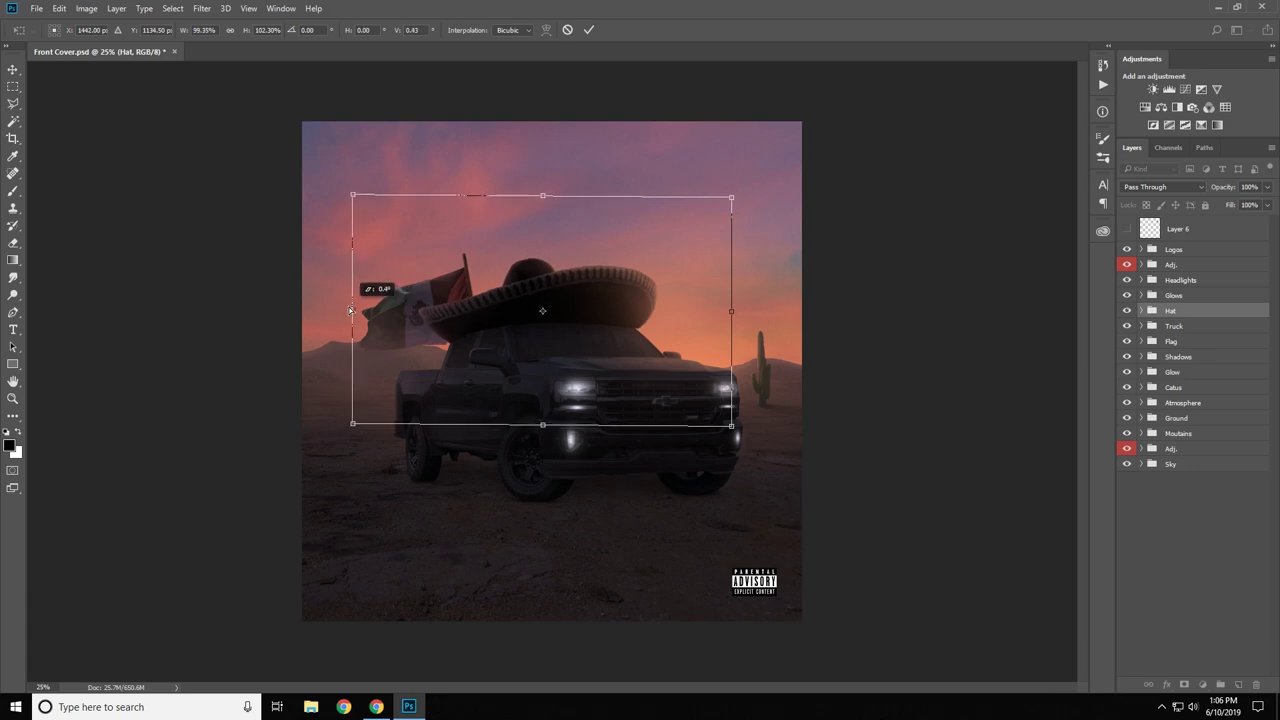
mouse_move(731, 313)
mouse_down()
mouse_move(780, 345)
mouse_move(600, 345)
mouse_up()
key(Return)
Step: Open and close the Levels 7 adjustment settings in the Truck group
key(z)
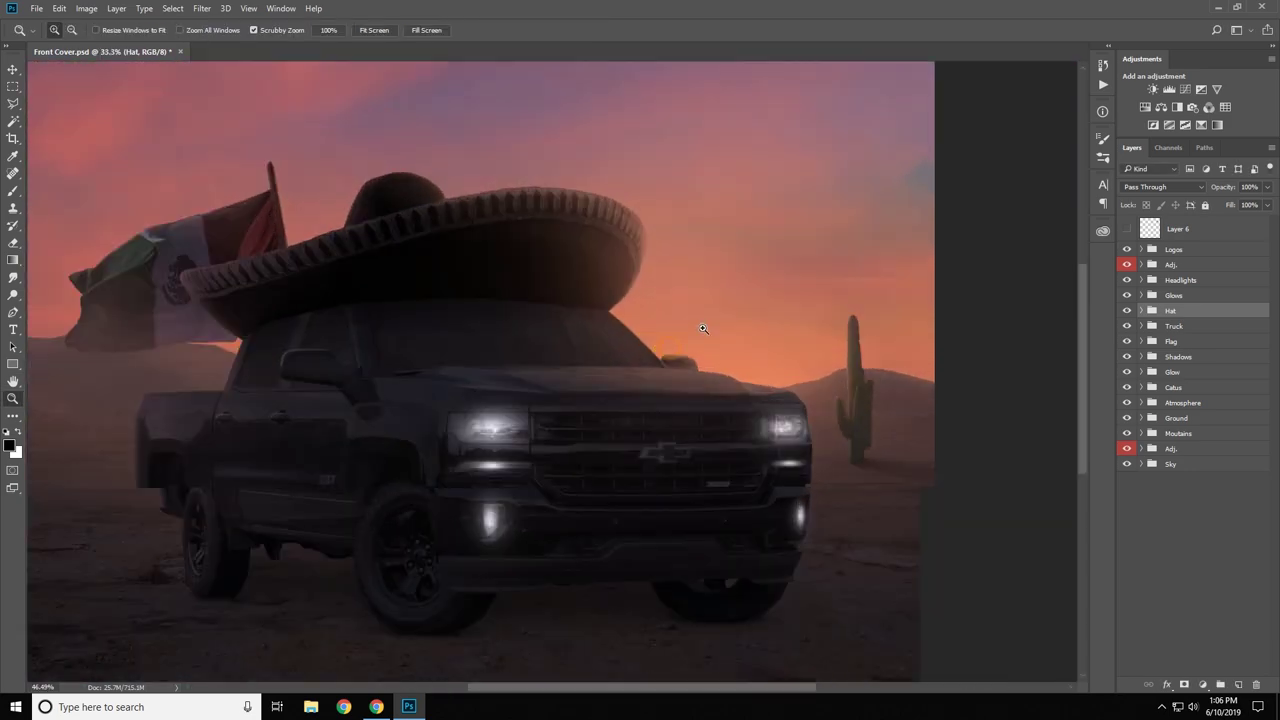
click(1141, 326)
scroll(1144, 328, down, 4)
double_click(1171, 421)
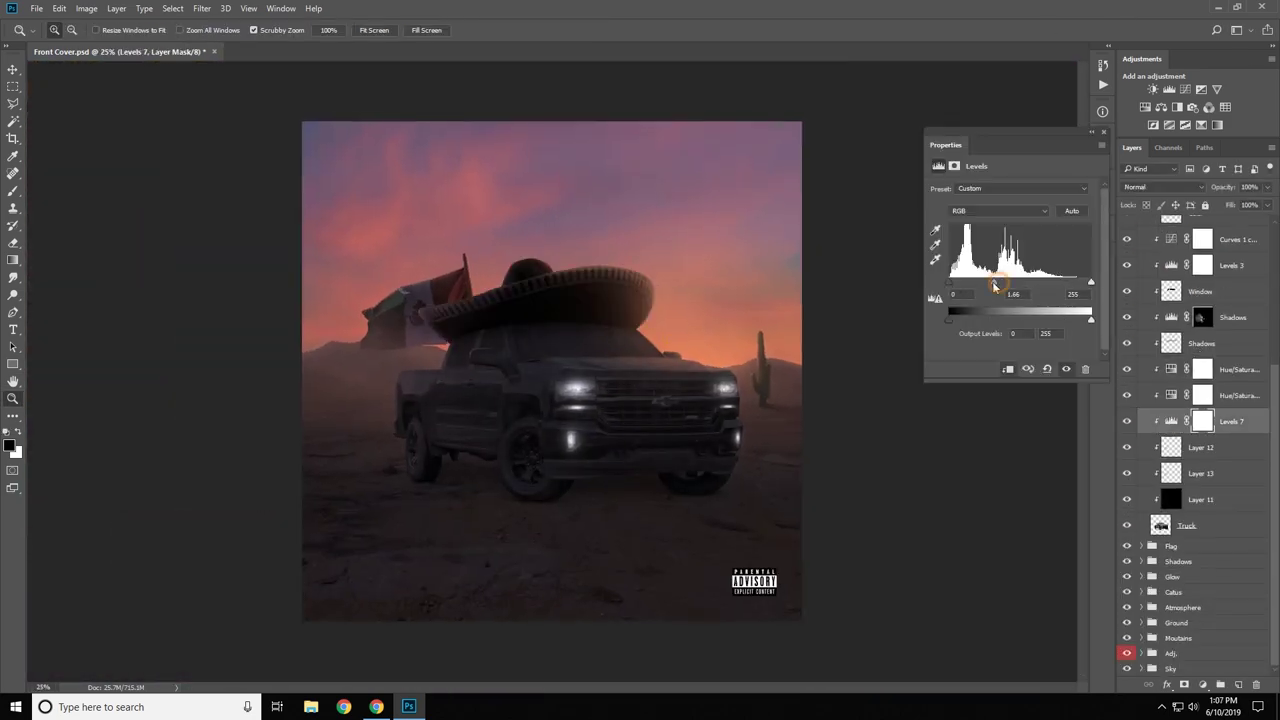
click(1092, 131)
mouse_move(560, 370)
mouse_down()
mouse_move(620, 370)
mouse_move(480, 370)
mouse_up()
Step: Lower the Hat group's Levels 3 copy output white to 68, then select the Truck Color layer
click(1141, 310)
double_click(1170, 409)
drag(986, 320, 996, 317)
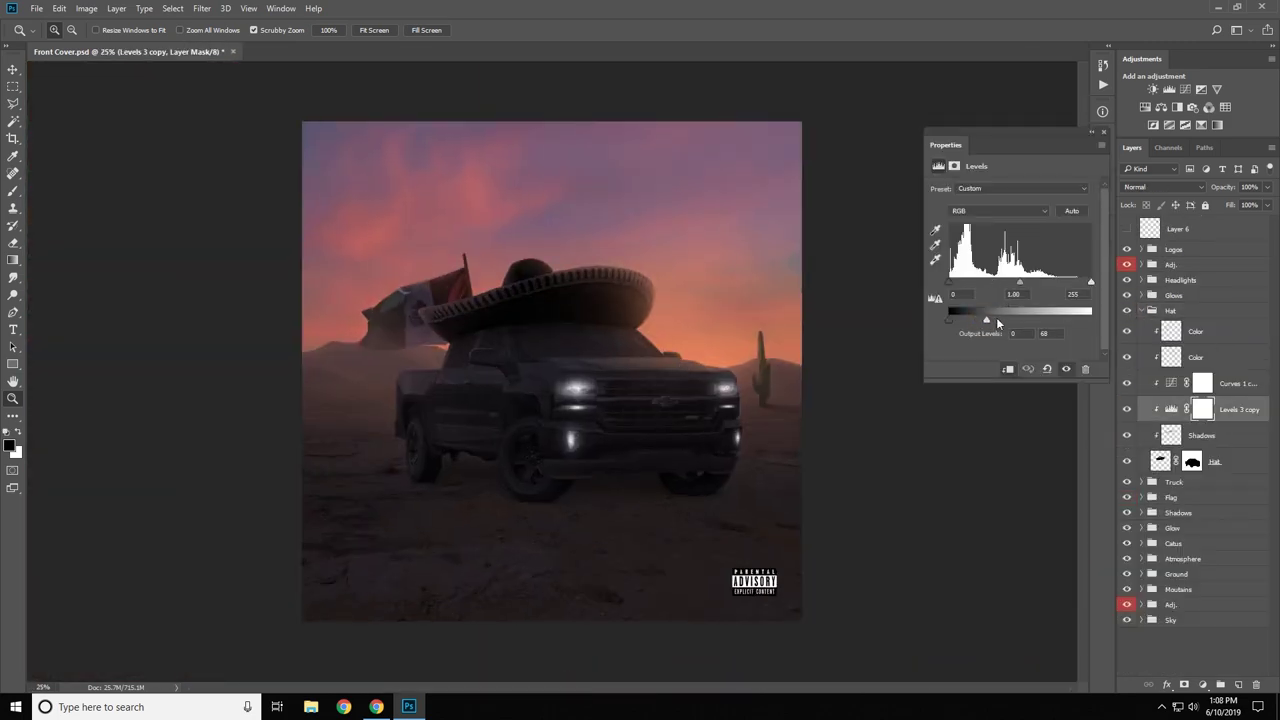
click(1092, 131)
click(1141, 310)
click(1141, 326)
click(1200, 372)
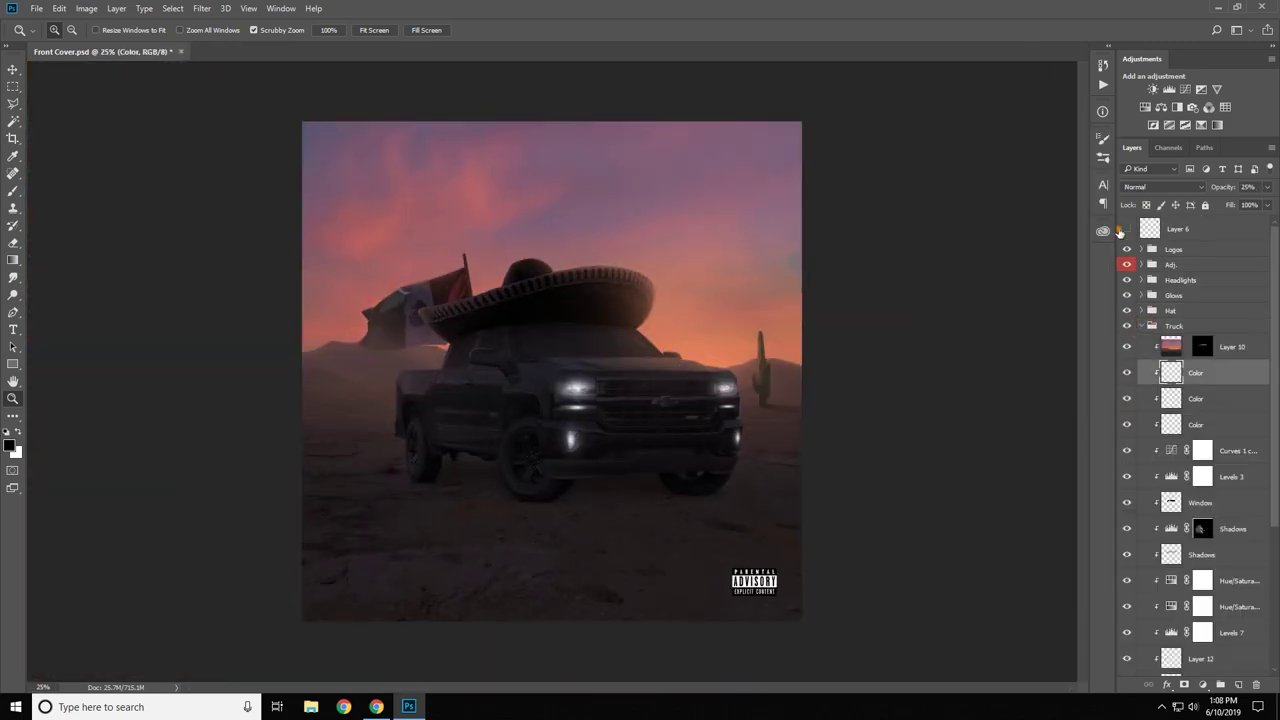
Step: Brush faint colour along the truck's hood with a progressively smaller 3% brush
drag(460, 353, 594, 353)
key(b)
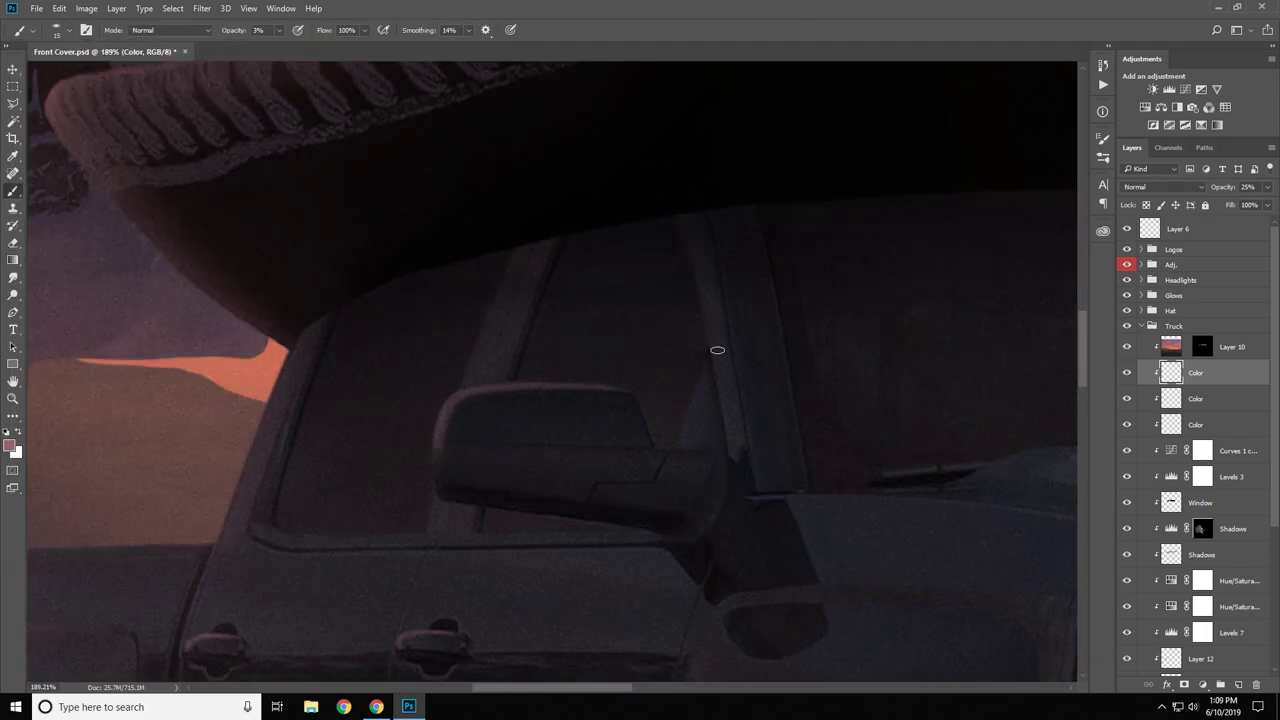
scroll(705, 375, down, 3)
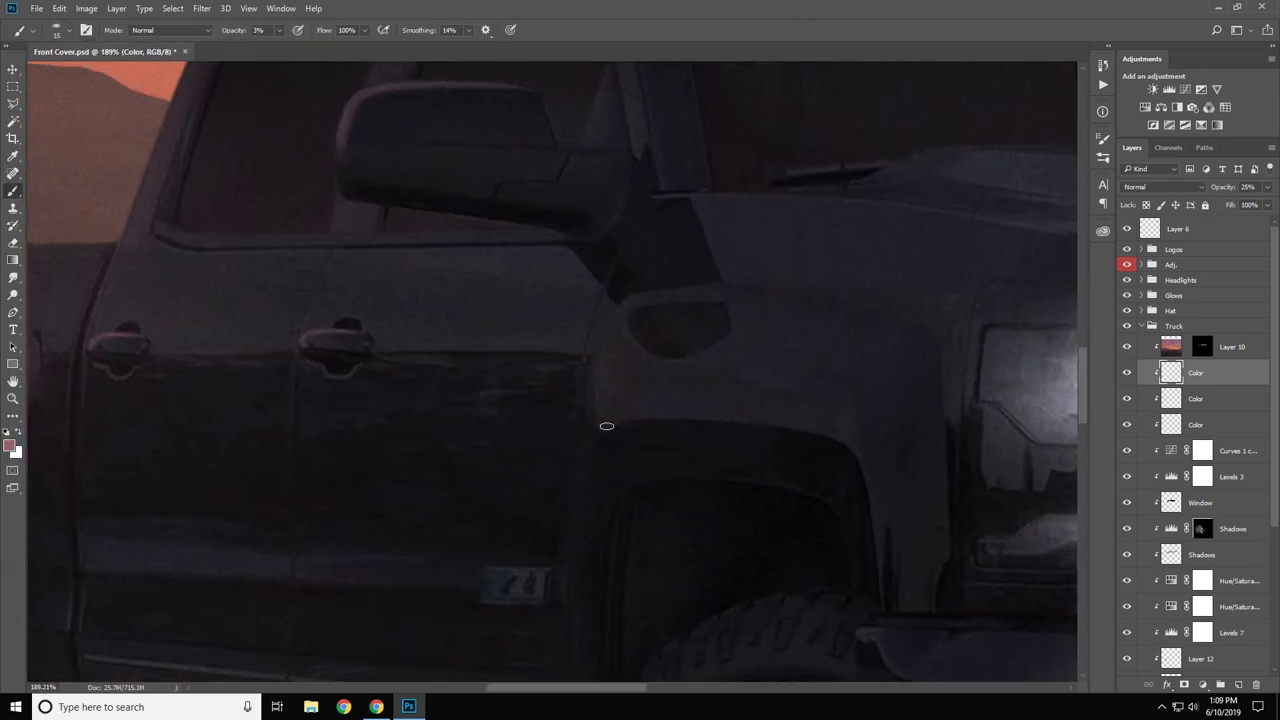
scroll(696, 350, up, 3)
scroll(696, 300, left, 3)
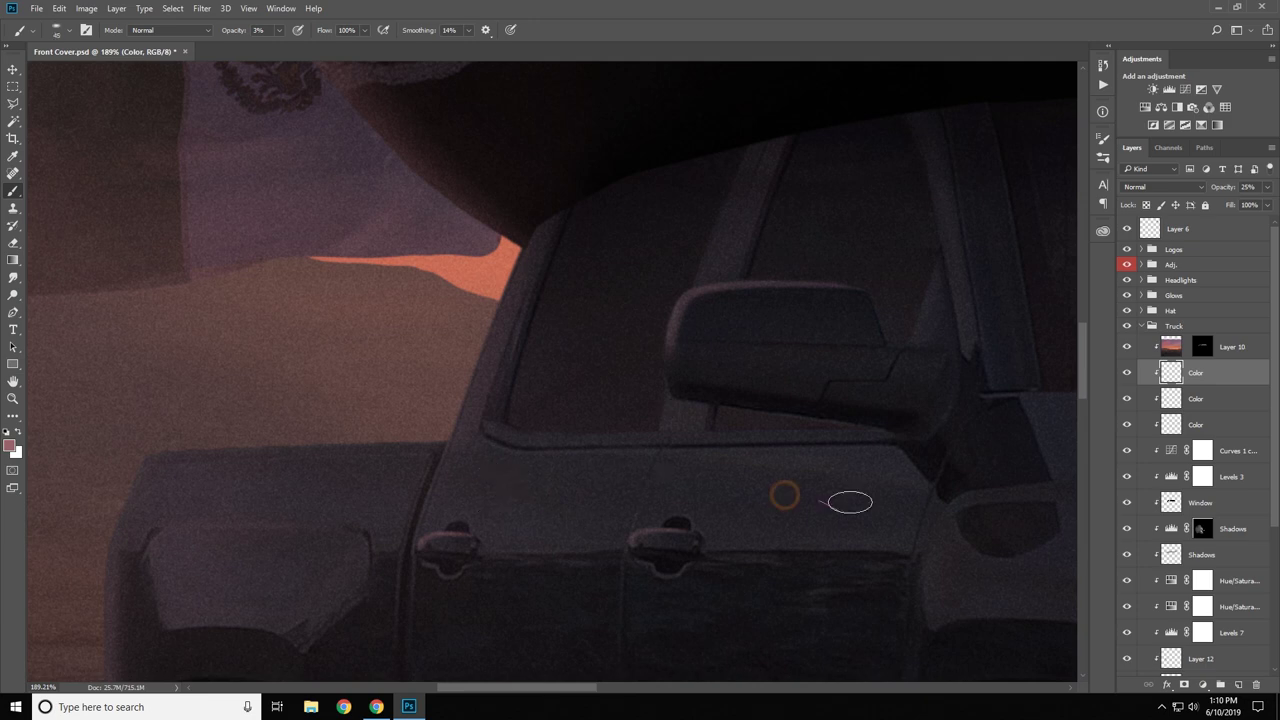
scroll(470, 297, down, 3)
scroll(470, 297, right, 1)
key(bracketleft)
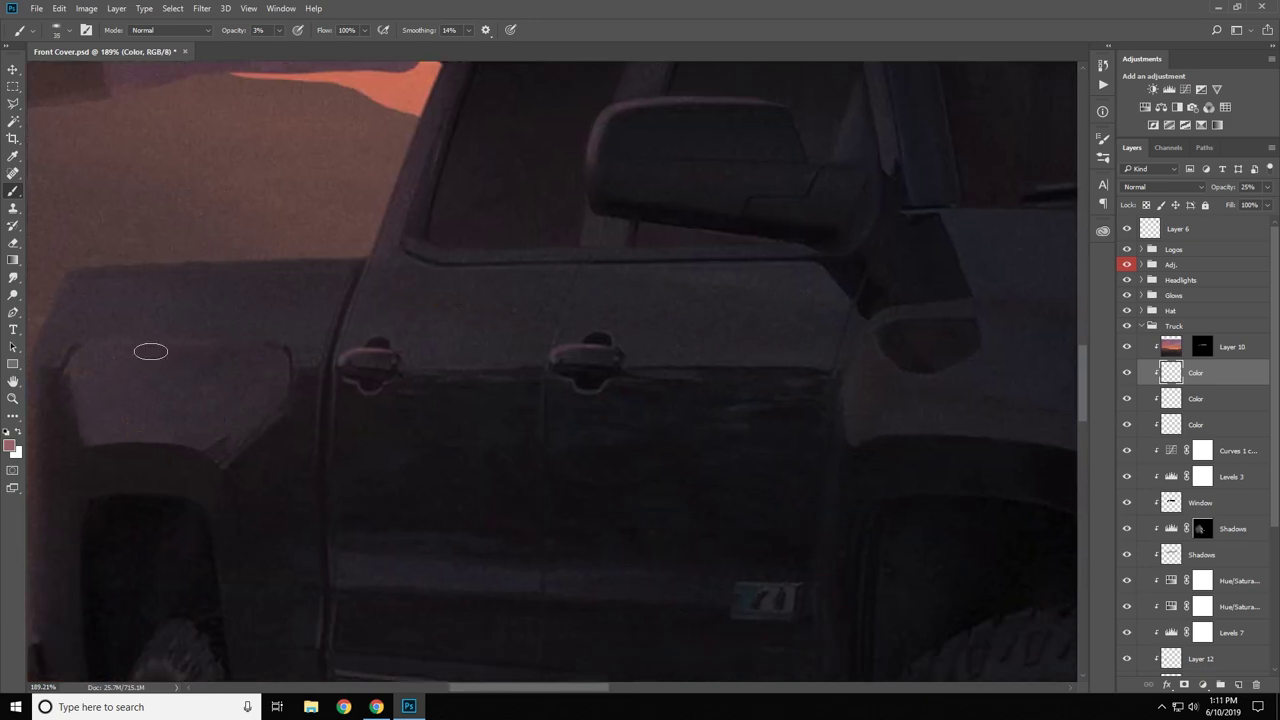
scroll(500, 420, up, 2)
scroll(500, 420, right, 1)
key(bracketleft)
key(bracketleft)
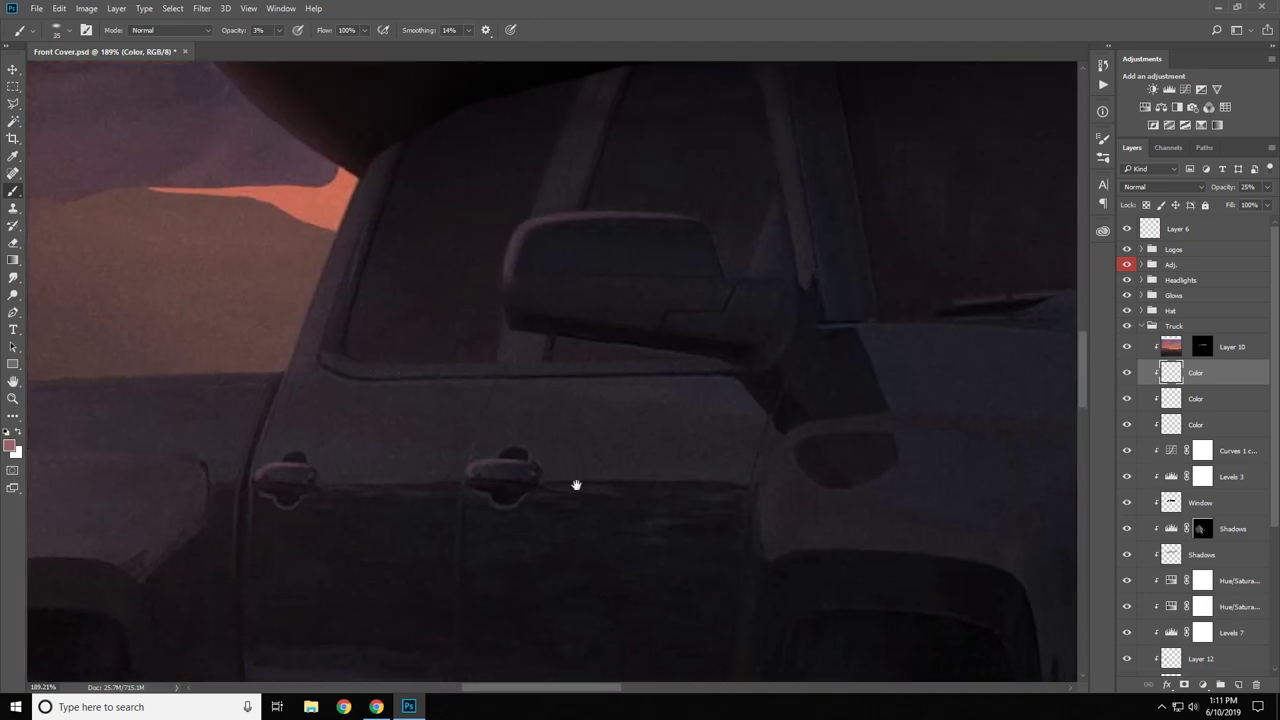
key(ctrl+1)
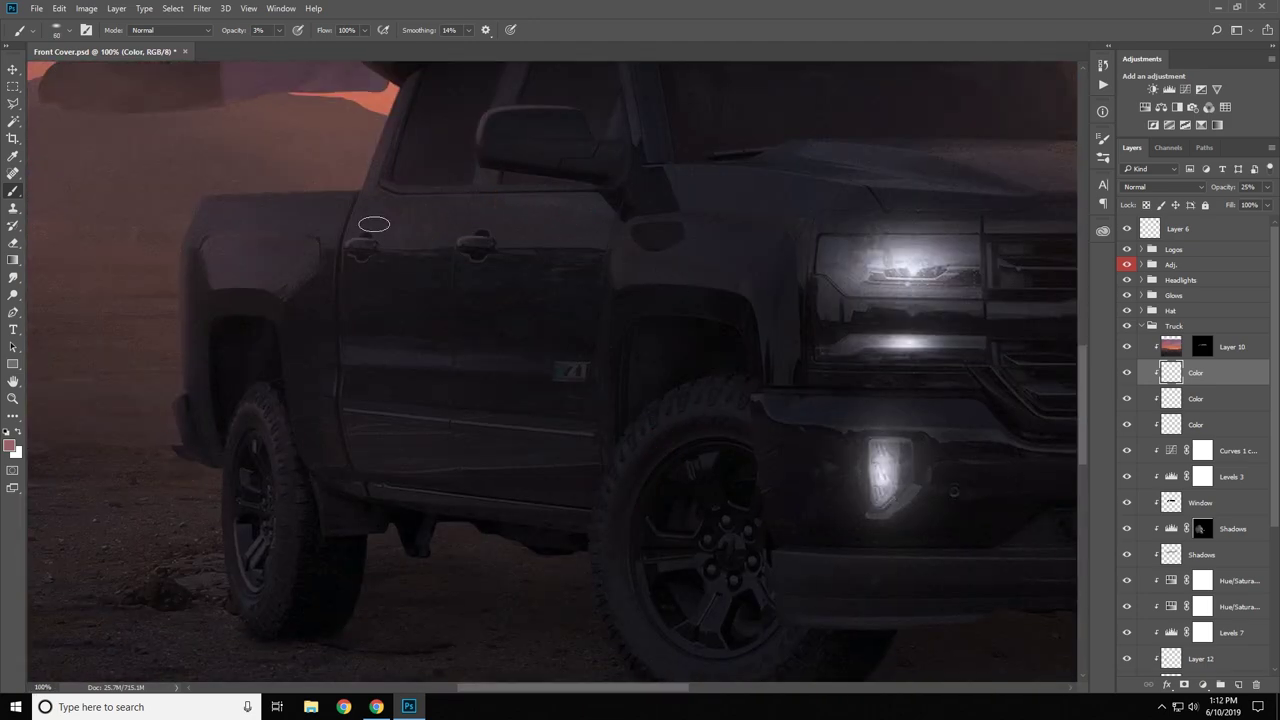
key(bracketleft)
drag(681, 188, 835, 193)
Step: Dab faint colour near the windscreen pillar with a smaller brush
key(ctrl+minus)
key(ctrl+minus)
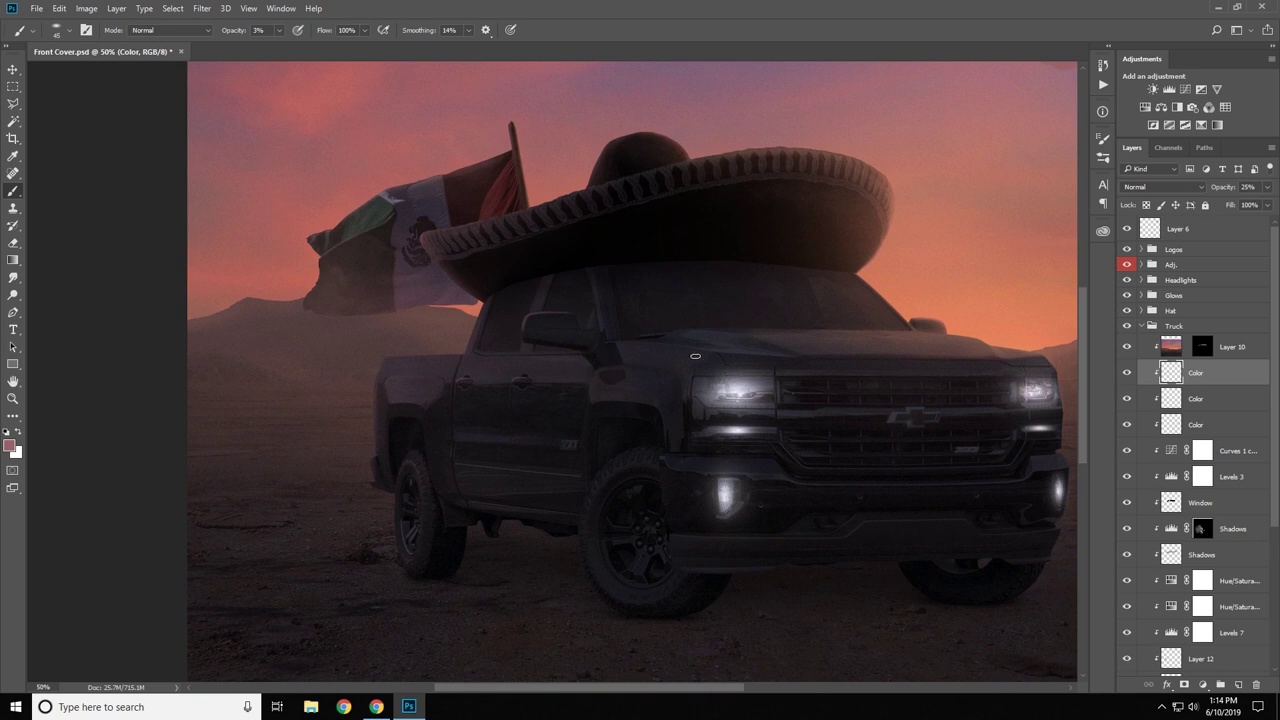
key(bracketleft)
click(479, 323)
key(z)
key(ctrl+minus)
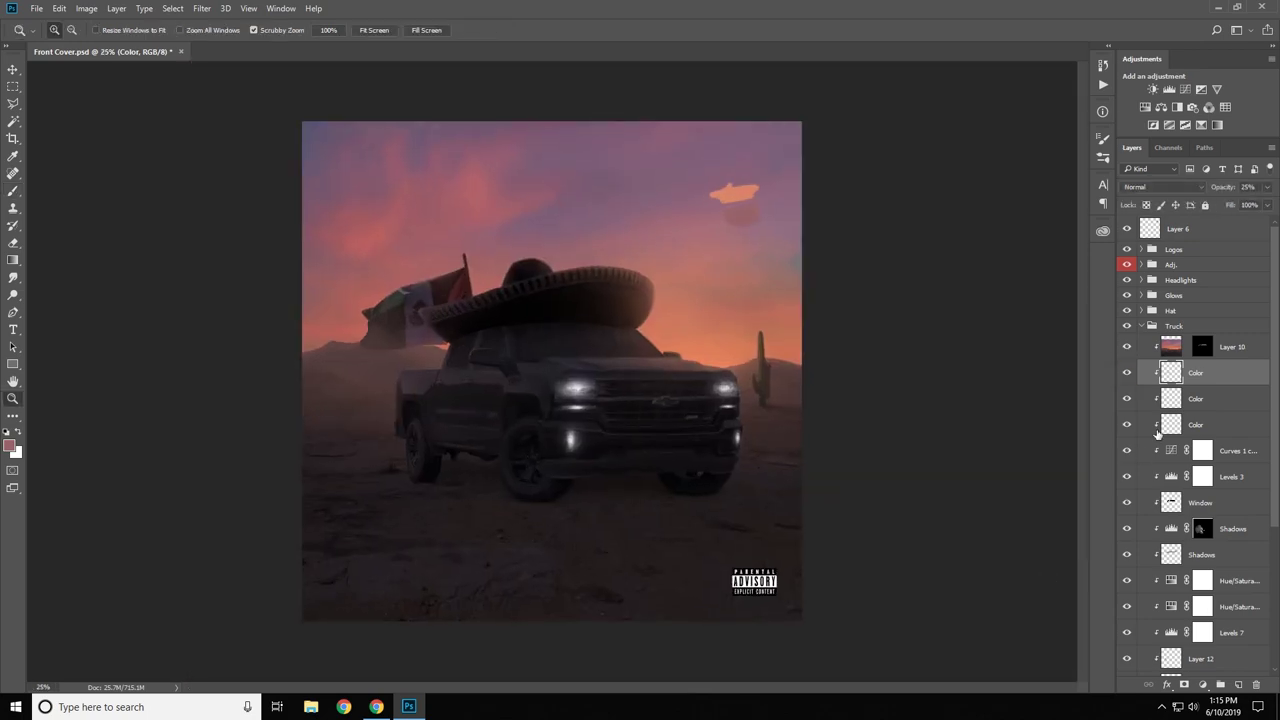
Step: Fade the Color layer out with a diagonal gradient on its layer mask
key(g)
drag(650, 365, 676, 400)
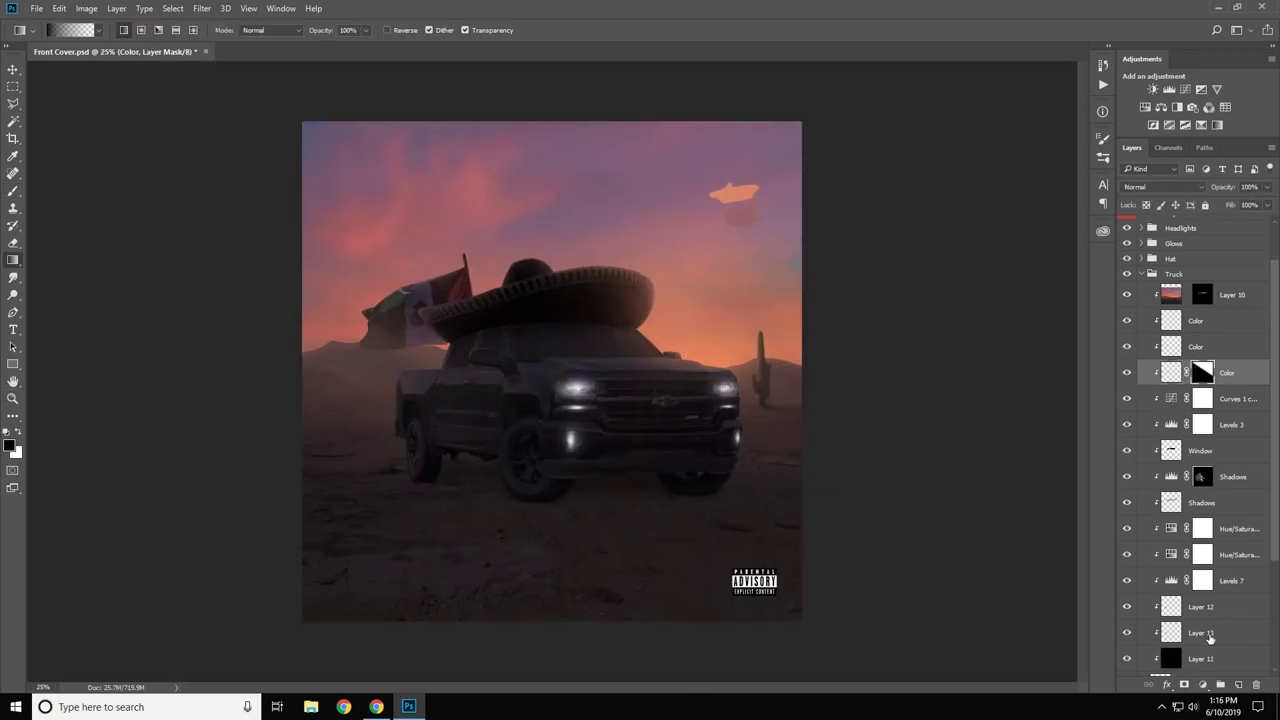
scroll(1192, 450, down, 3)
Step: Paint shading onto the truck's hood near the headlight on a lower Truck layer
click(1200, 528)
key(z)
mouse_move(593, 340)
mouse_down()
mouse_move(627, 389)
mouse_move(650, 389)
mouse_up()
key(b)
drag(482, 364, 449, 358)
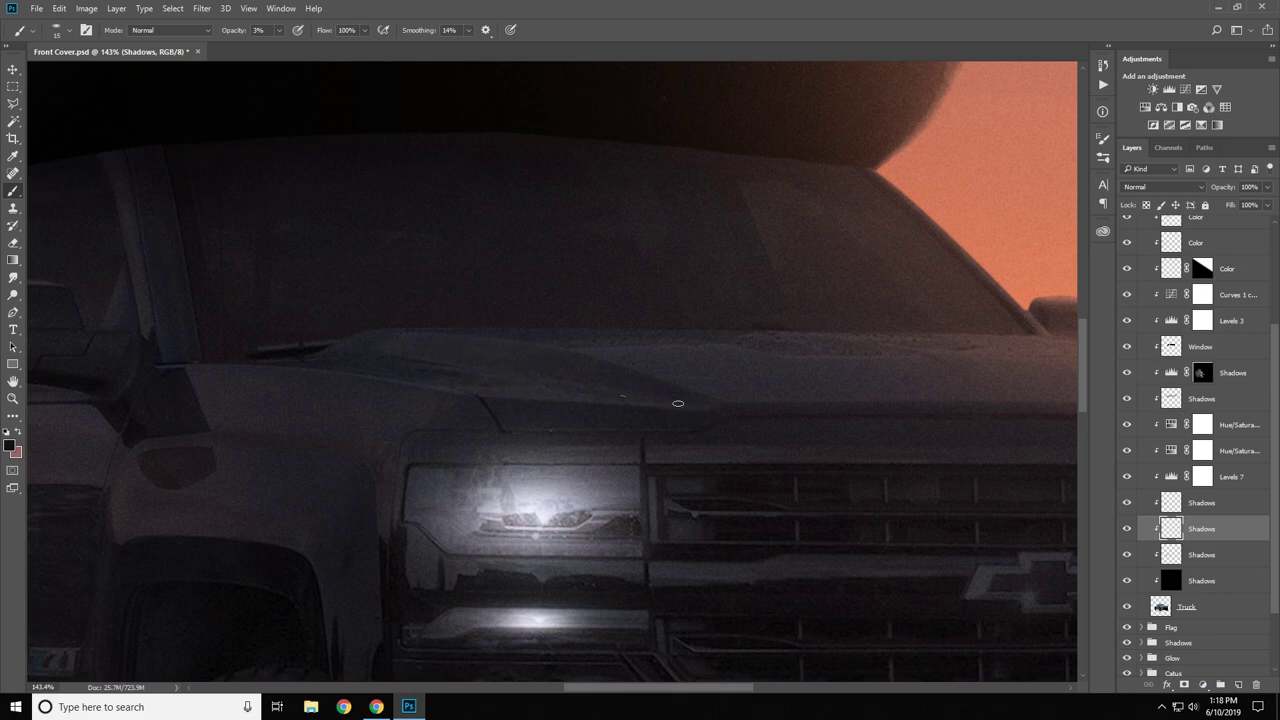
Step: Brush subtle shading near the headlight and a faint stroke across the hood
key(ctrl+0)
scroll(705, 349, up, 5)
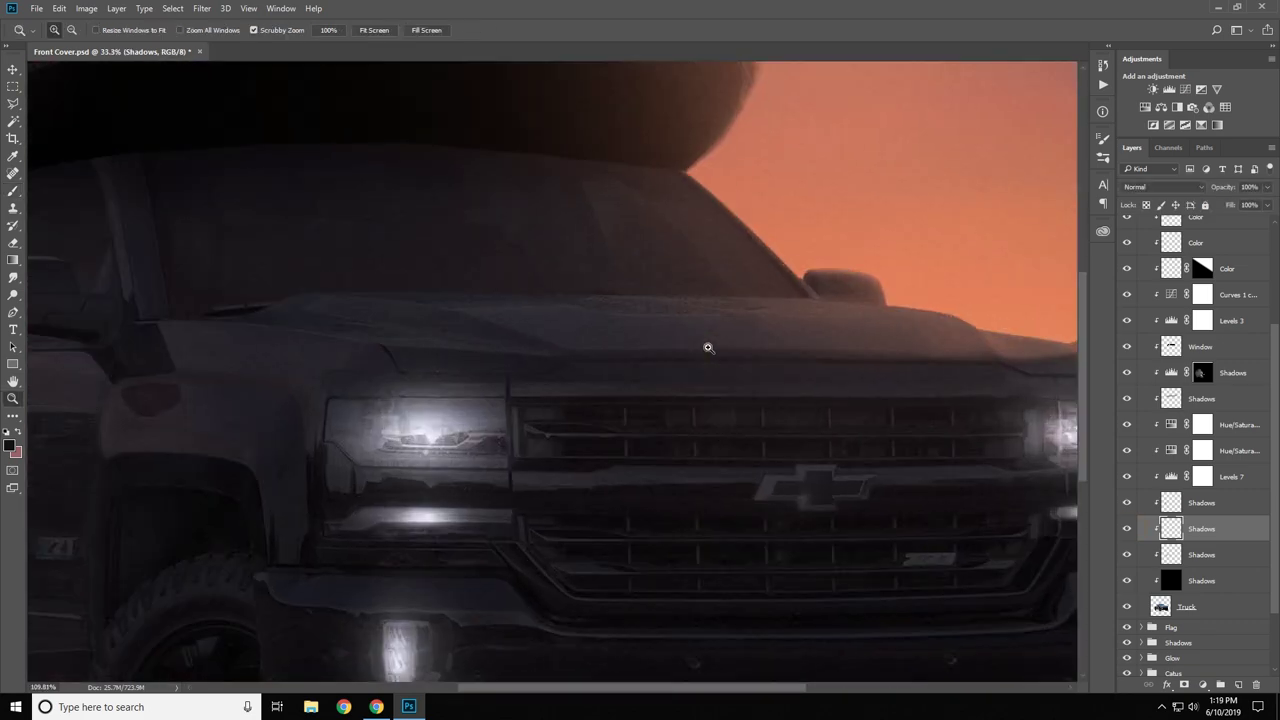
drag(332, 300, 360, 300)
key(bracketright)
key(bracketright)
key(bracketright)
drag(618, 336, 759, 310)
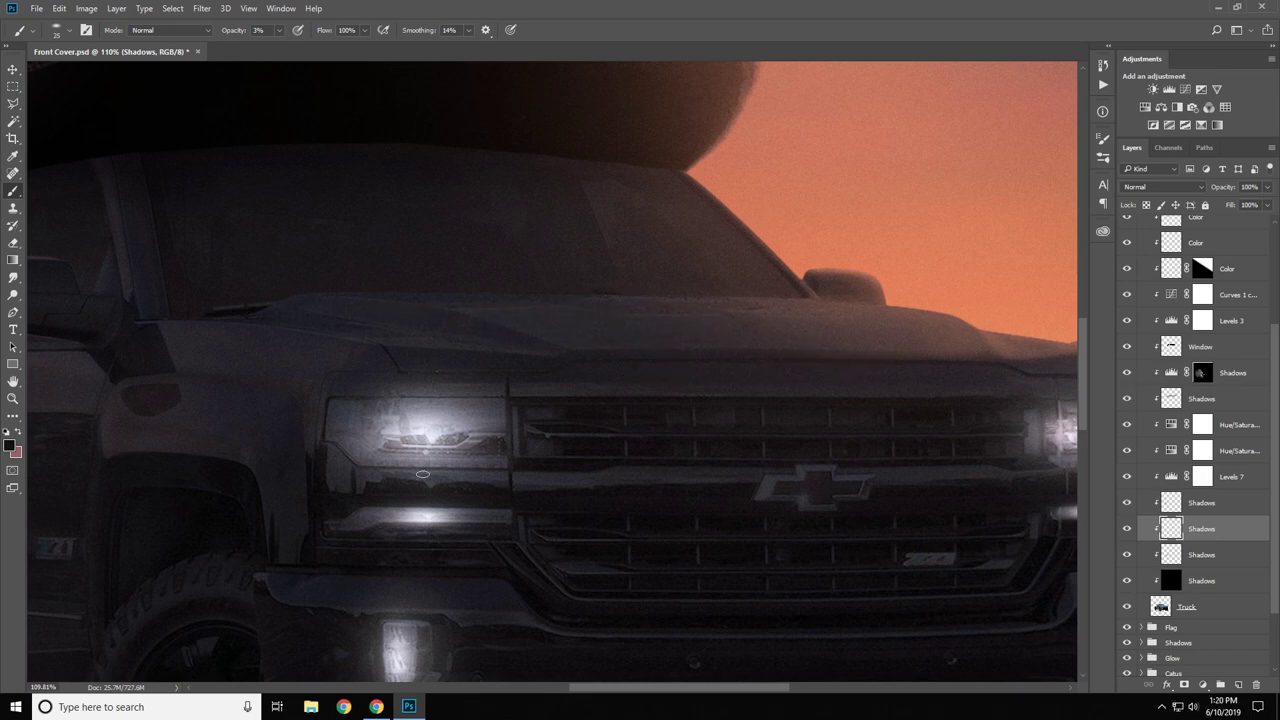
Step: Select Layer 10 and save the cover
scroll(840, 477, down, 5)
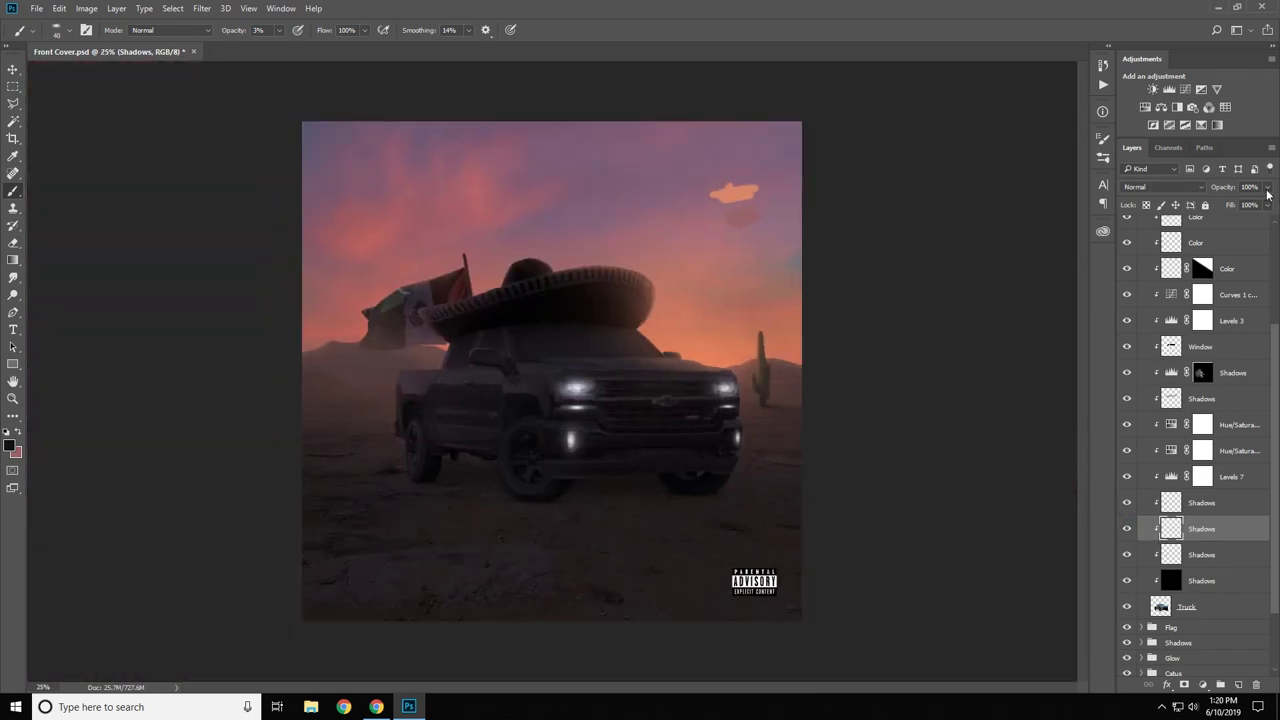
scroll(1142, 497, up, 3)
click(1220, 346)
key(z)
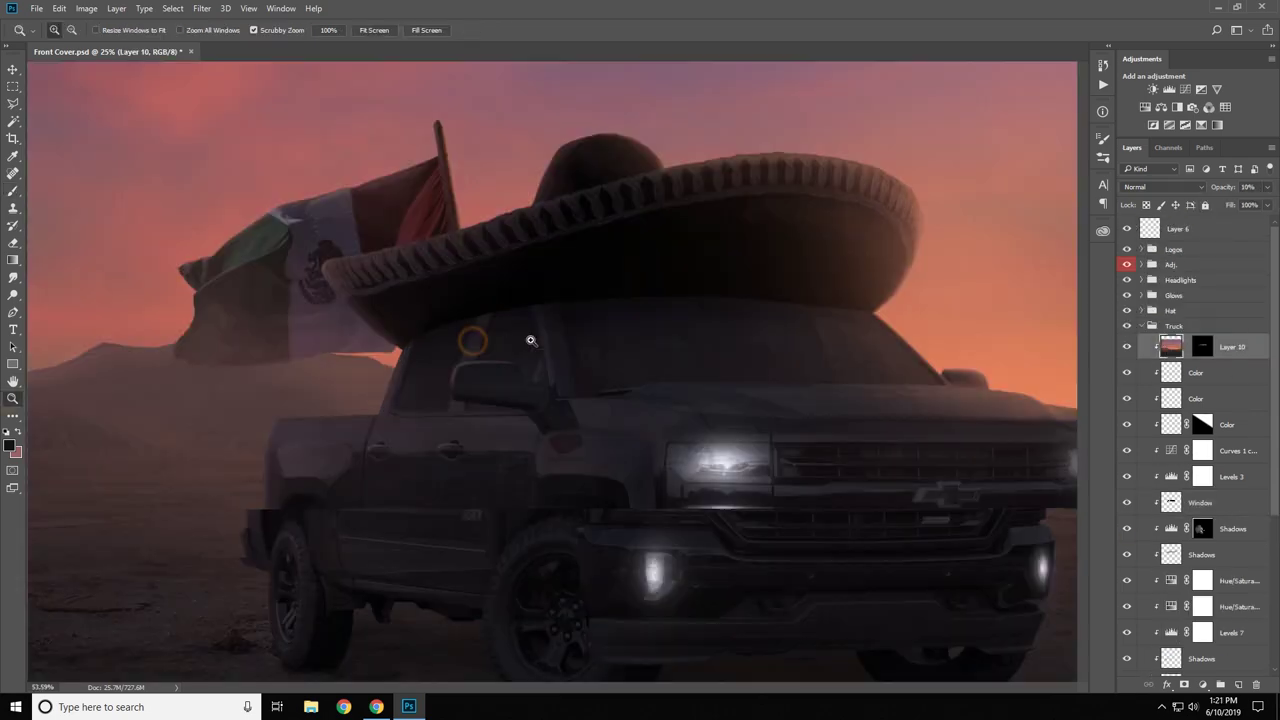
key(ctrl+s)
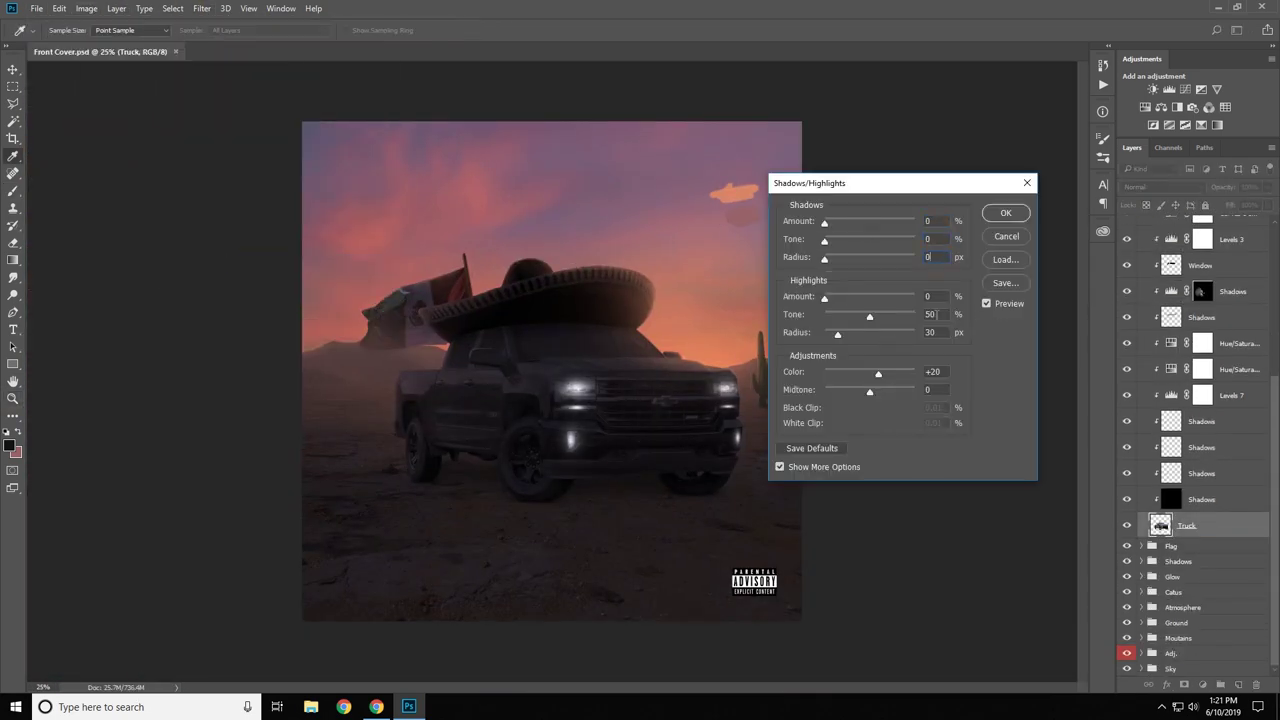
Step: Raise the Shadows/Highlights shadow amount and radius, and pull down the highlights
mouse_move(824, 222)
mouse_down()
mouse_move(863, 222)
mouse_move(847, 240)
mouse_up()
drag(824, 258, 870, 258)
mouse_move(869, 390)
mouse_down()
mouse_move(848, 393)
mouse_move(869, 373)
mouse_up()
drag(824, 298, 861, 298)
drag(824, 316, 872, 318)
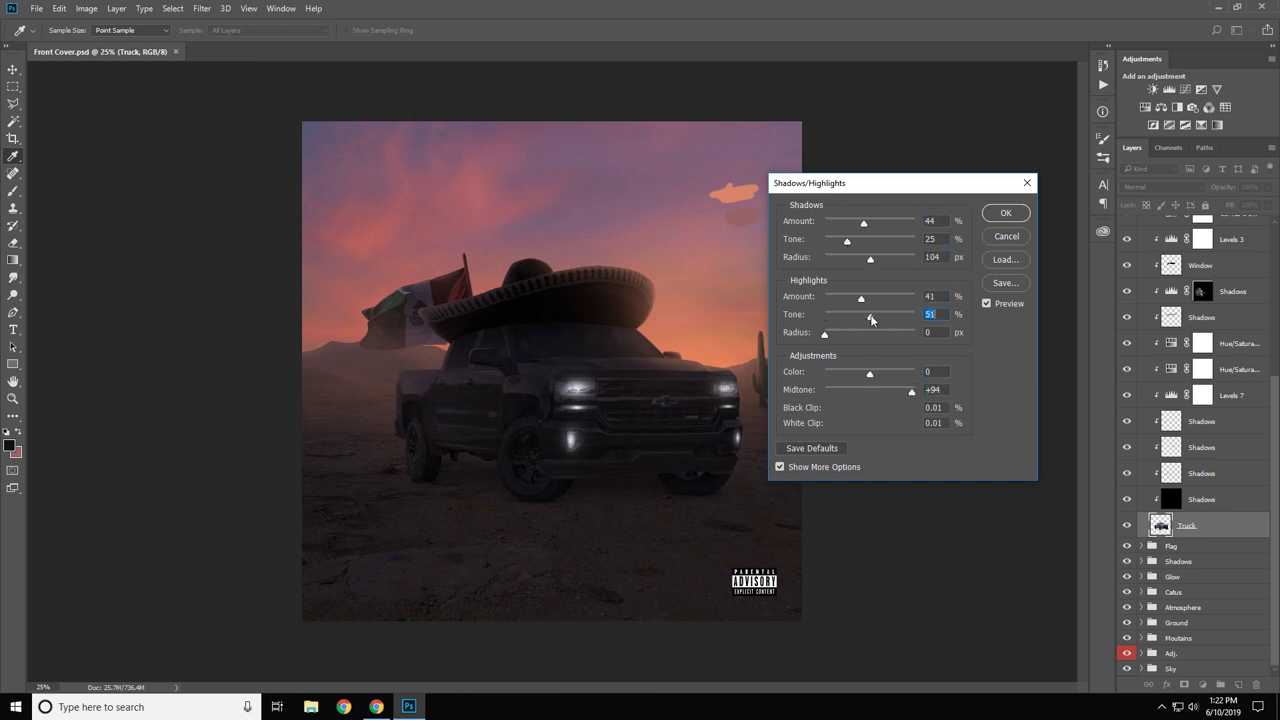
Step: Finish with highlights radius 184 px and midtone +67, and apply Shadows/Highlights
scroll(720, 398, up, 2)
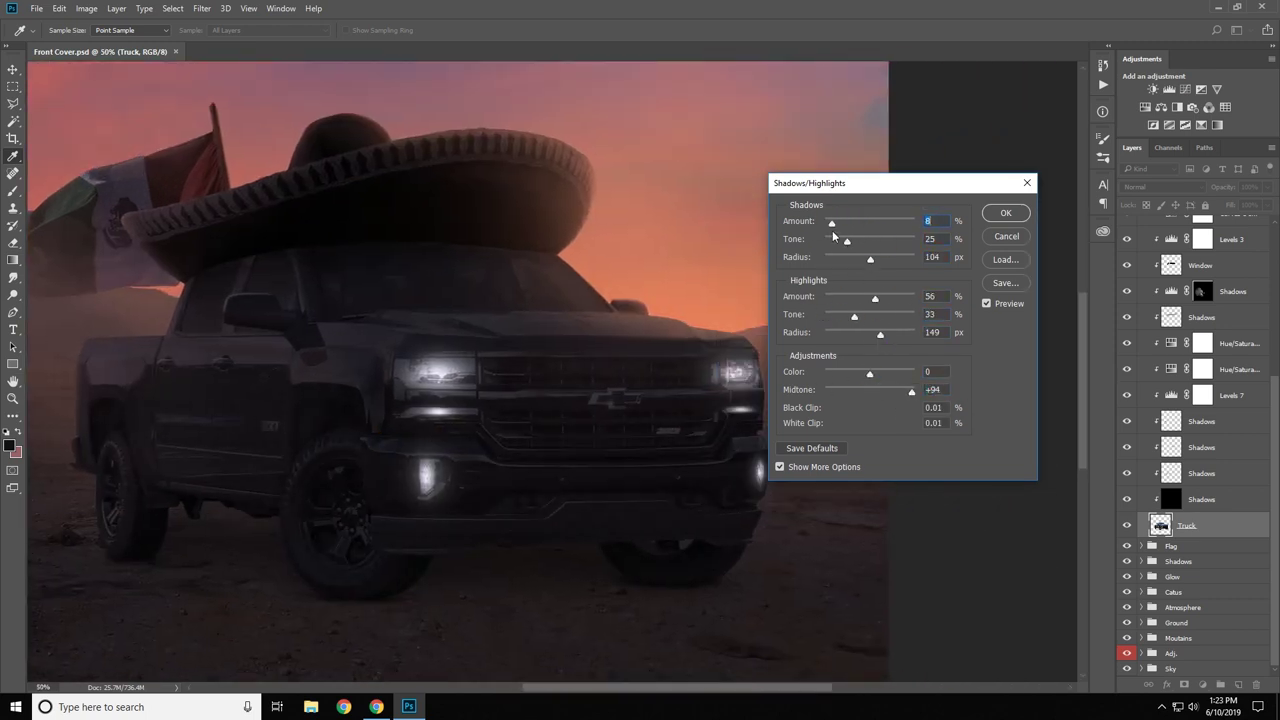
drag(911, 264, 893, 259)
mouse_move(863, 318)
mouse_down()
mouse_move(845, 322)
mouse_move(882, 340)
mouse_up()
drag(911, 392, 900, 392)
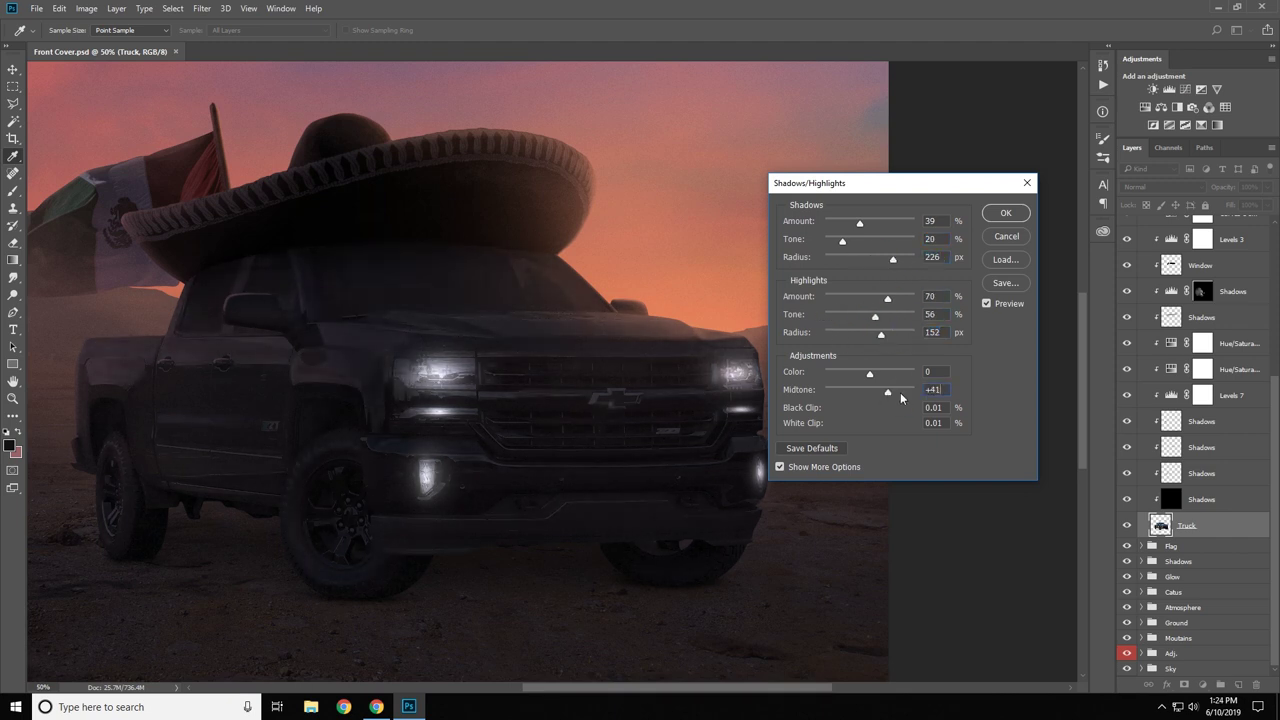
key(ctrl+minus)
drag(881, 334, 857, 316)
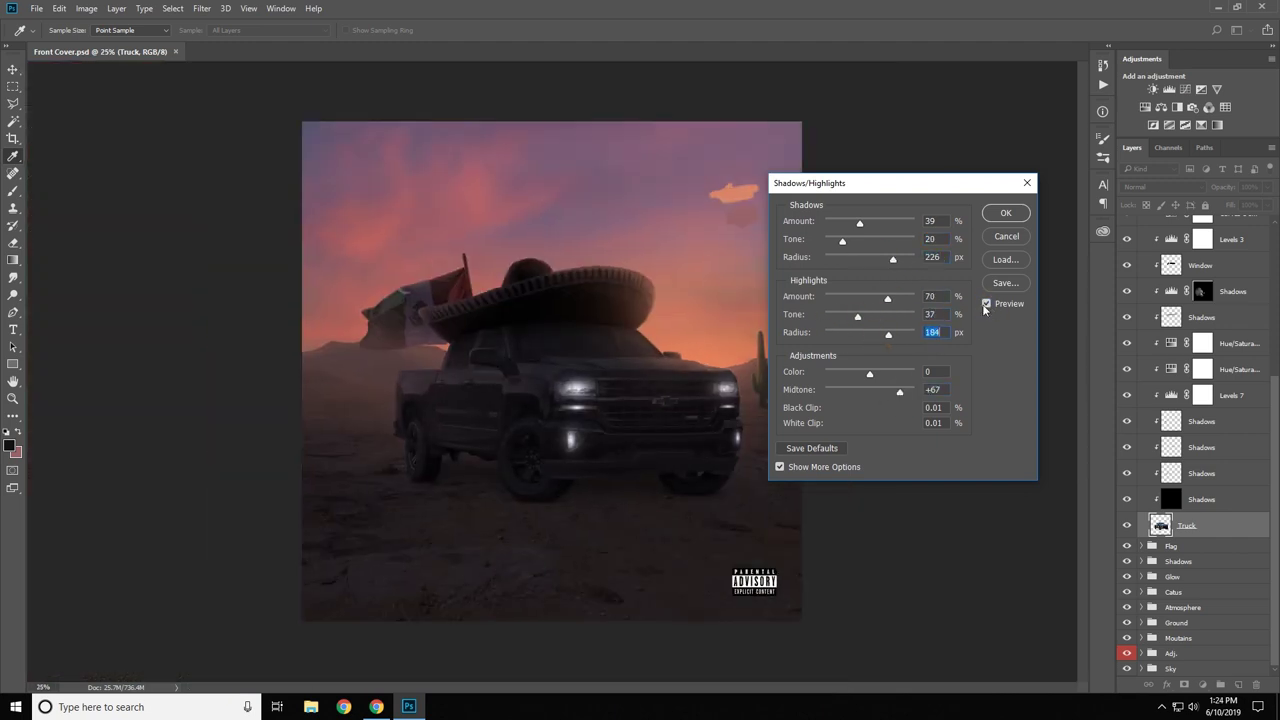
click(1006, 213)
click(1141, 298)
click(36, 8)
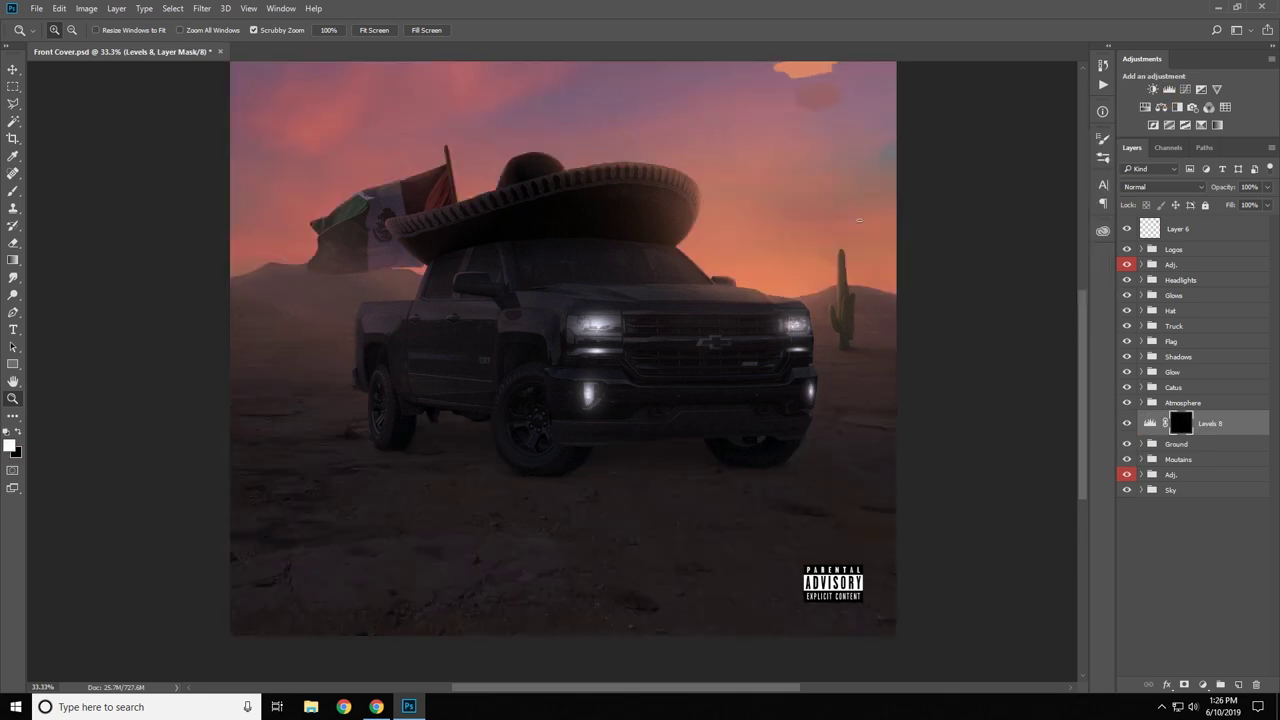
Step: Paint white on the Levels 8 mask to brighten the ground around the wheels
key(b)
key(ctrl+minus)
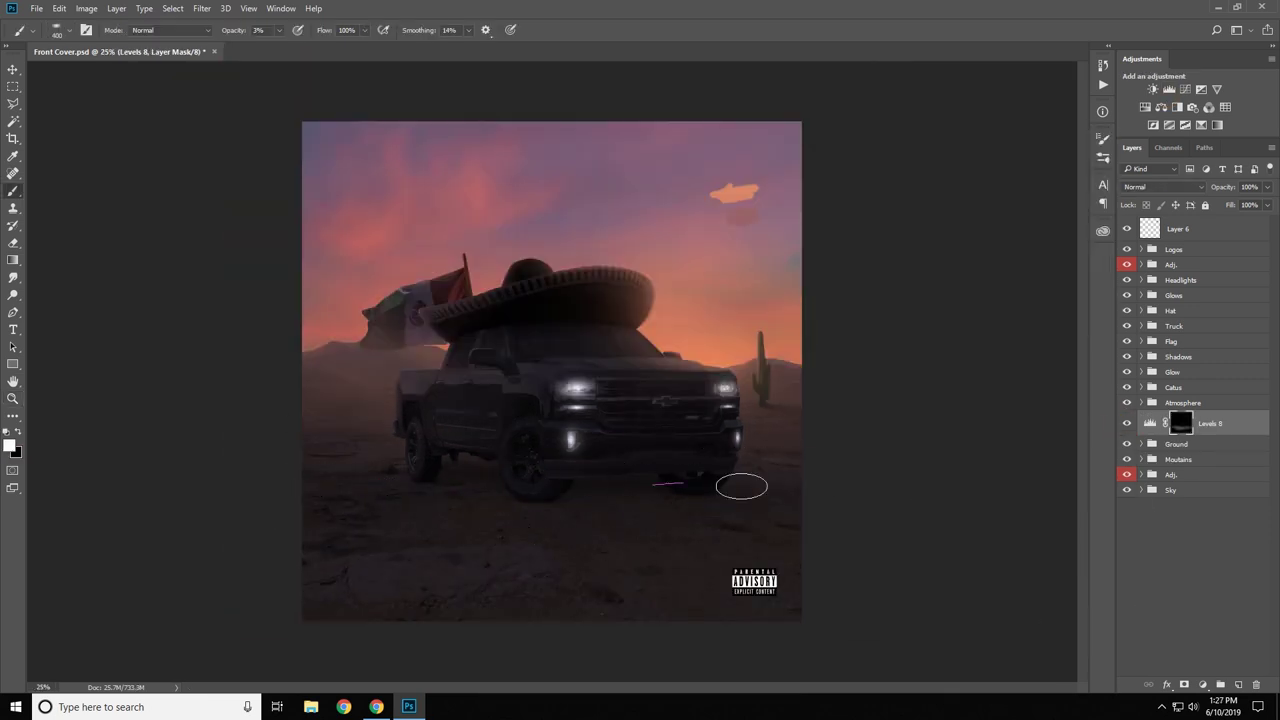
key(bracketright)
key(bracketright)
key(bracketright)
drag(578, 496, 437, 490)
key(bracketleft)
key(bracketleft)
key(bracketleft)
key(bracketleft)
key(x)
Step: Give the Headlights group a blue label, save the cover, and select Layer 9 copy
right_click(1180, 280)
click(1100, 657)
right_click(431, 536)
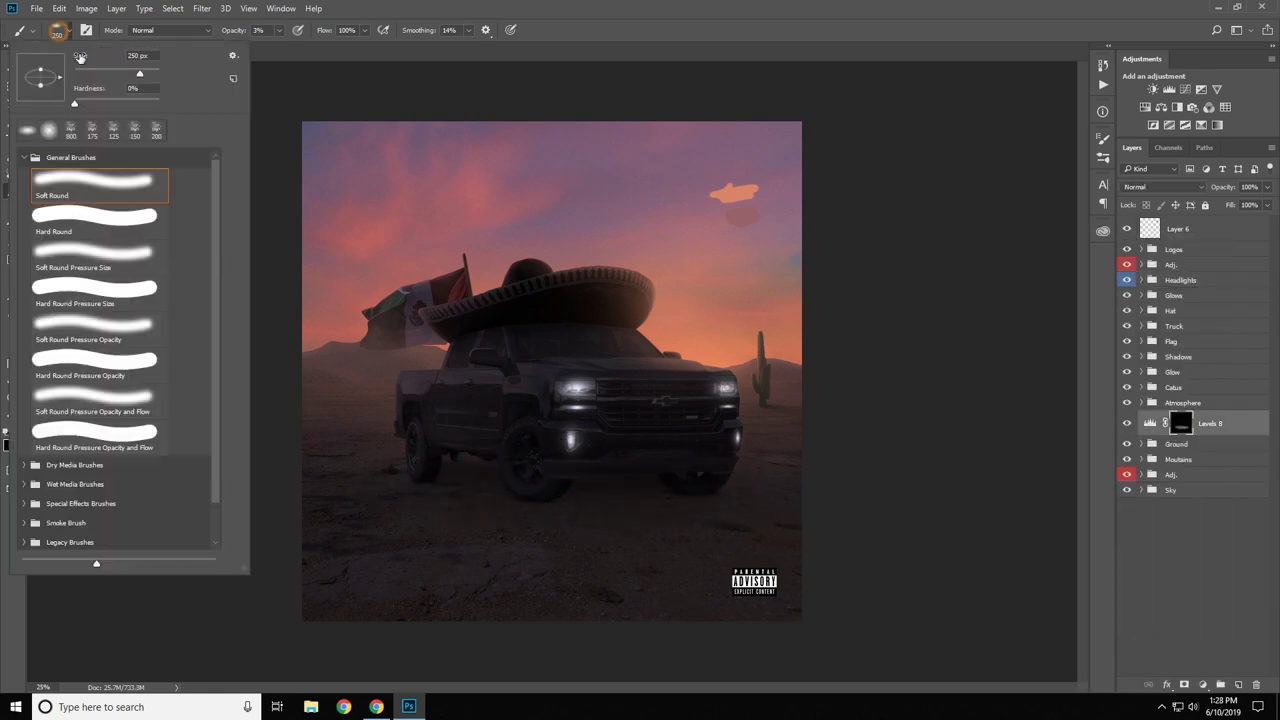
text(700)
key(Return)
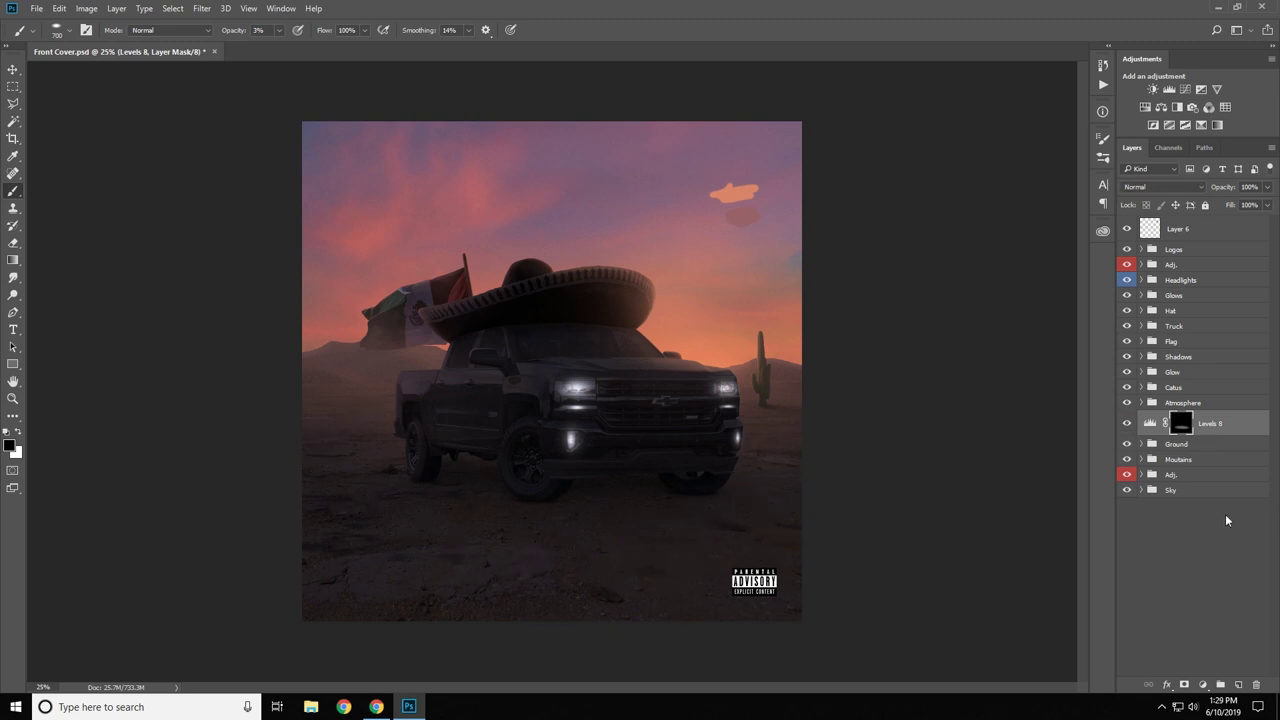
key(ctrl+s)
click(1141, 280)
click(1190, 379)
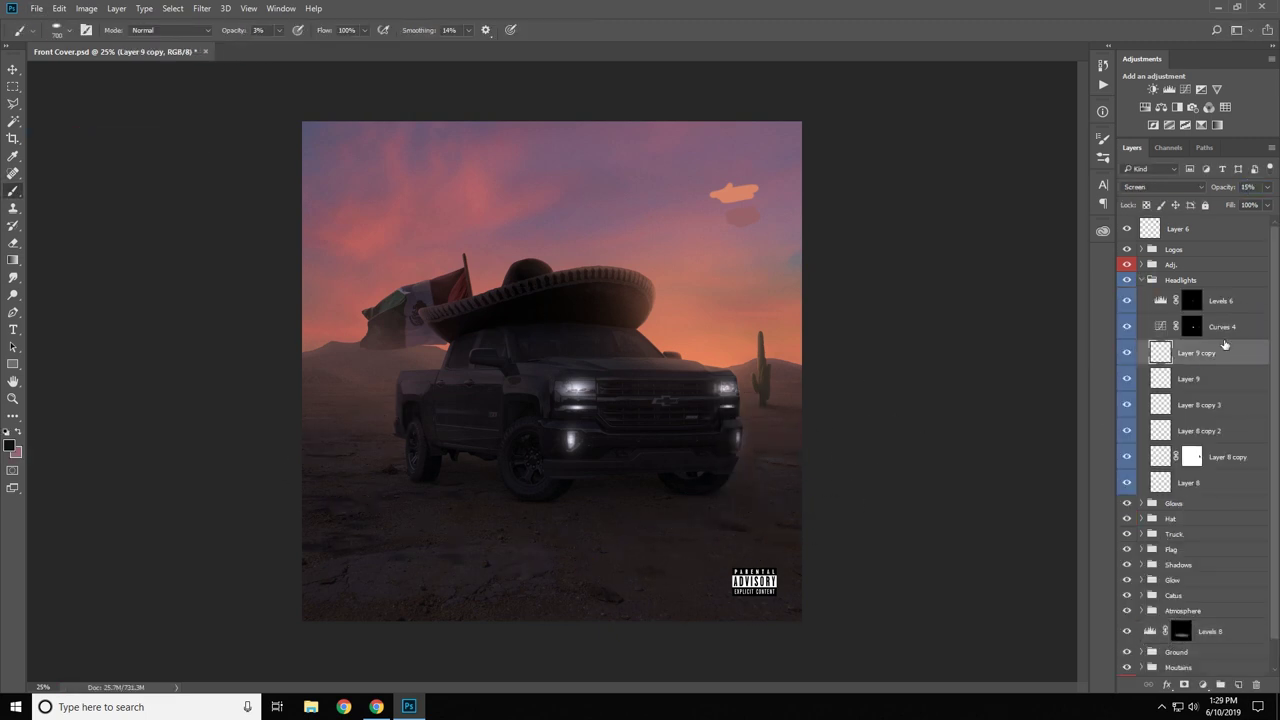
Step: Commit the resize transforms on each headlight glow layer in turn
key(ctrl+t)
key(Return)
key(alt+bracketleft)
key(ctrl+t)
key(Return)
key(alt+bracketleft)
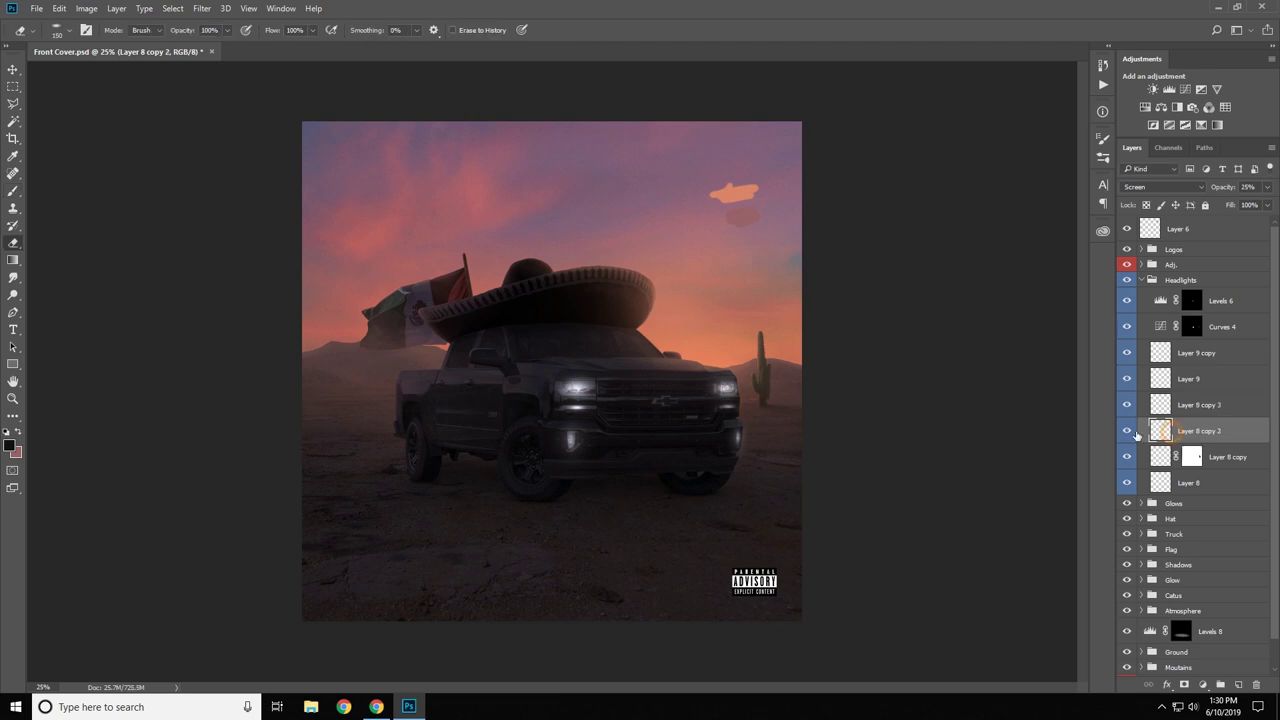
key(ctrl+t)
key(Return)
key(alt+bracketleft)
key(ctrl+t)
key(Return)
key(e)
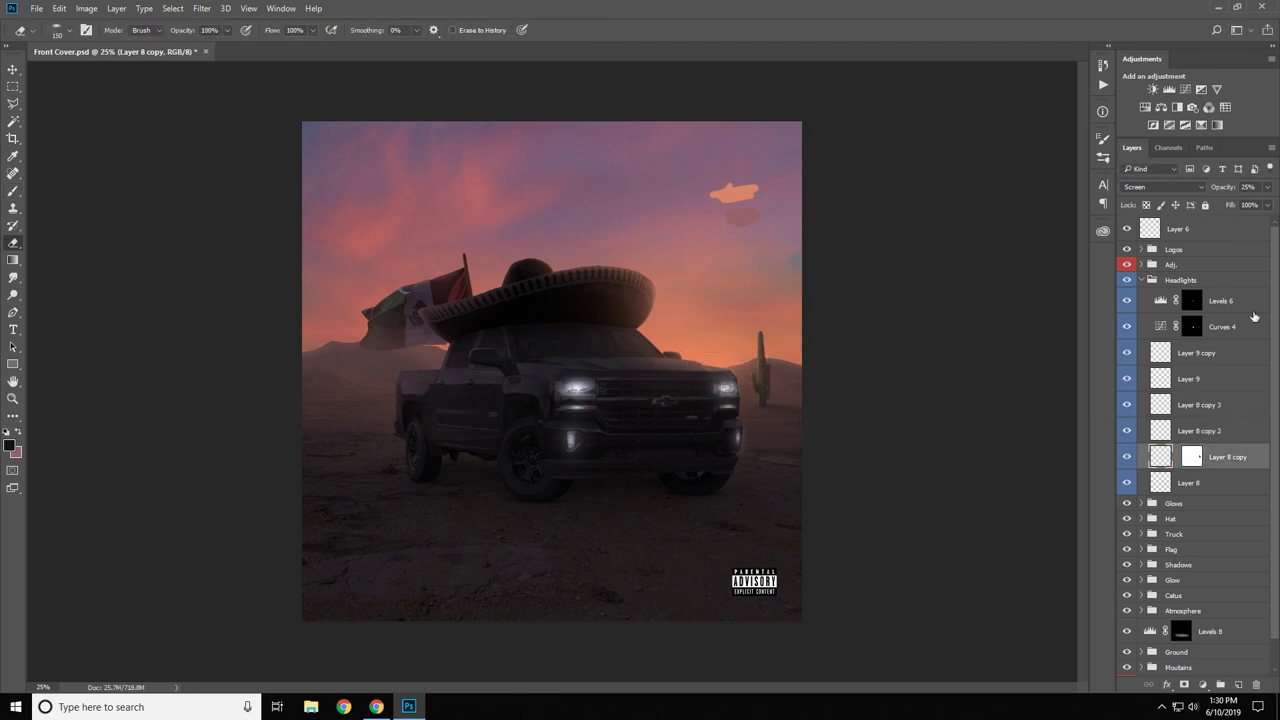
key(alt+bracketright)
key(alt+bracketright)
key(alt+bracketright)
key(alt+bracketright)
key(alt+bracketright)
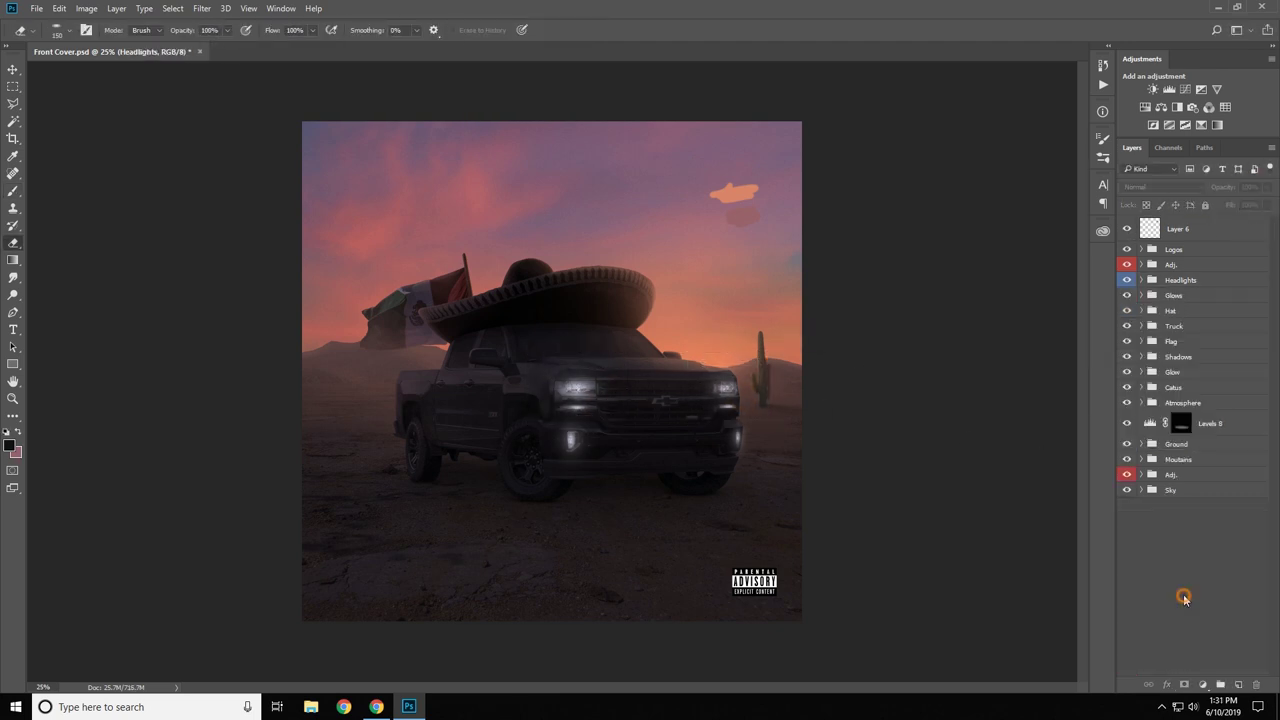
Step: Collapse Headlights, solo the Sky layer, then show mountains and the sky adjustment
click(1141, 280)
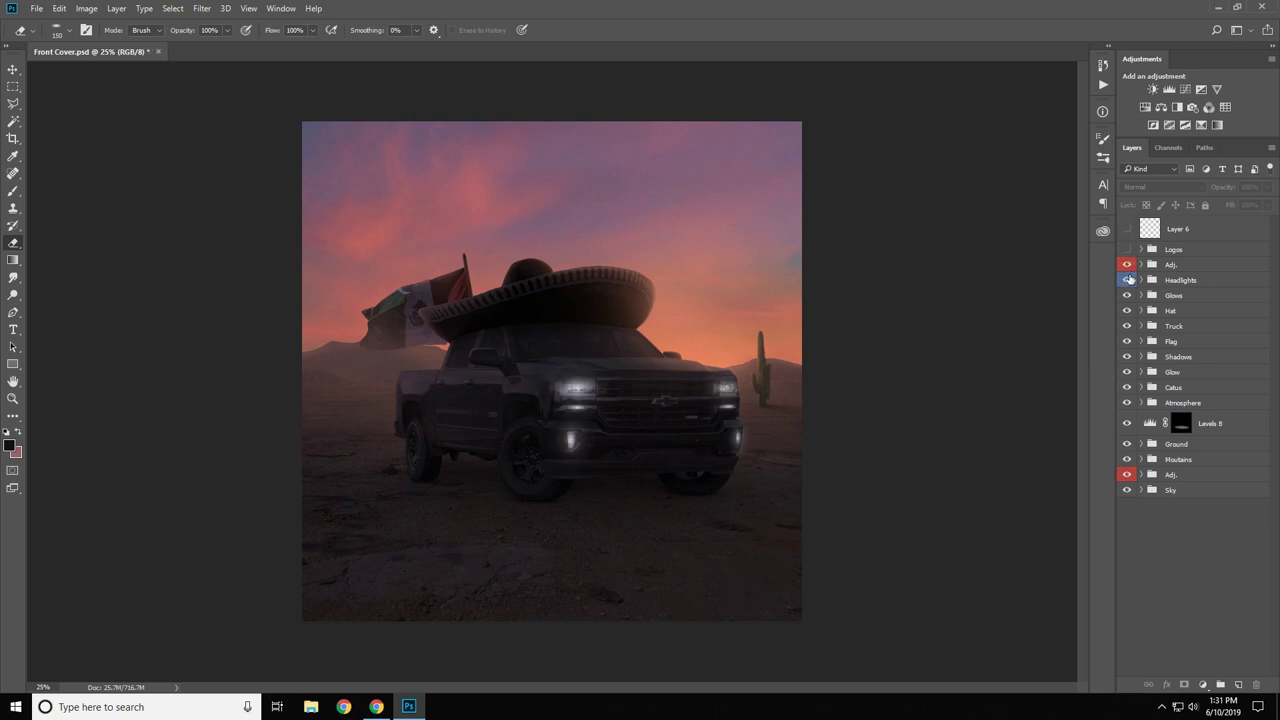
alt+click(1127, 490)
click(1127, 459)
right_click(1160, 474)
click(1127, 474)
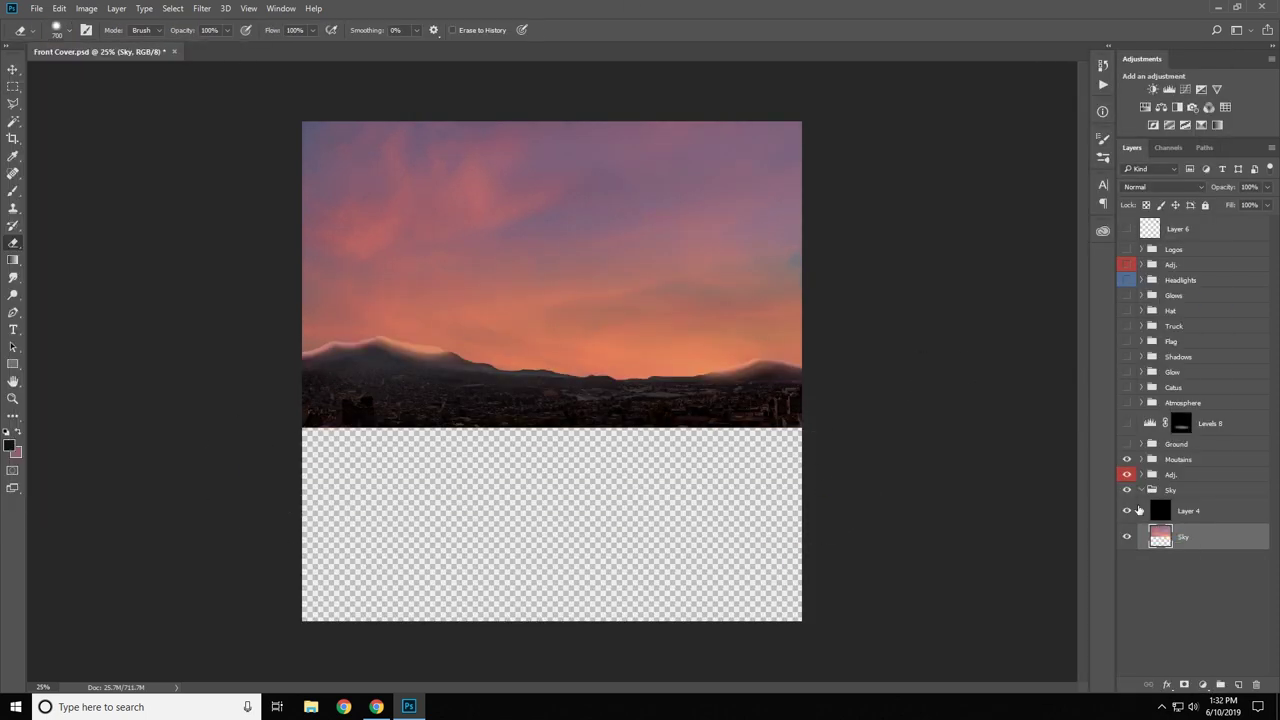
click(1170, 490)
click(1141, 459)
click(1141, 459)
Step: Re-enable Levels 8, cactus, truck, hat, flag and headlight layers without Logos, and save
click(1127, 443)
click(1141, 443)
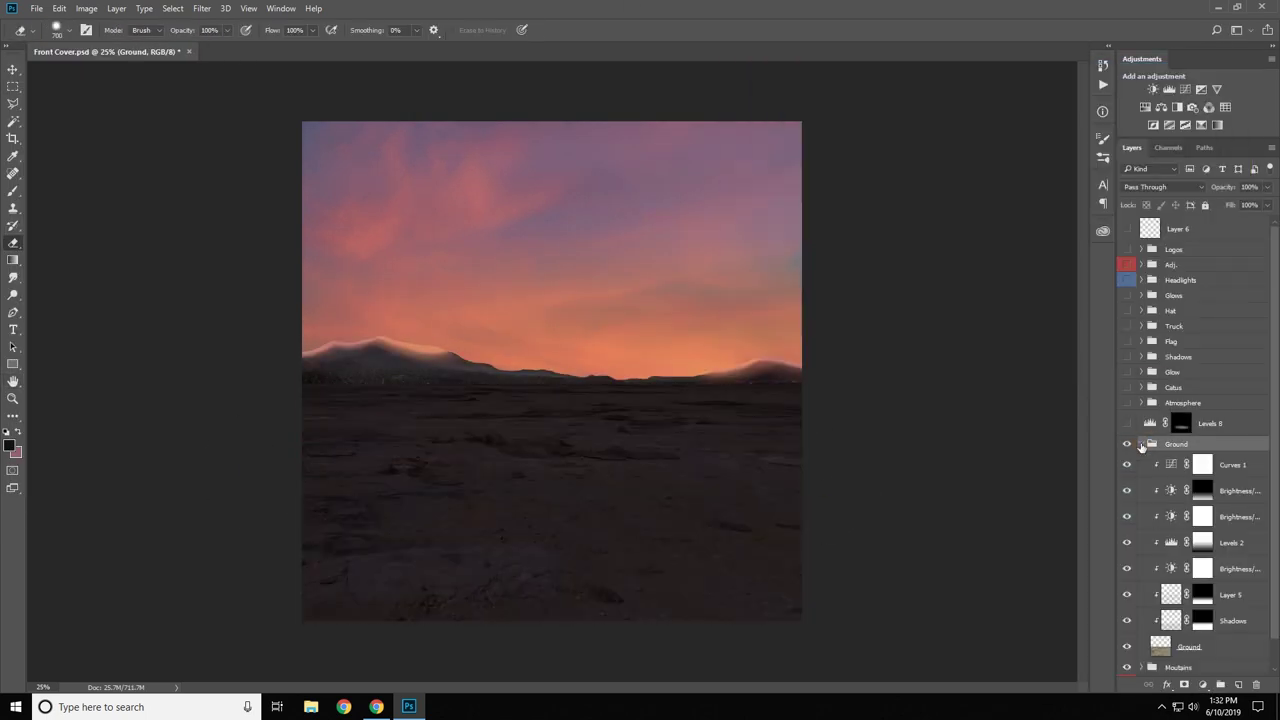
click(1141, 443)
click(1127, 423)
drag(1126, 404, 1127, 264)
key(ctrl+s)
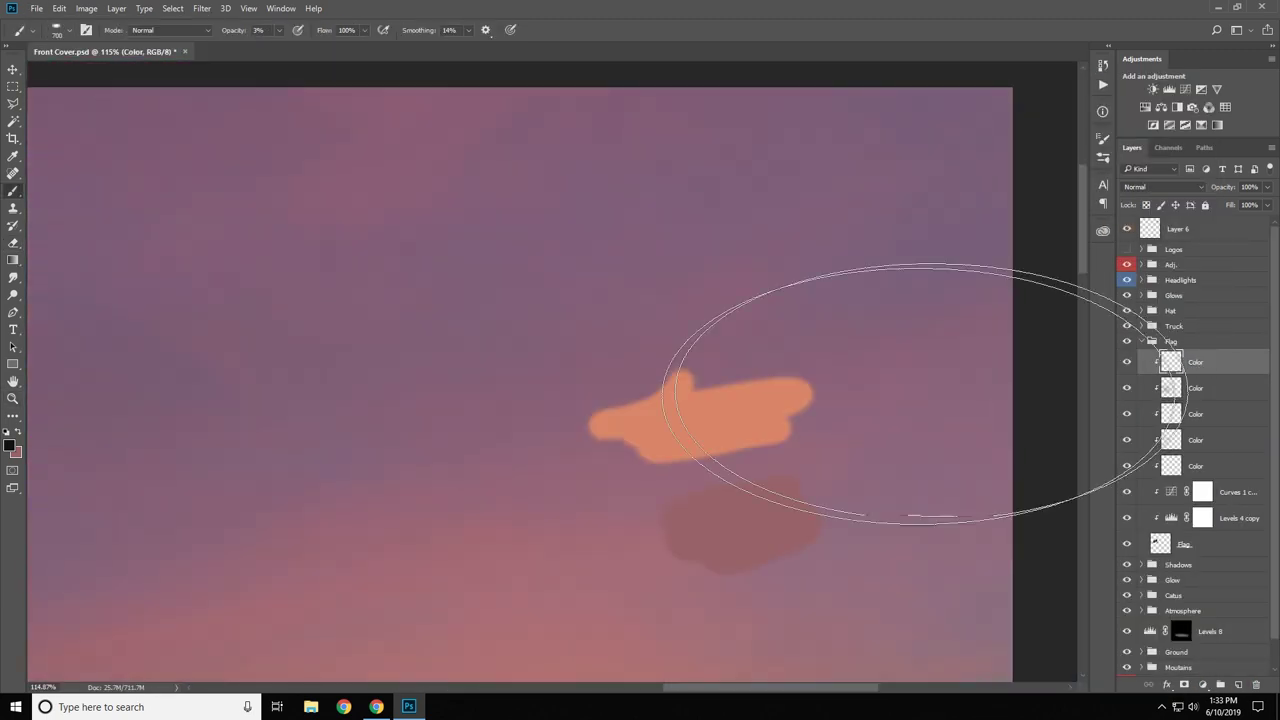
Step: Paint faint salmon sunset light on the flag and sombrero Color layers with a low-opacity brush
key(bracketleft)
key(bracketleft)
key(bracketleft)
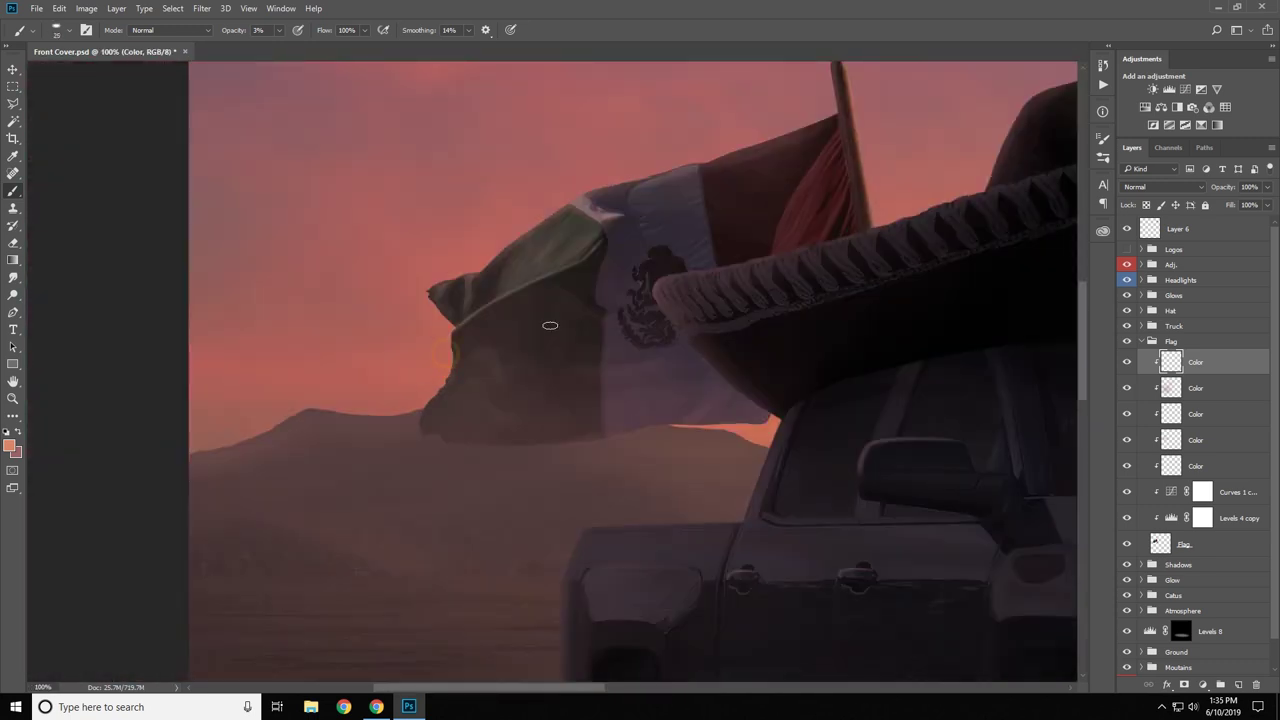
key(bracketright)
key(ctrl+0)
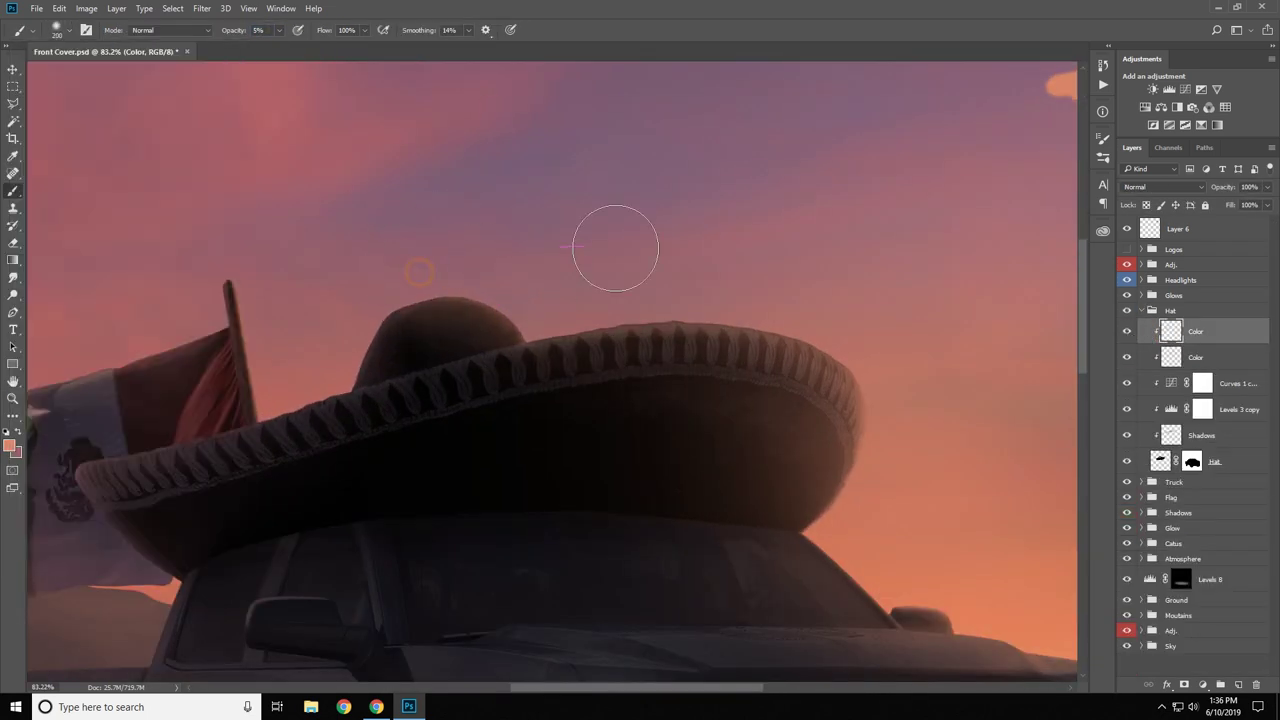
key(bracketleft)
key(bracketleft)
key(bracketleft)
key(ctrl+0)
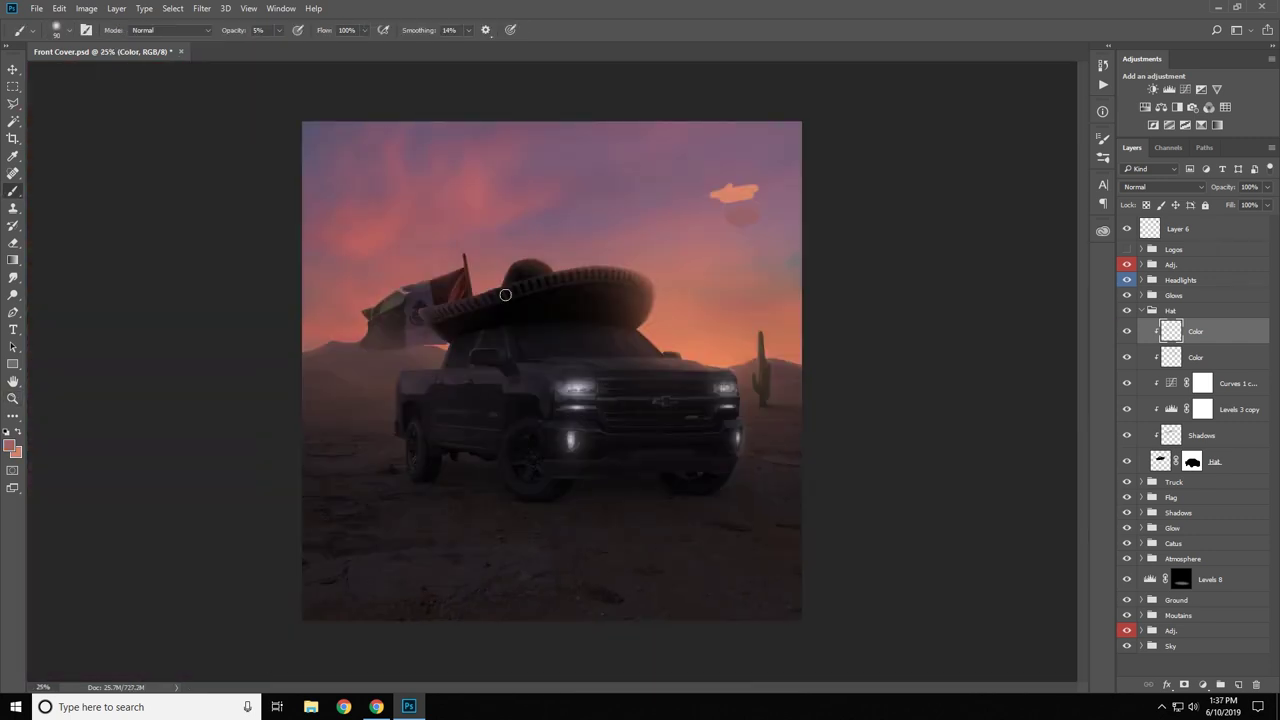
key(bracketright)
key(bracketright)
key(bracketright)
click(1142, 310)
click(1190, 560)
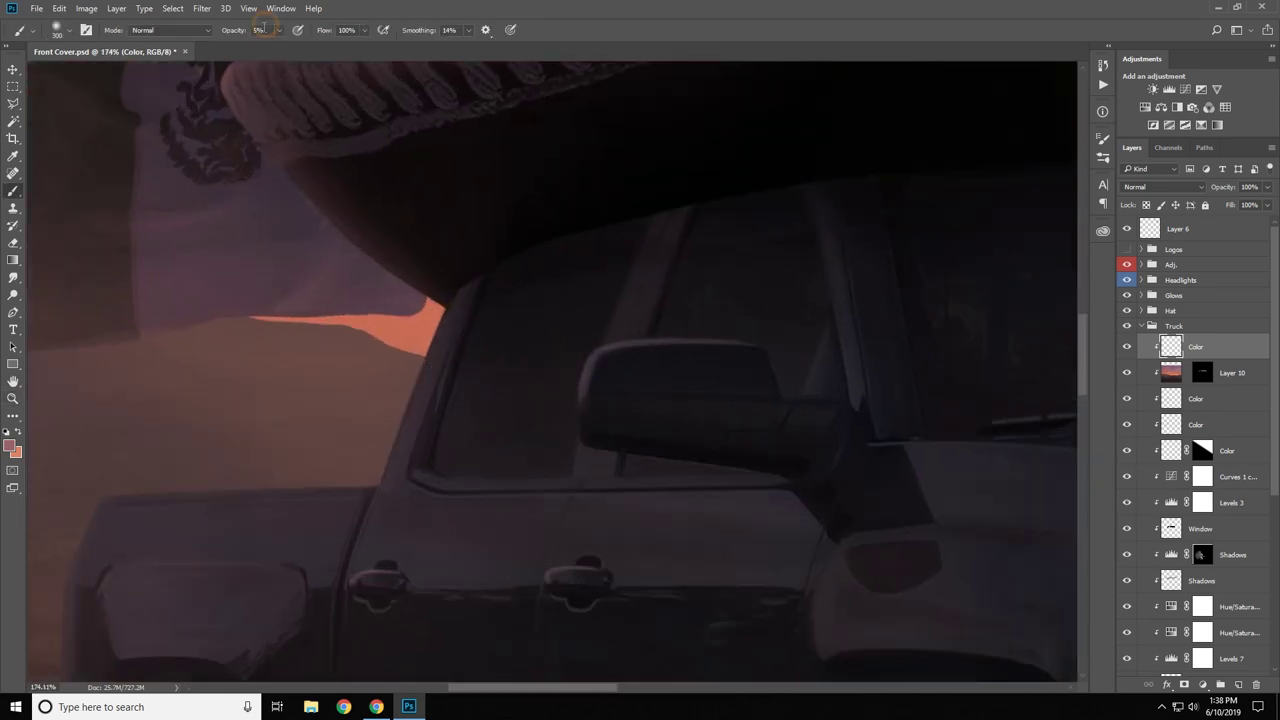
Step: Paint a warm sunset tint onto the truck's side and compare with its adjustments hidden
key(ctrl+1)
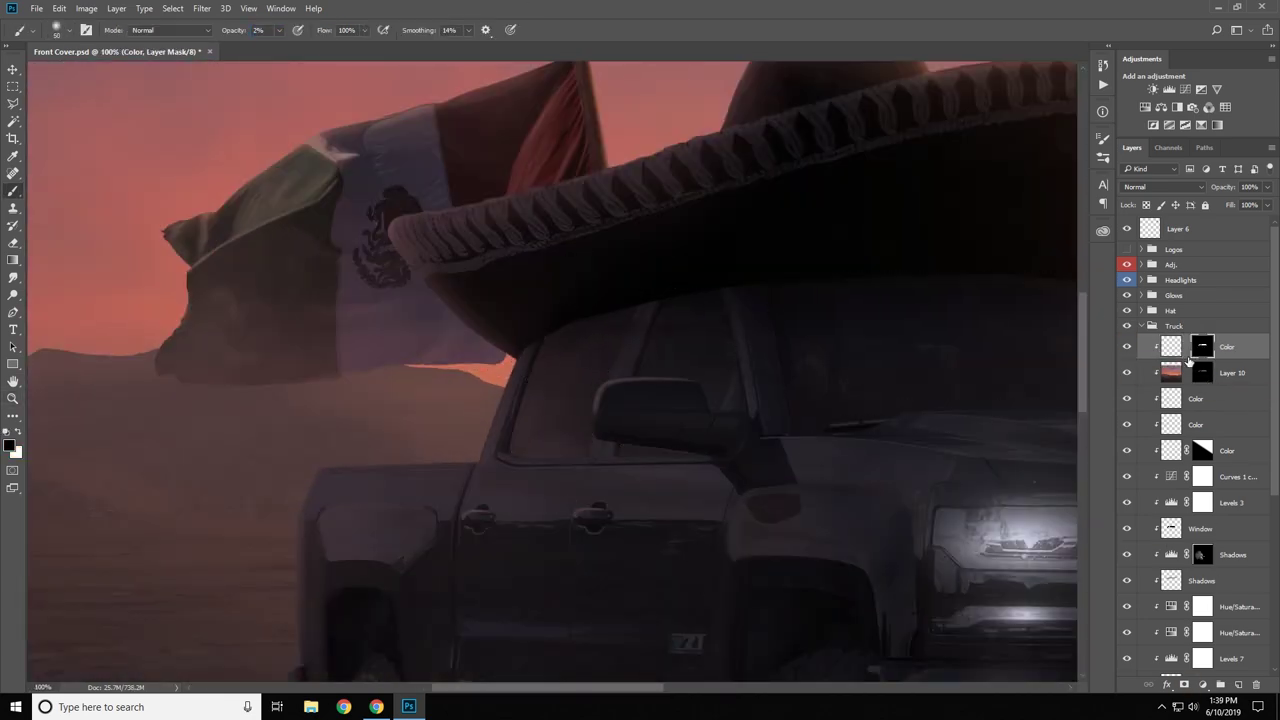
key(ctrl+minus)
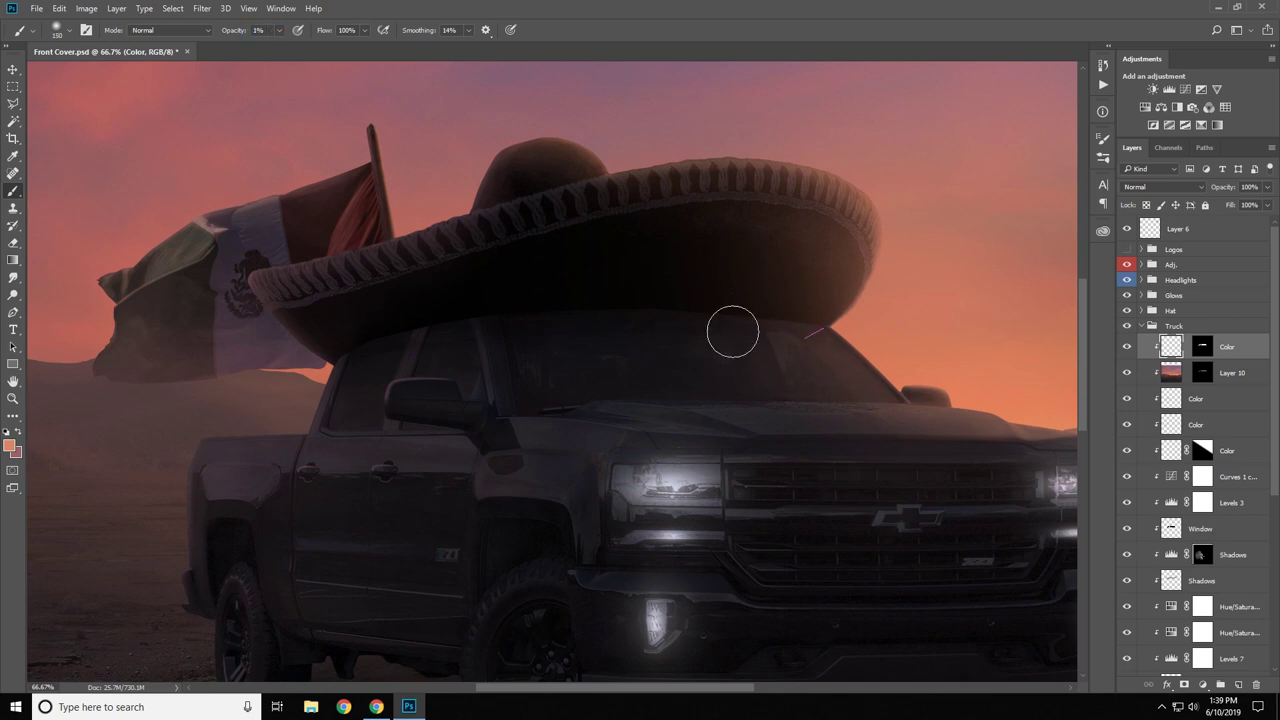
scroll(700, 310, left, 3)
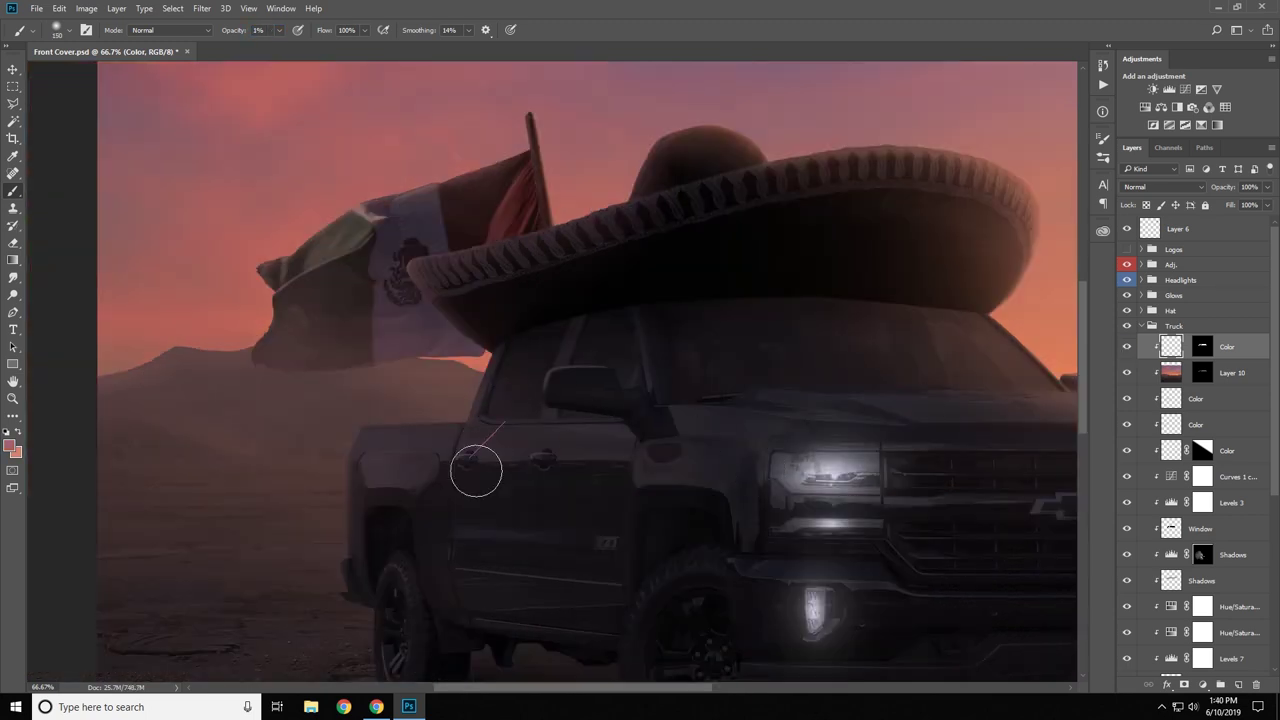
drag(476, 470, 497, 394)
key(bracketright)
key(bracketright)
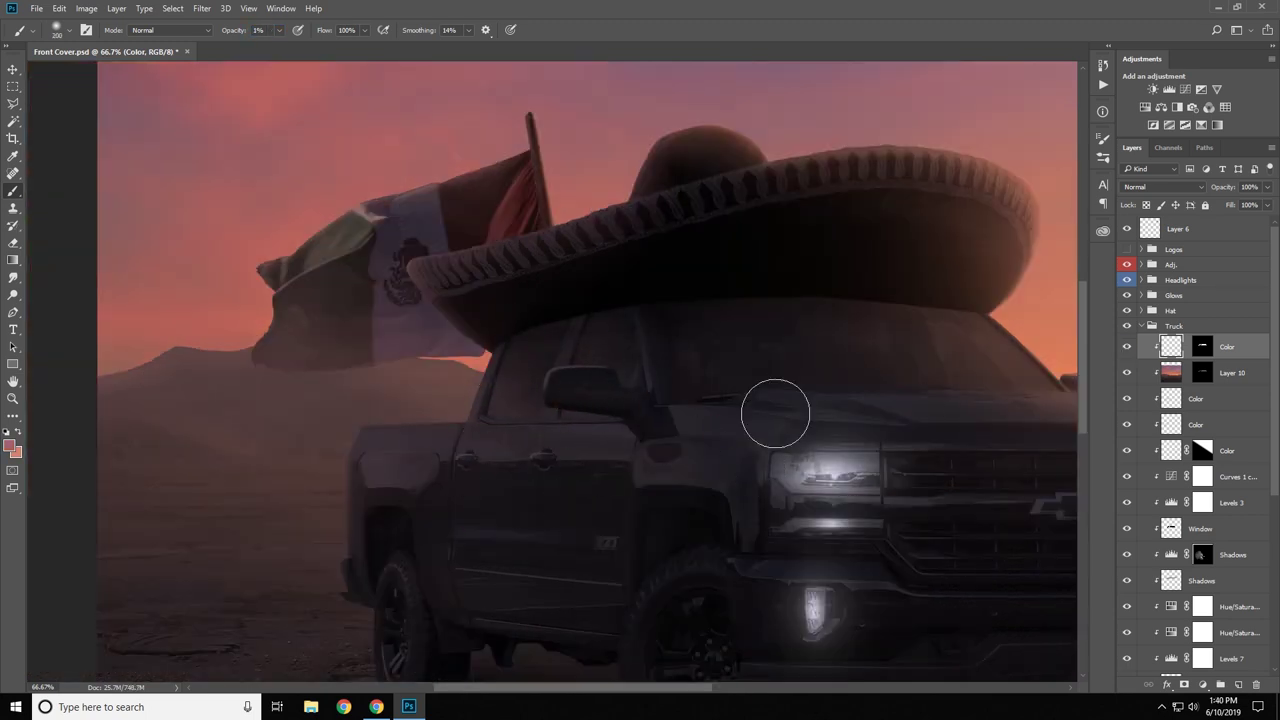
key(ctrl+minus)
key(ctrl+minus)
key(ctrl+minus)
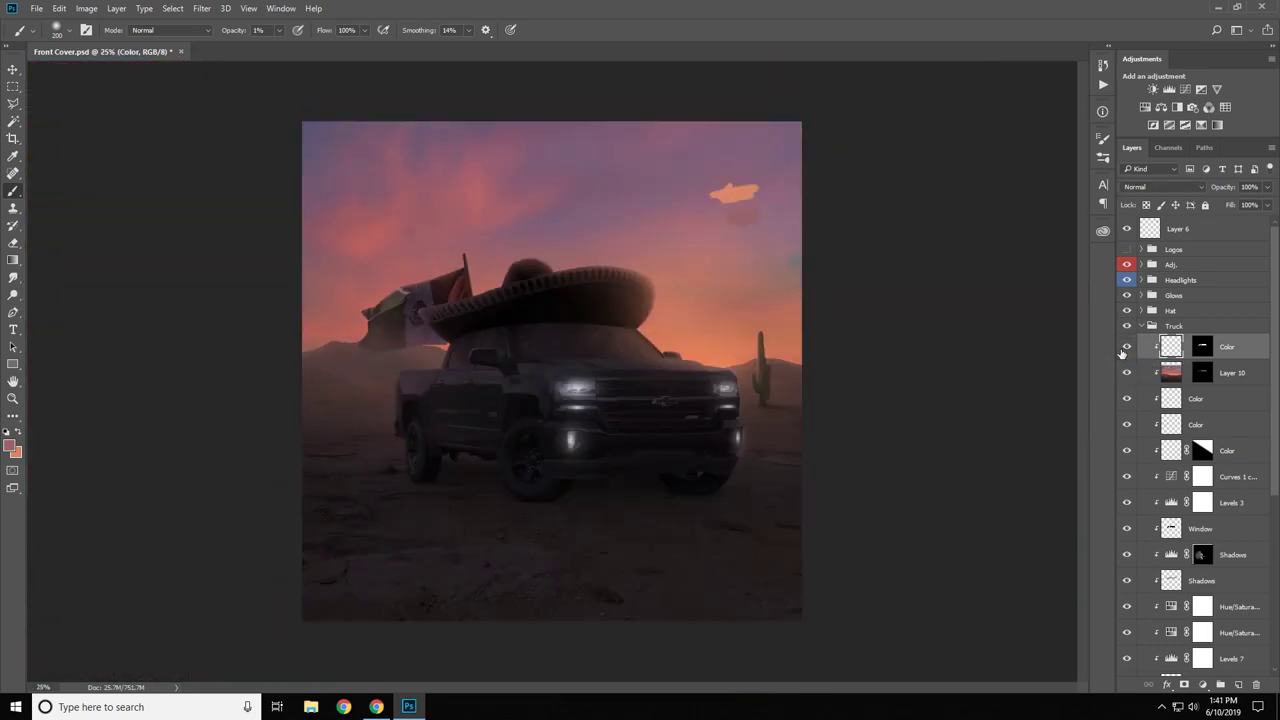
drag(1127, 349, 1127, 556)
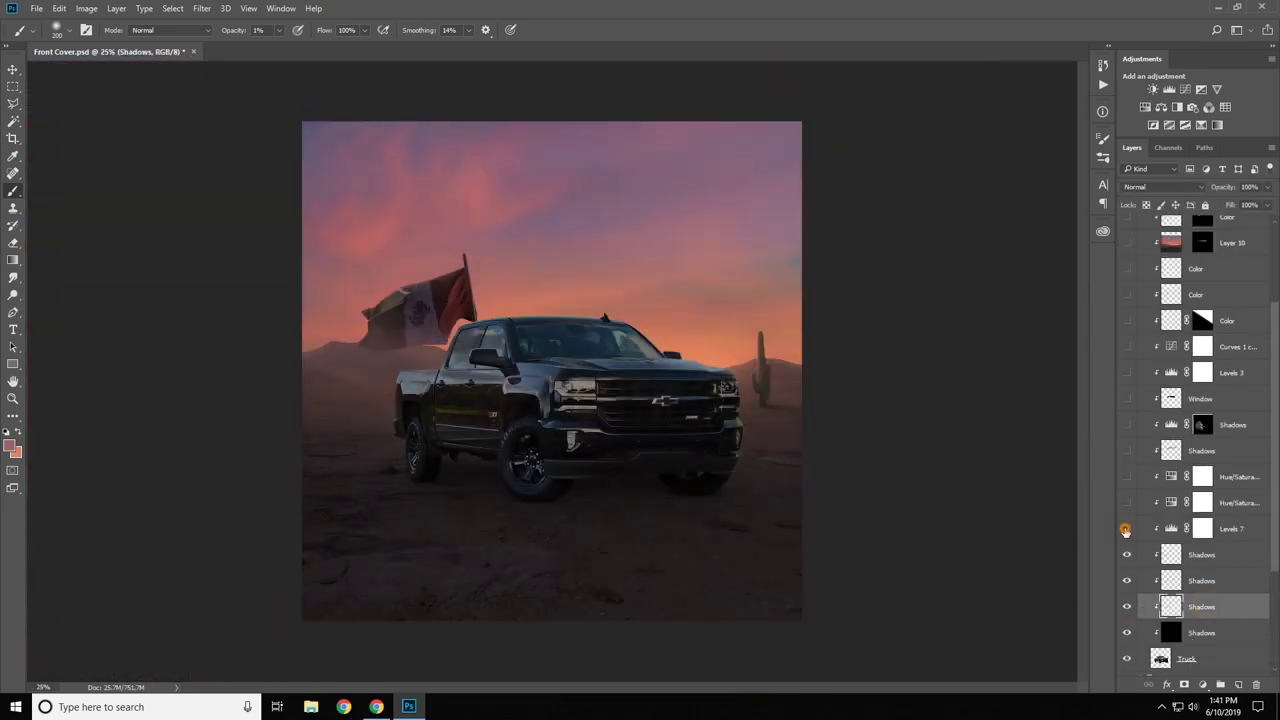
drag(1131, 509, 1125, 509)
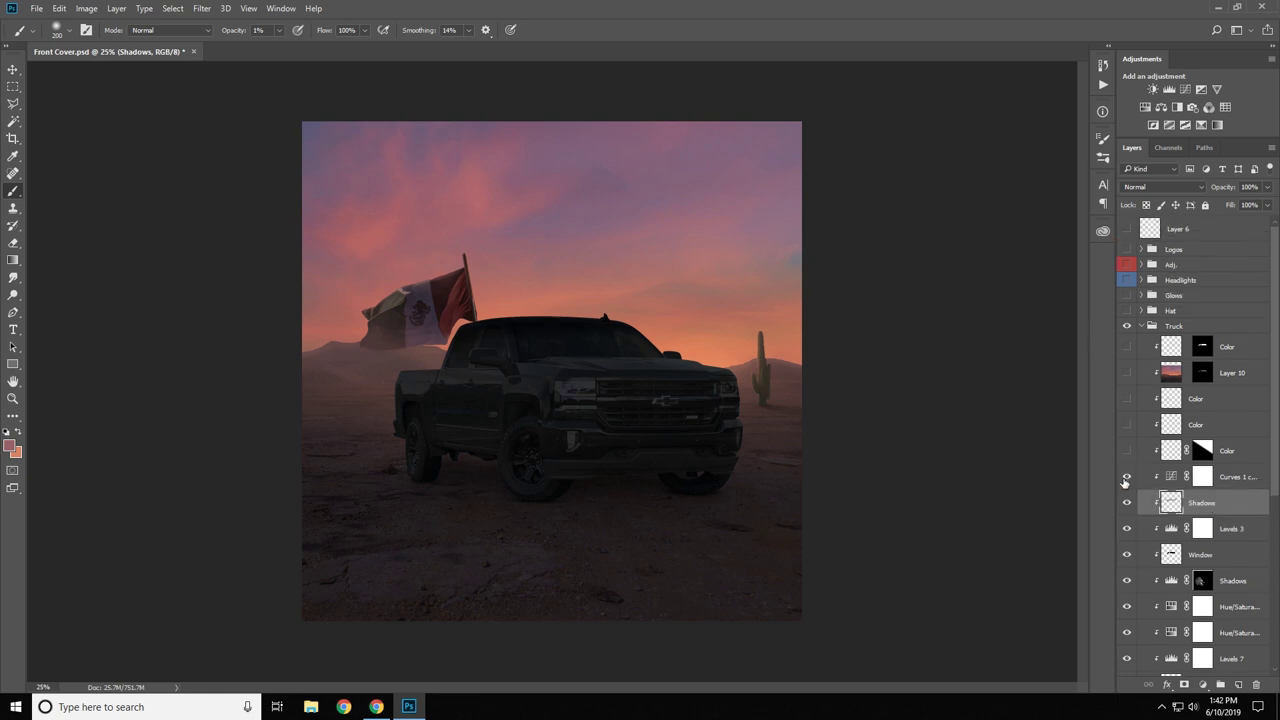
Step: Paint a shadow under the sombrero brim on the Shadows layer at about 20% opacity
click(1127, 310)
key(g)
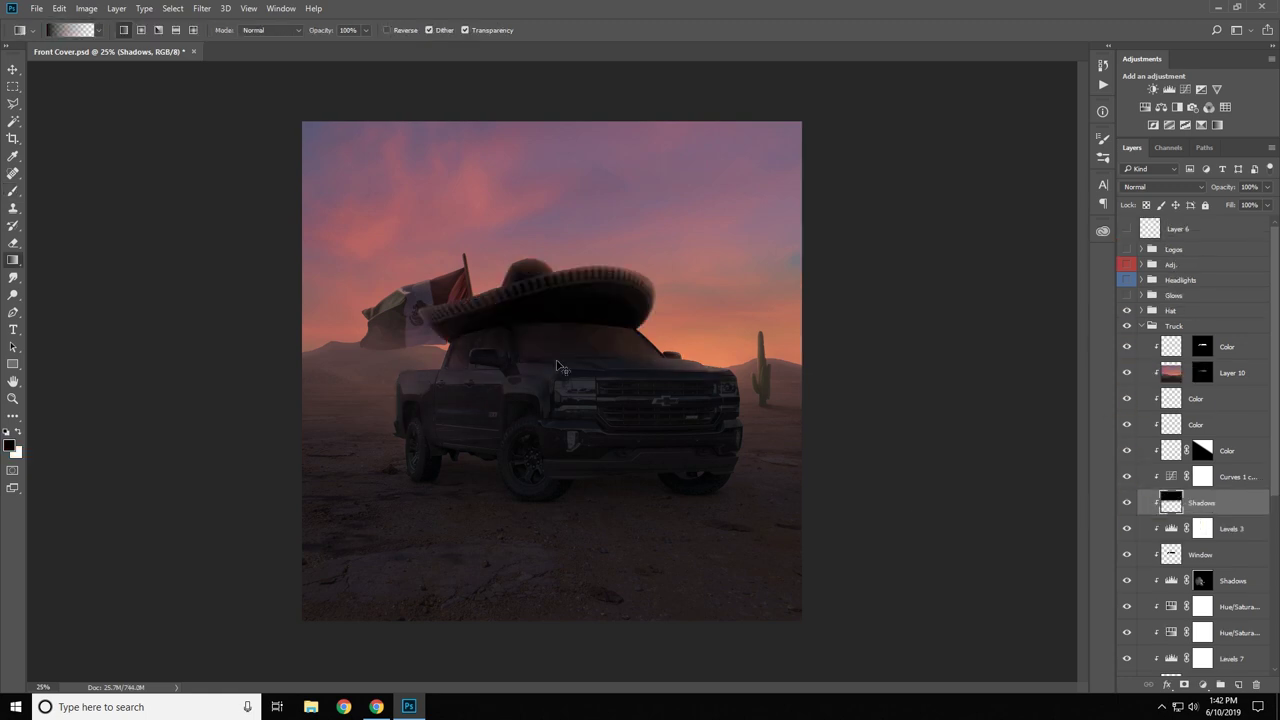
key(ctrl+shift+bracketright)
key(b)
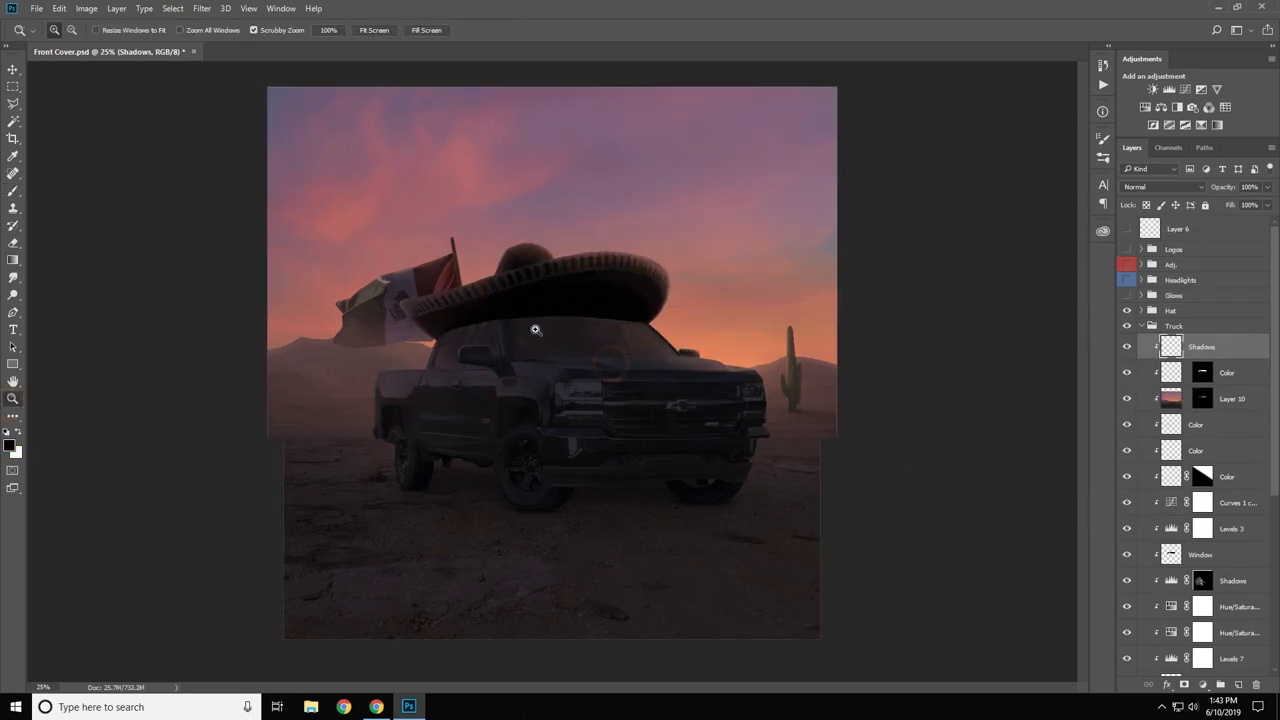
scroll(495, 325, up, 2)
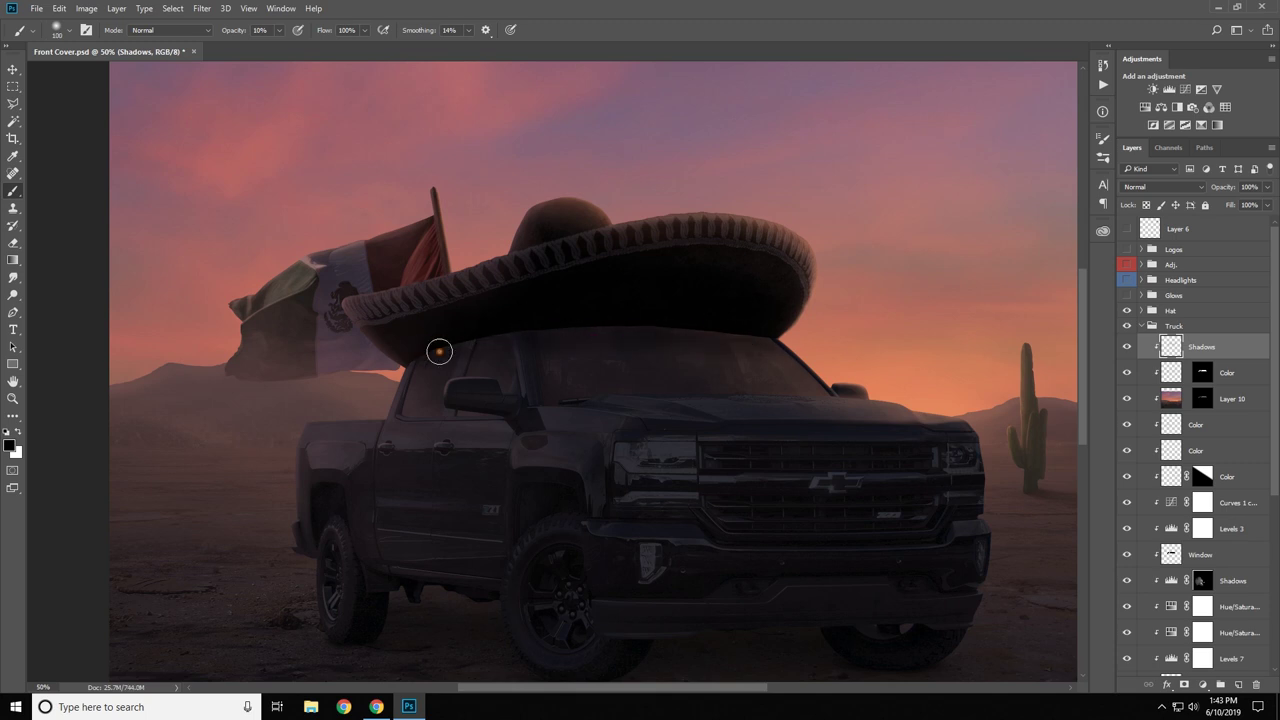
key(bracketleft)
key(bracketleft)
key(bracketleft)
key(bracketright)
key(bracketright)
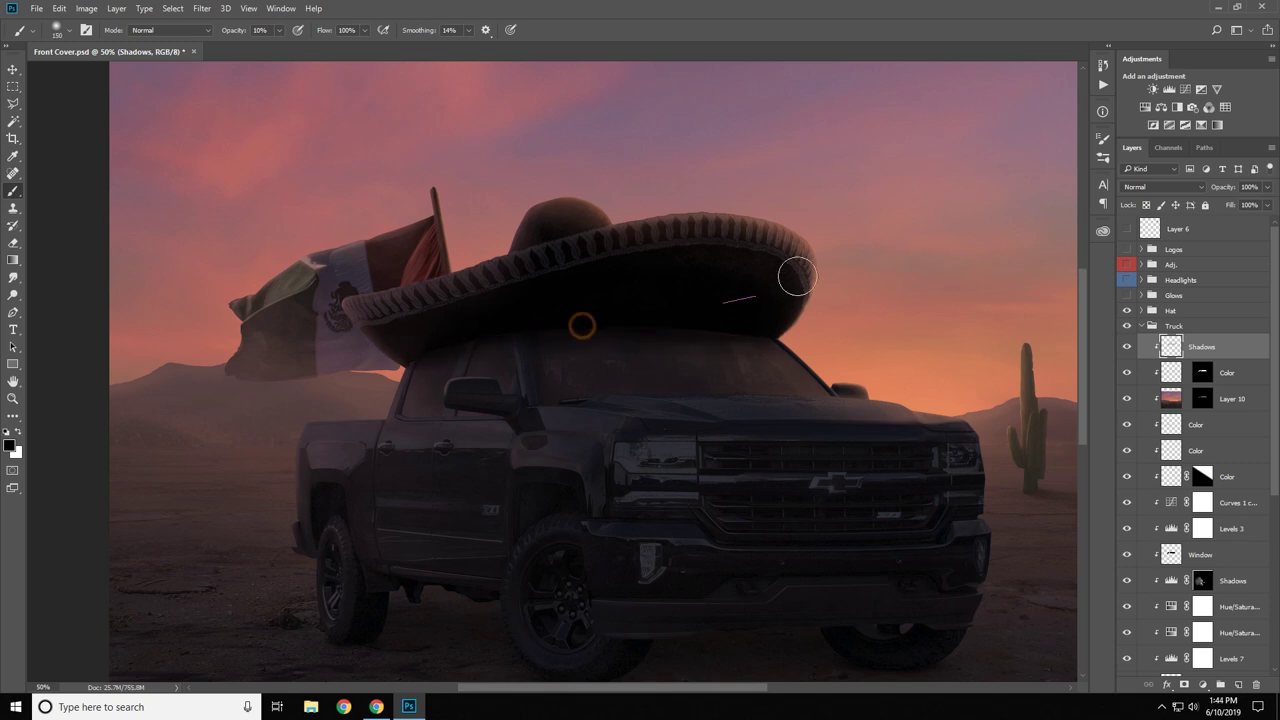
scroll(623, 449, down, 2)
key(bracketright)
key(bracketright)
key(bracketright)
drag(1200, 346, 1236, 514)
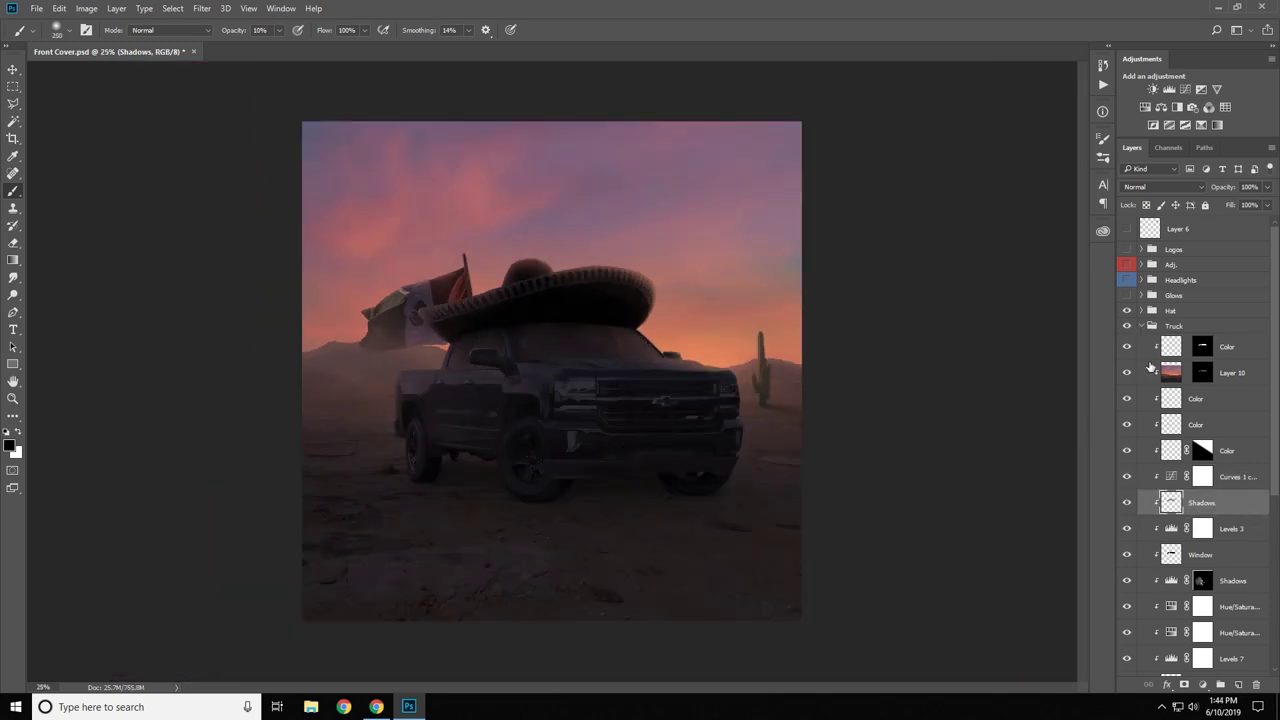
key(g)
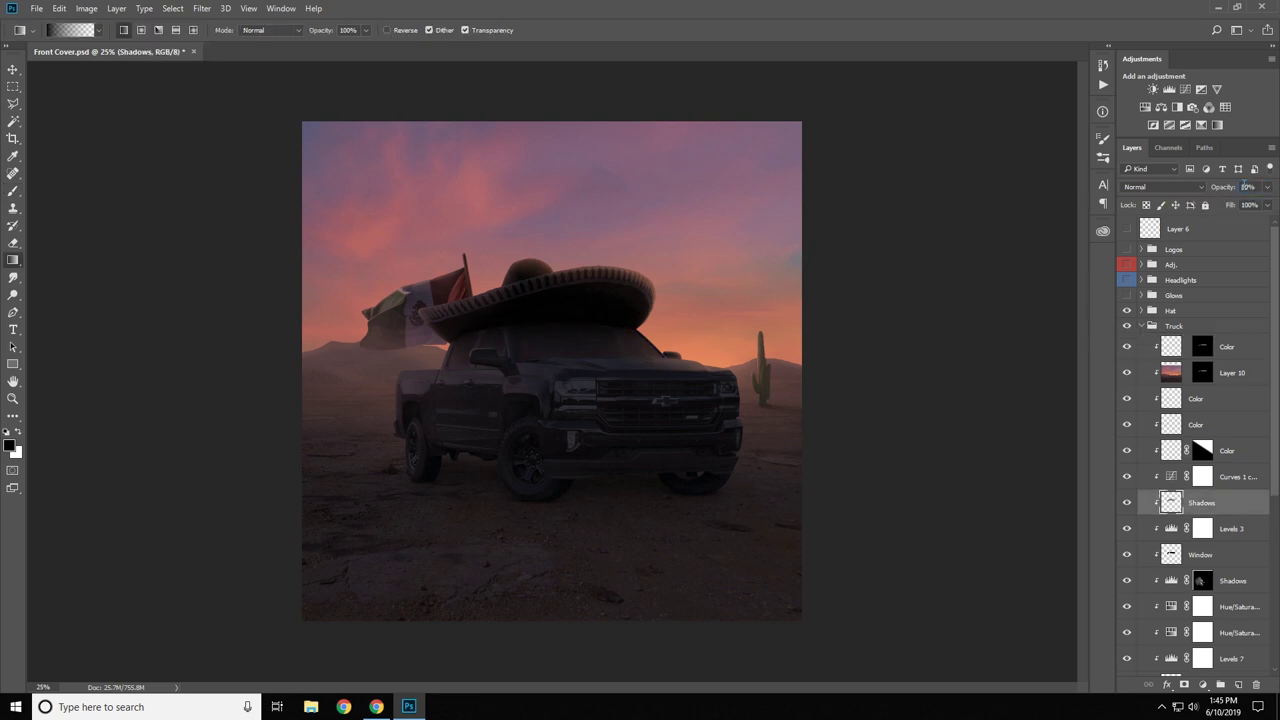
Step: Hide the hat, truck, flag and foreground groups and select the Atmosphere group
click(1135, 556)
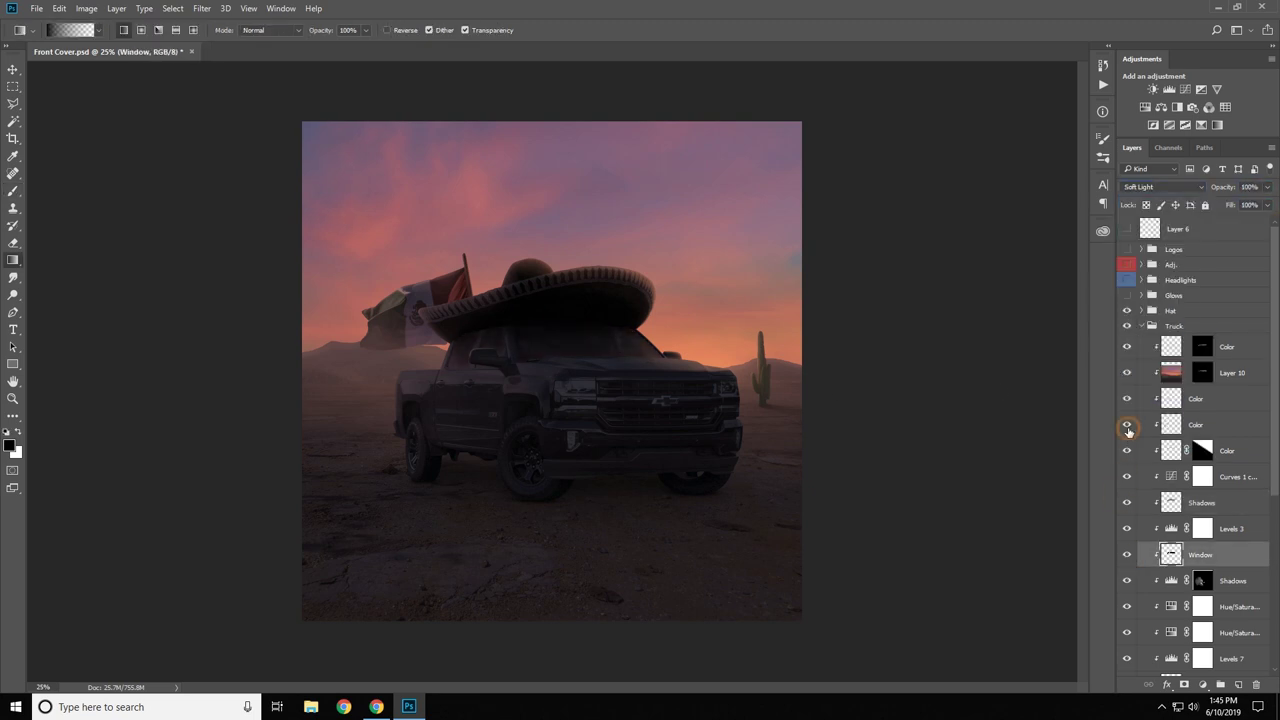
click(1142, 326)
click(1143, 311)
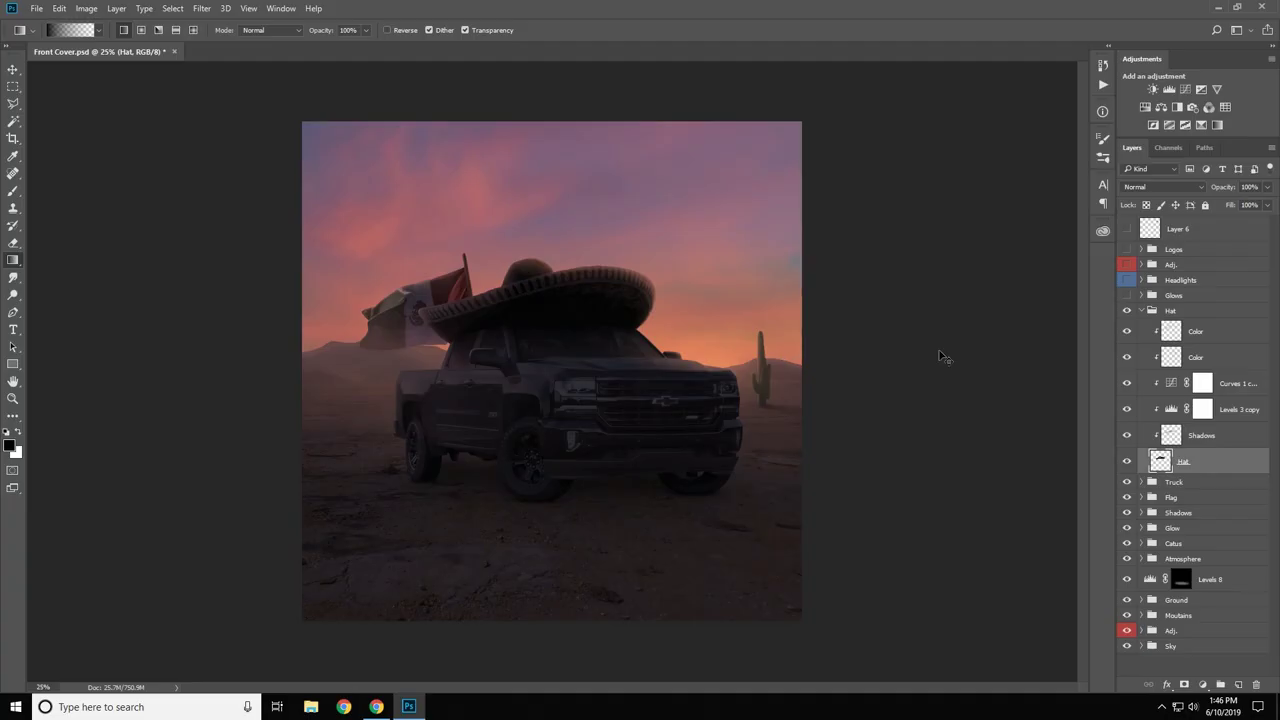
click(1142, 311)
drag(1127, 311, 1127, 387)
click(1165, 402)
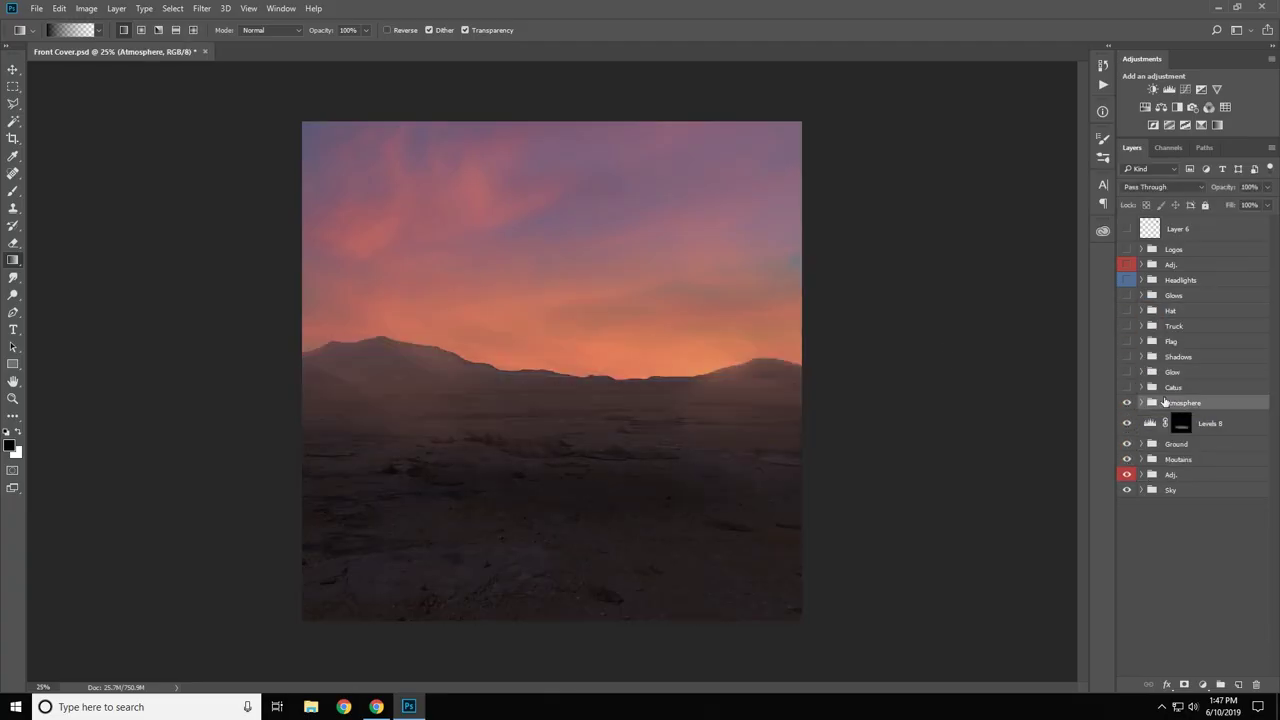
click(1127, 387)
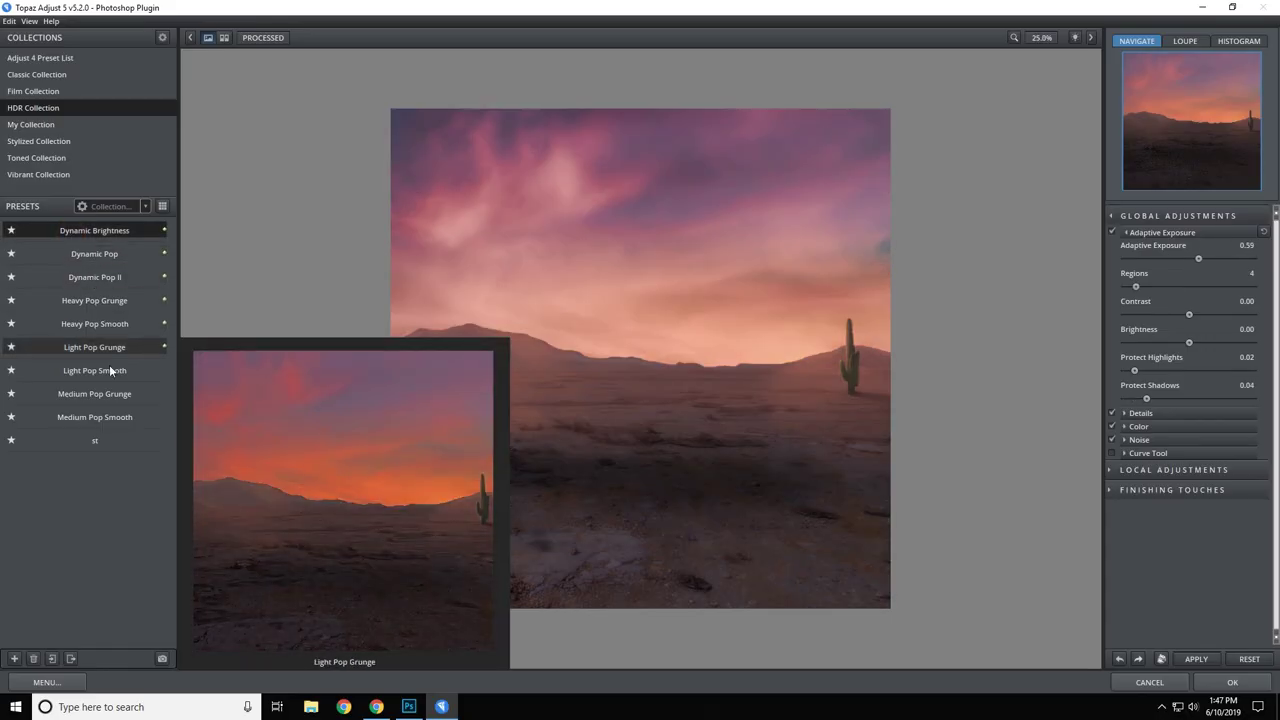